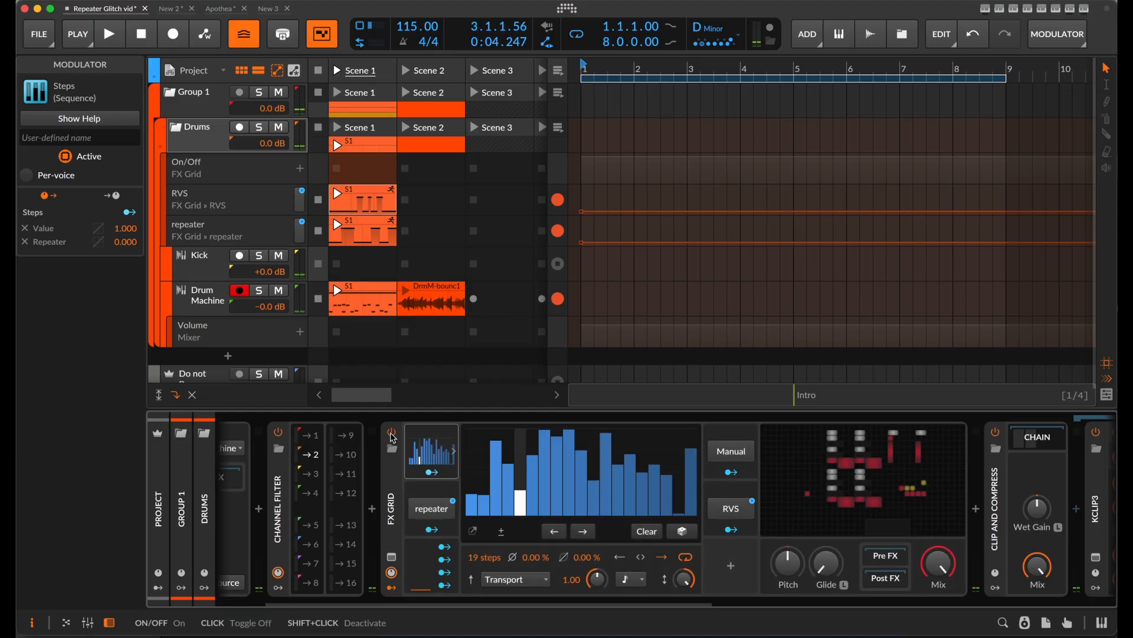
# Audition the project's playback, including Scene 1 with the drum groove.
pyautogui.press('space')
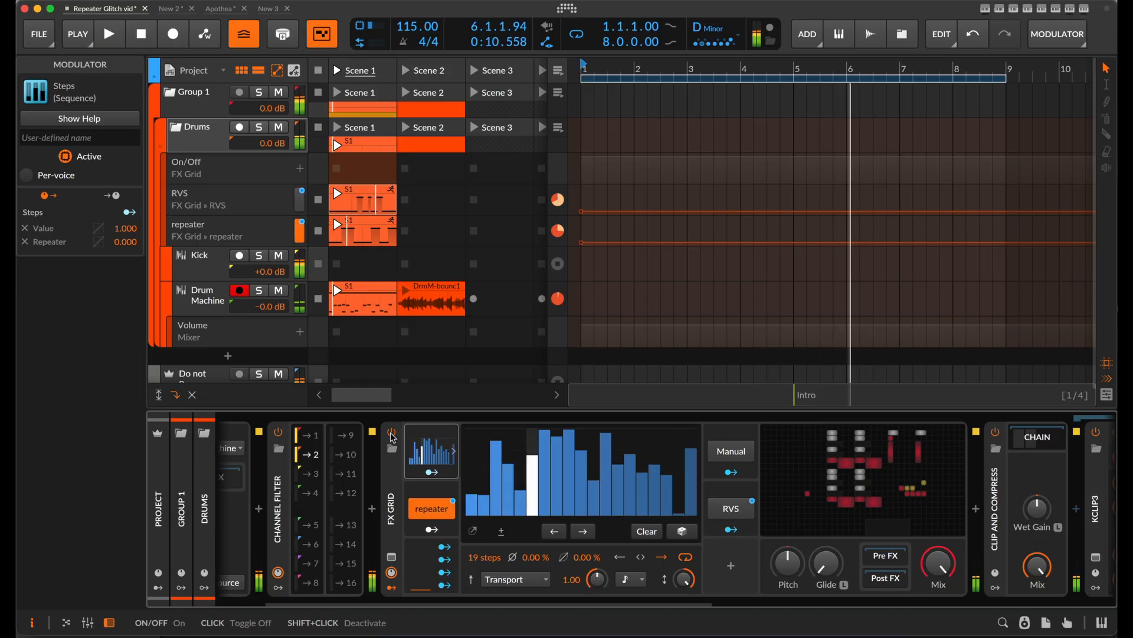
pyautogui.press('space')
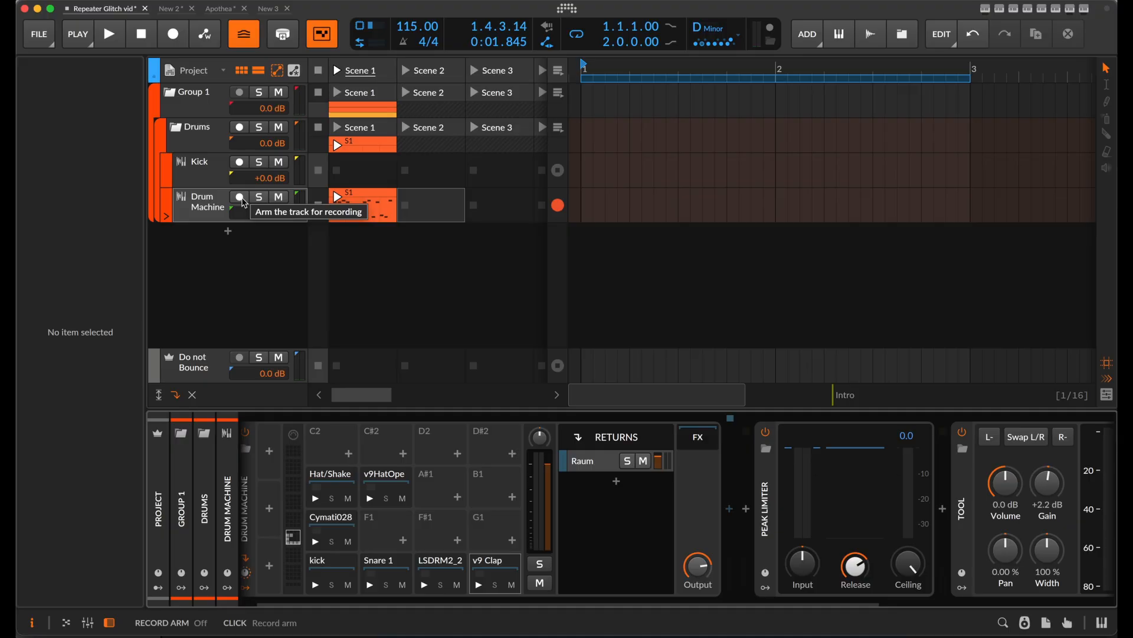
pyautogui.click(340, 74)
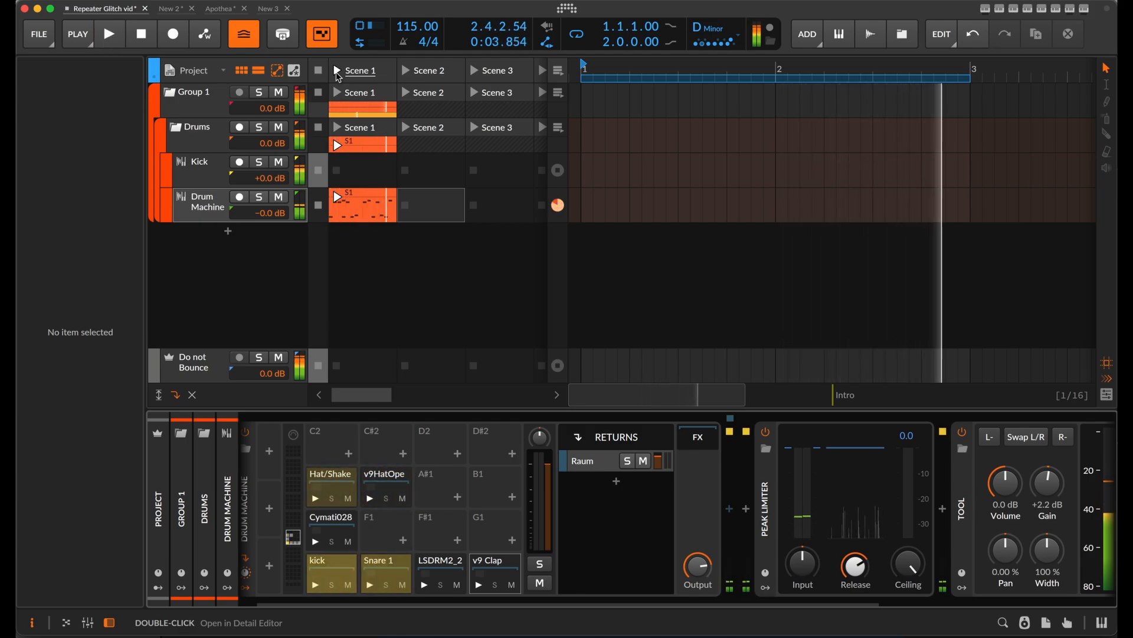
pyautogui.press('space')
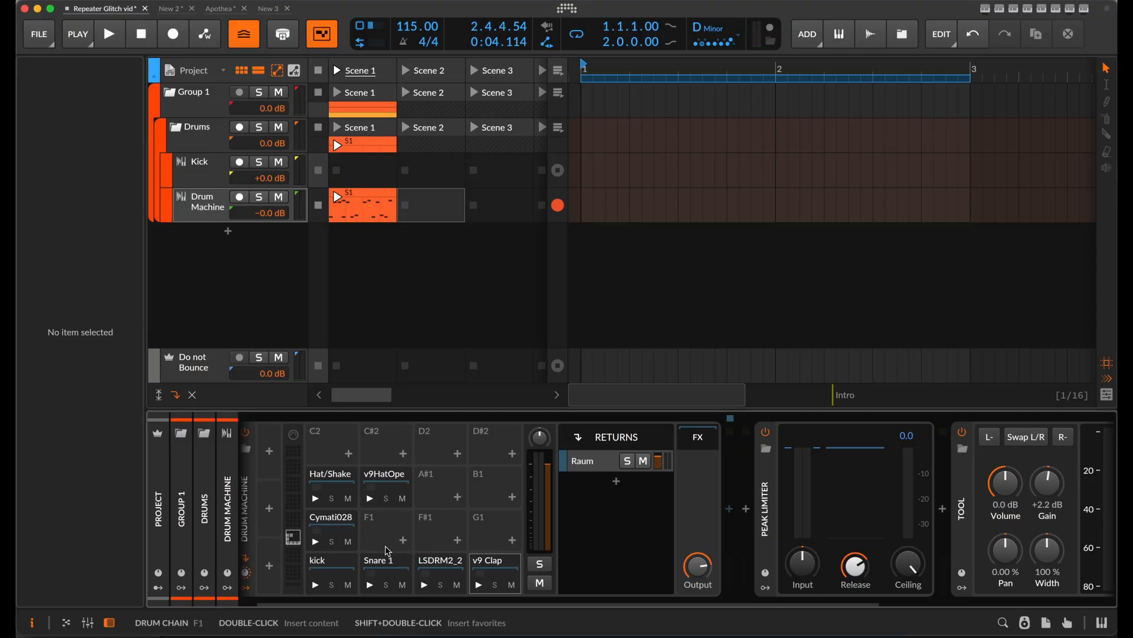
# Inspect the kick drum chain and the note source options of the Kick track's Note Receiver under Group 1 > Drums > Drum Machine.
pyautogui.click(345, 565)
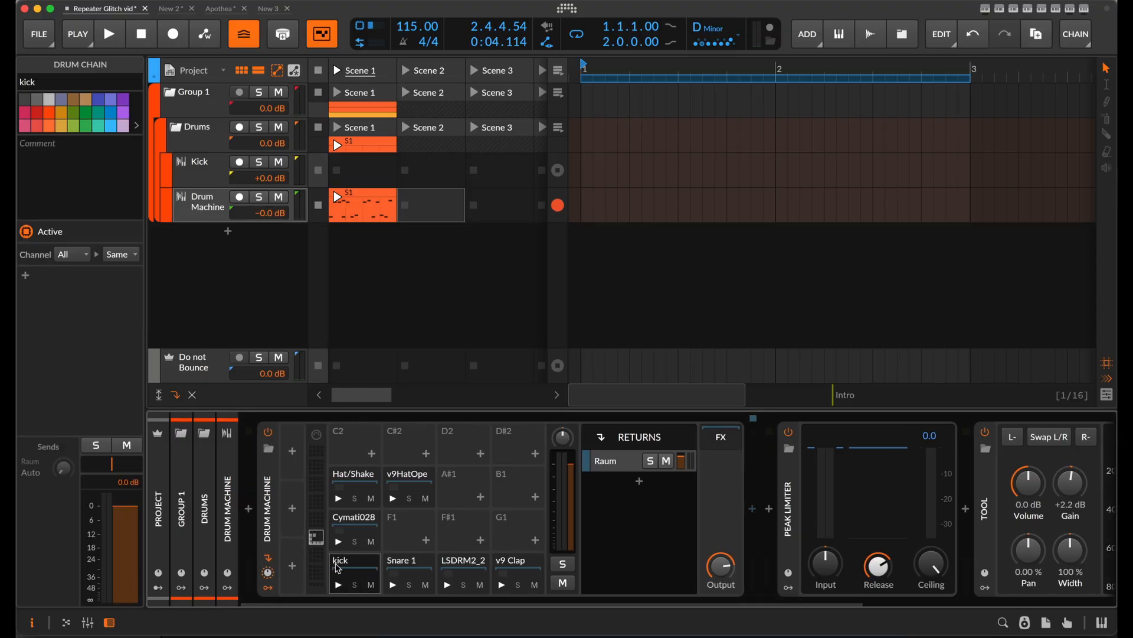
pyautogui.click(200, 175)
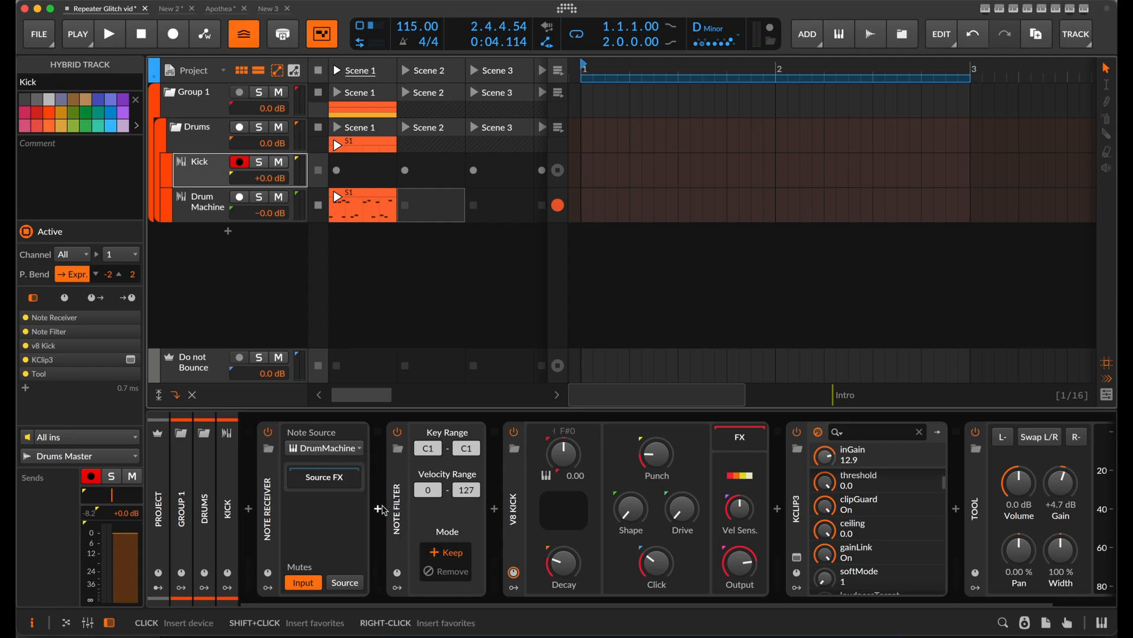
pyautogui.click(347, 451)
pyautogui.moveTo(346, 503)
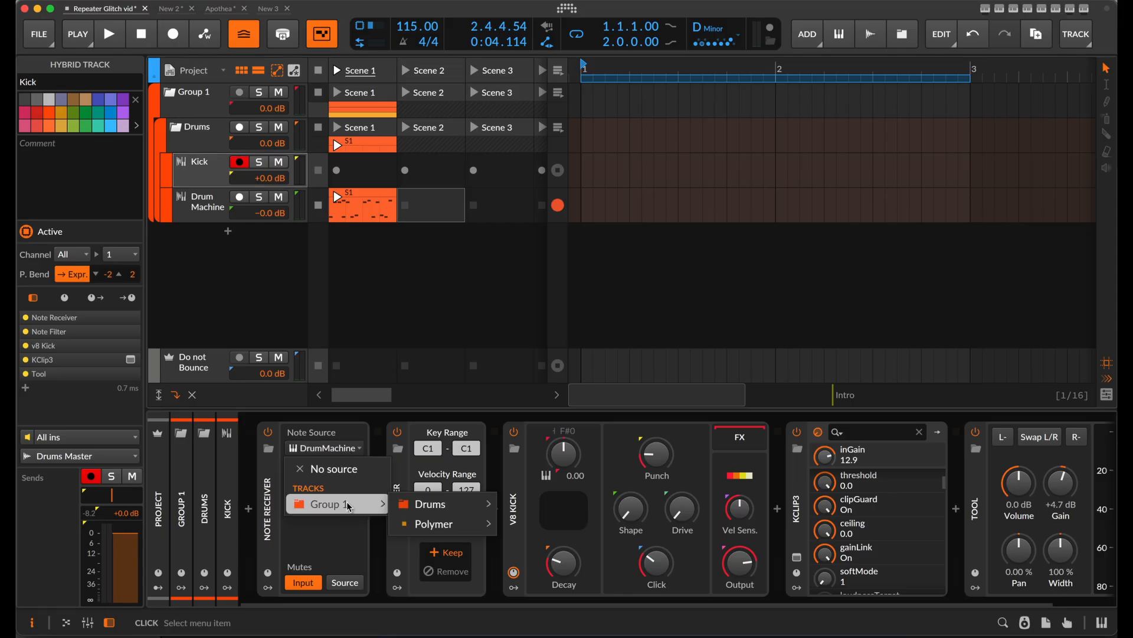
pyautogui.moveTo(415, 507)
pyautogui.moveTo(551, 506)
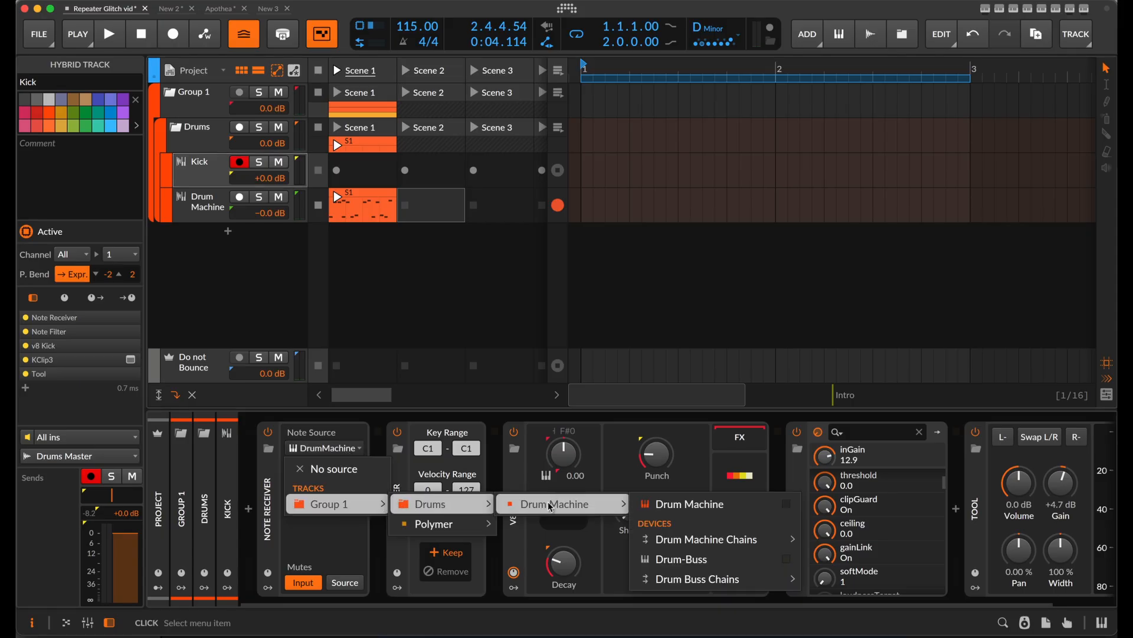
pyautogui.moveTo(720, 541)
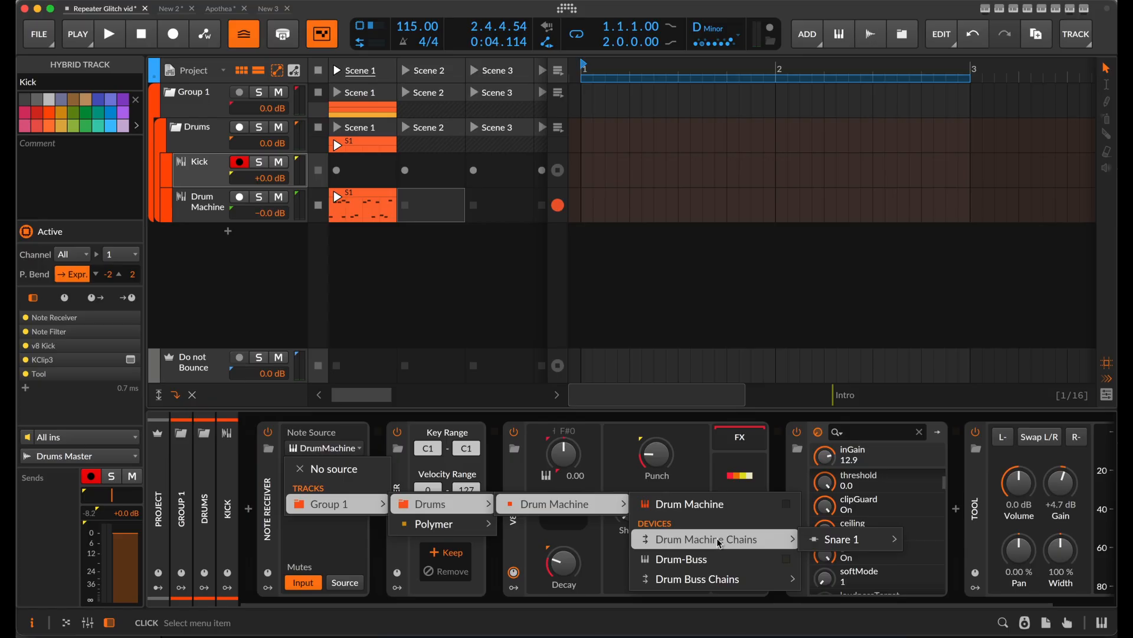
pyautogui.moveTo(830, 546)
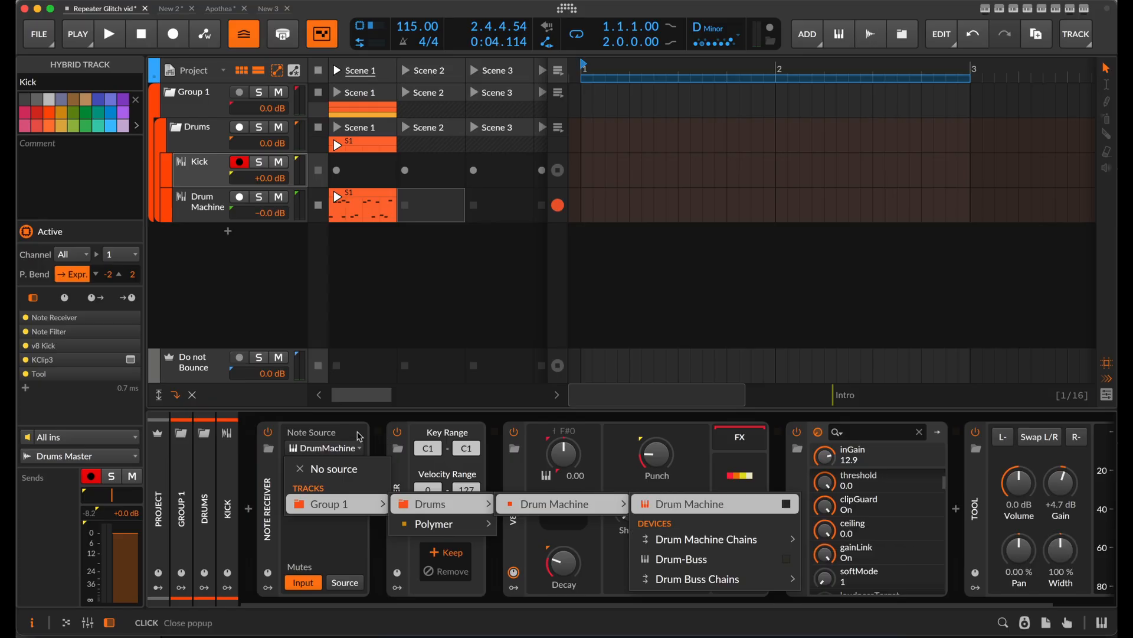
pyautogui.click(362, 438)
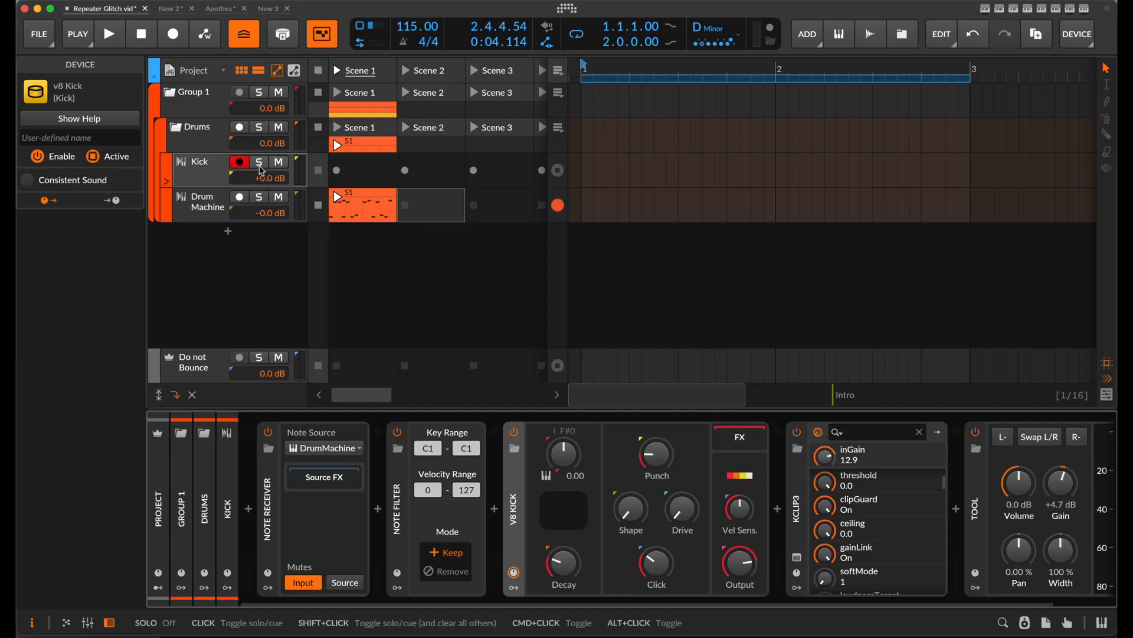
# Audition the Kick track in solo while Scene 1 plays, and end with solo off and playback stopped.
pyautogui.click(259, 164)
pyautogui.click(339, 69)
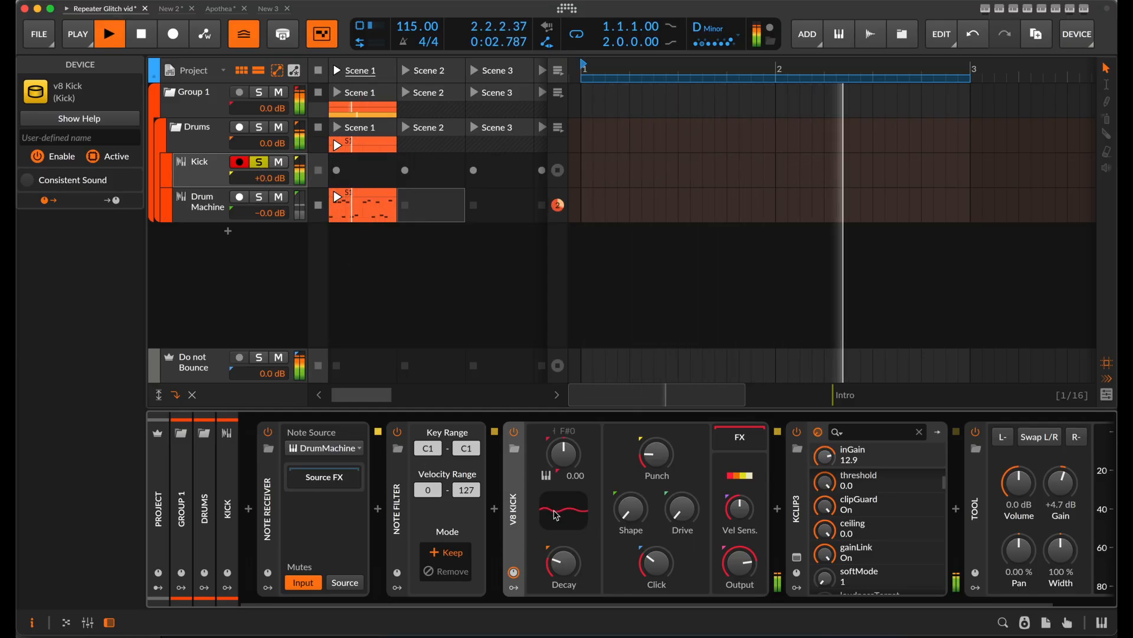
pyautogui.hscroll(3, 814, 512)
pyautogui.hscroll(-3, 815, 513)
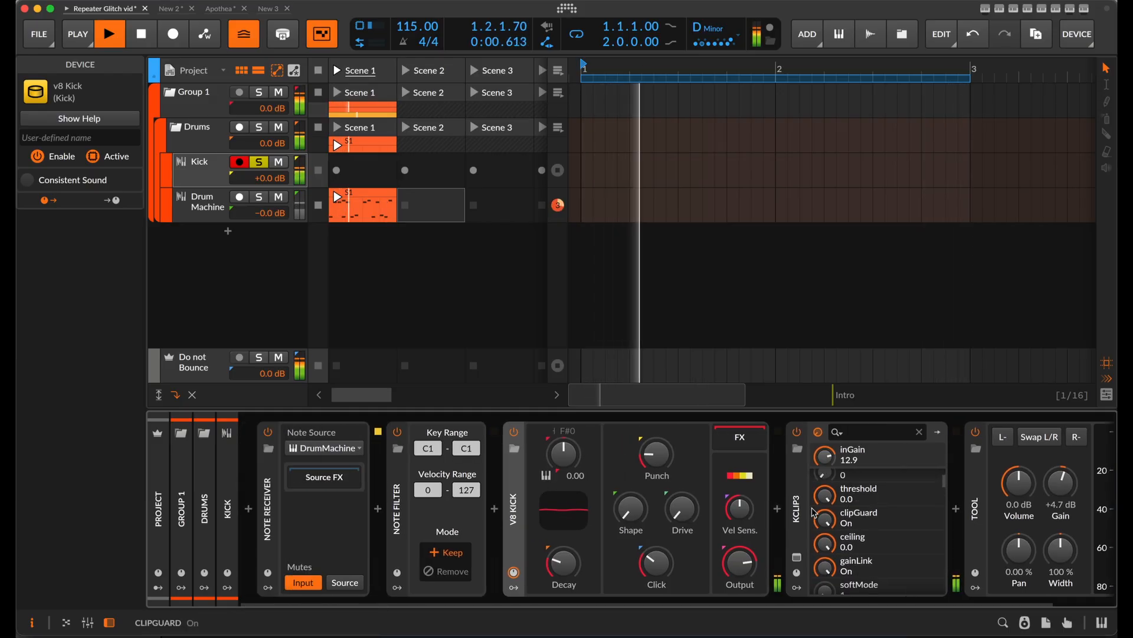
pyautogui.click(259, 162)
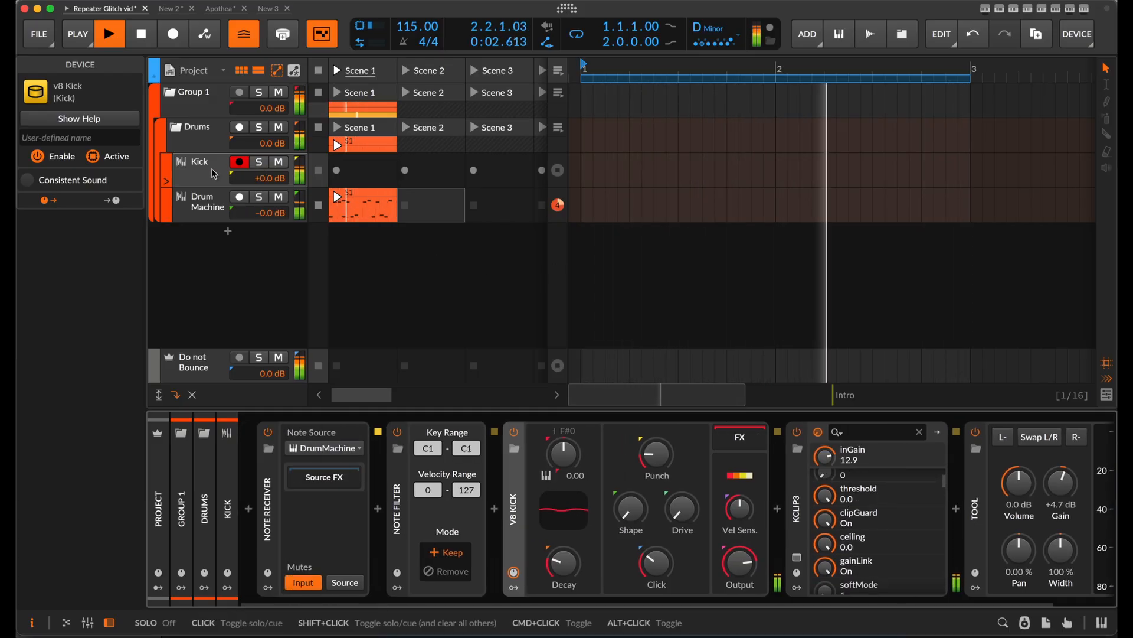
pyautogui.press('space')
# Insert an FX Grid device into the Drum Machine device's FX chain, ahead of the Peak Limiter.
pyautogui.click(207, 211)
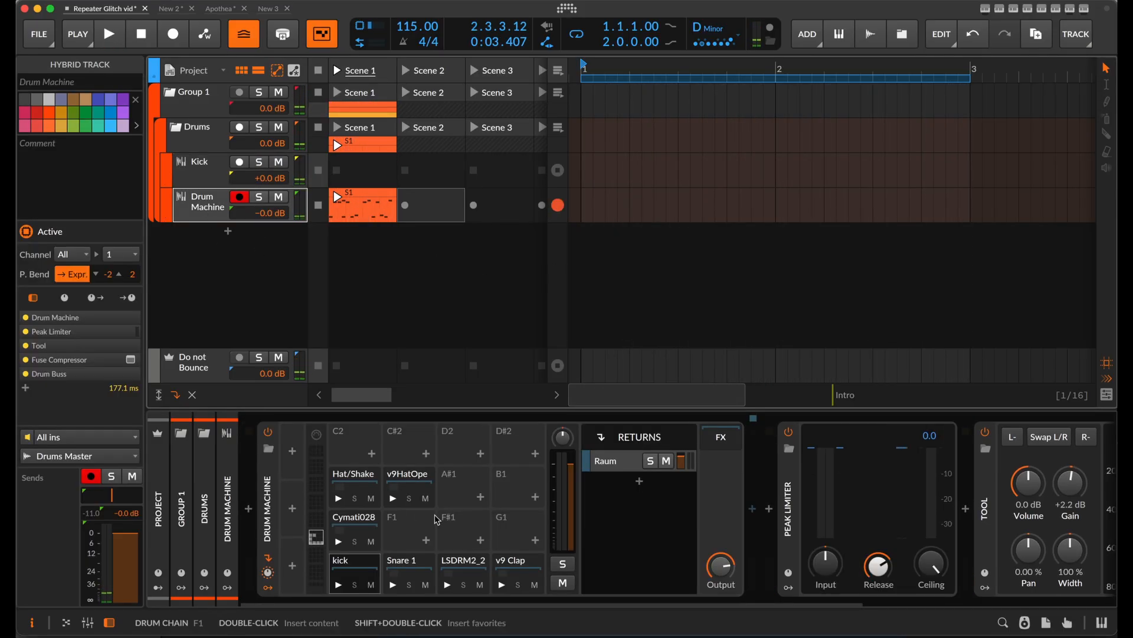
pyautogui.hscroll(3, 664, 512)
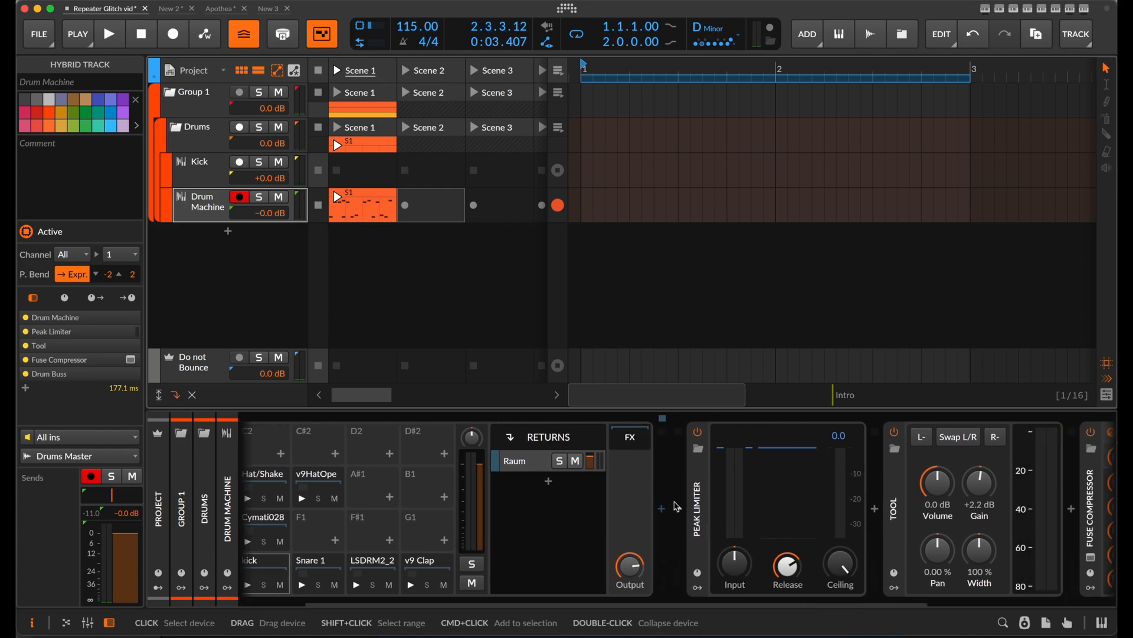
pyautogui.click(662, 509)
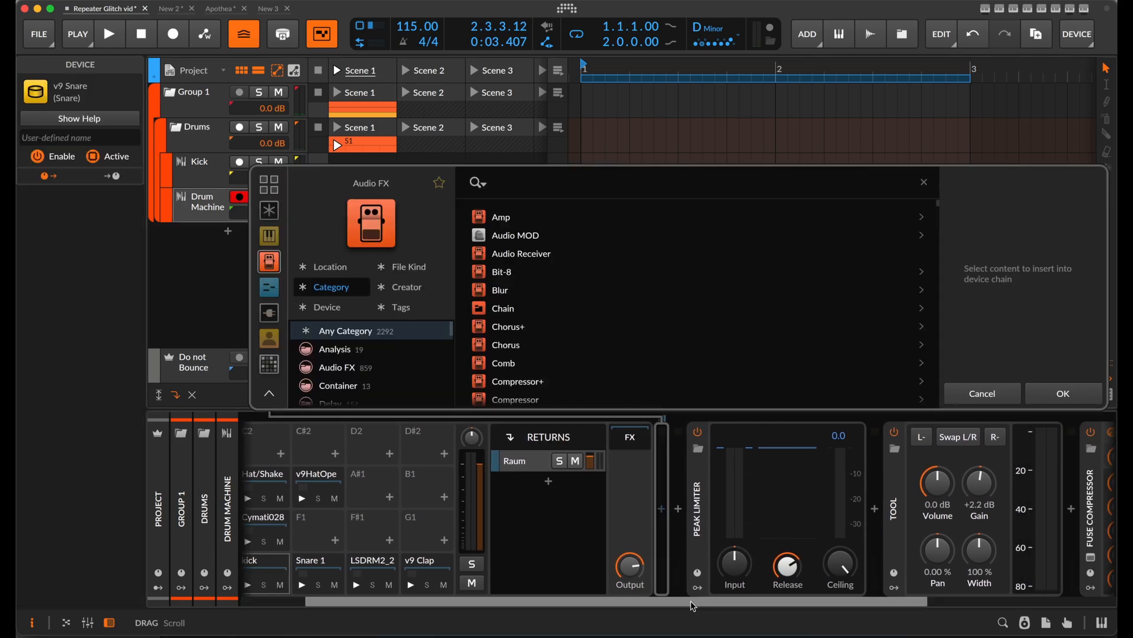
pyautogui.write('fx')
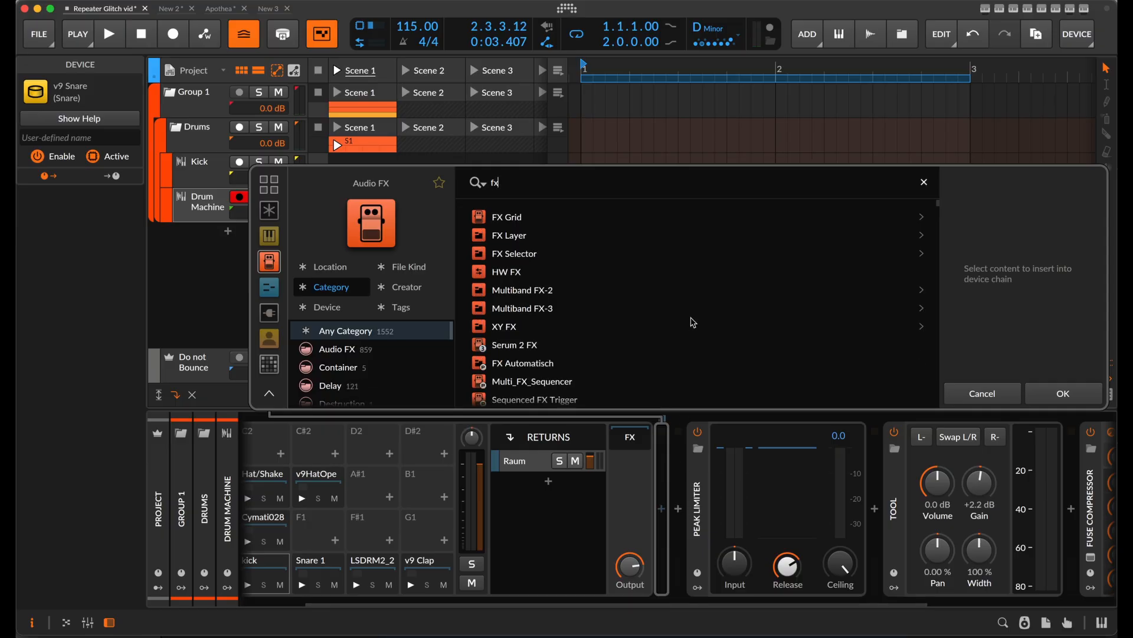
pyautogui.click(575, 222)
pyautogui.click(1066, 391)
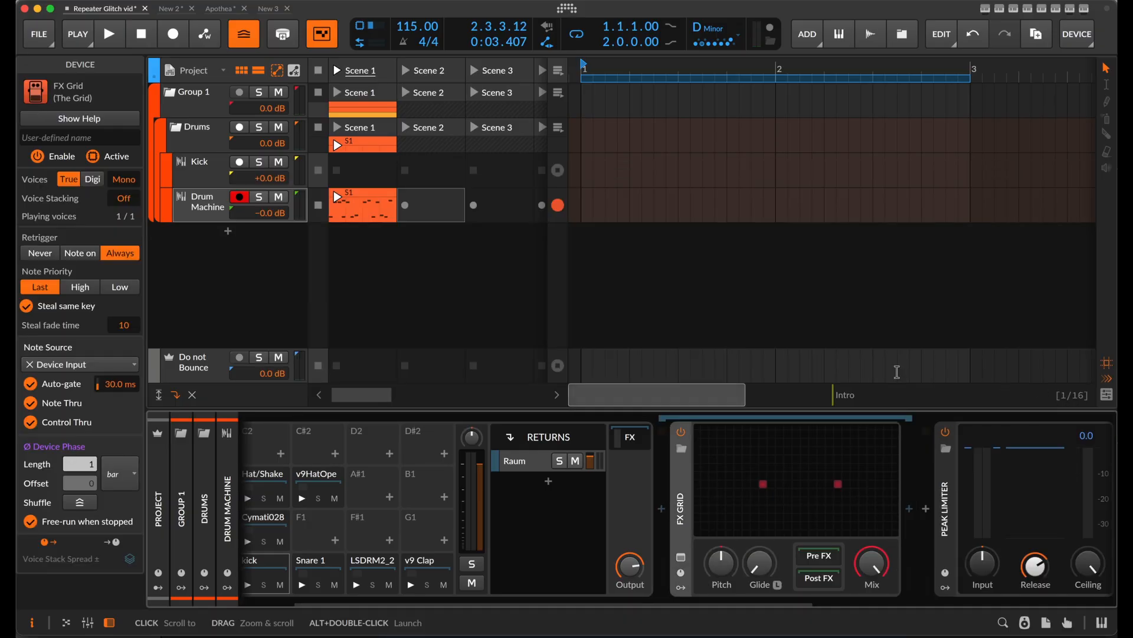
# Open the FX Grid patch for editing and briefly play the beat through it.
pyautogui.click(736, 499)
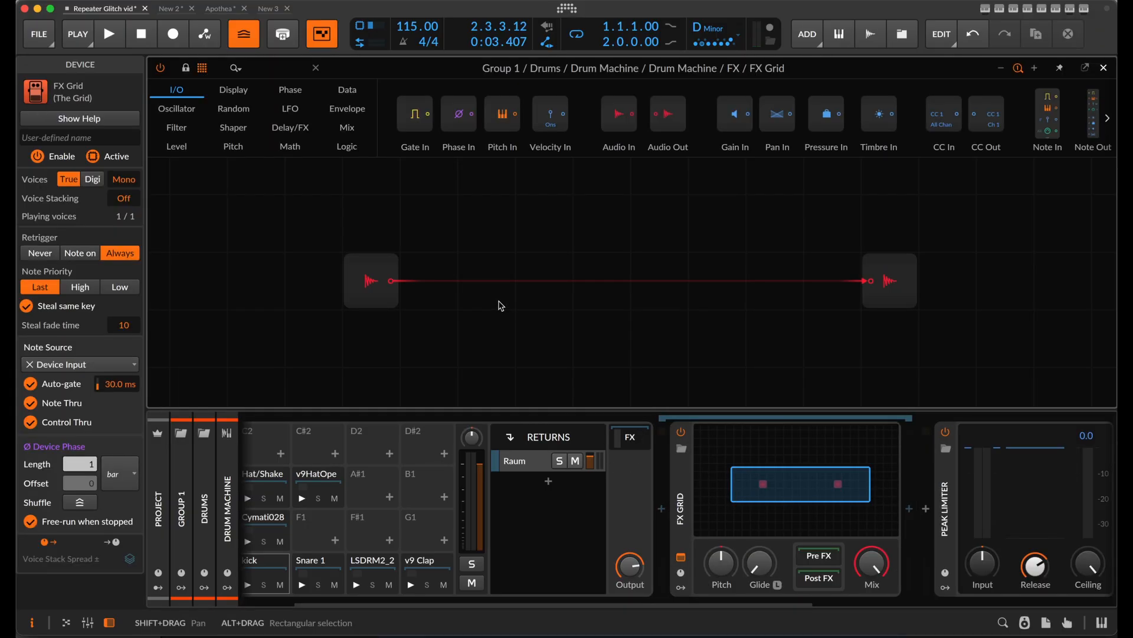
pyautogui.press('space')
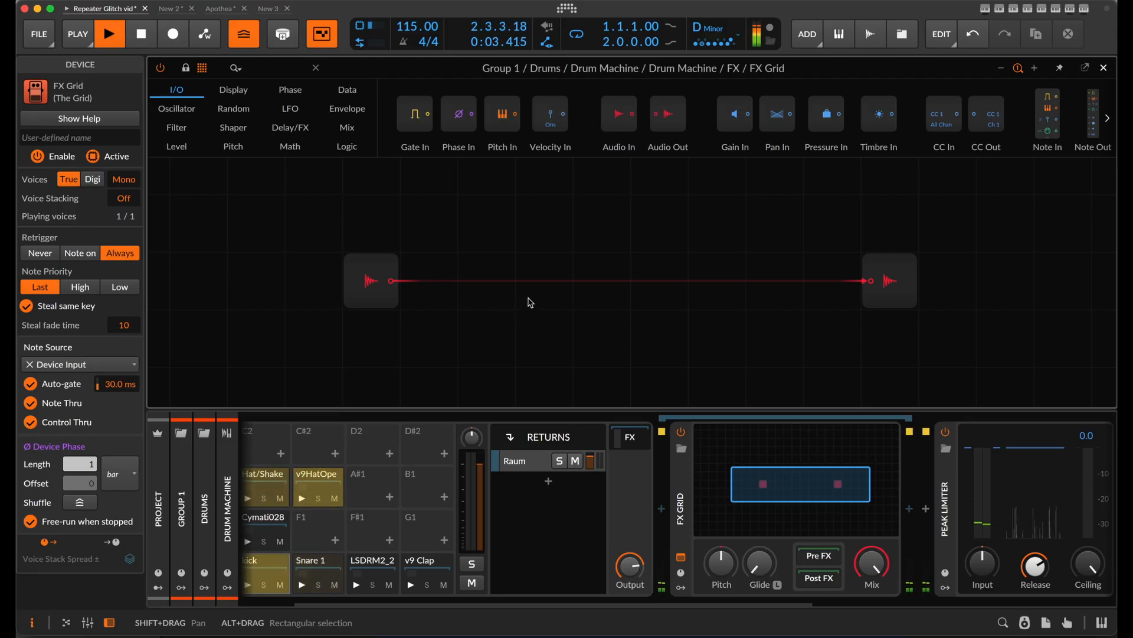
pyautogui.press('space')
# Add a Recorder module to the patch and cable it between the audio input and the audio output.
pyautogui.scroll(3, 523, 295)
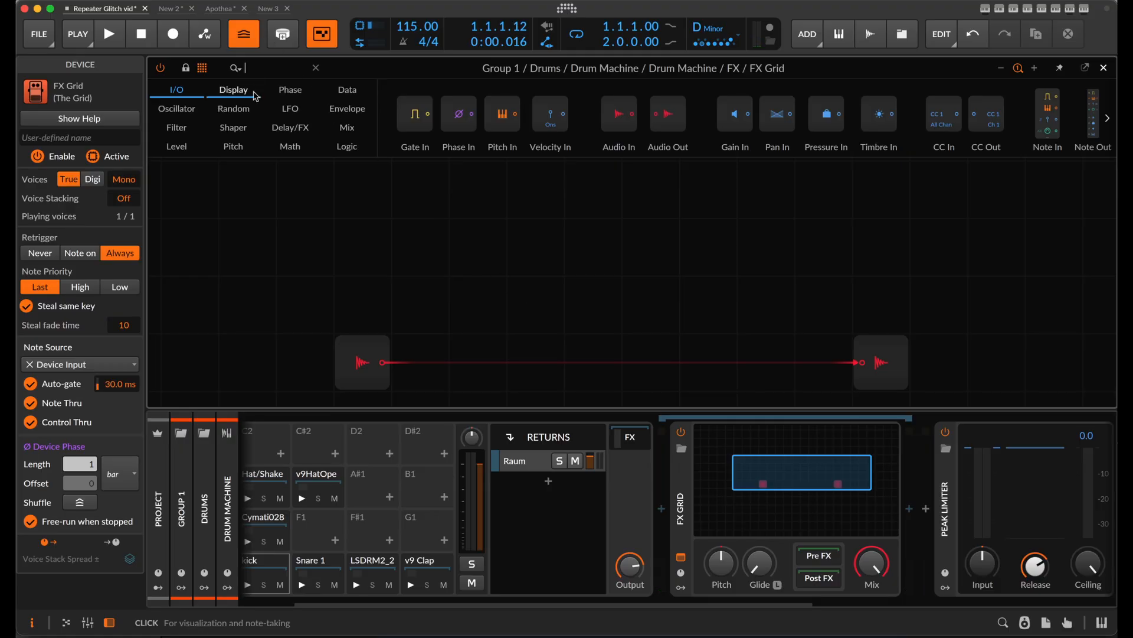
pyautogui.write('reco')
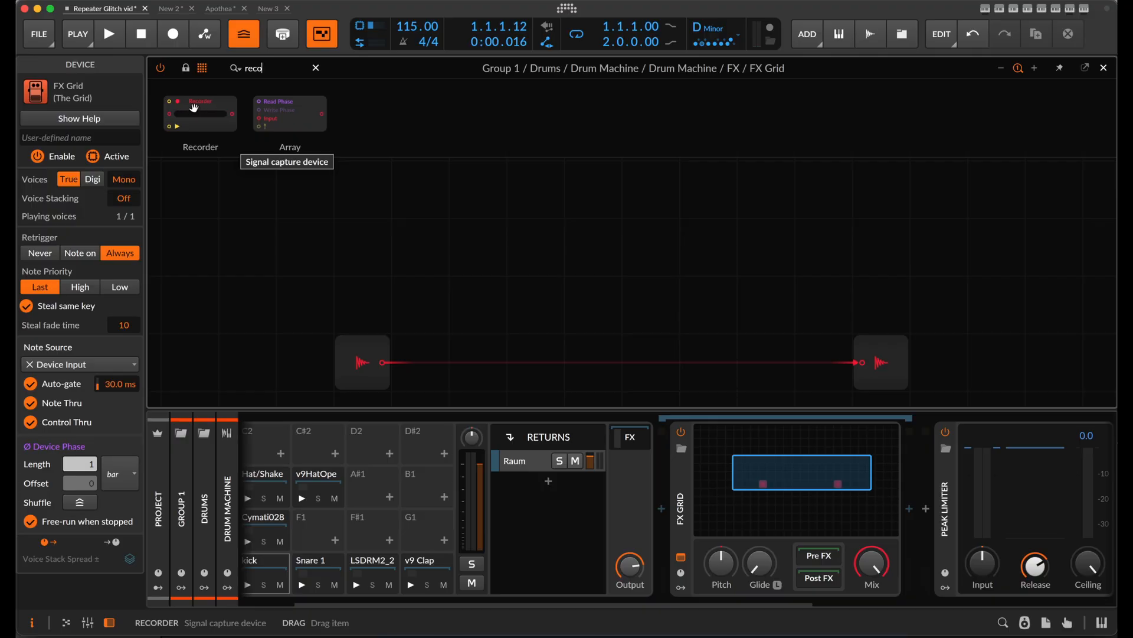
pyautogui.moveTo(194, 107); pyautogui.dragTo(481, 227)
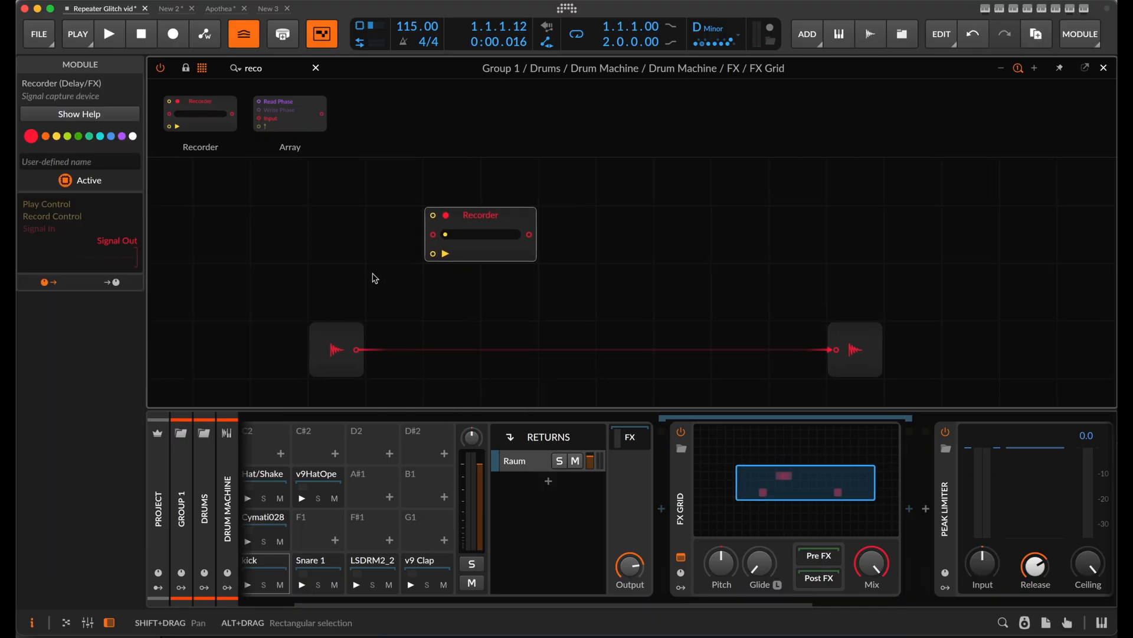
pyautogui.moveTo(356, 350); pyautogui.dragTo(431, 237)
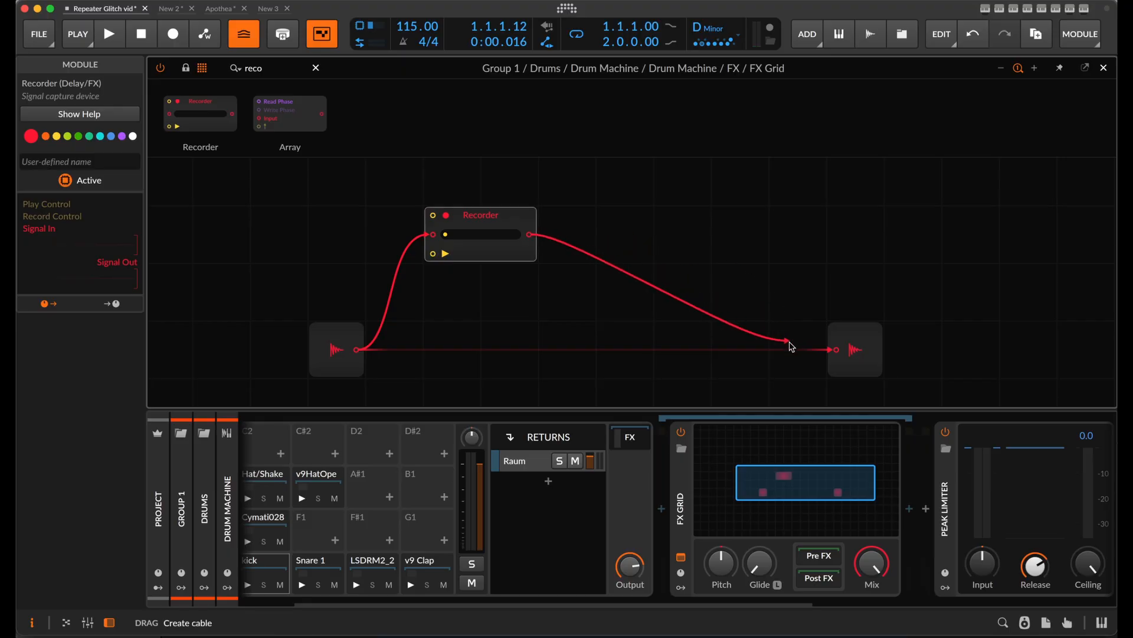
pyautogui.moveTo(792, 347); pyautogui.dragTo(837, 349)
# Add a Gates module above the Recorder and set its mode to Trigger.
pyautogui.scroll(3, 640, 298)
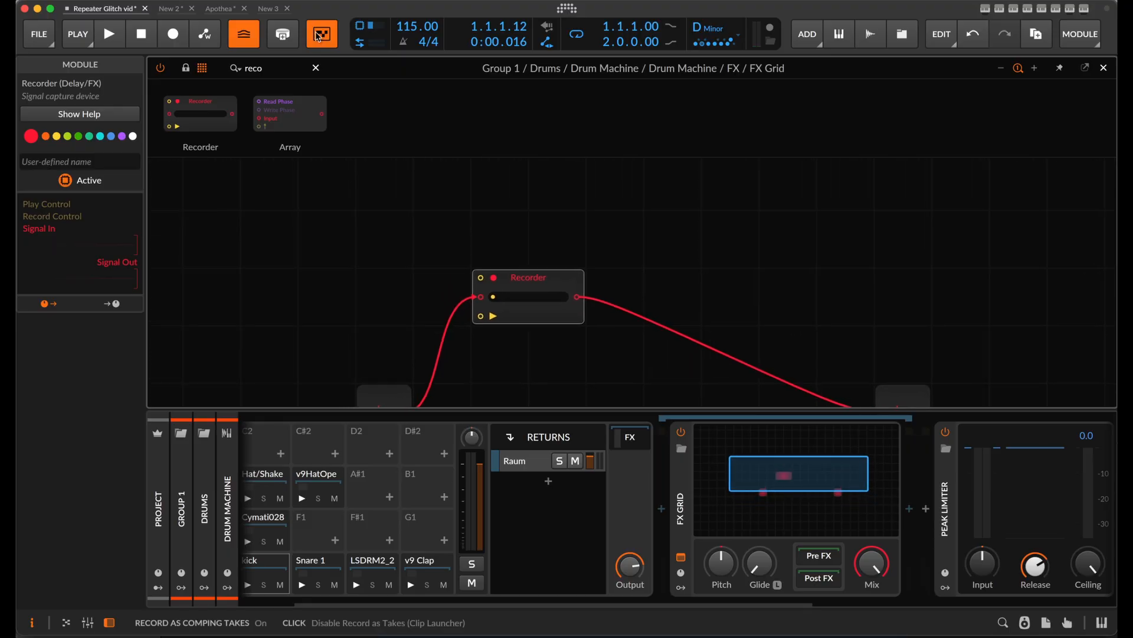
pyautogui.click(273, 66)
pyautogui.write('tri')
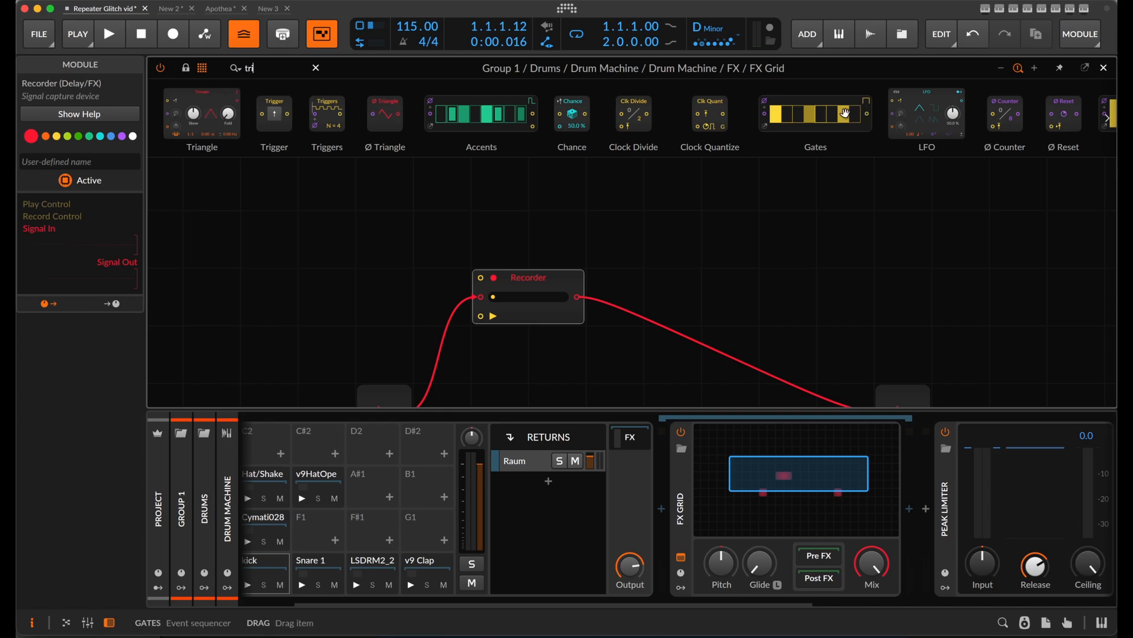
pyautogui.moveTo(830, 103); pyautogui.dragTo(503, 177)
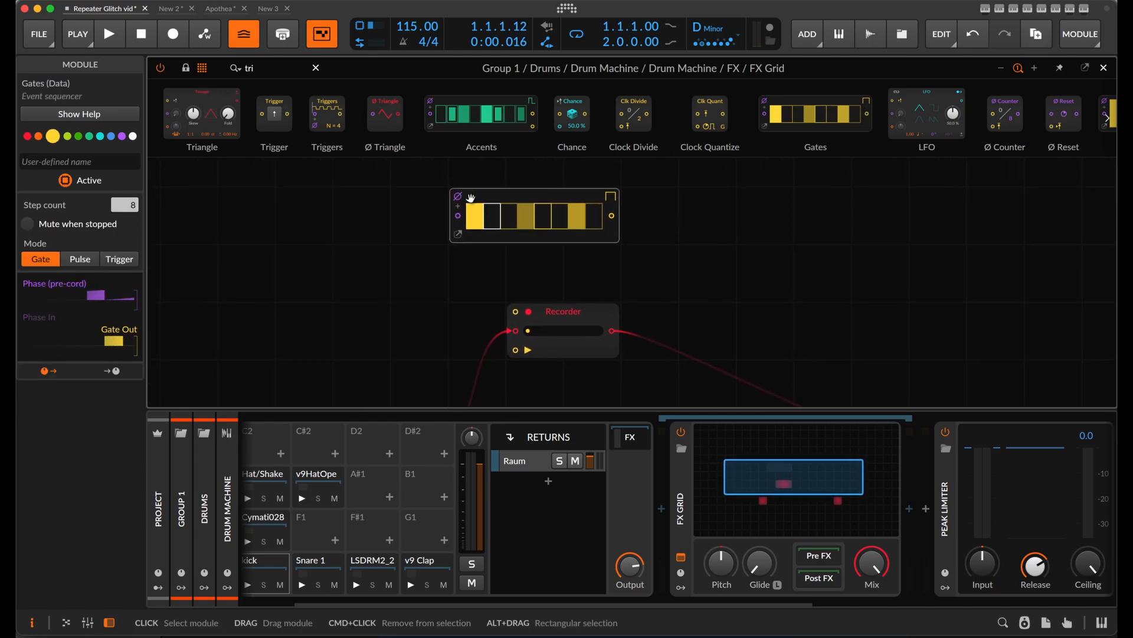
pyautogui.click(611, 196)
pyautogui.click(639, 248)
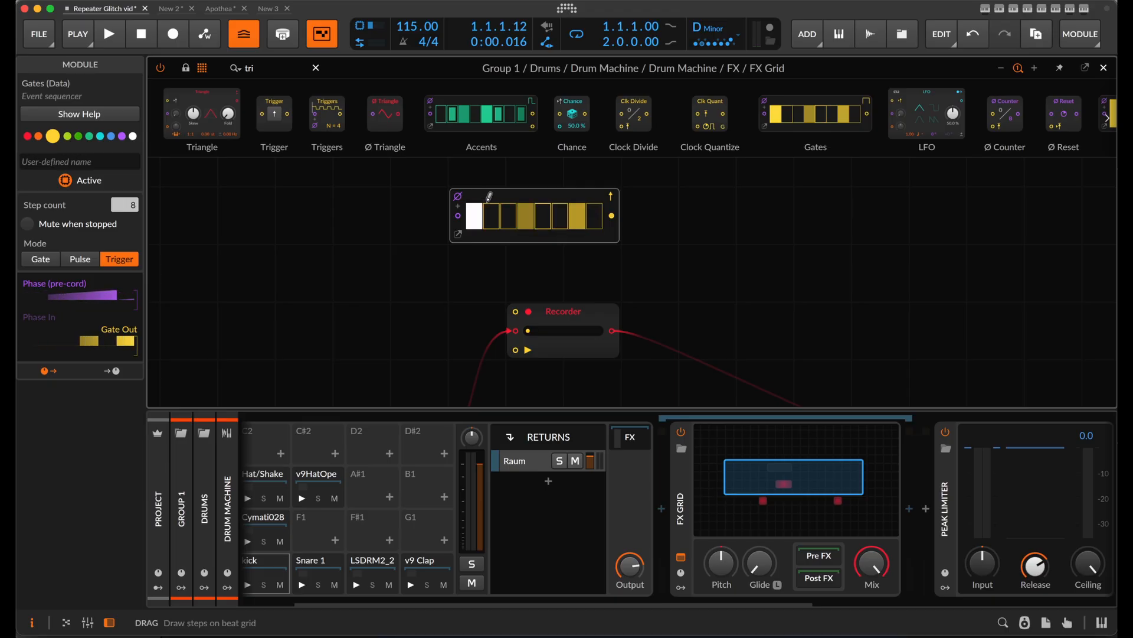
# Duplicate the Gates module and set the step count of both copies to 16.
pyautogui.hotkey('ctrl', 'd')
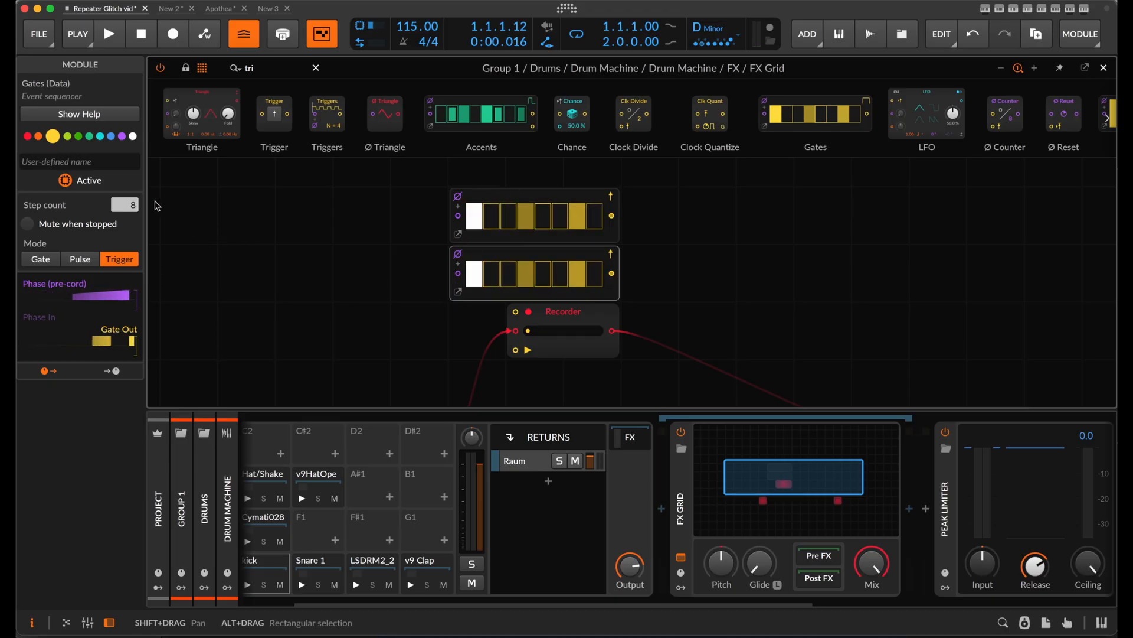
pyautogui.moveTo(127, 205); pyautogui.dragTo(127, 187)
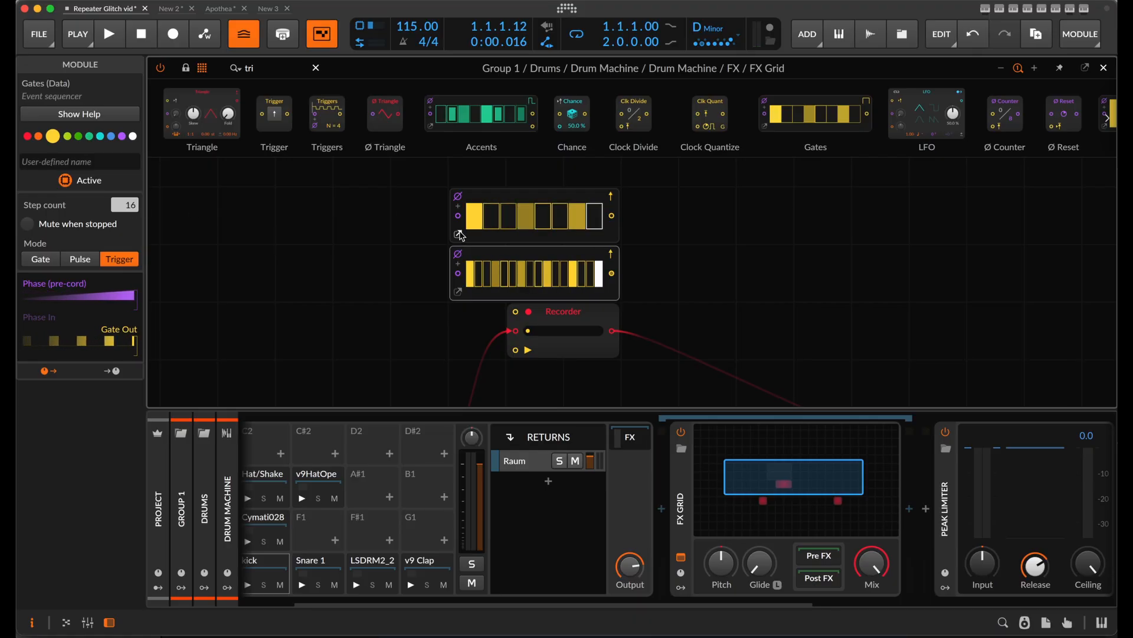
pyautogui.click(459, 234)
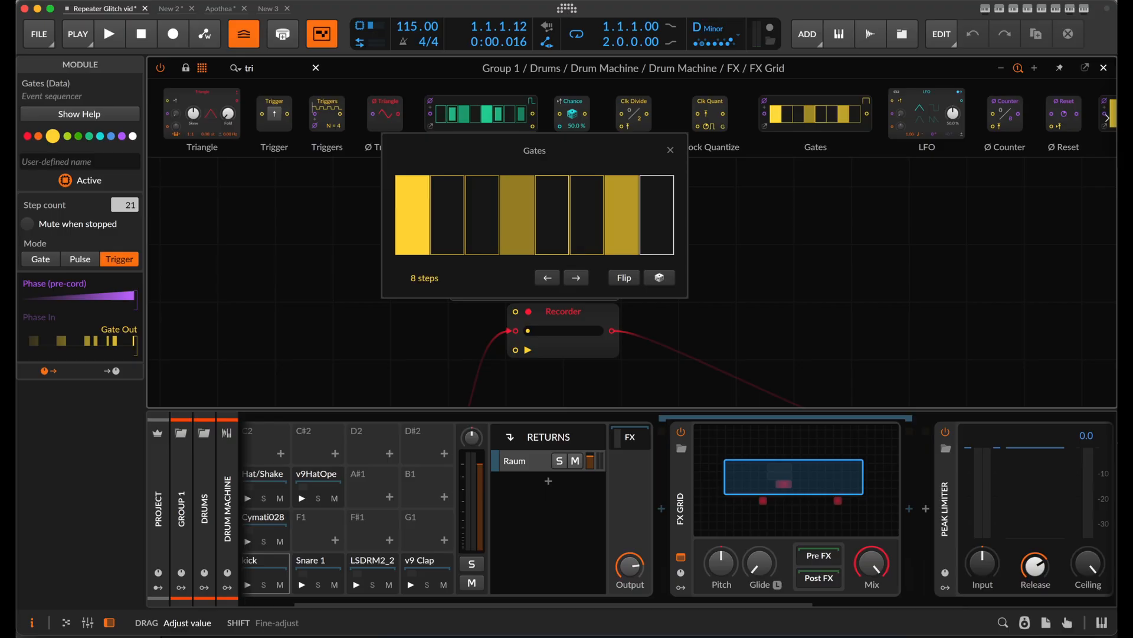
pyautogui.moveTo(125, 205); pyautogui.dragTo(125, 214)
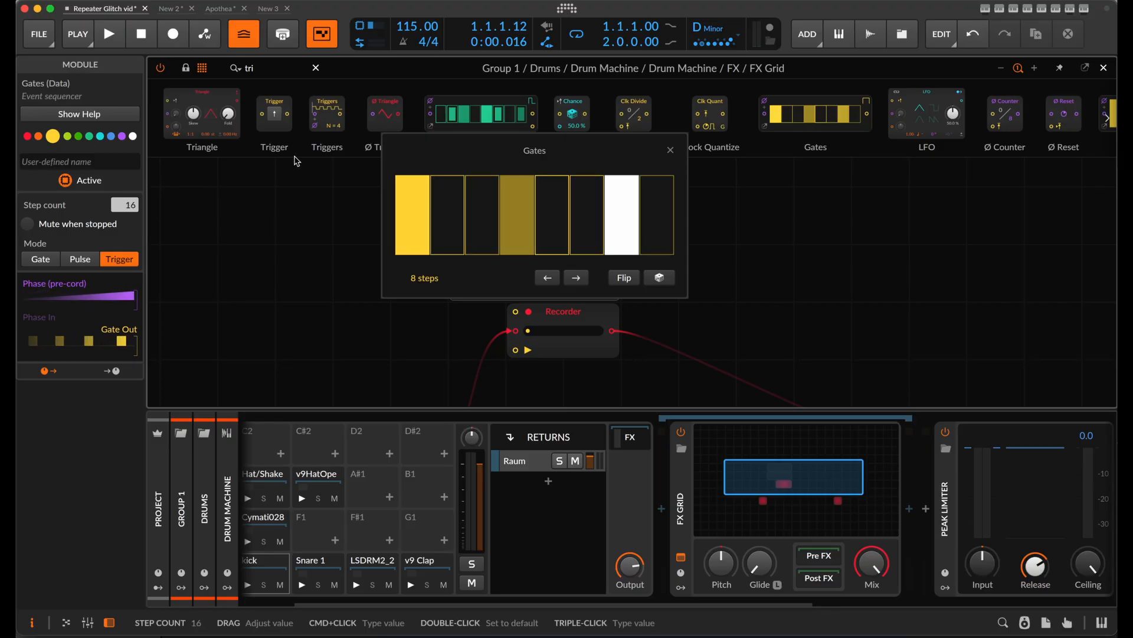
pyautogui.moveTo(426, 279); pyautogui.dragTo(426, 257)
pyautogui.click(670, 150)
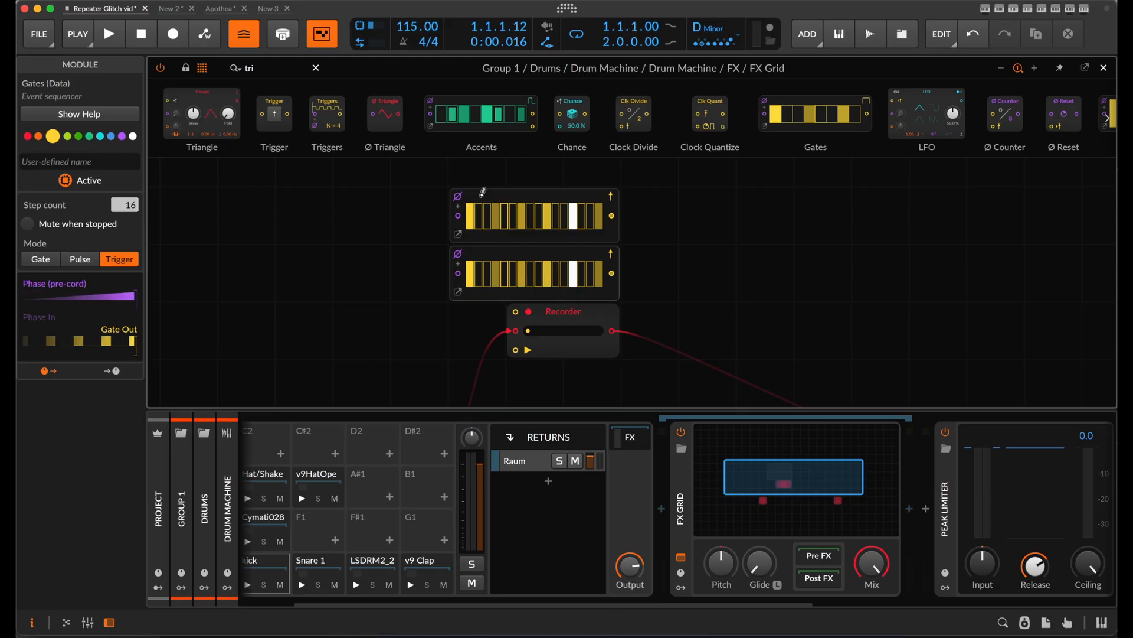
# Move the upper Gates module up, leaving a one-module gap above the lower Gates module.
pyautogui.scroll(2, 494, 214)
pyautogui.moveTo(506, 252); pyautogui.dragTo(506, 224)
pyautogui.scroll(1, 507, 224)
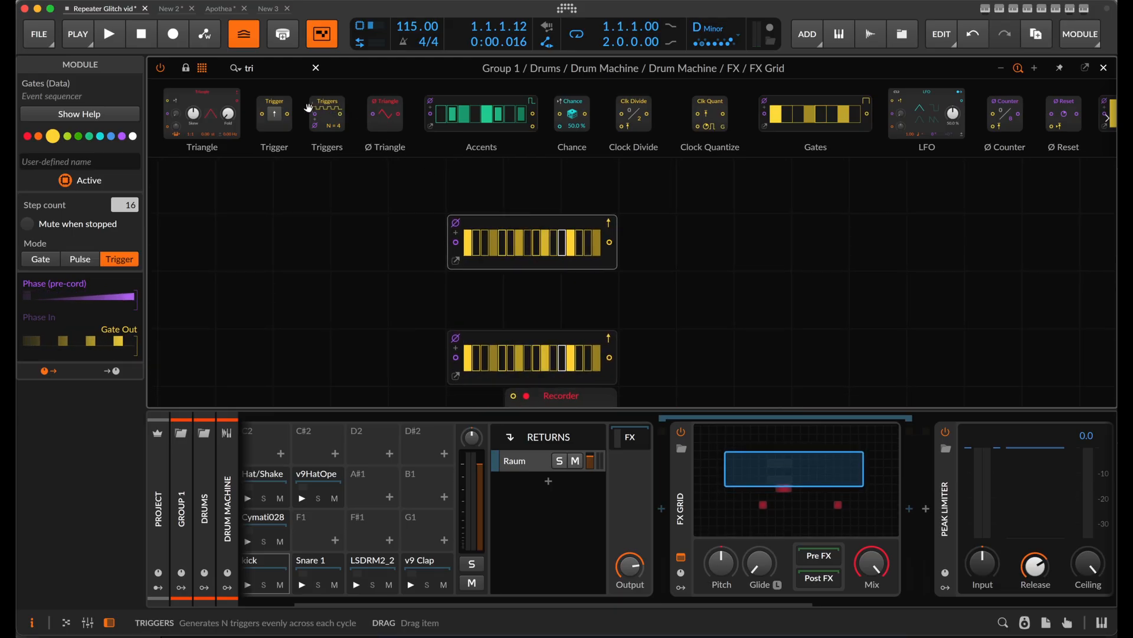
# Find the Label module and add one above each of the two Gates modules.
pyautogui.doubleClick(270, 67)
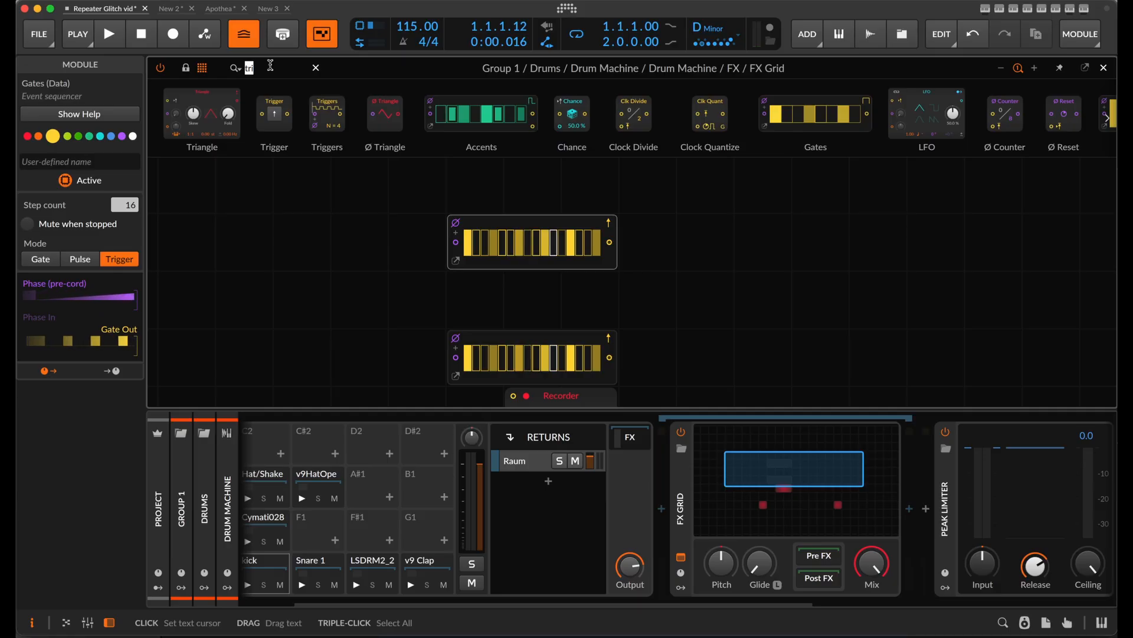
pyautogui.write('lab')
pyautogui.moveTo(201, 112); pyautogui.dragTo(462, 301)
# Name the upper label "Record" and the lower label "Playback".
pyautogui.click(497, 178)
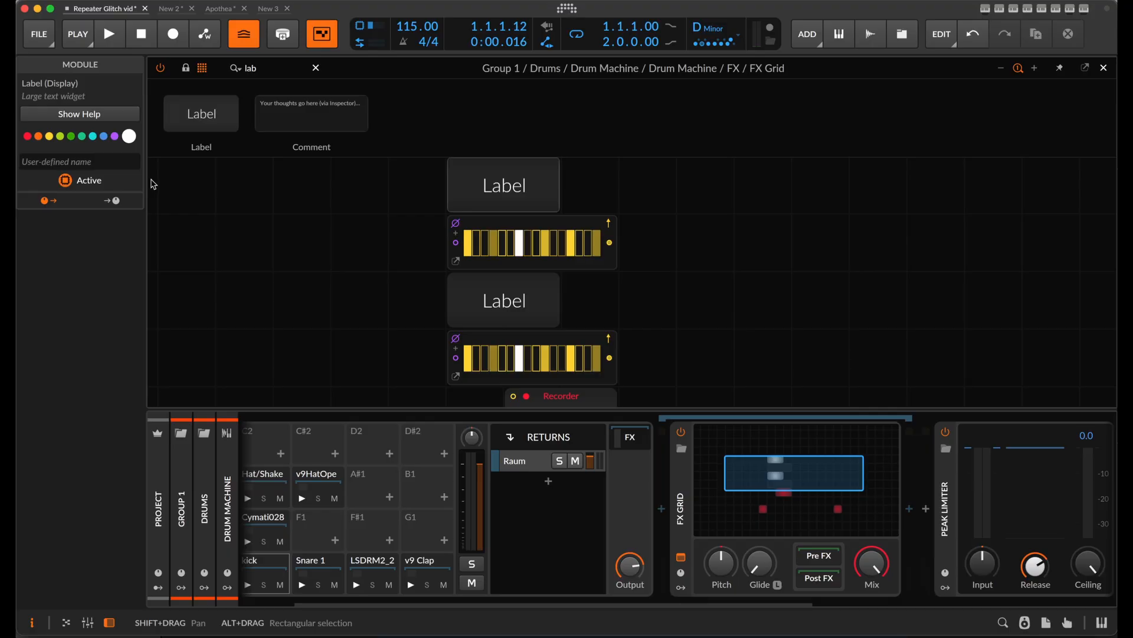
pyautogui.write('RE')
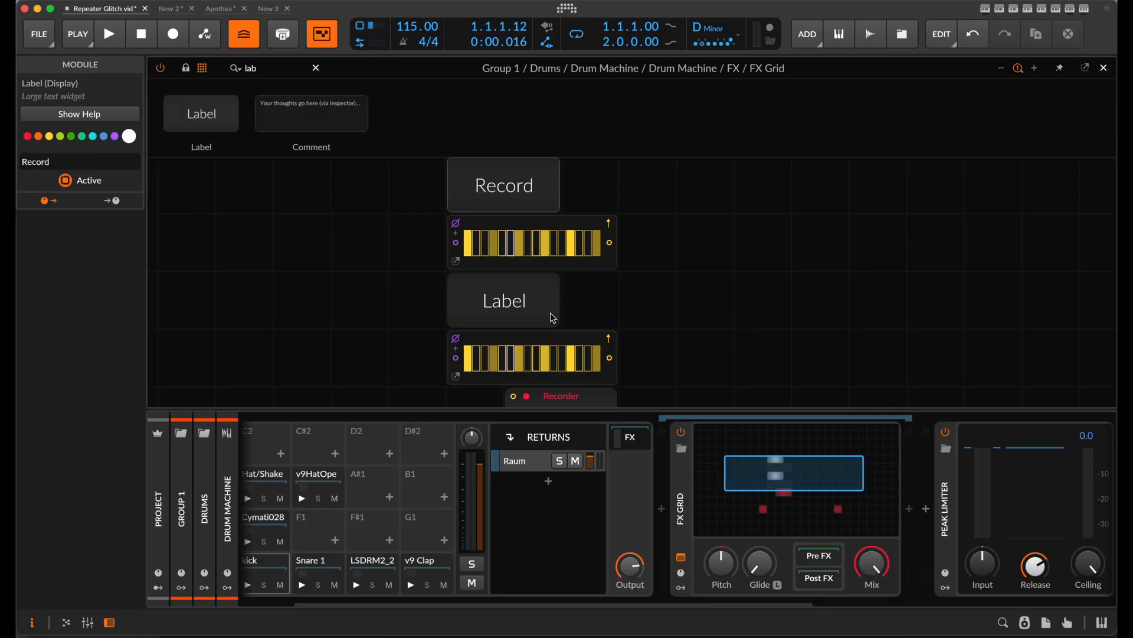
pyautogui.click(458, 286)
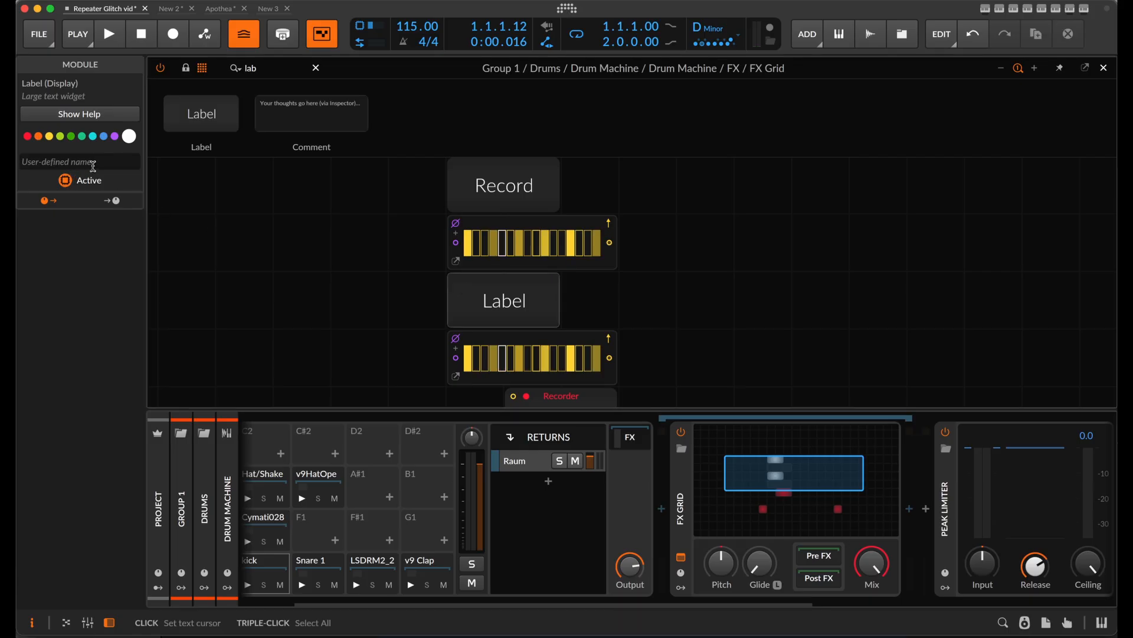
pyautogui.click(93, 163)
pyautogui.write('Playback')
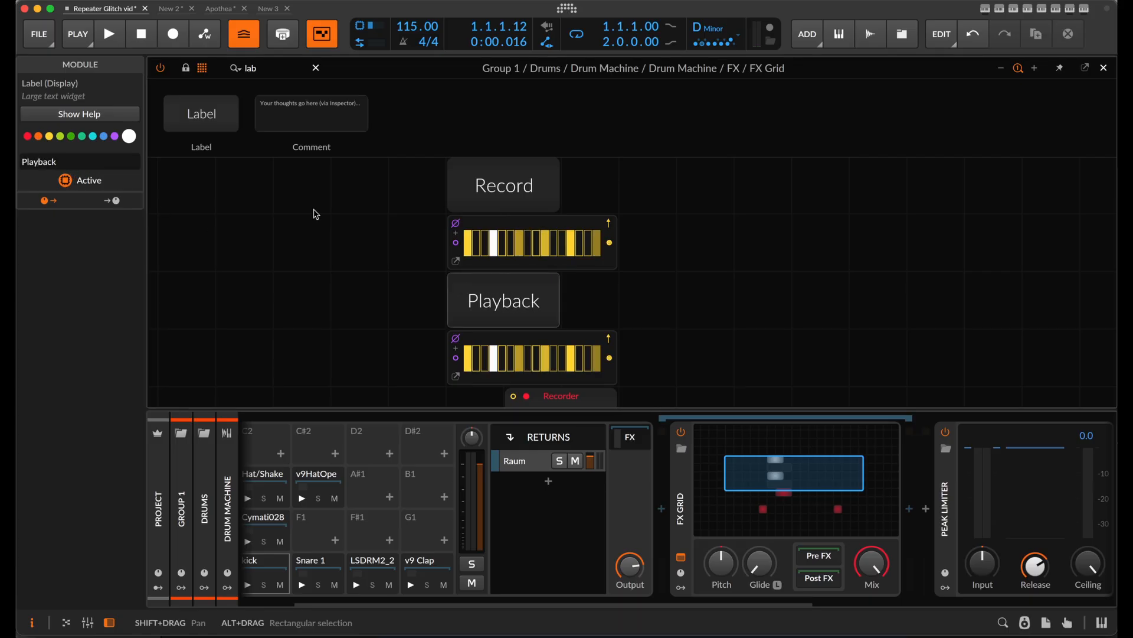
# Cable the gate output of the Gates module under the Record label to the Recorder's record trigger input.
pyautogui.scroll(-3, 590, 272)
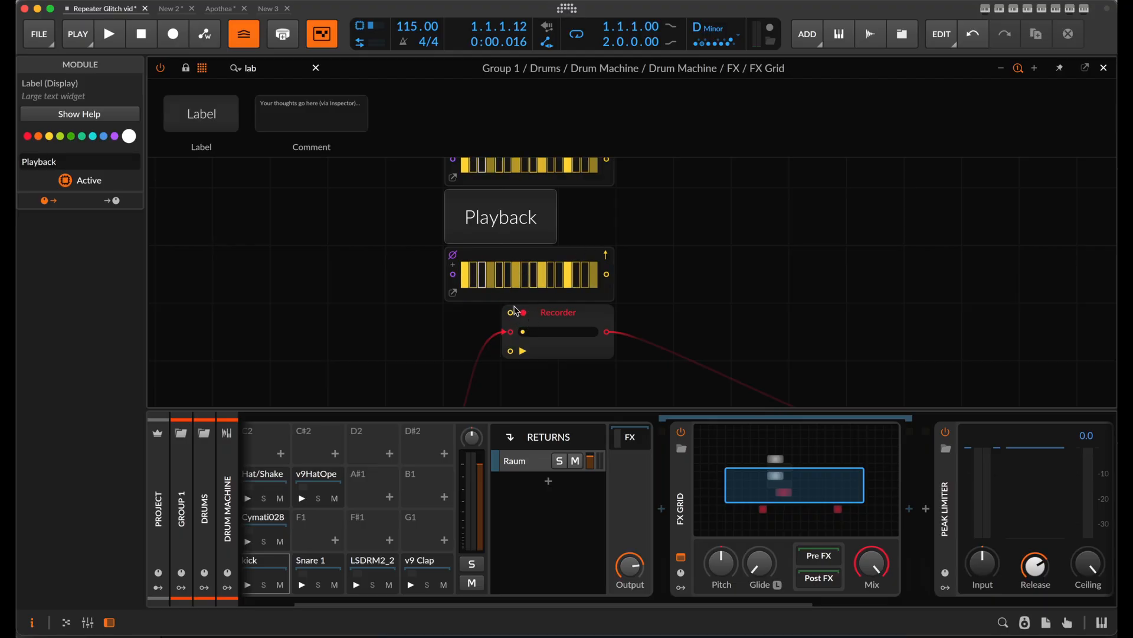
pyautogui.scroll(2, 589, 276)
pyautogui.hscroll(-2, 589, 276)
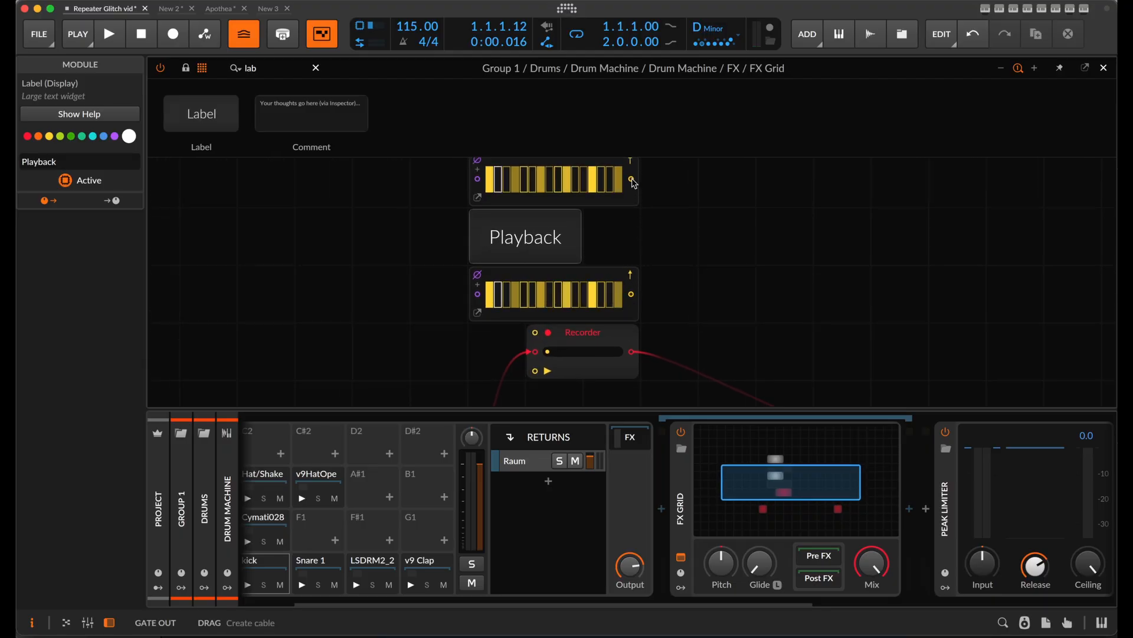
pyautogui.moveTo(632, 179); pyautogui.dragTo(601, 334)
pyautogui.scroll(-2, 560, 322)
pyautogui.hscroll(2, 561, 321)
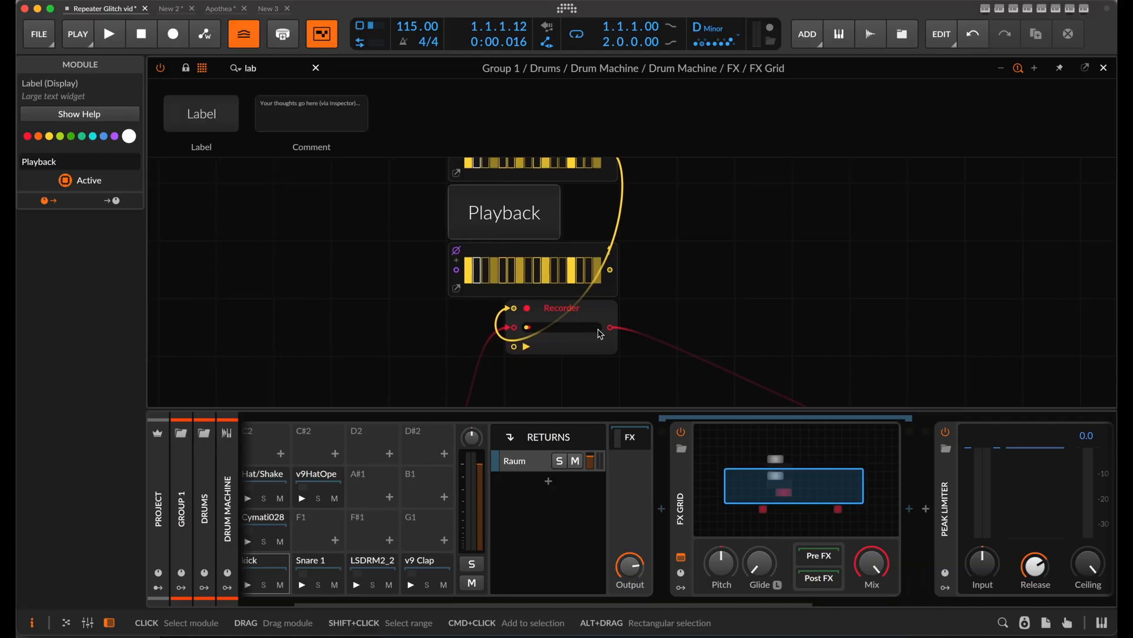
# Cable the gate output of the Gates module under the Playback label to the Recorder's play trigger input.
pyautogui.scroll(2, 530, 312)
pyautogui.hscroll(1, 529, 311)
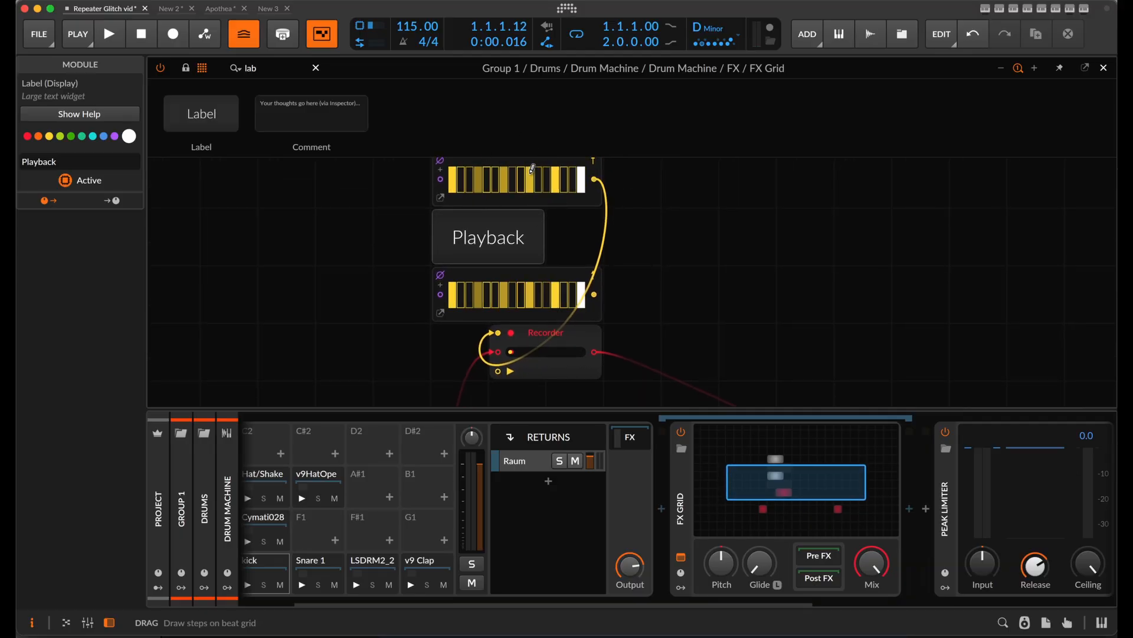
pyautogui.scroll(-4, 520, 331)
pyautogui.hscroll(4, 519, 331)
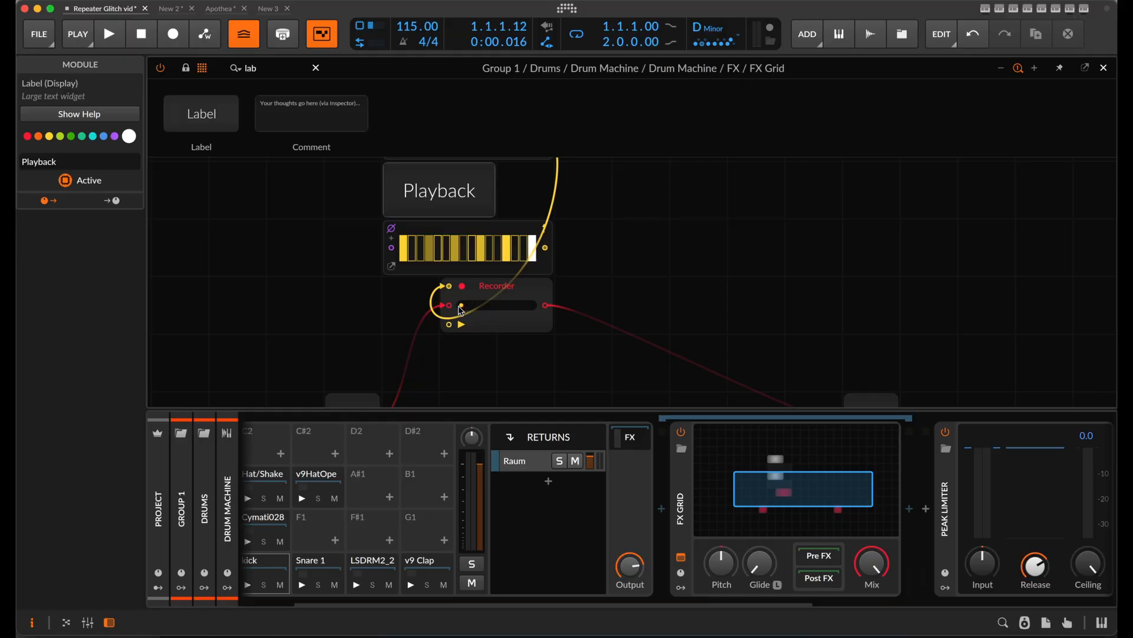
pyautogui.hscroll(-1, 469, 309)
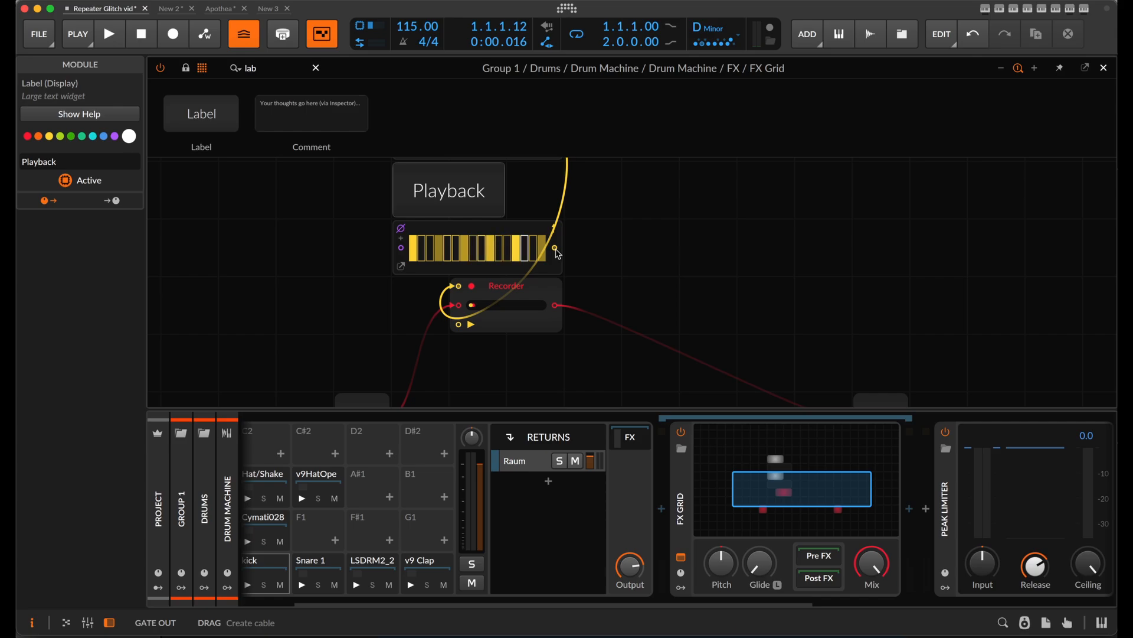
pyautogui.moveTo(556, 248); pyautogui.dragTo(458, 324)
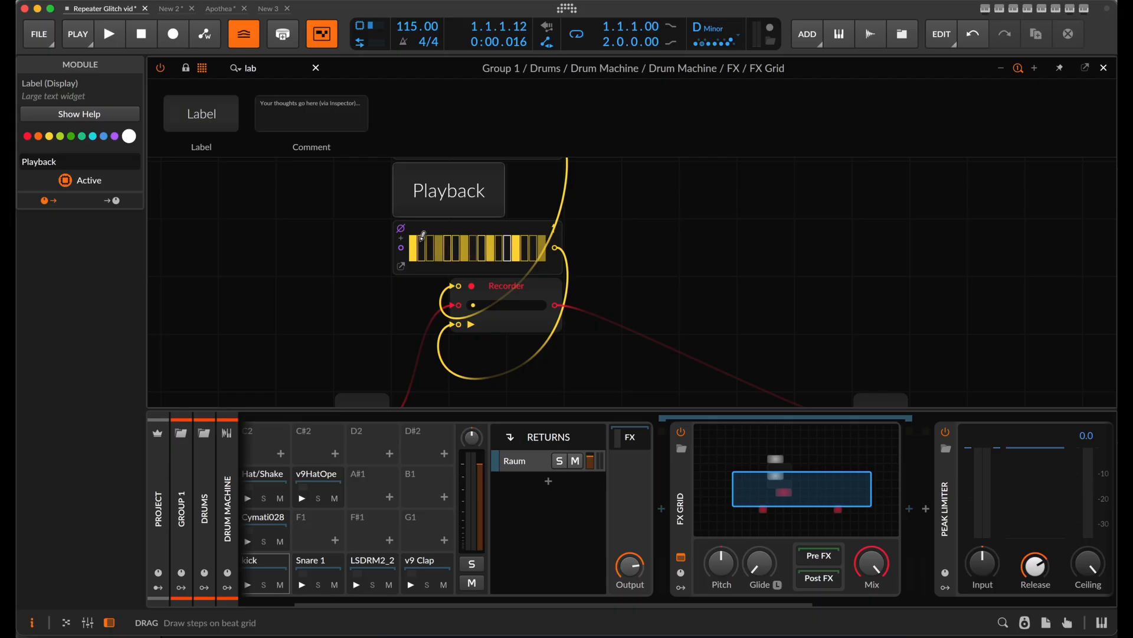
# Switch on all 16 steps of the Playback Gates sequencer.
pyautogui.moveTo(421, 240); pyautogui.dragTo(529, 246)
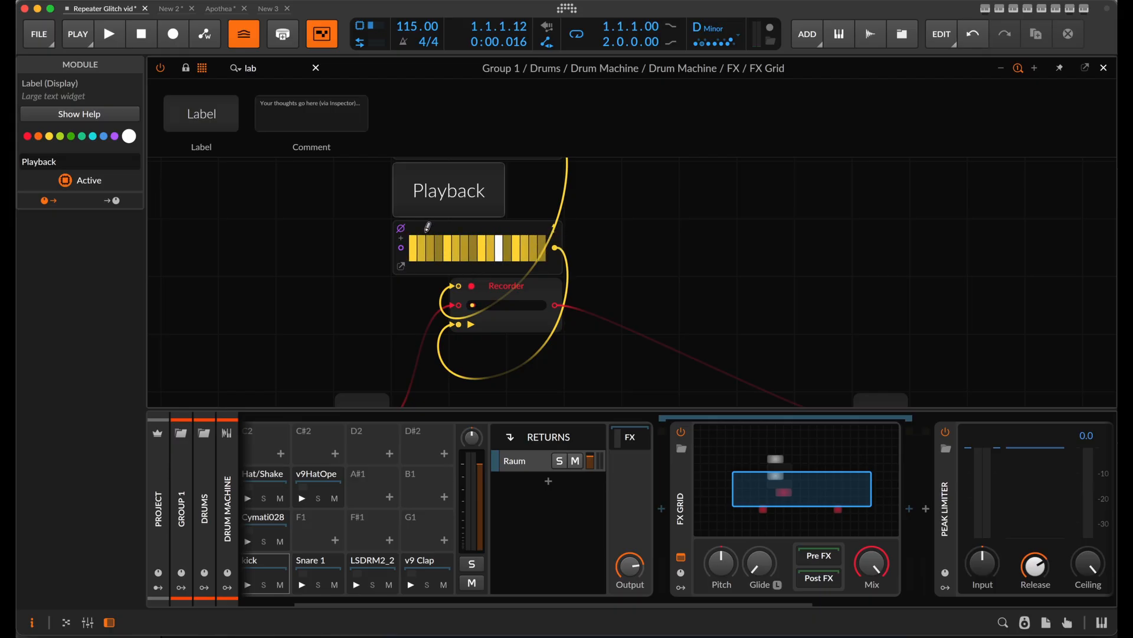
pyautogui.scroll(-3, 463, 277)
pyautogui.hscroll(-2, 463, 277)
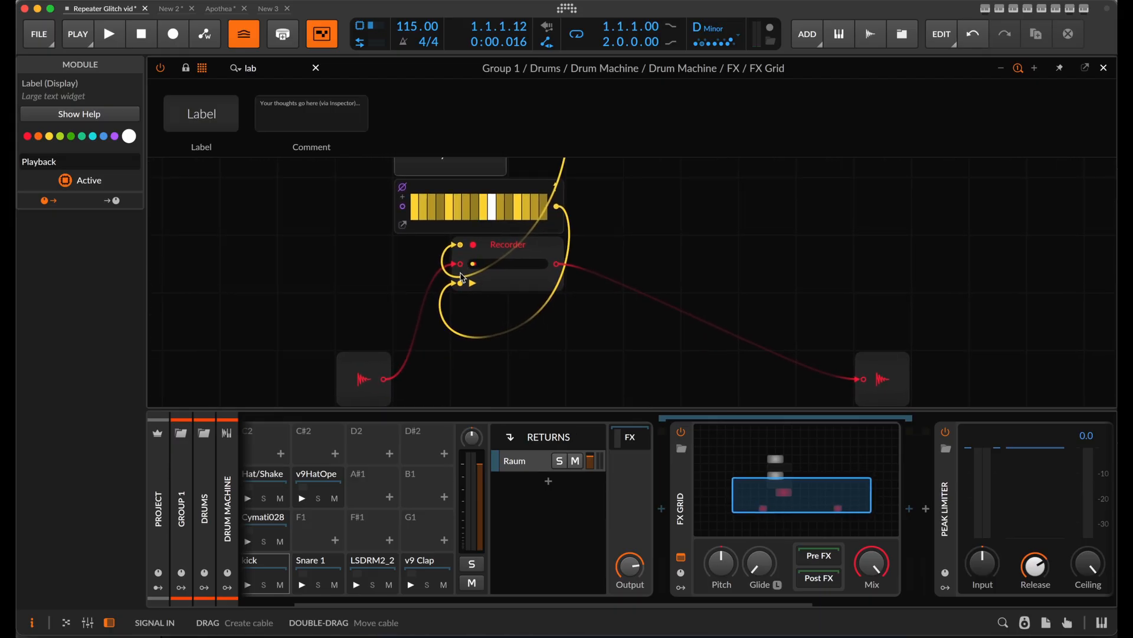
pyautogui.scroll(1, 463, 277)
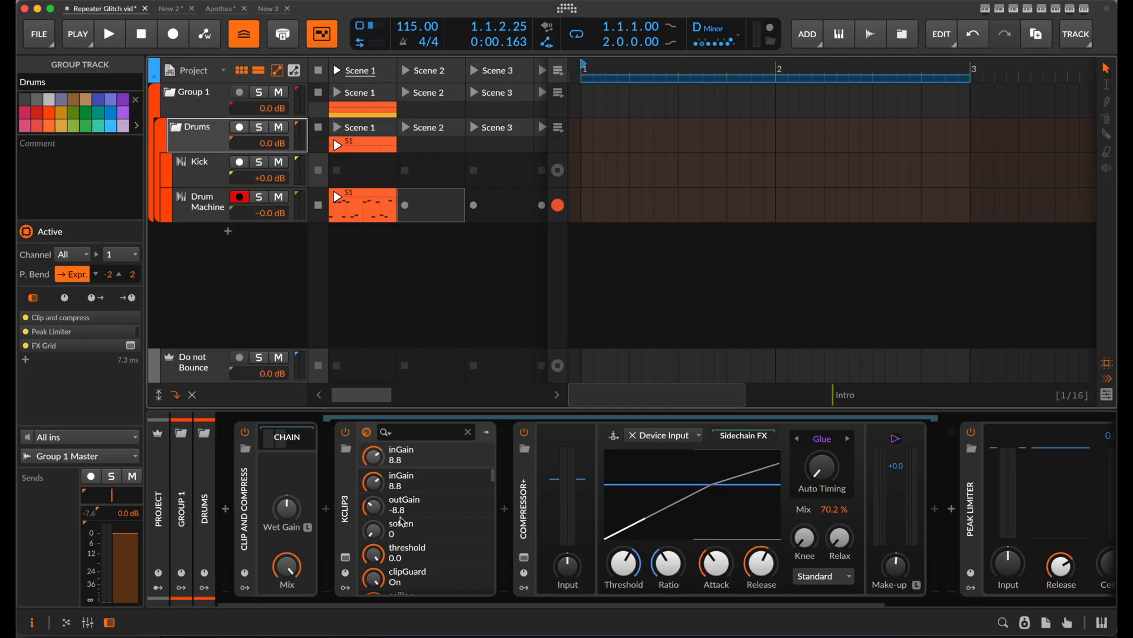
# Move the FX Grid to the start of the Drums group track's device chain and open its patch.
pyautogui.hscroll(5, 527, 503)
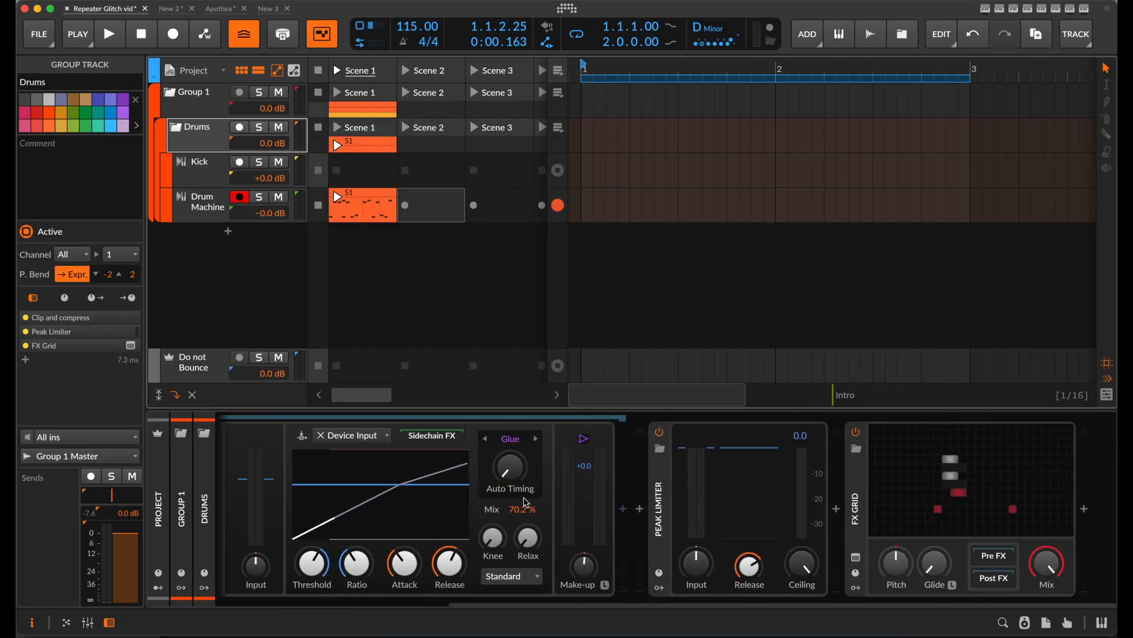
pyautogui.click(856, 505)
pyautogui.moveTo(856, 505); pyautogui.dragTo(224, 509)
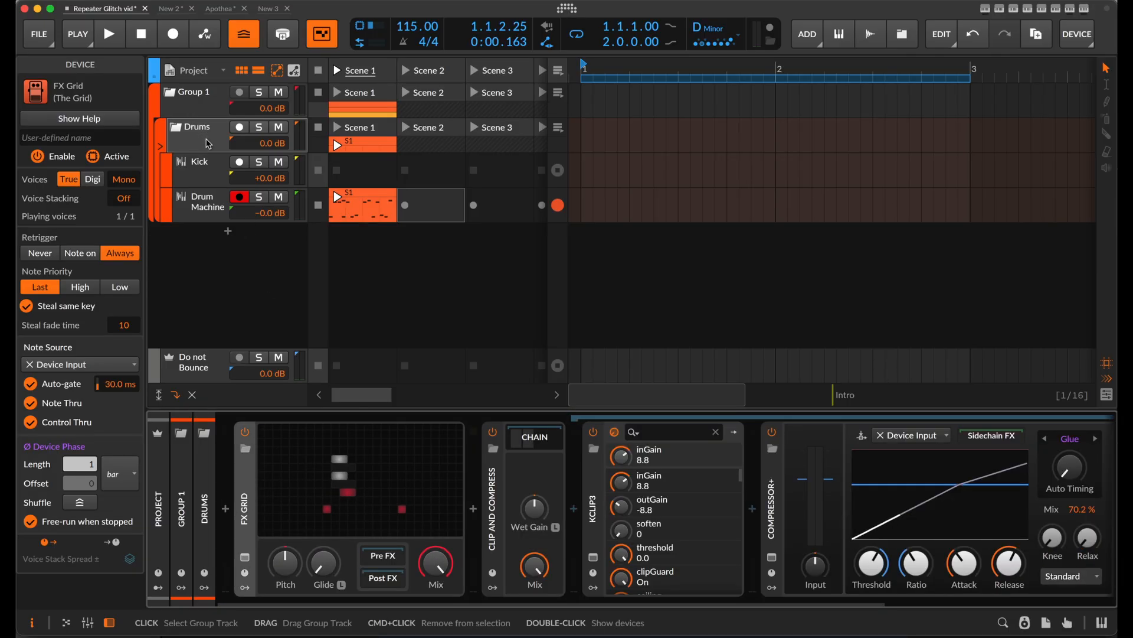
pyautogui.click(368, 497)
pyautogui.scroll(2, 469, 246)
pyautogui.hscroll(-2, 469, 247)
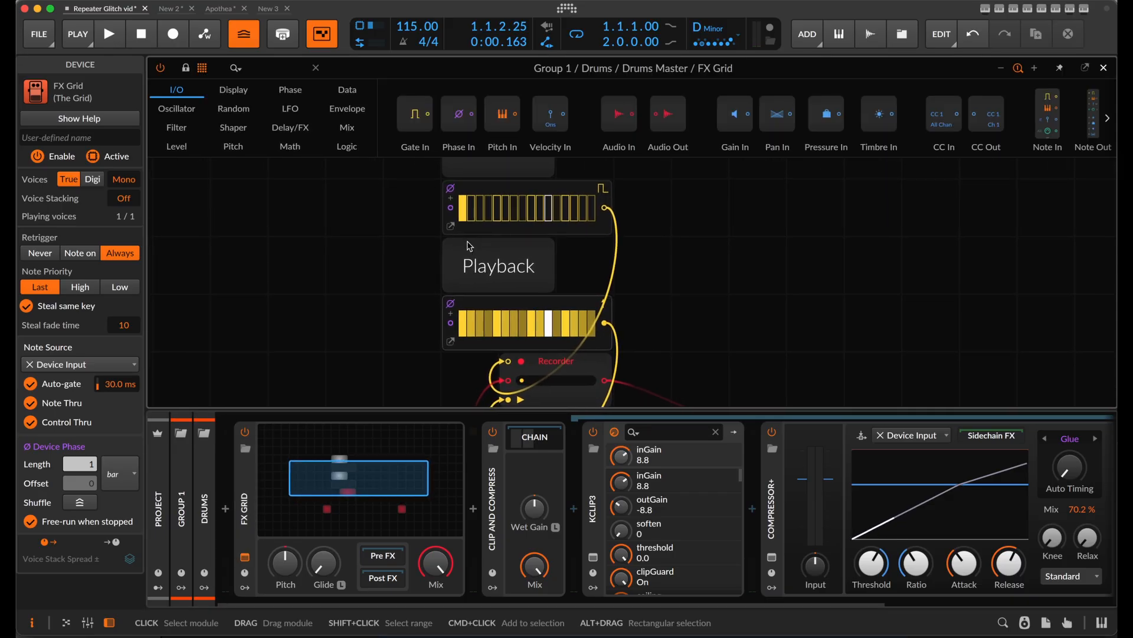
pyautogui.scroll(1, 469, 246)
pyautogui.hscroll(-1, 469, 246)
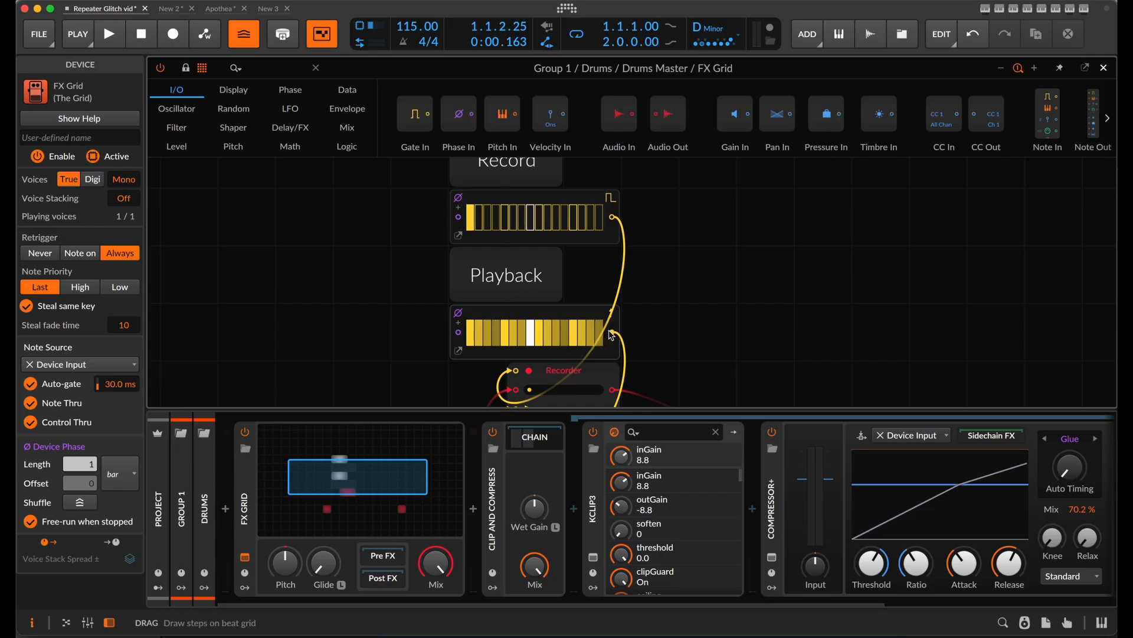
# Start playback and set the mode of the Gates module under the Record label to Trigger.
pyautogui.scroll(-3, 600, 325)
pyautogui.hscroll(3, 599, 325)
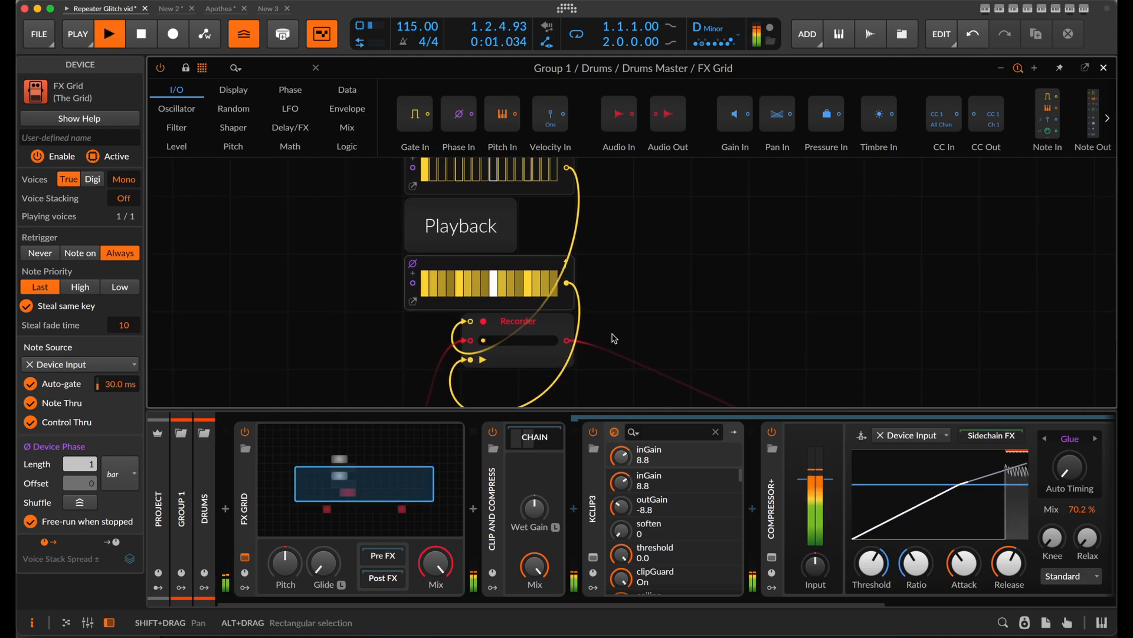
pyautogui.scroll(2, 608, 338)
pyautogui.hscroll(2, 608, 338)
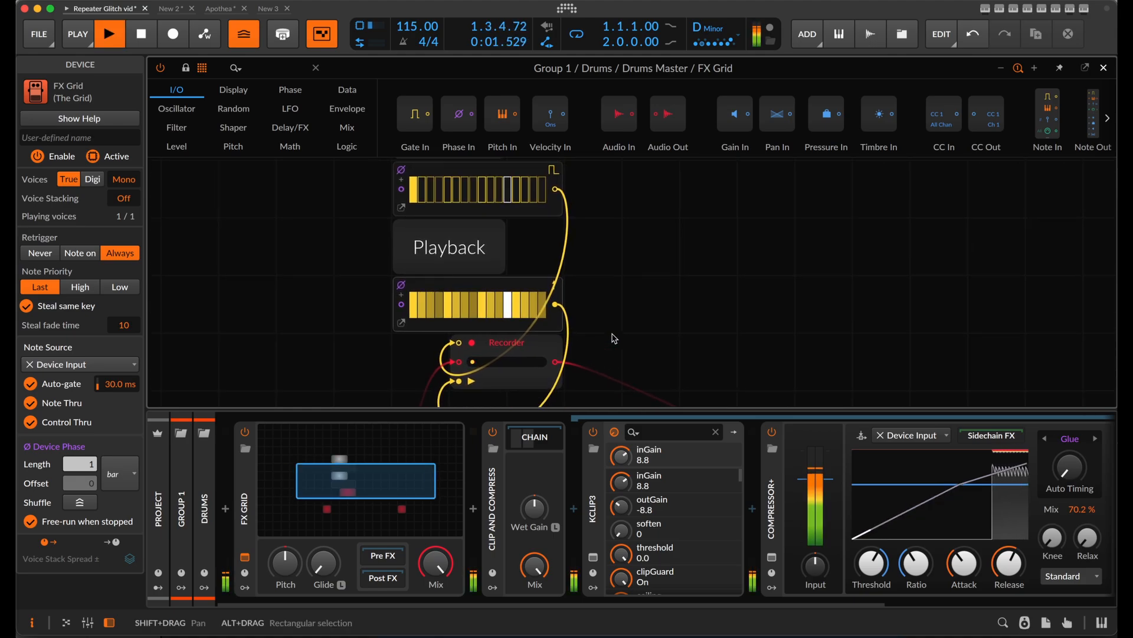
pyautogui.click(546, 171)
pyautogui.click(565, 227)
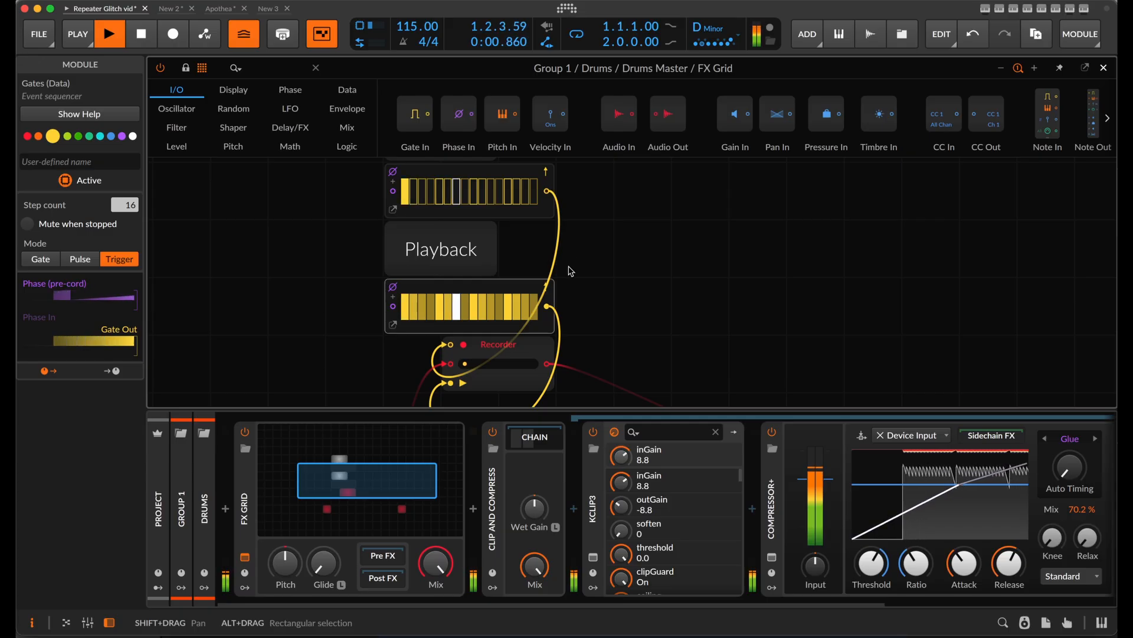
# Audition the repeater effect while watching both sequencers, and stop playback.
pyautogui.scroll(2, 573, 207)
pyautogui.hscroll(-2, 573, 207)
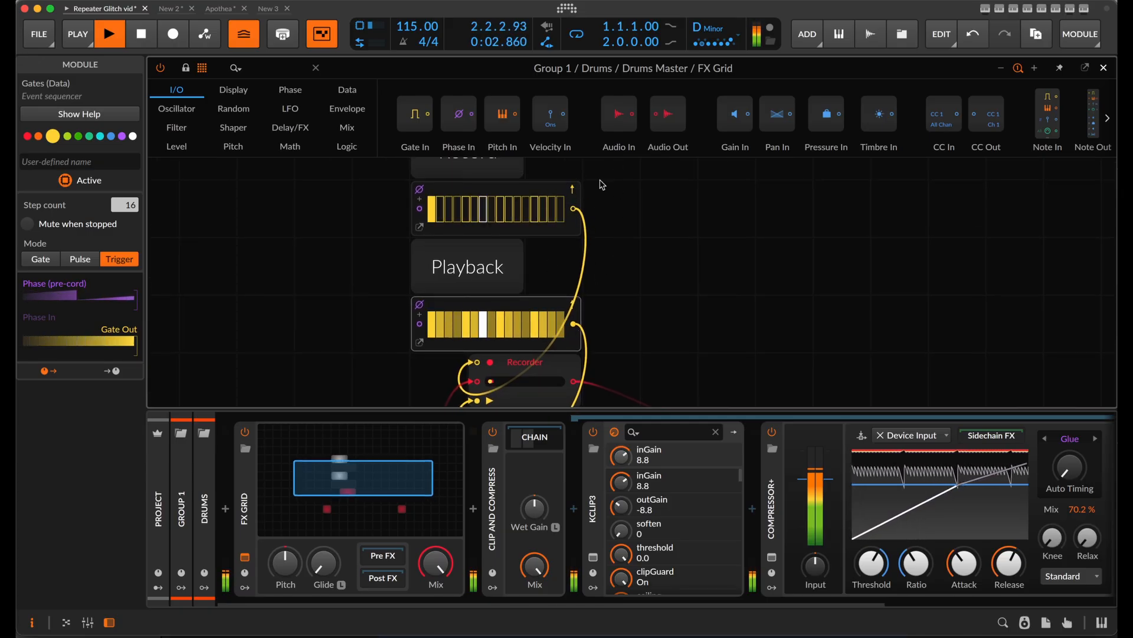
pyautogui.scroll(-2, 600, 283)
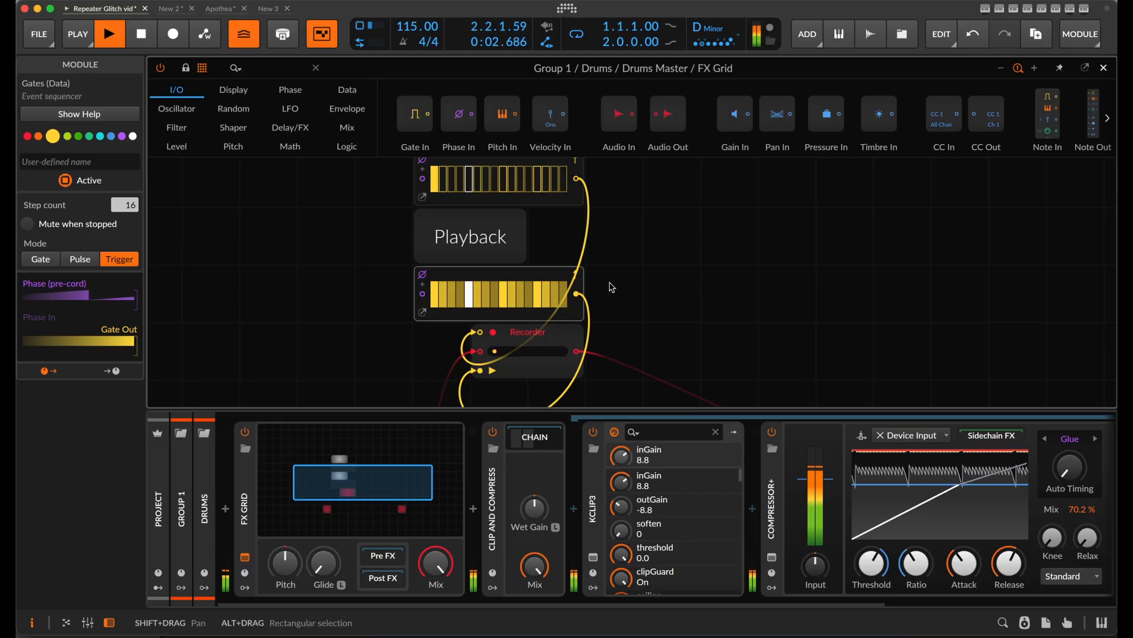
pyautogui.press('space')
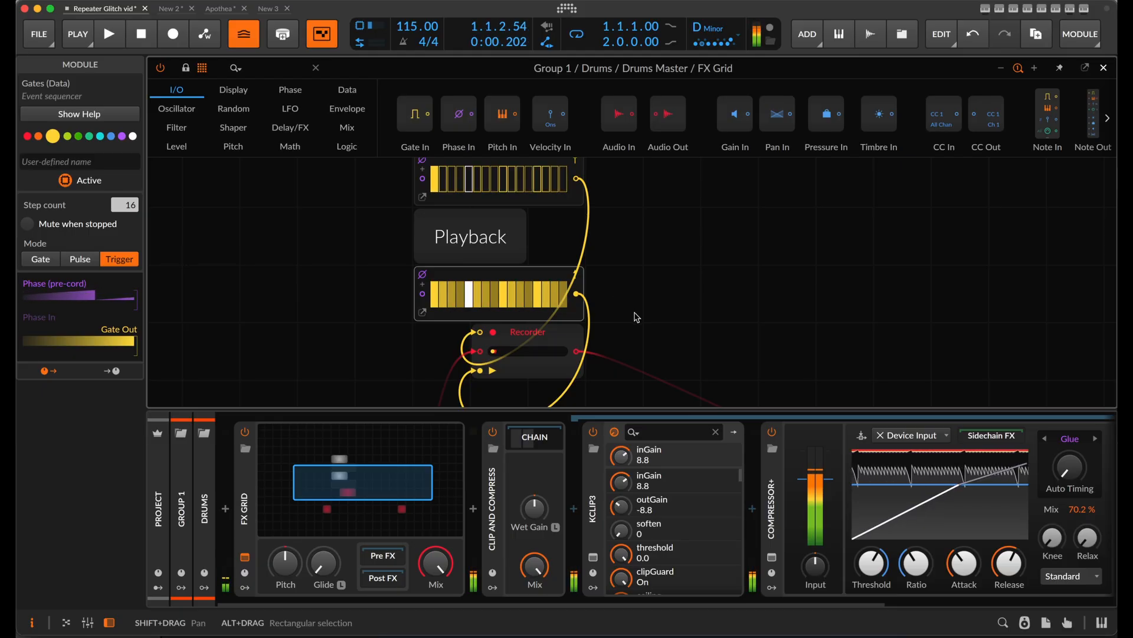
# Find the Transport Playing module and place it above the audio output.
pyautogui.hscroll(1, 637, 318)
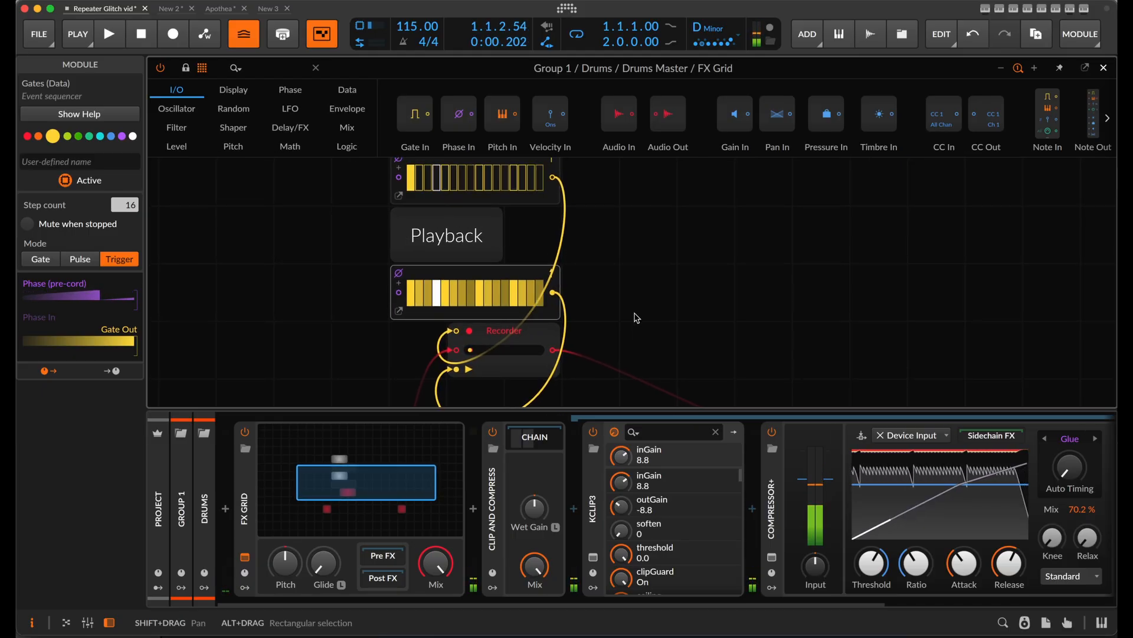
pyautogui.hscroll(2, 636, 318)
pyautogui.scroll(-2, 637, 318)
pyautogui.scroll(-3, 636, 318)
pyautogui.hscroll(2, 636, 319)
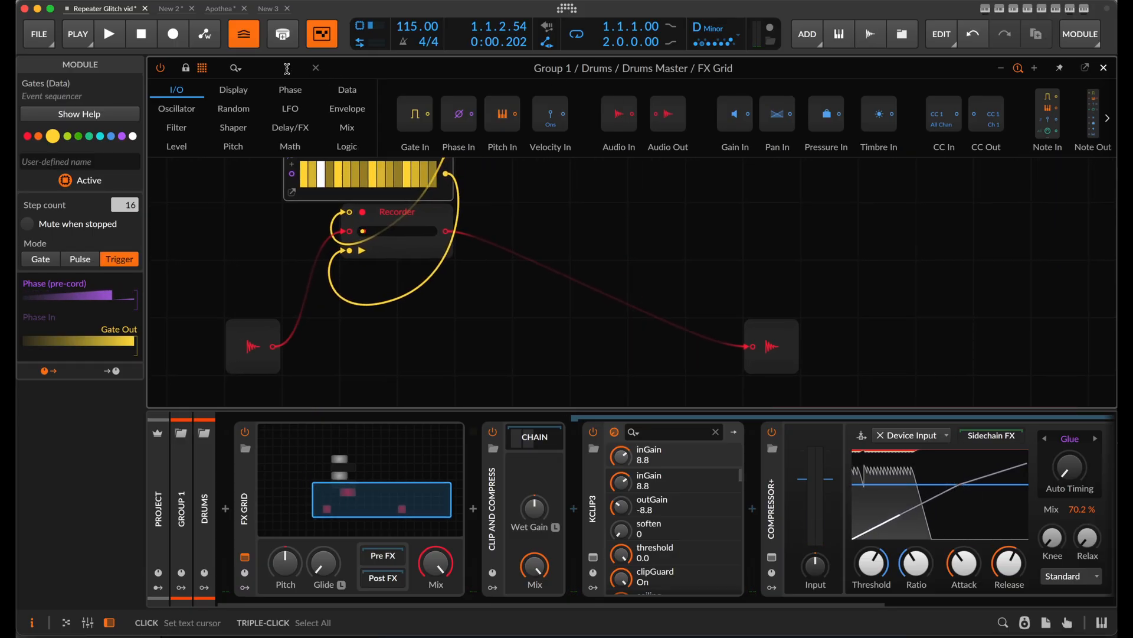
pyautogui.write('tra')
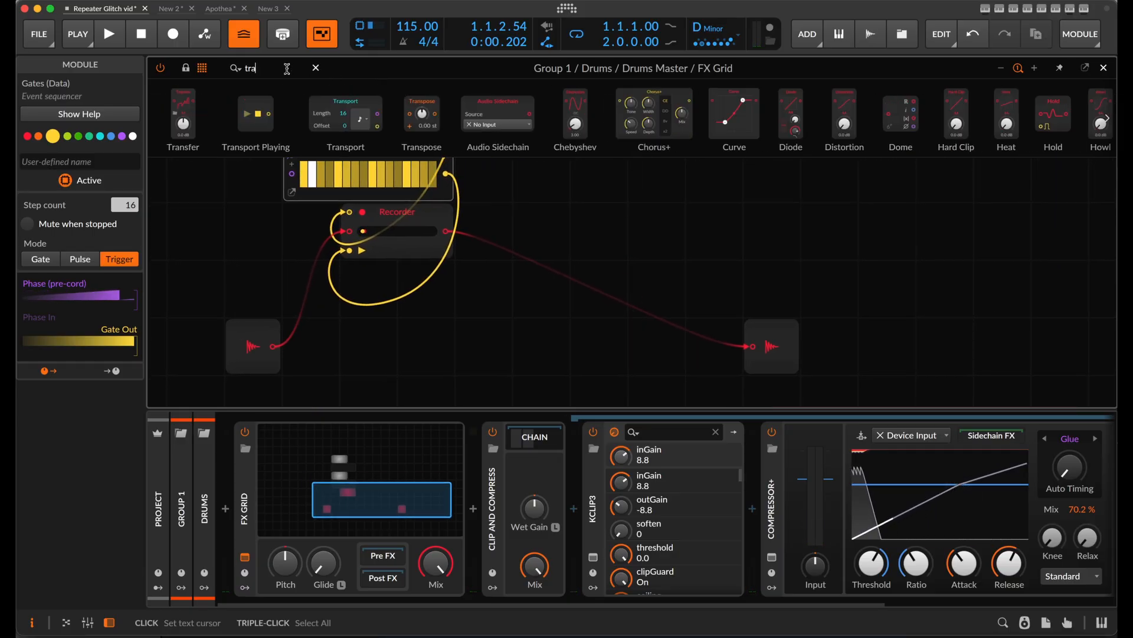
pyautogui.moveTo(256, 113); pyautogui.dragTo(708, 235)
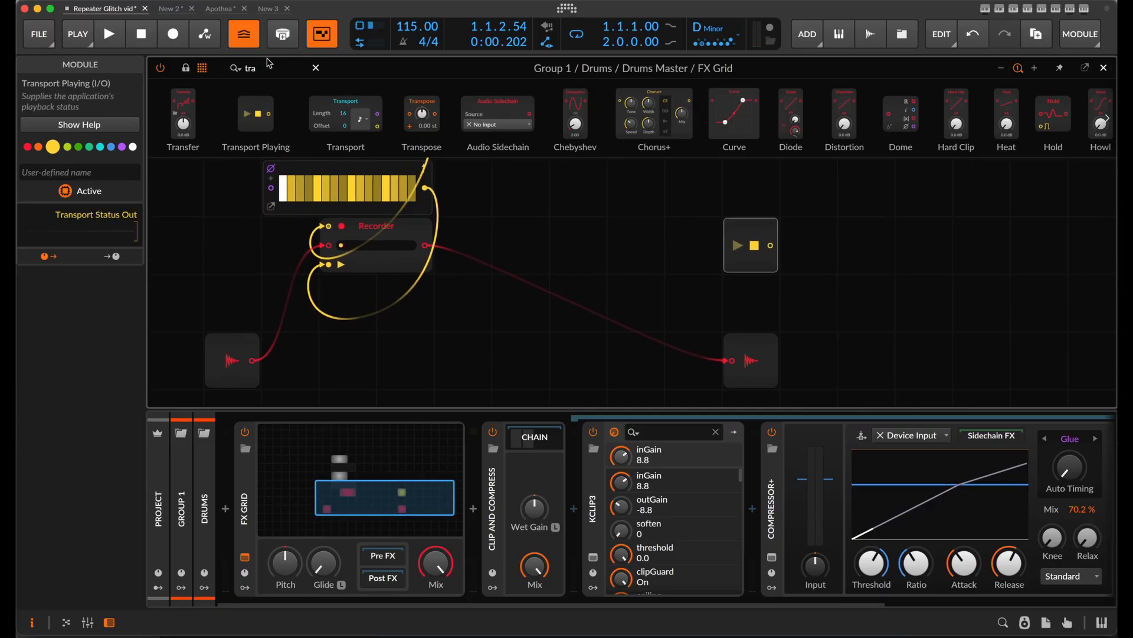
# Insert a Select In module directly before the audio output and move the Recorder's output cable to its lower signal input.
pyautogui.write('sel')
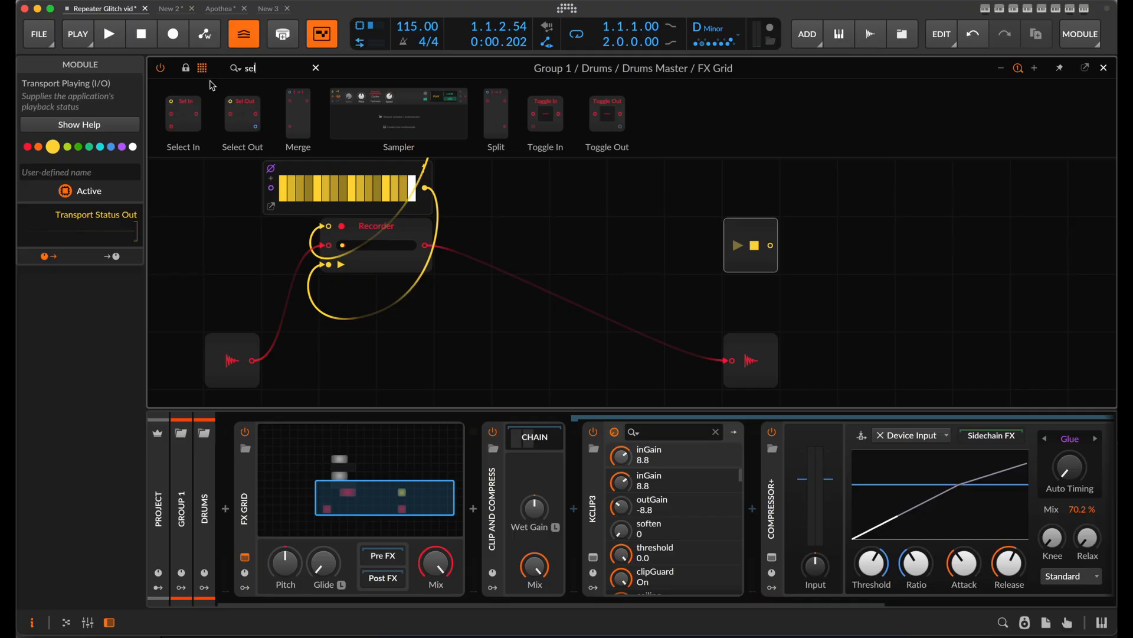
pyautogui.moveTo(183, 113); pyautogui.dragTo(732, 357)
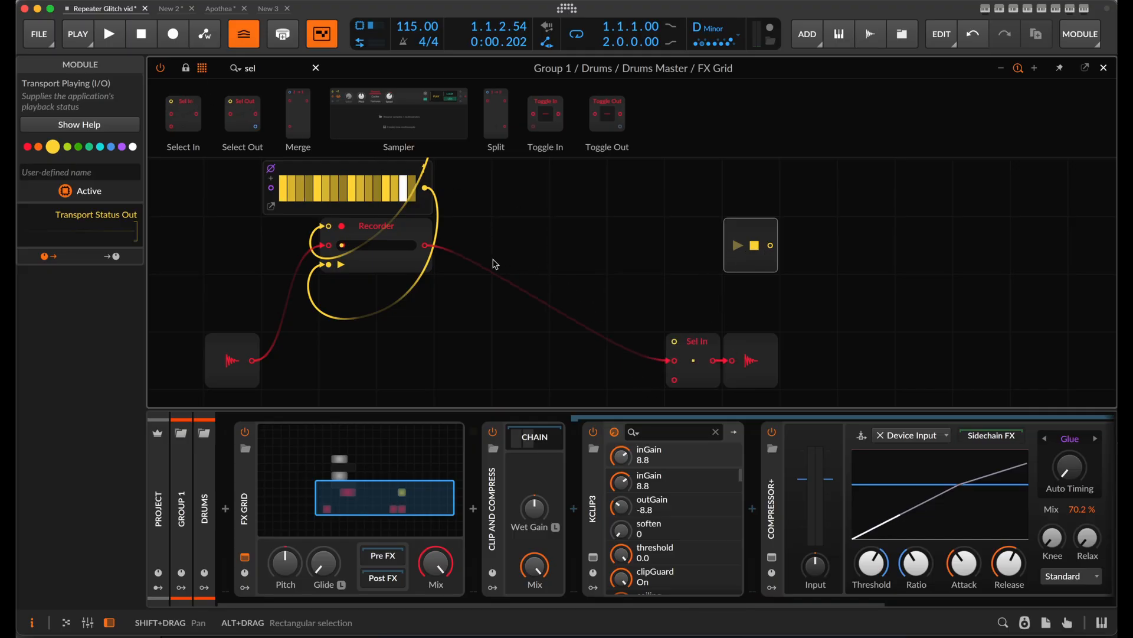
pyautogui.moveTo(429, 249); pyautogui.dragTo(675, 380)
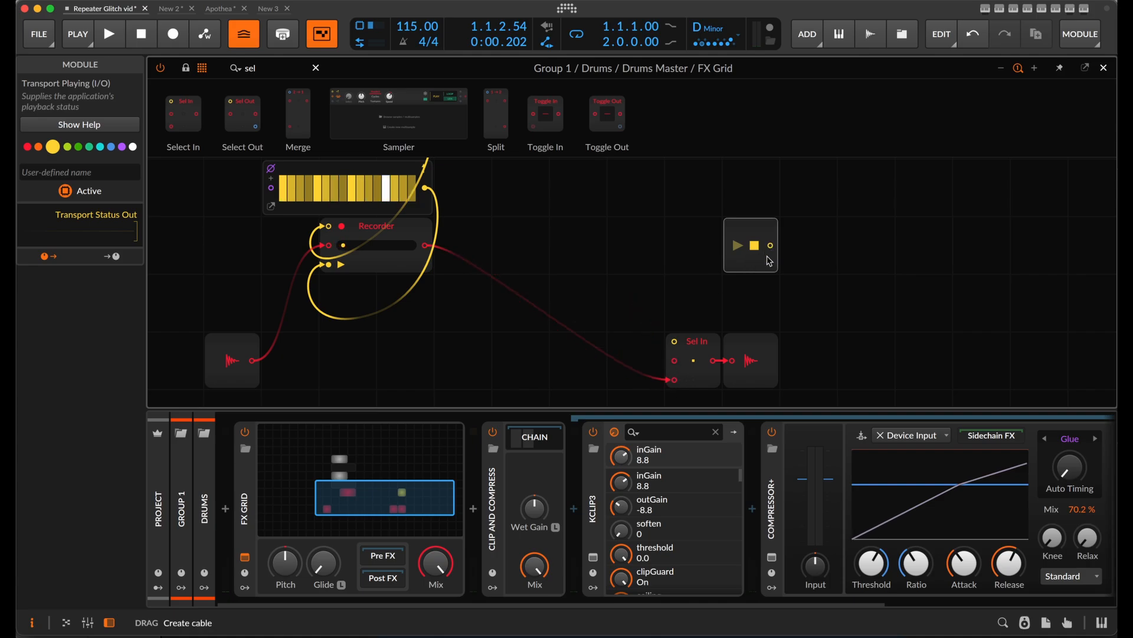
# Cable the Transport Playing module's output to the Select In module's selection input and start playback.
pyautogui.moveTo(771, 246); pyautogui.dragTo(675, 342)
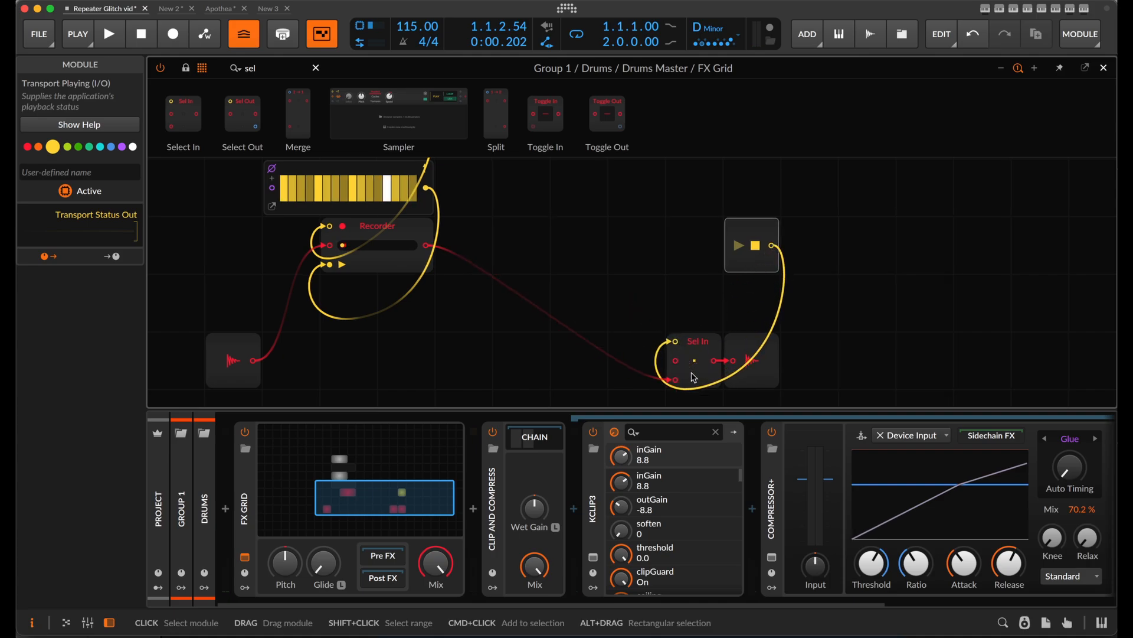
pyautogui.scroll(5, 576, 295)
pyautogui.hscroll(-3, 577, 295)
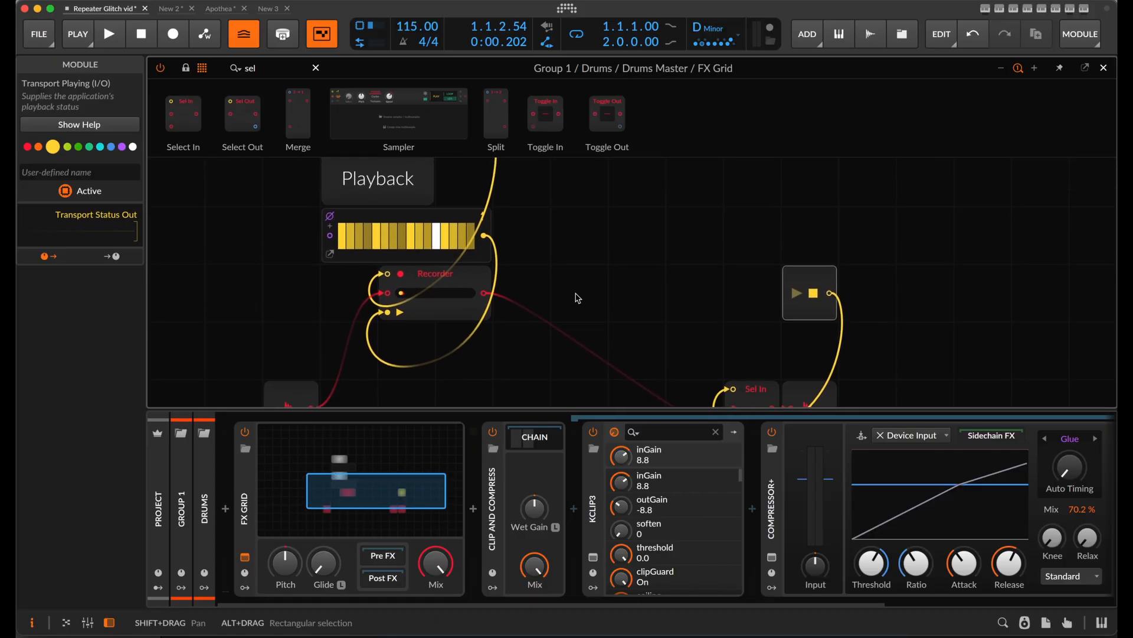
pyautogui.hscroll(-2, 577, 298)
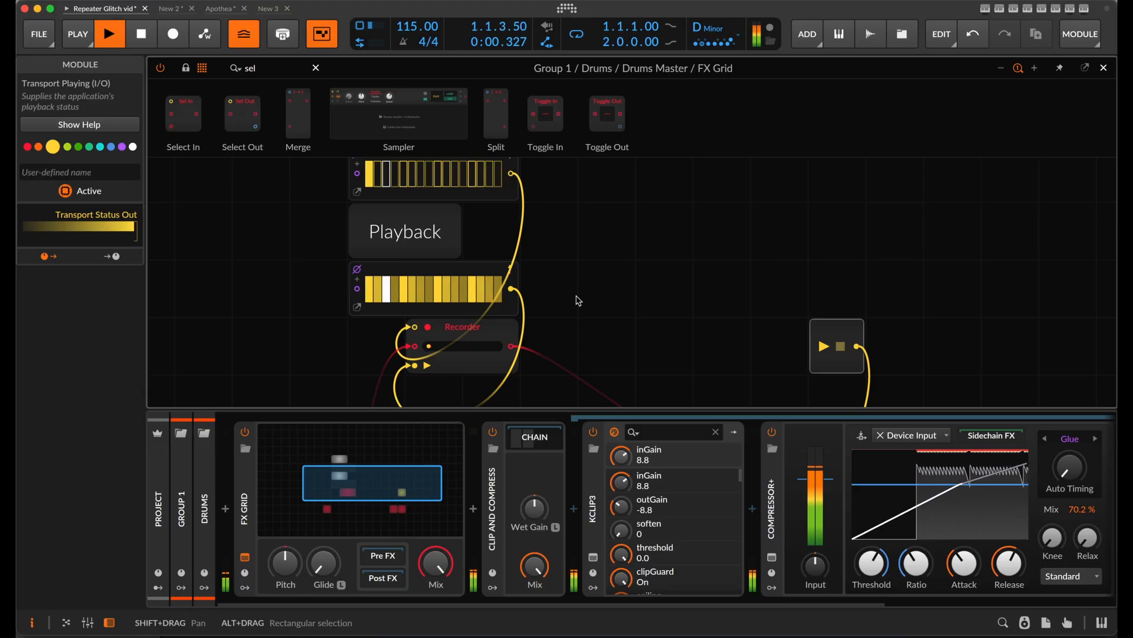
# Stop playback and insert a second Select In module directly before the existing one.
pyautogui.press('space')
pyautogui.scroll(-6, 627, 298)
pyautogui.scroll(3, 627, 299)
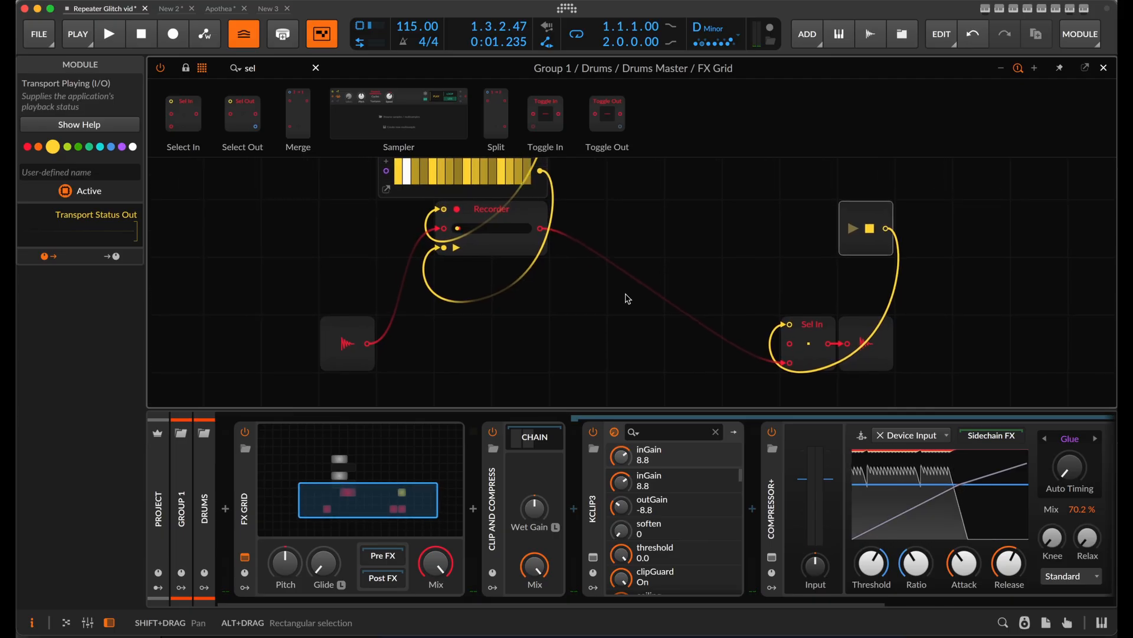
pyautogui.scroll(1, 628, 299)
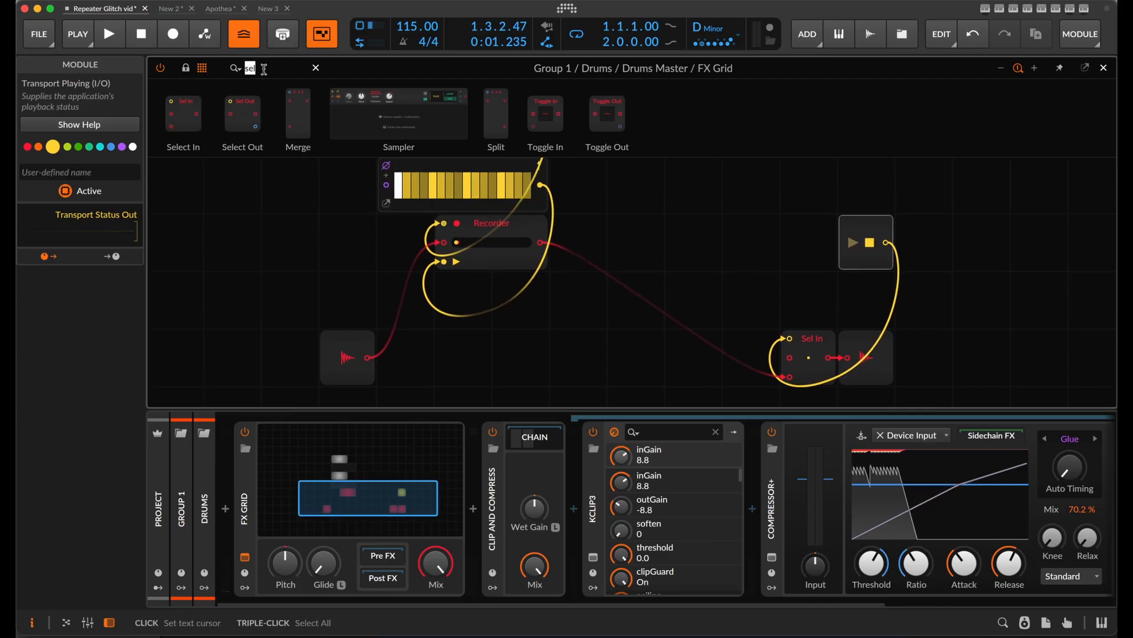
pyautogui.moveTo(189, 104); pyautogui.dragTo(748, 299)
pyautogui.scroll(-2, 745, 400)
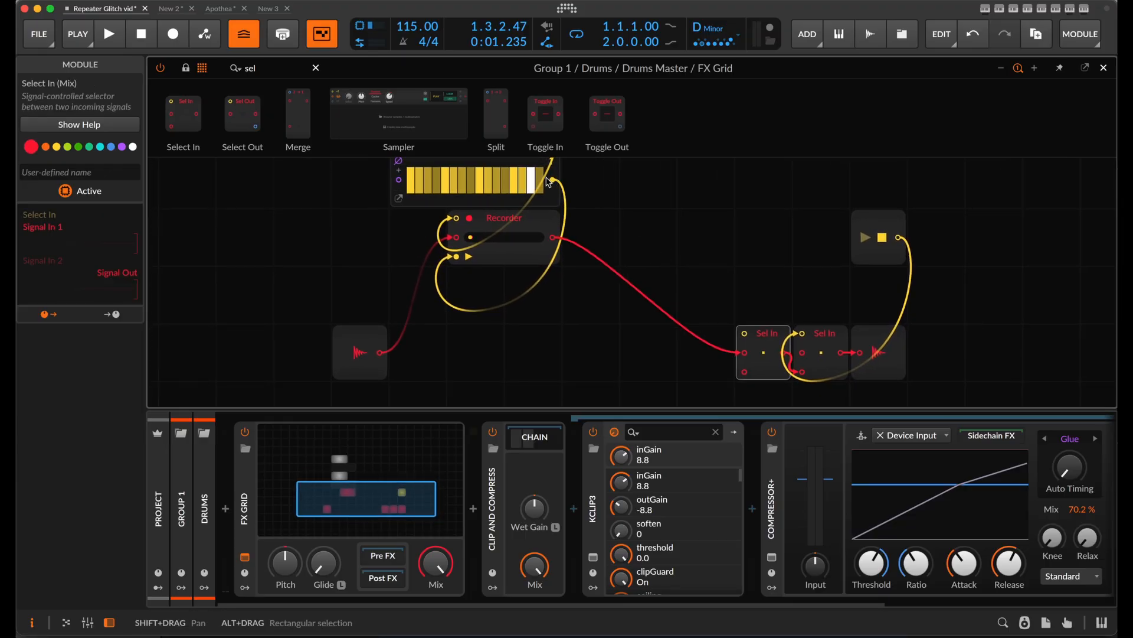
# Move the Recorder's output cable to the lower signal input of the new Select In module.
pyautogui.scroll(1, 579, 217)
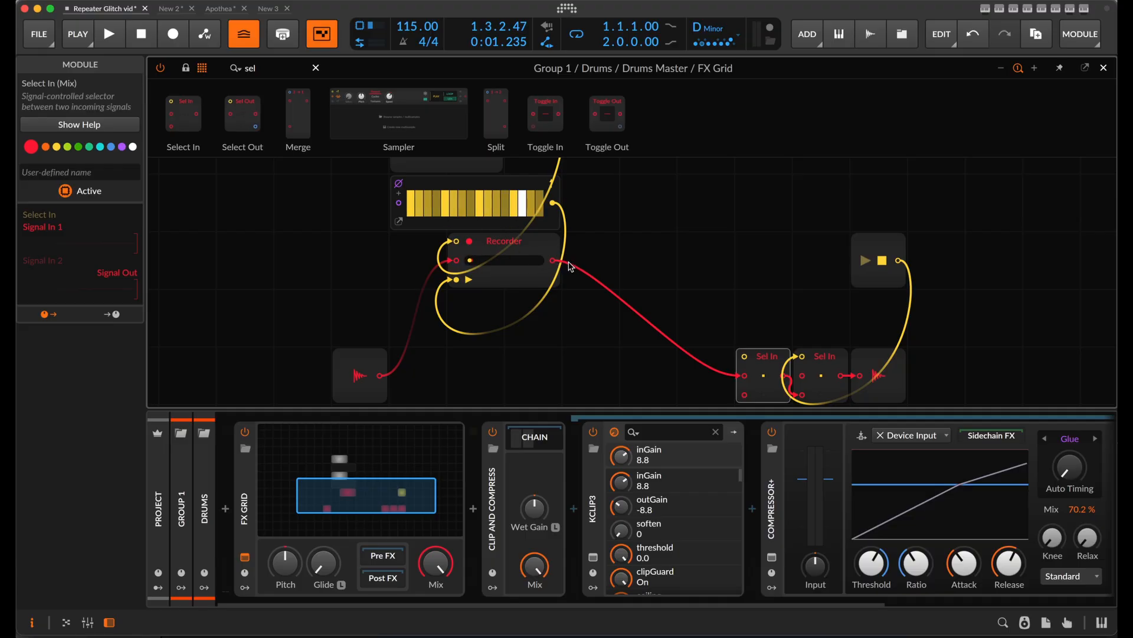
pyautogui.moveTo(556, 265); pyautogui.dragTo(745, 394)
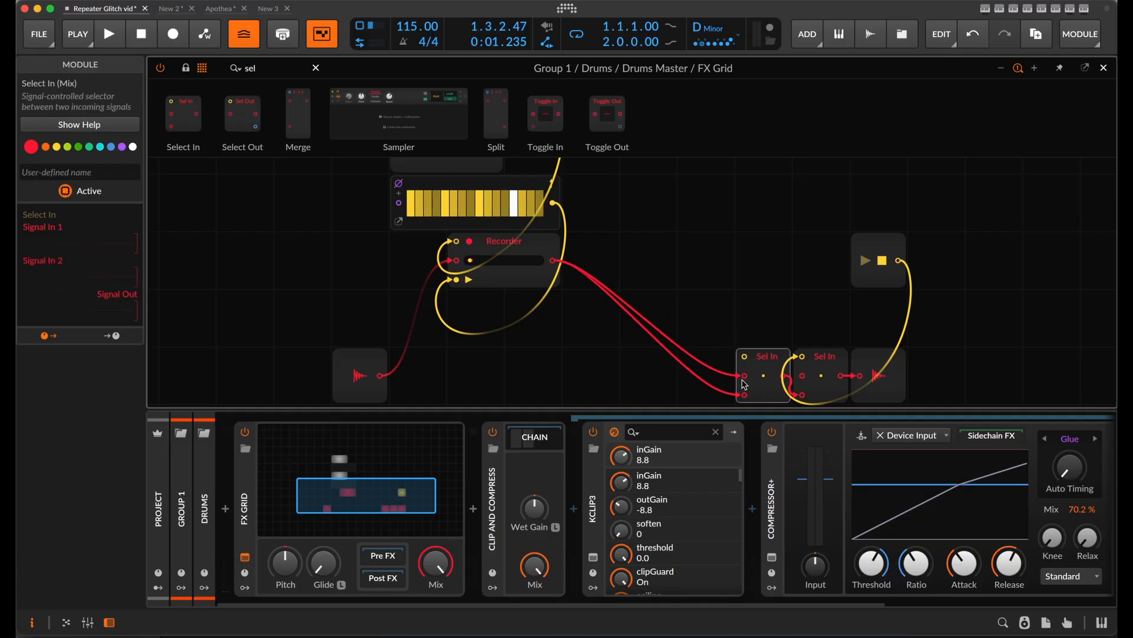
pyautogui.scroll(4, 708, 348)
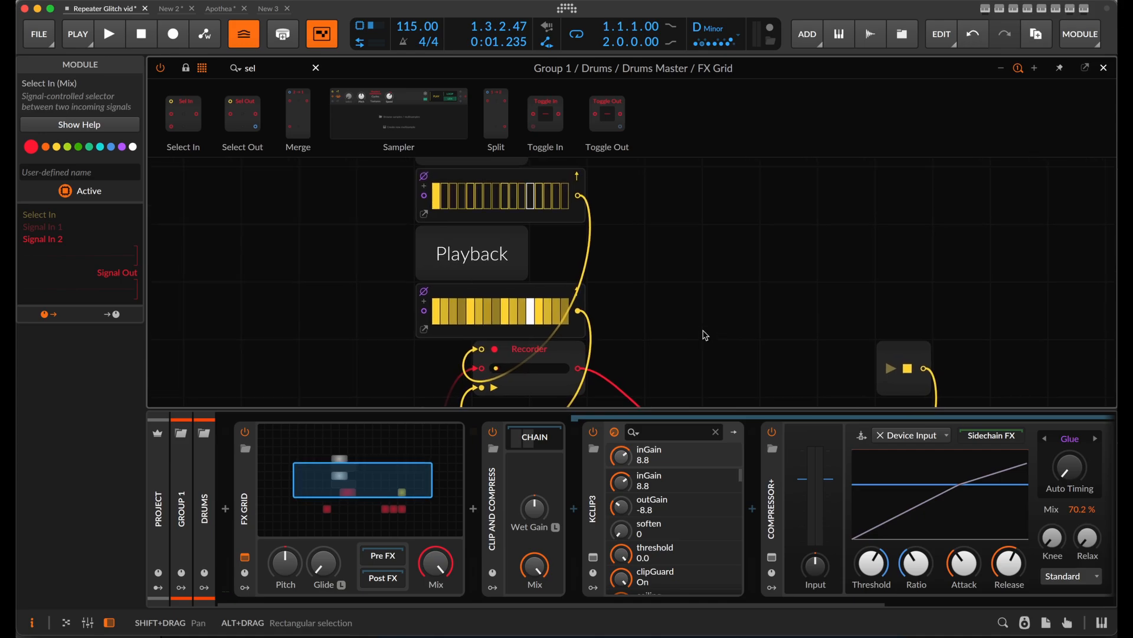
pyautogui.scroll(-4, 706, 335)
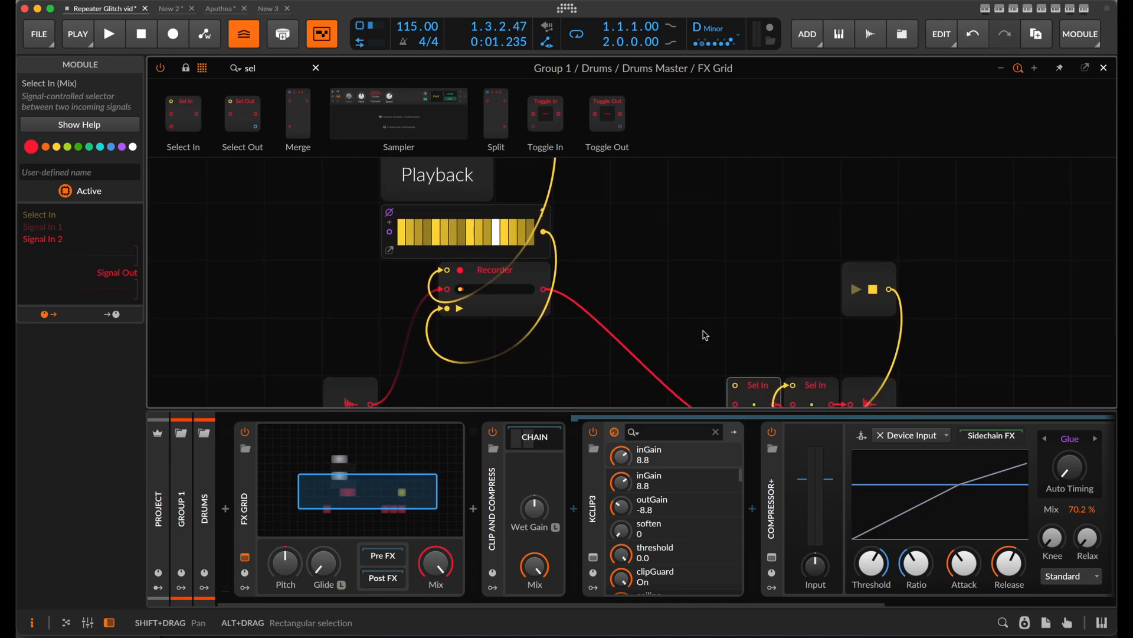
pyautogui.scroll(-1, 706, 335)
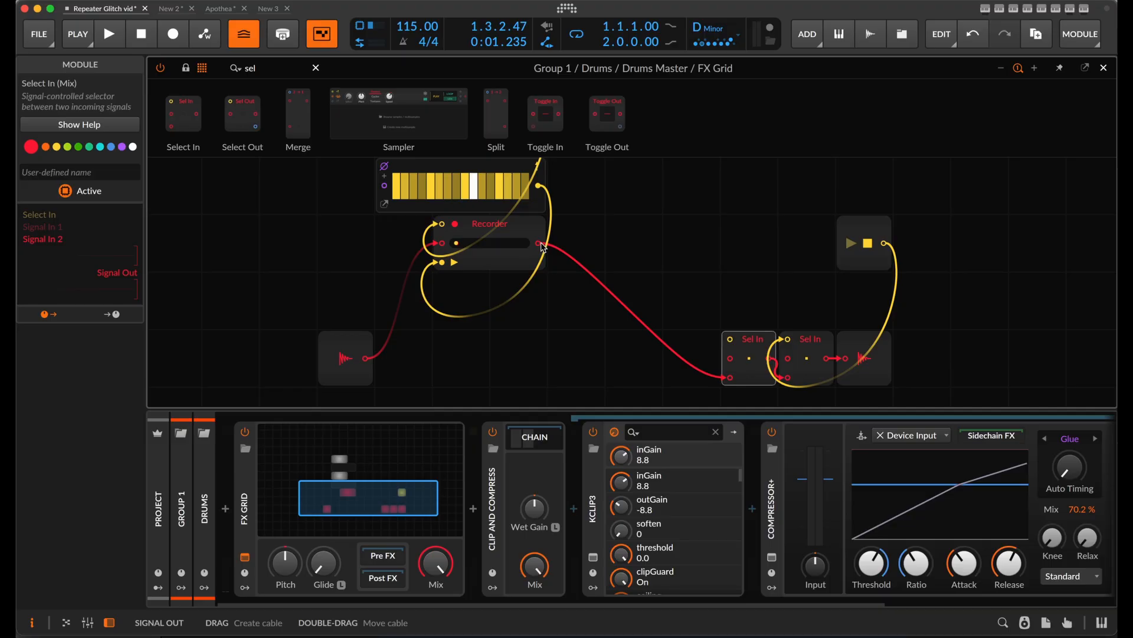
# Cable the Recorder's output to the new Select In's upper signal input and the Audio In module to its lower signal input.
pyautogui.moveTo(542, 246); pyautogui.dragTo(730, 358)
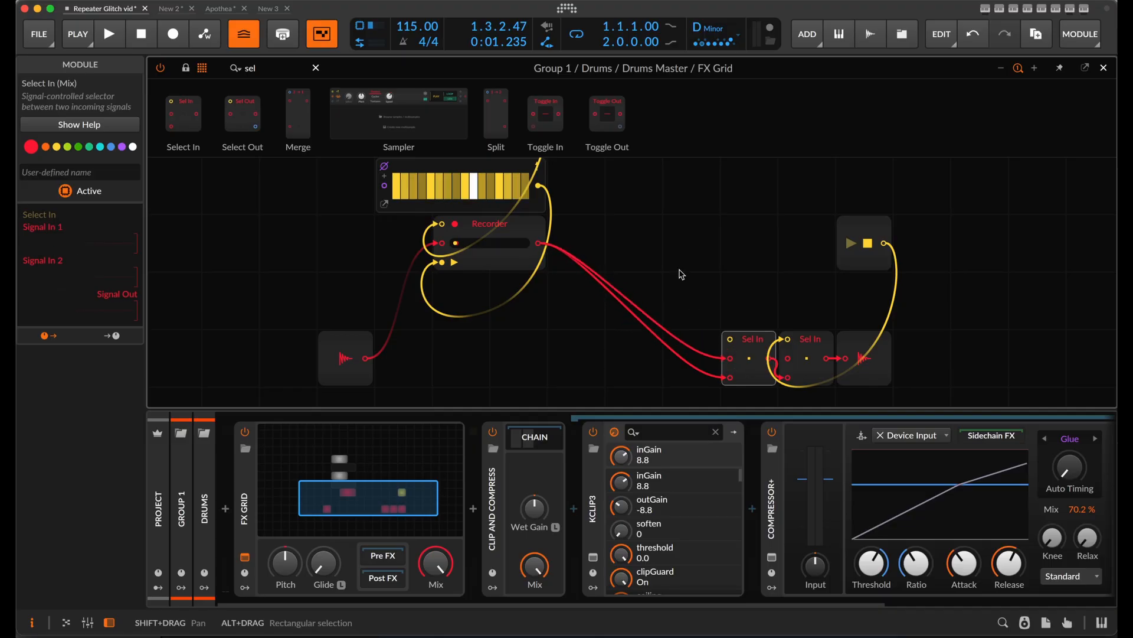
pyautogui.moveTo(357, 367); pyautogui.dragTo(720, 388)
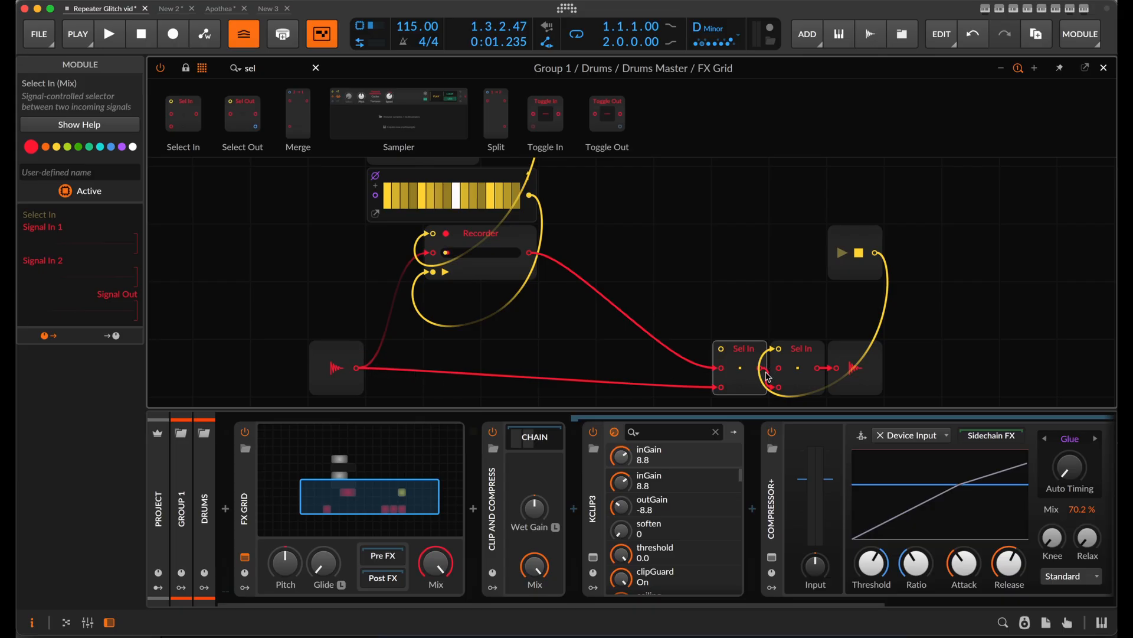
# Cable the Record sequencer's gate output to the selection input of the new Select In module.
pyautogui.scroll(5, 655, 240)
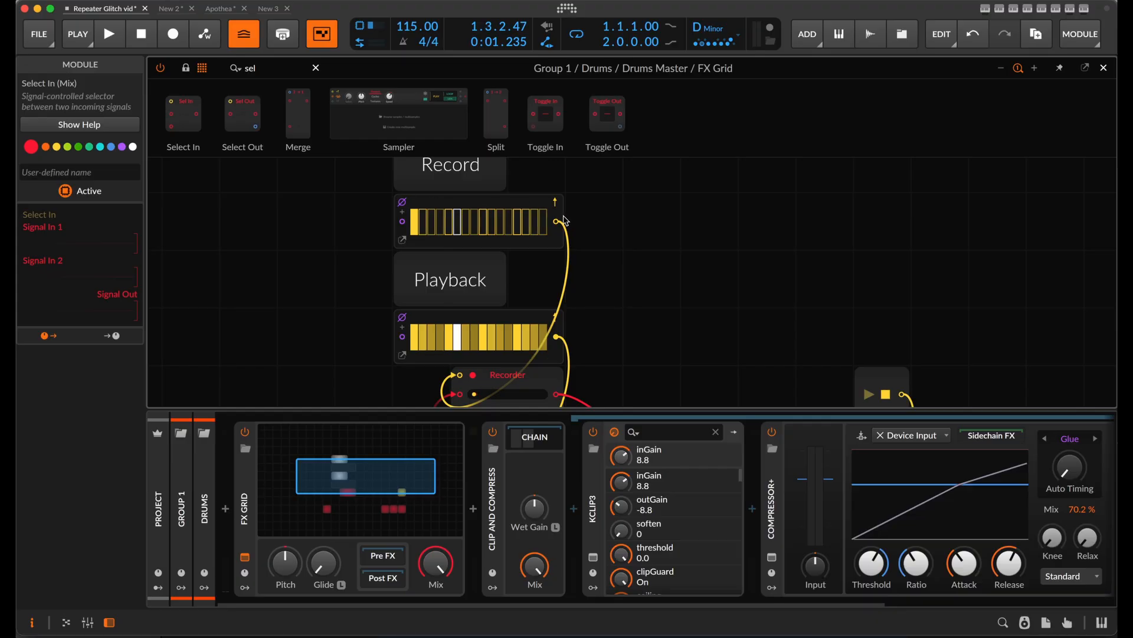
pyautogui.scroll(-6, 640, 285)
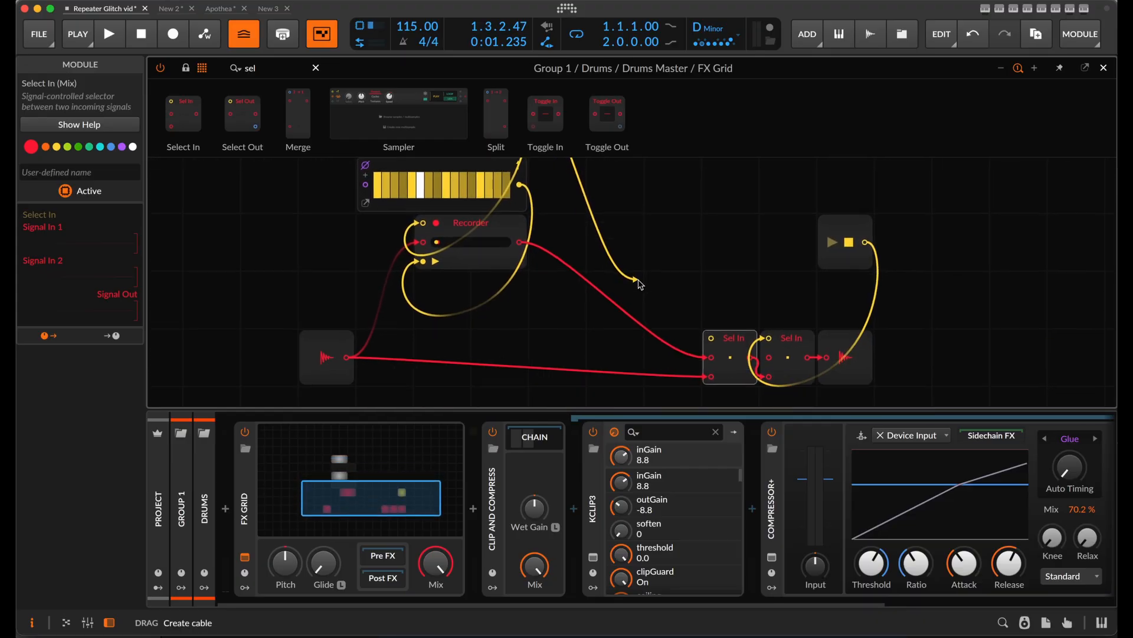
pyautogui.moveTo(693, 307); pyautogui.dragTo(703, 325)
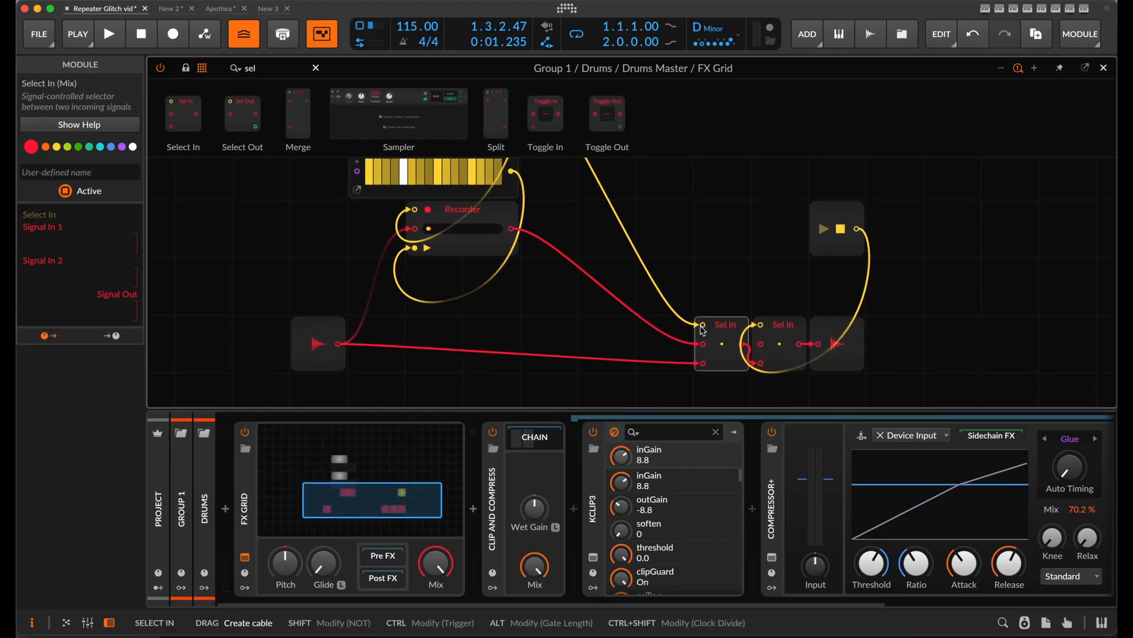
# Audition the patch with the Record sequencer switching the new Select In module, and stop playback.
pyautogui.scroll(2, 621, 297)
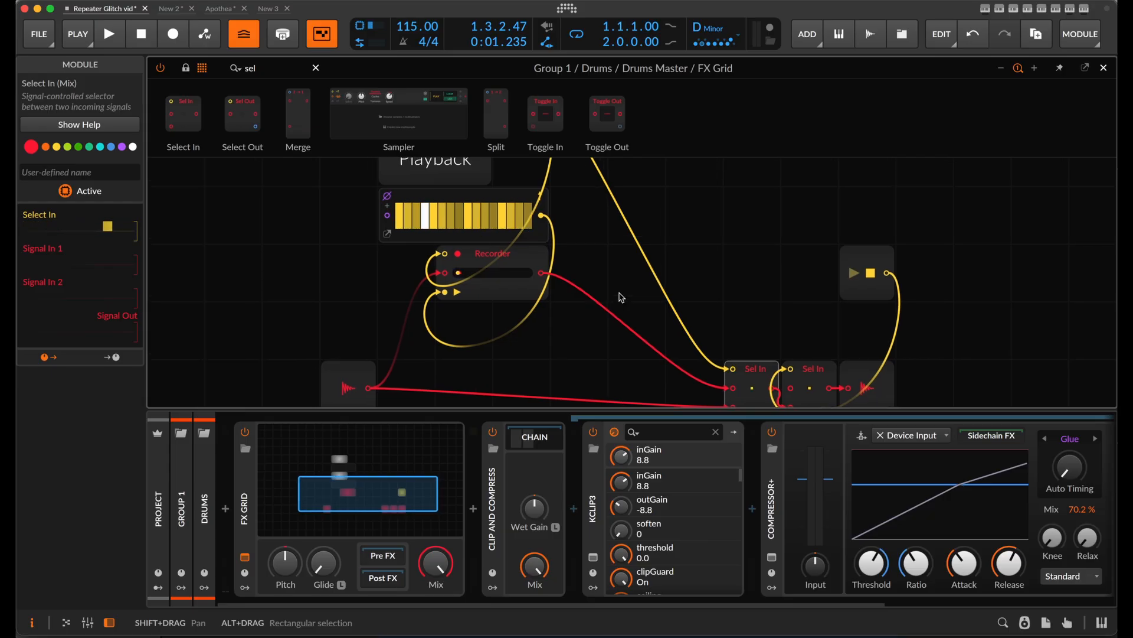
pyautogui.scroll(-2, 628, 313)
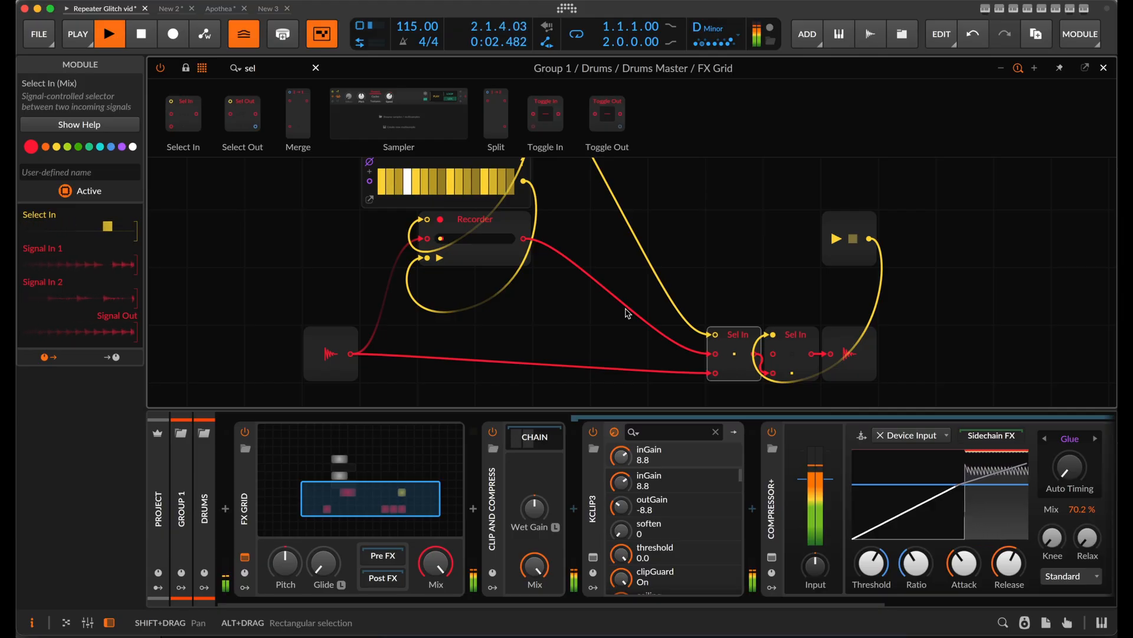
pyautogui.scroll(2, 628, 314)
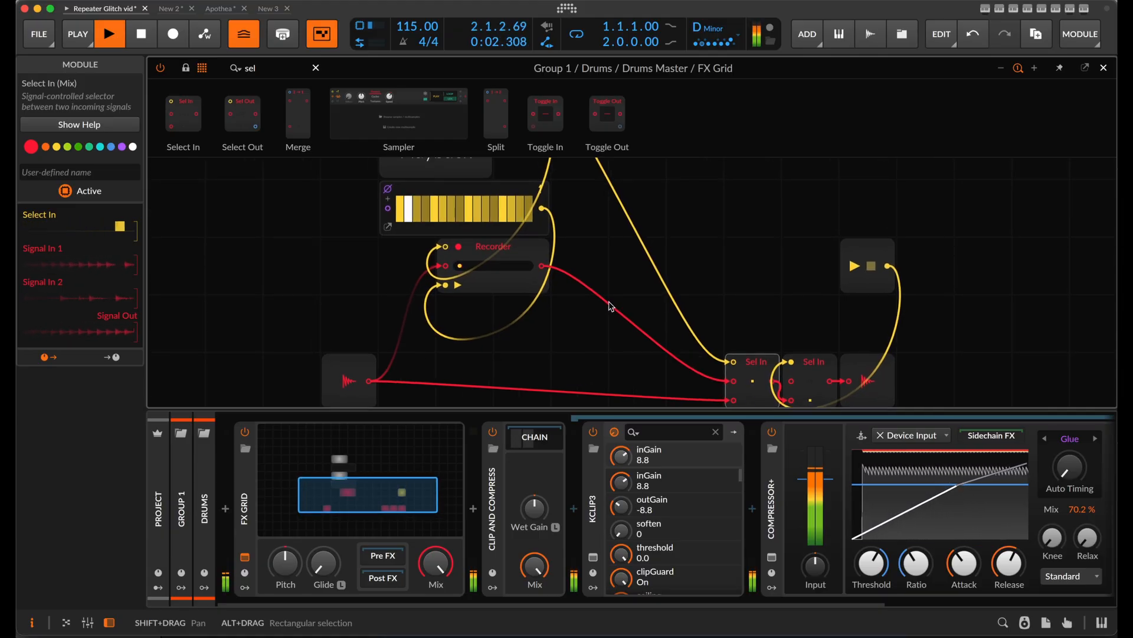
pyautogui.press('space')
# Examine the Record and Playback sequencers and their cabling to the Recorder and Select In modules.
pyautogui.scroll(5, 618, 318)
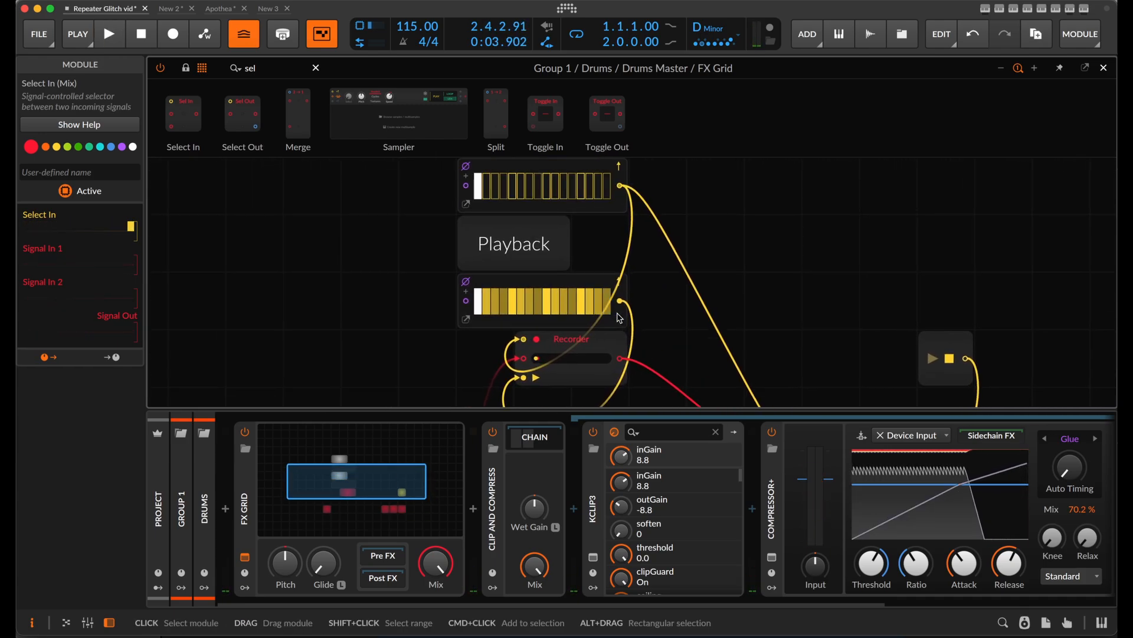
pyautogui.scroll(-1, 619, 317)
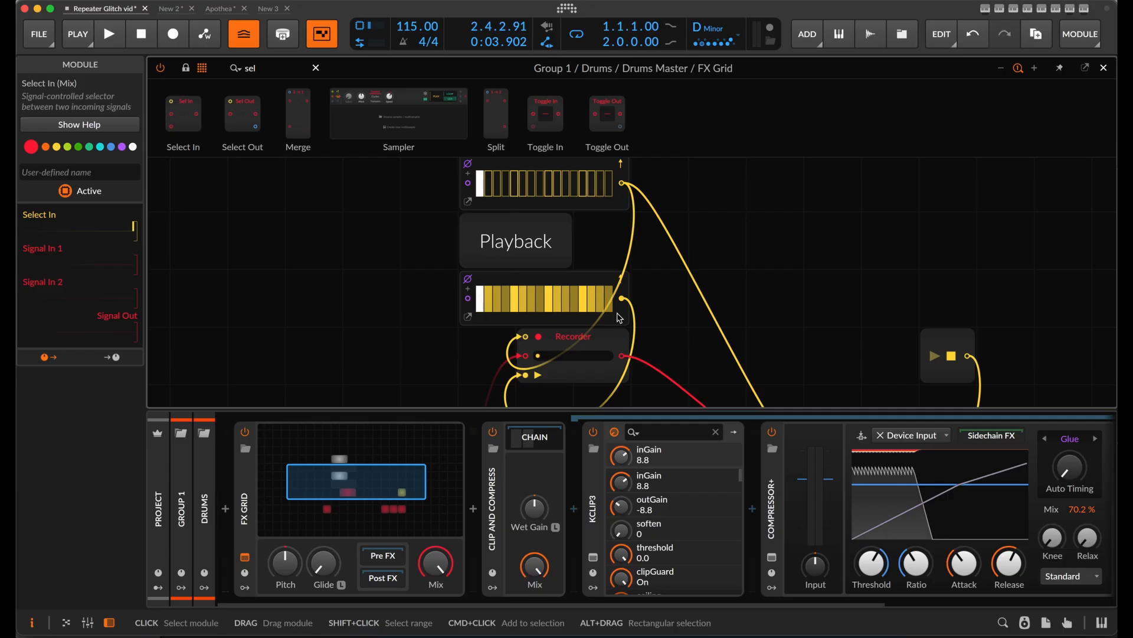
pyautogui.scroll(3, 619, 318)
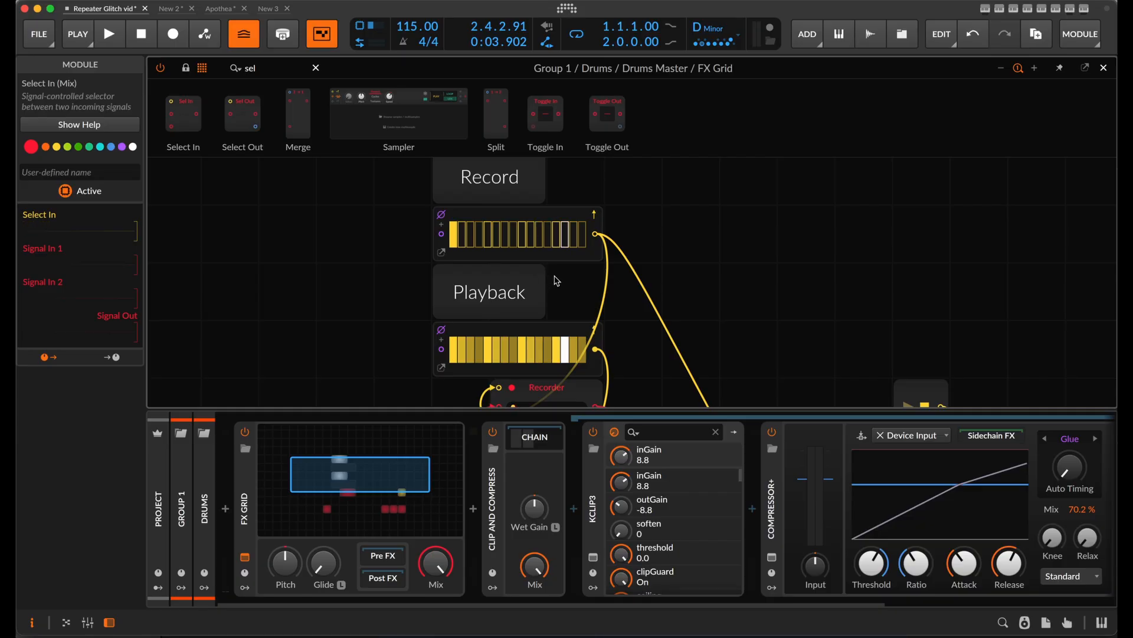
pyautogui.scroll(-4, 549, 280)
pyautogui.hscroll(3, 549, 280)
pyautogui.scroll(-3, 557, 282)
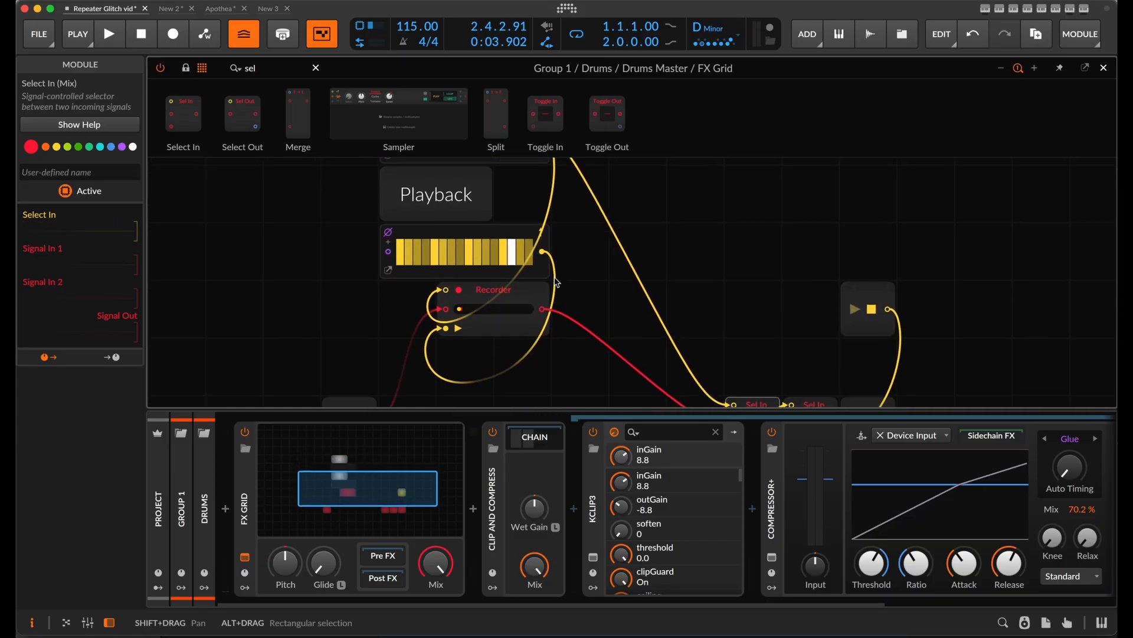
pyautogui.hscroll(-4, 556, 282)
pyautogui.hscroll(-3, 556, 283)
pyautogui.scroll(5, 556, 282)
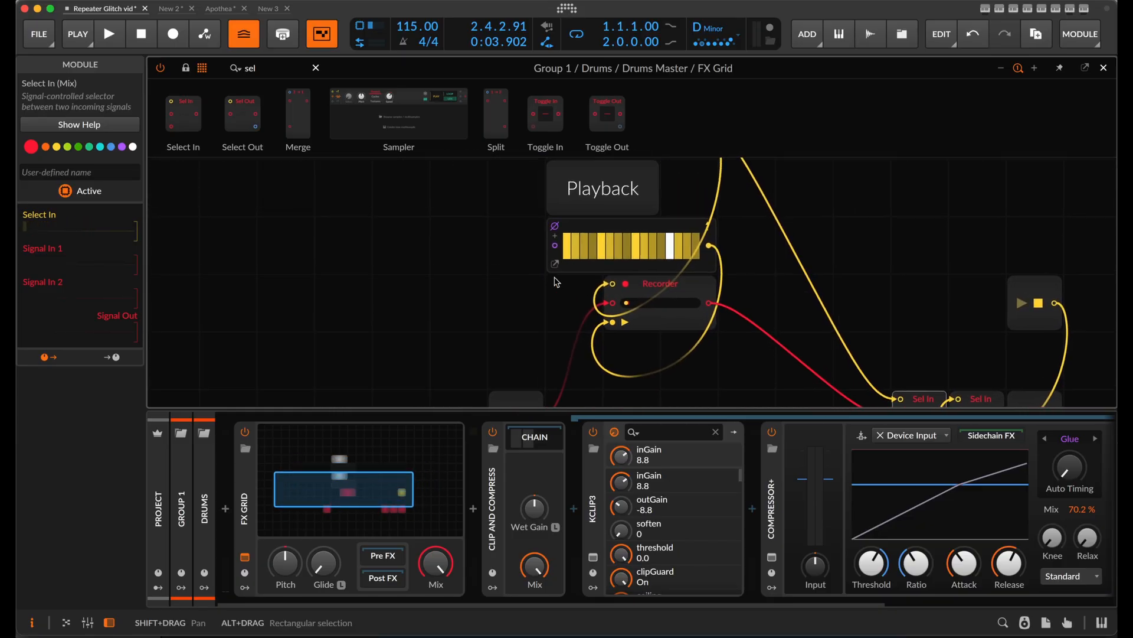
pyautogui.scroll(1, 556, 283)
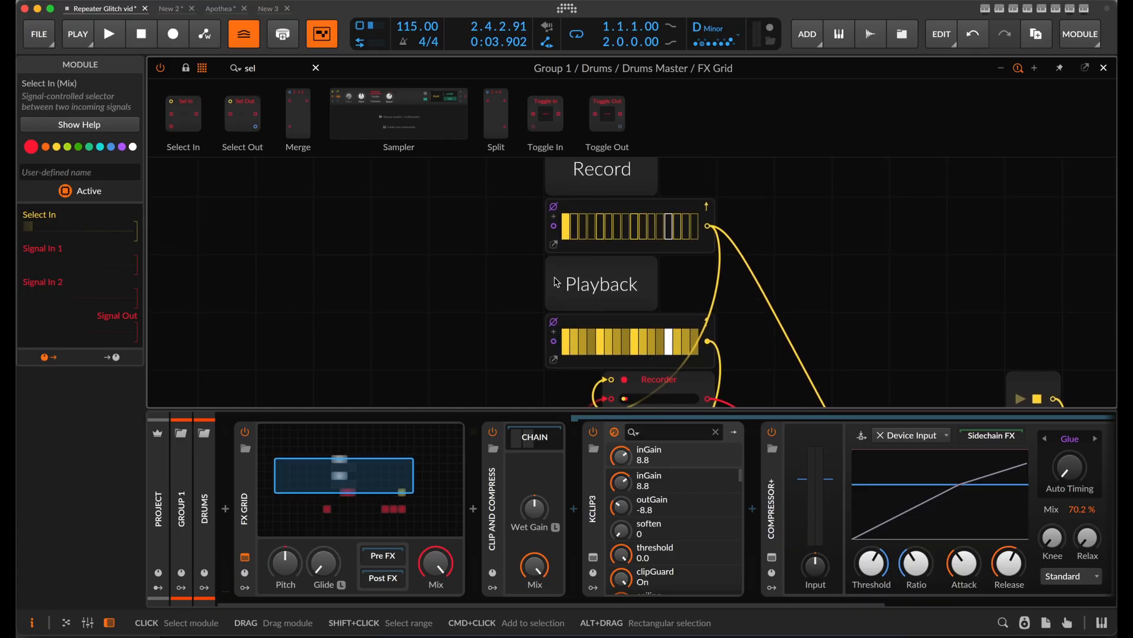
# Select the Record and Playback labels with their sequencers and align them as a column directly above the Recorder.
pyautogui.scroll(-5, 556, 282)
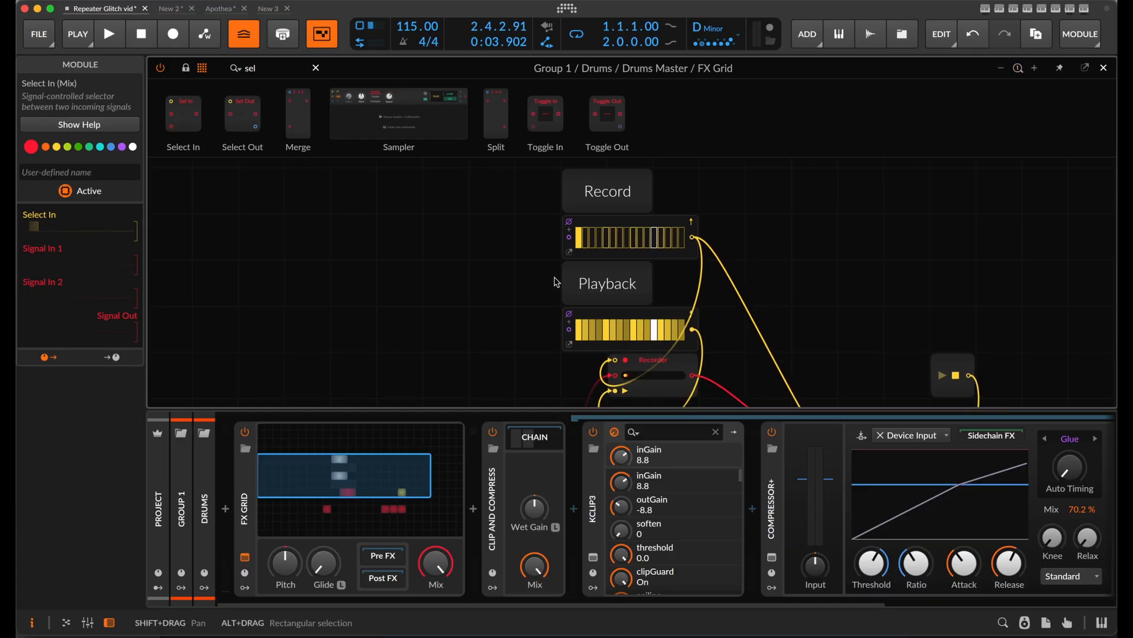
pyautogui.moveTo(417, 199); pyautogui.dragTo(539, 317)
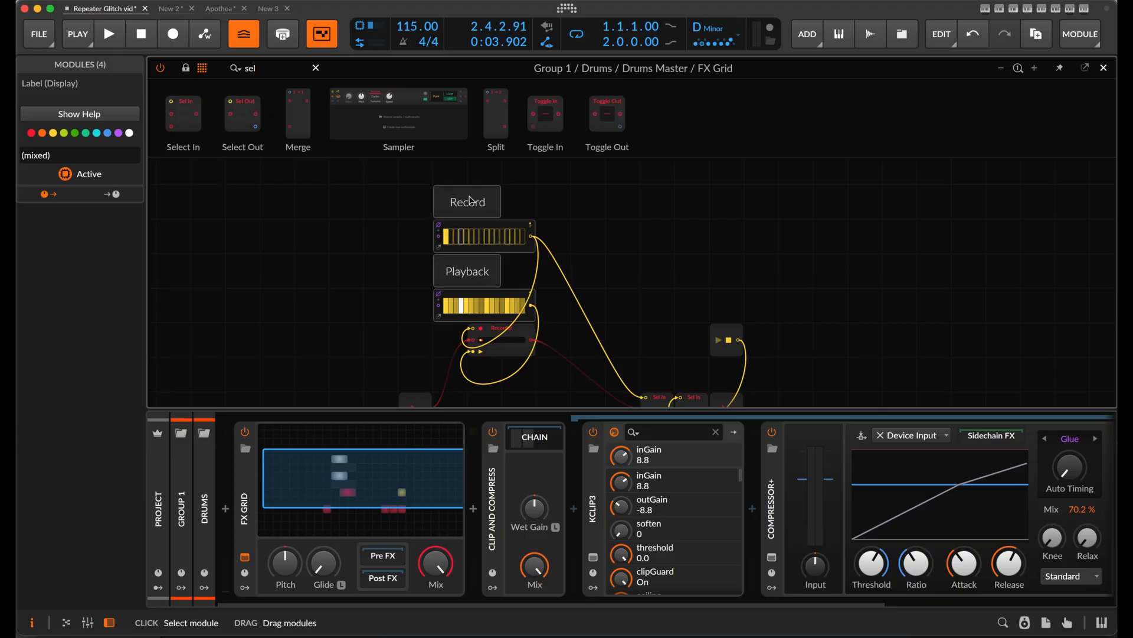
pyautogui.moveTo(467, 202); pyautogui.dragTo(503, 202)
pyautogui.scroll(5, 550, 366)
pyautogui.hscroll(-5, 549, 366)
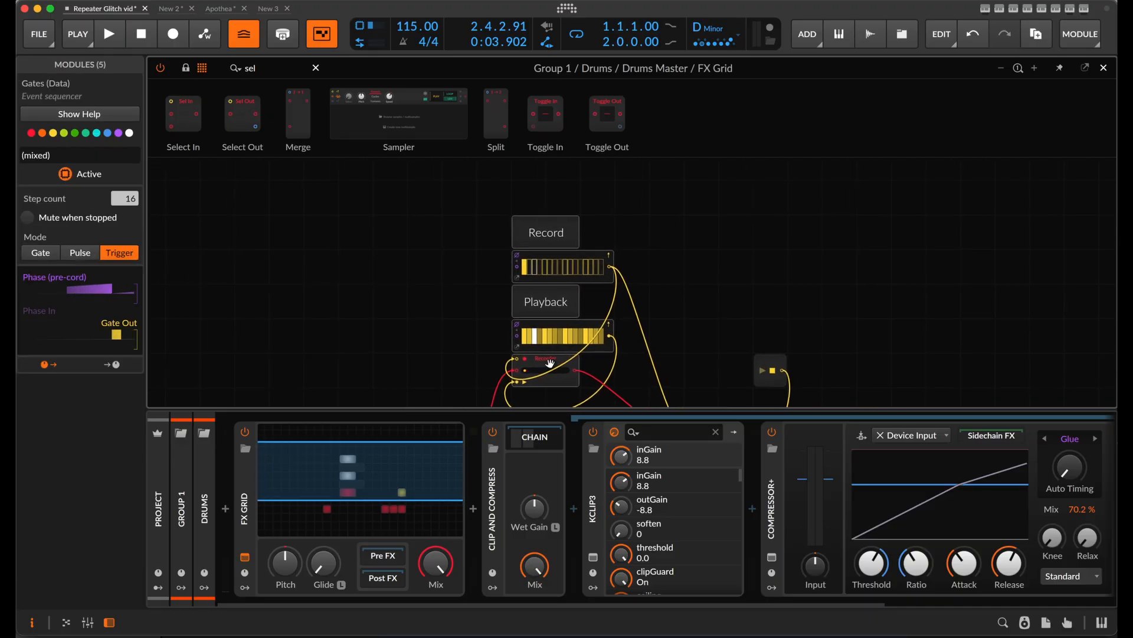
# Move the block of labels, sequencers and Recorder away from the Select In modules, and place the Audio In module beside it.
pyautogui.moveTo(608, 275); pyautogui.dragTo(435, 253)
pyautogui.scroll(-5, 437, 251)
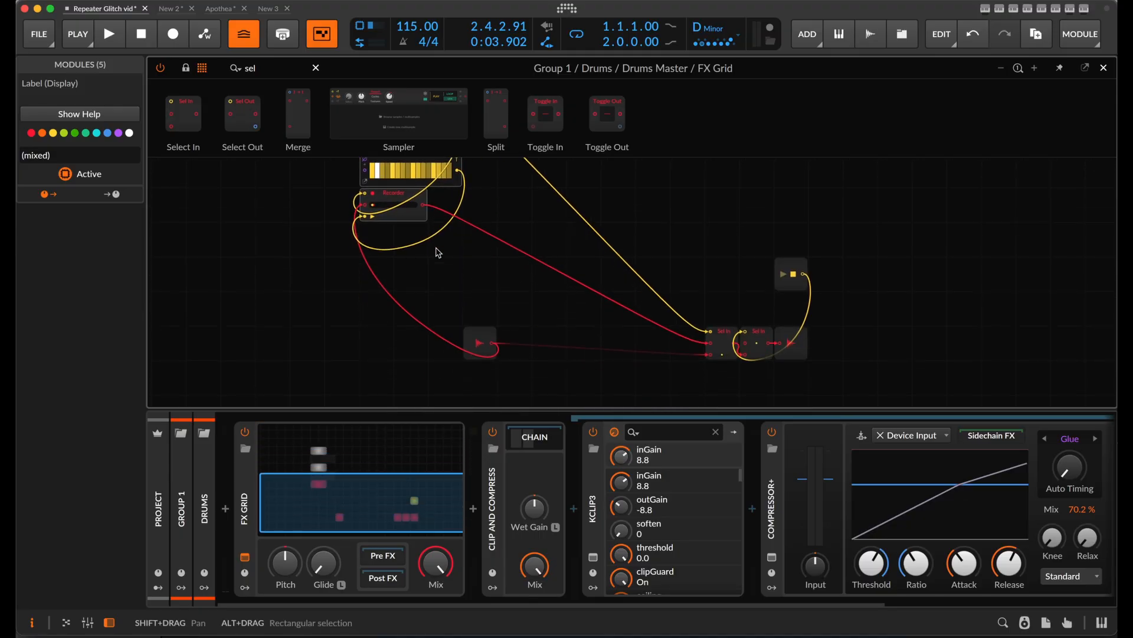
pyautogui.hscroll(-1, 438, 253)
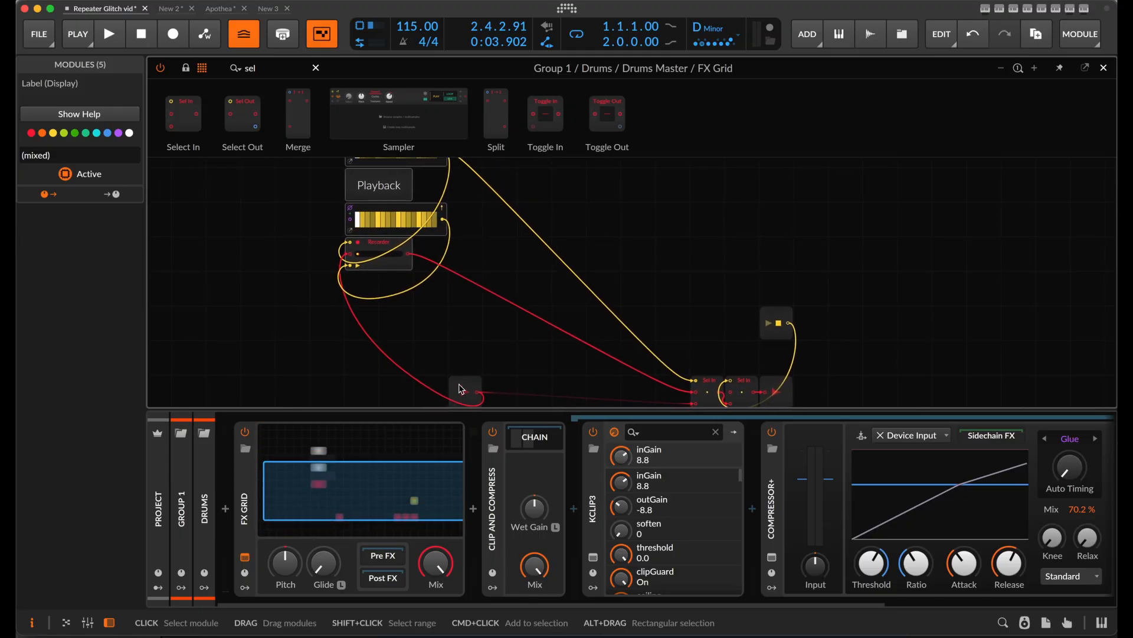
pyautogui.moveTo(480, 389); pyautogui.dragTo(238, 388)
# Duplicate the Record and Playback labels, both sequencers and the Recorder as a second block beneath the original.
pyautogui.scroll(3, 238, 388)
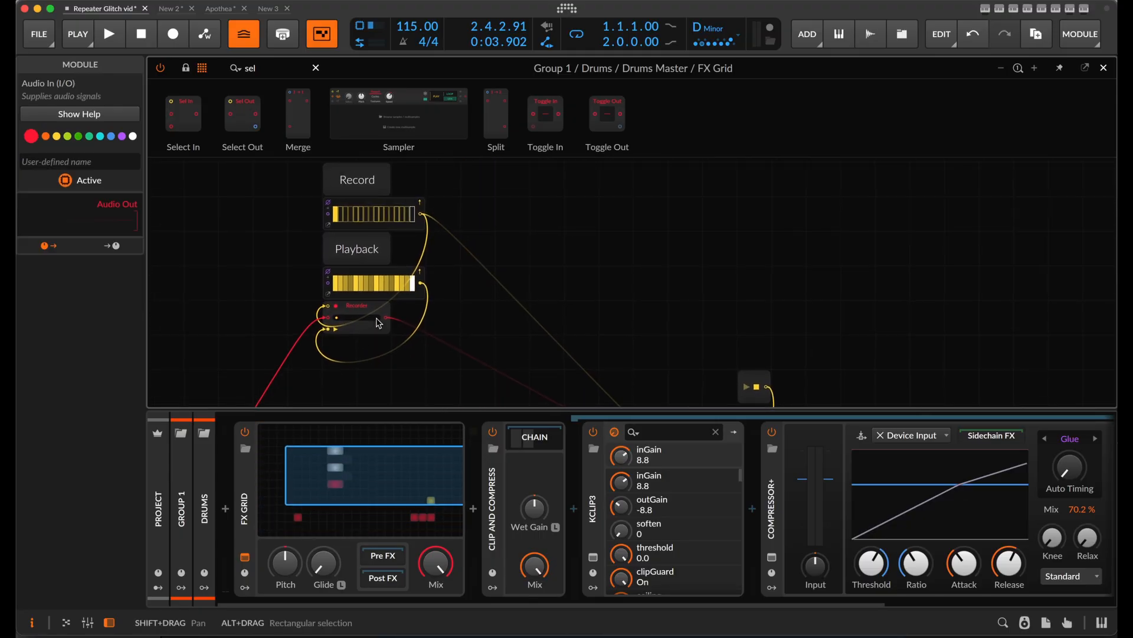
pyautogui.scroll(1, 346, 201)
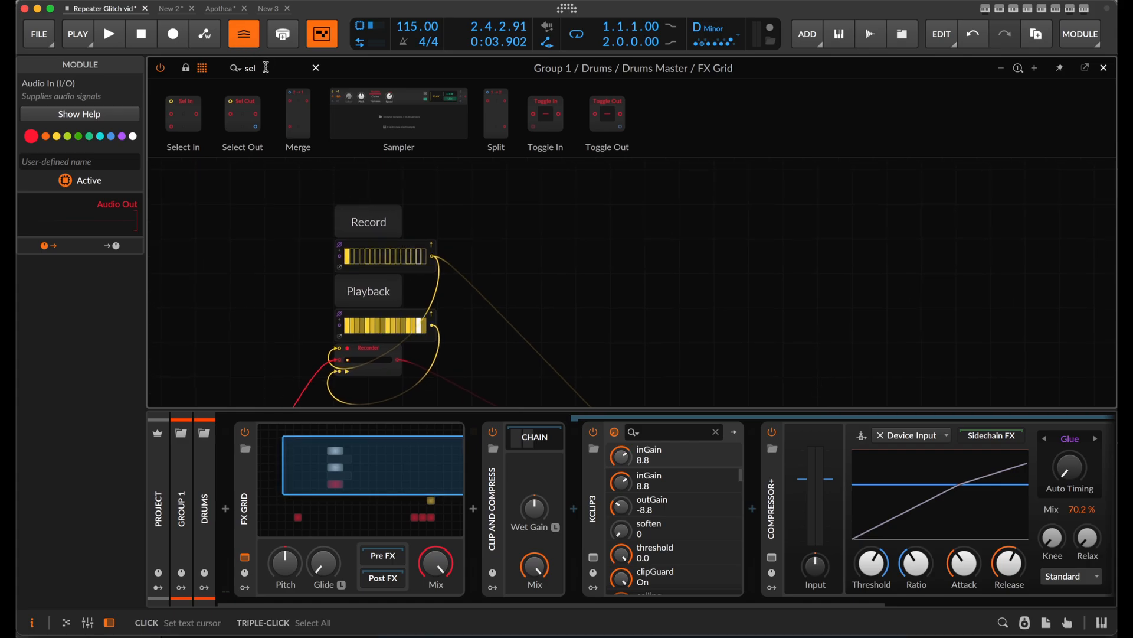
pyautogui.scroll(-1, 331, 245)
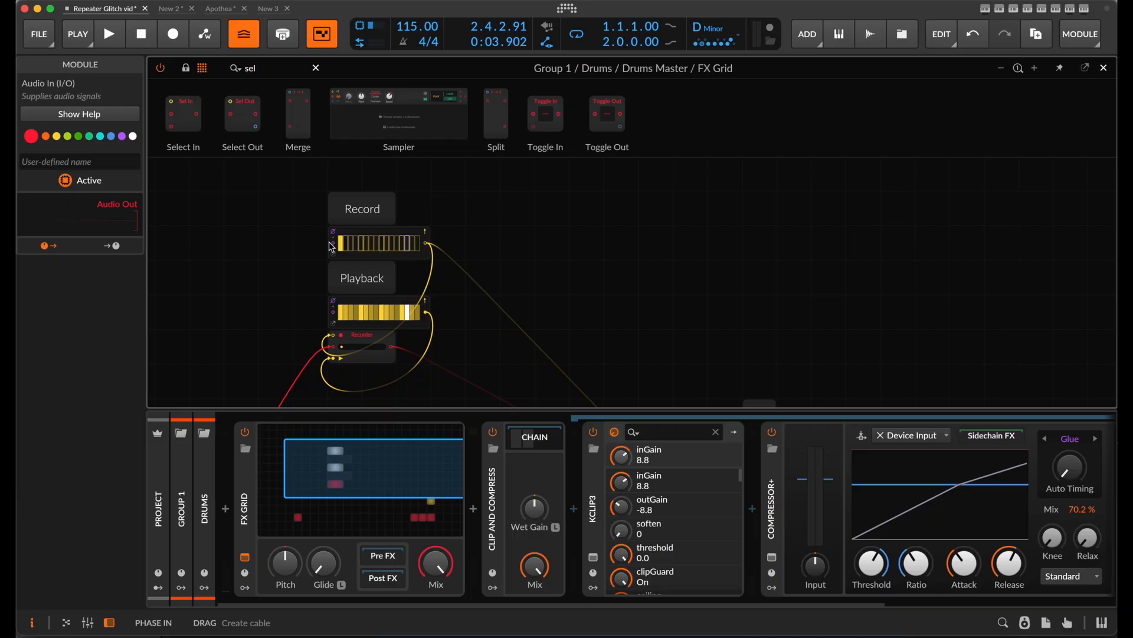
pyautogui.moveTo(289, 194); pyautogui.dragTo(444, 360)
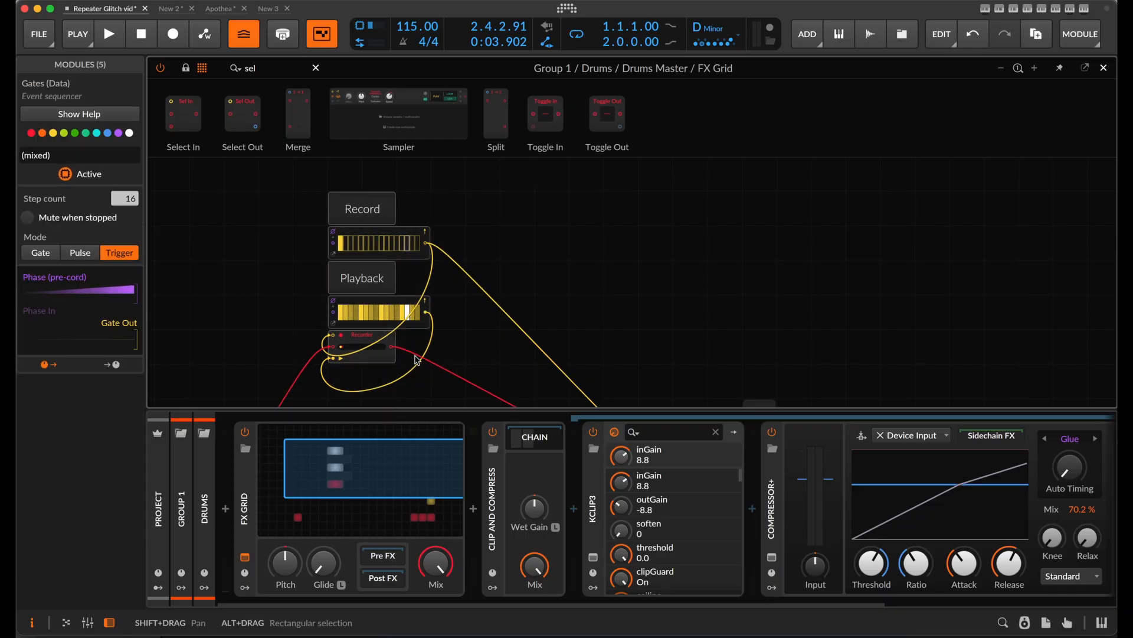
pyautogui.press('super+d')
pyautogui.scroll(-5, 502, 325)
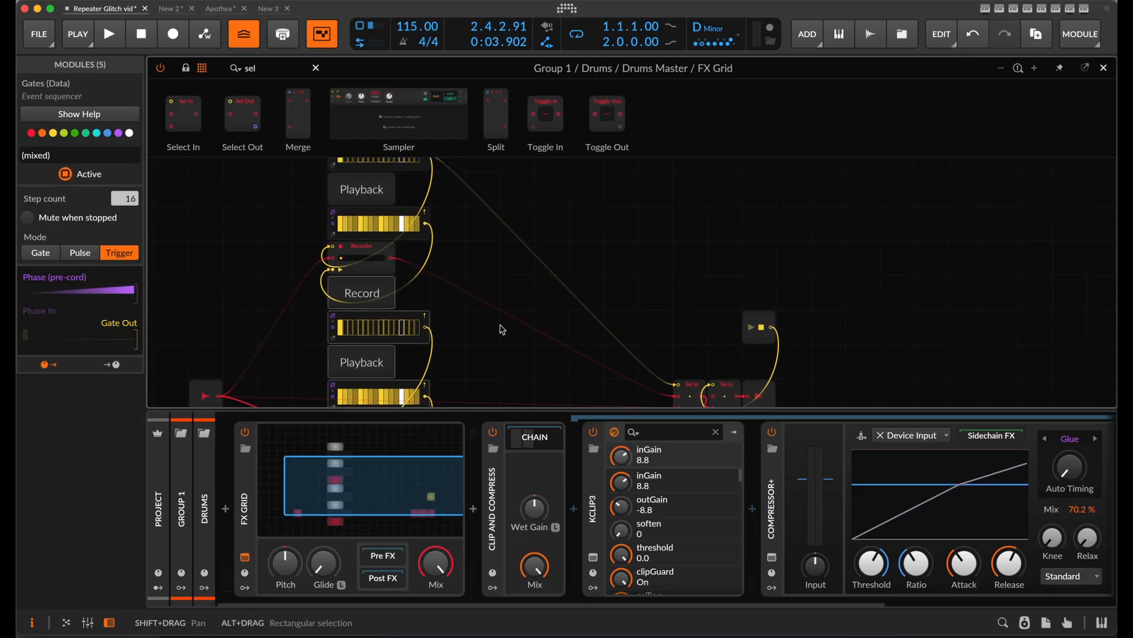
# Detach the FX Grid editor into its own floating window.
pyautogui.scroll(2, 501, 329)
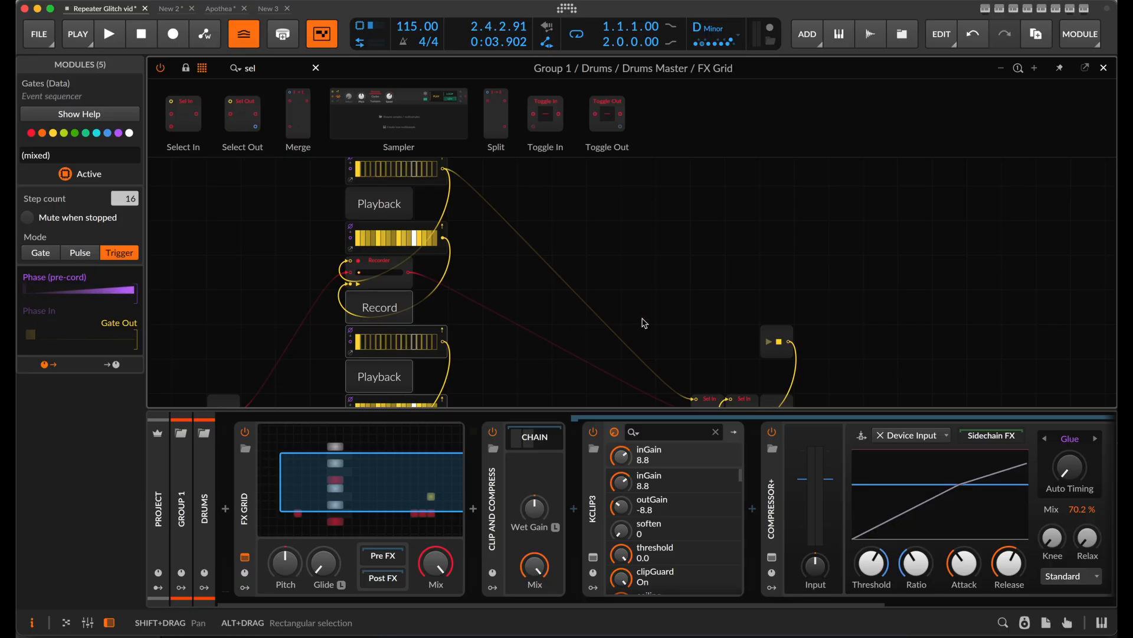
pyautogui.scroll(-2, 644, 323)
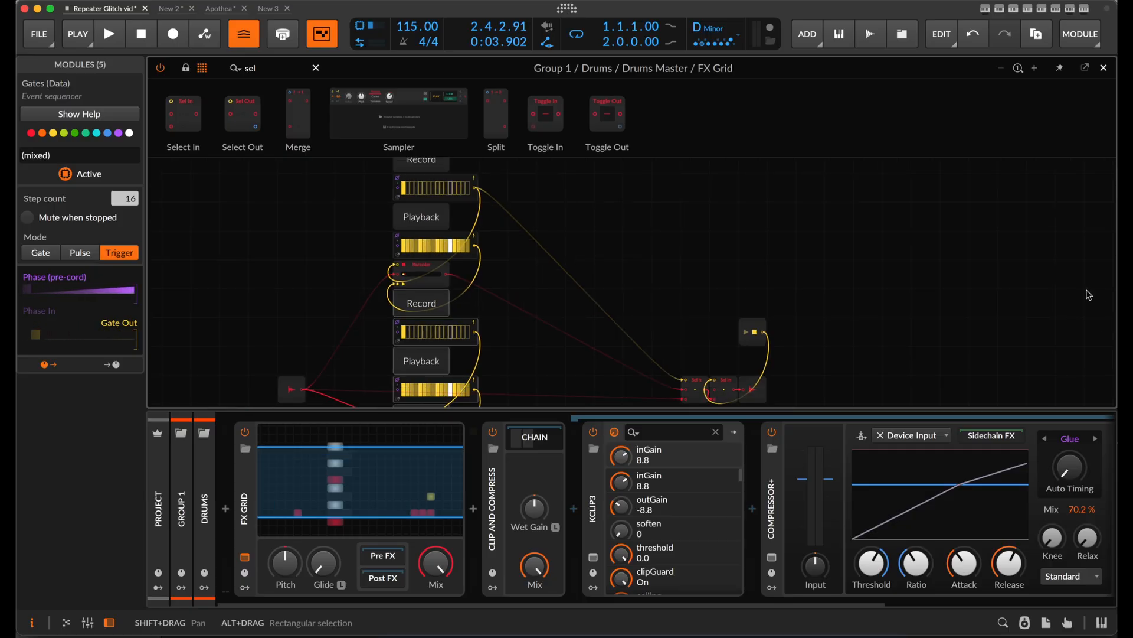
pyautogui.click(1085, 67)
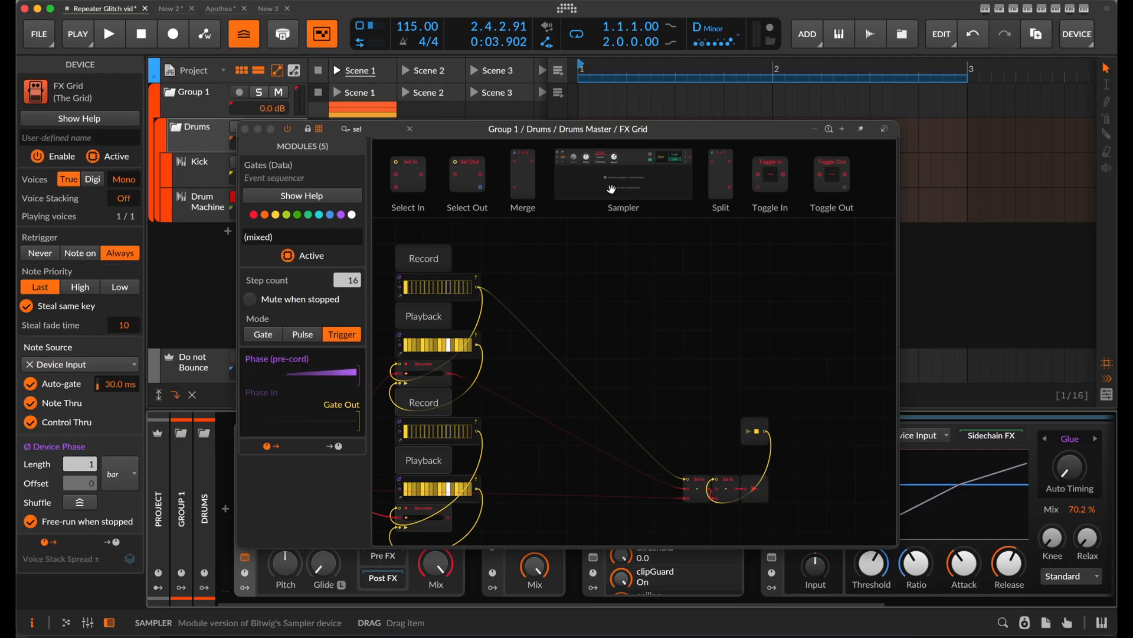
# Enlarge the floating FX Grid window to fill the screen and move the first repeater block up, away from the second one.
pyautogui.moveTo(548, 131); pyautogui.dragTo(326, 12)
pyautogui.moveTo(670, 427); pyautogui.dragTo(1110, 627)
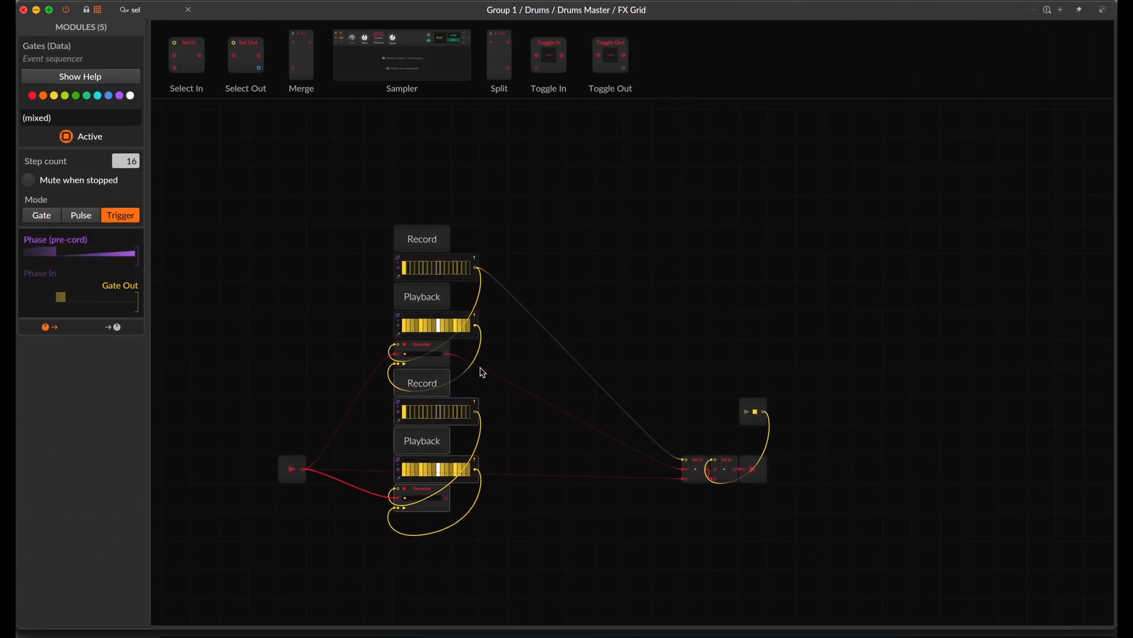
pyautogui.moveTo(326, 196); pyautogui.dragTo(455, 329)
pyautogui.moveTo(425, 233); pyautogui.dragTo(418, 170)
# Duplicate both repeater blocks to the right of the originals to form a two-by-two arrangement.
pyautogui.moveTo(334, 168); pyautogui.dragTo(548, 515)
pyautogui.moveTo(428, 173); pyautogui.dragTo(538, 186)
pyautogui.press('alt')
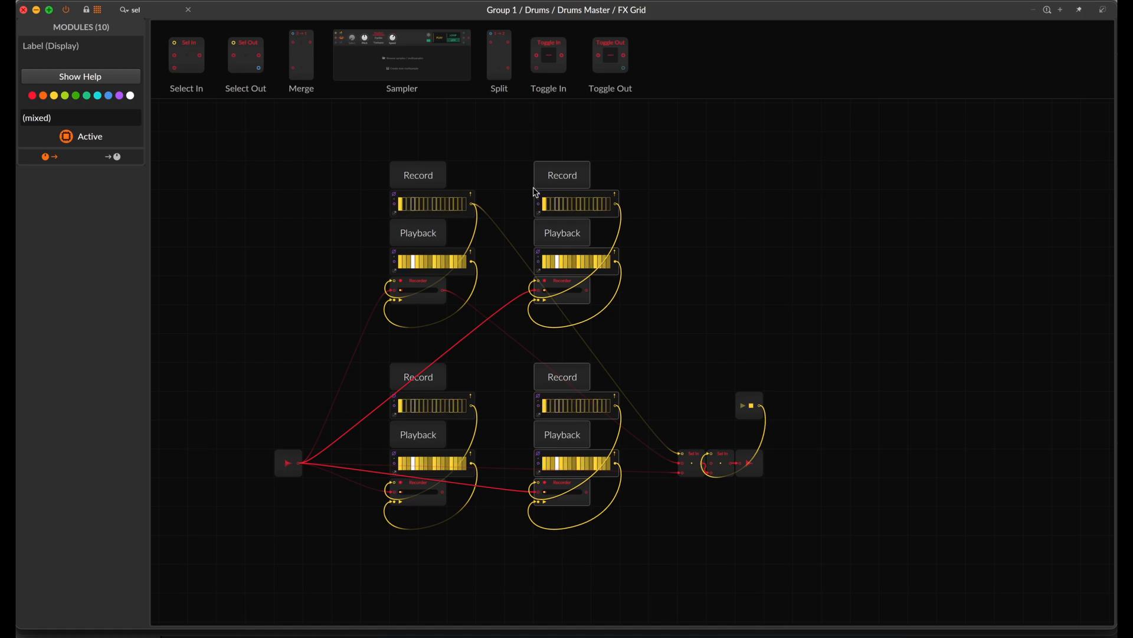
# Set the step count of the Playback sequencers to 4 in the upper-left block and 8 in the upper-right block.
pyautogui.scroll(1, 446, 287)
pyautogui.scroll(-1, 446, 287)
pyautogui.hscroll(-1, 446, 287)
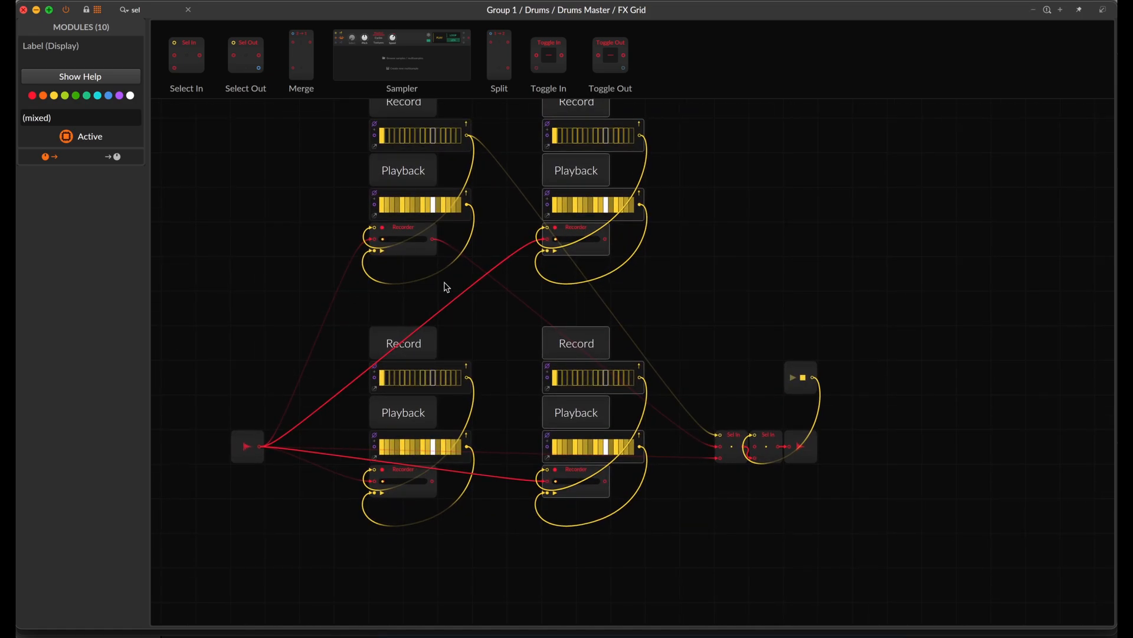
pyautogui.click(445, 196)
pyautogui.moveTo(125, 170); pyautogui.dragTo(125, 178)
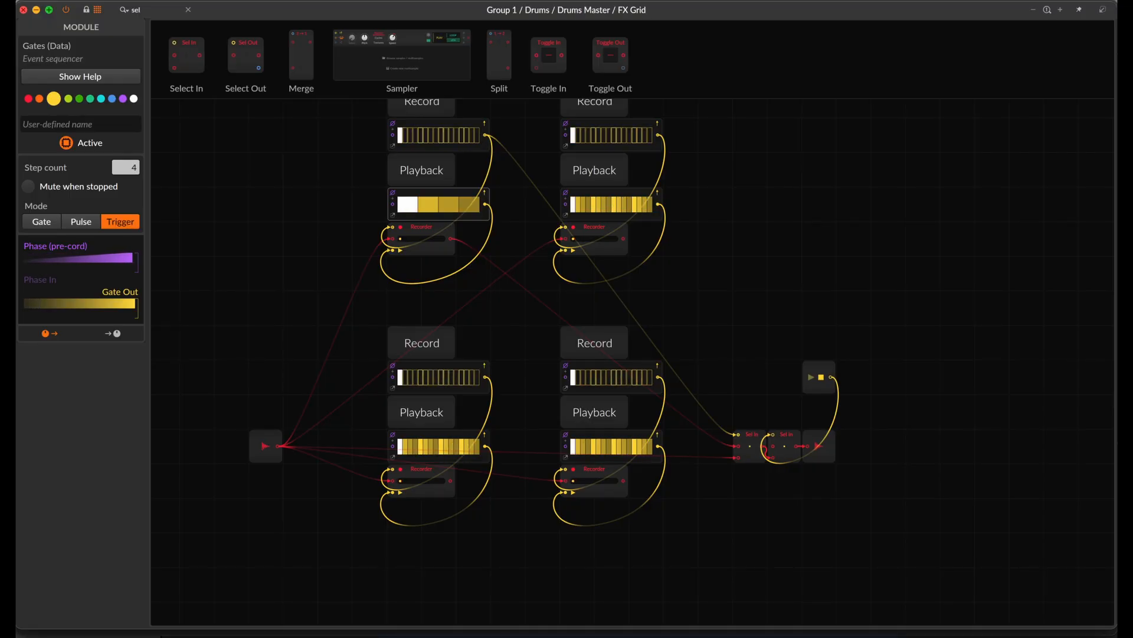
pyautogui.click(615, 196)
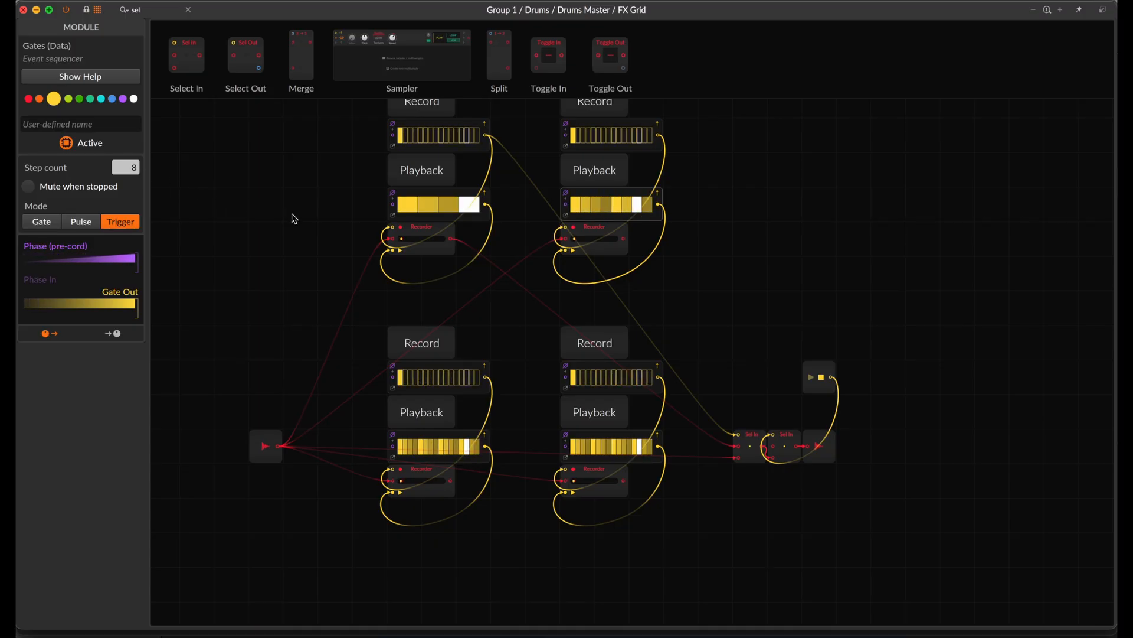
# Set the step count of the lower-right block's Playback sequencer to 32.
pyautogui.scroll(-1, 295, 218)
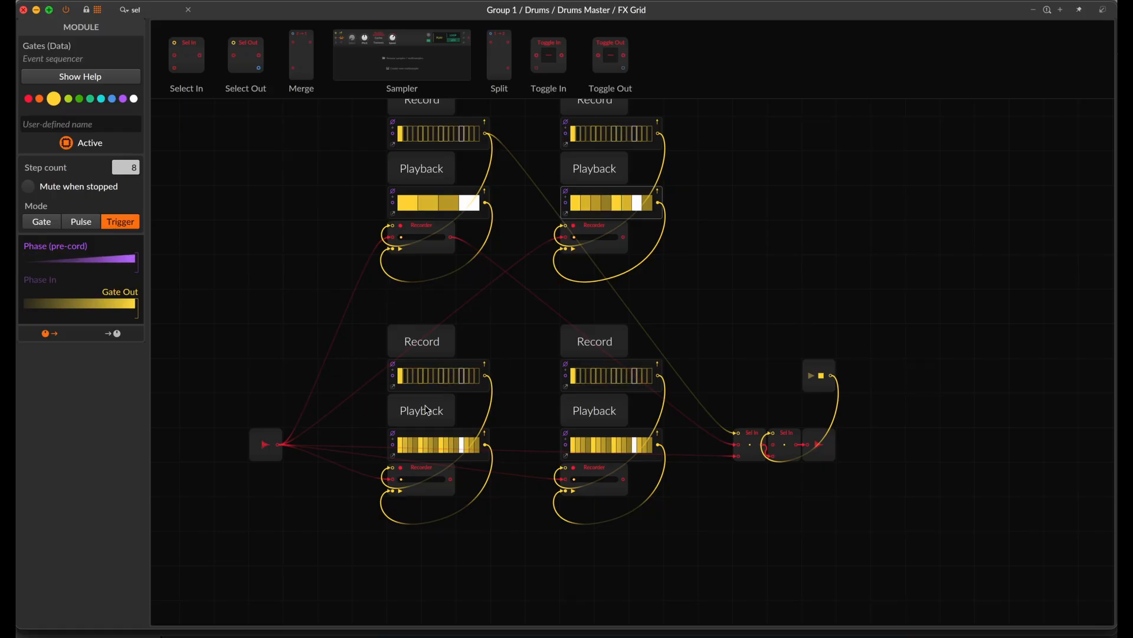
pyautogui.click(617, 438)
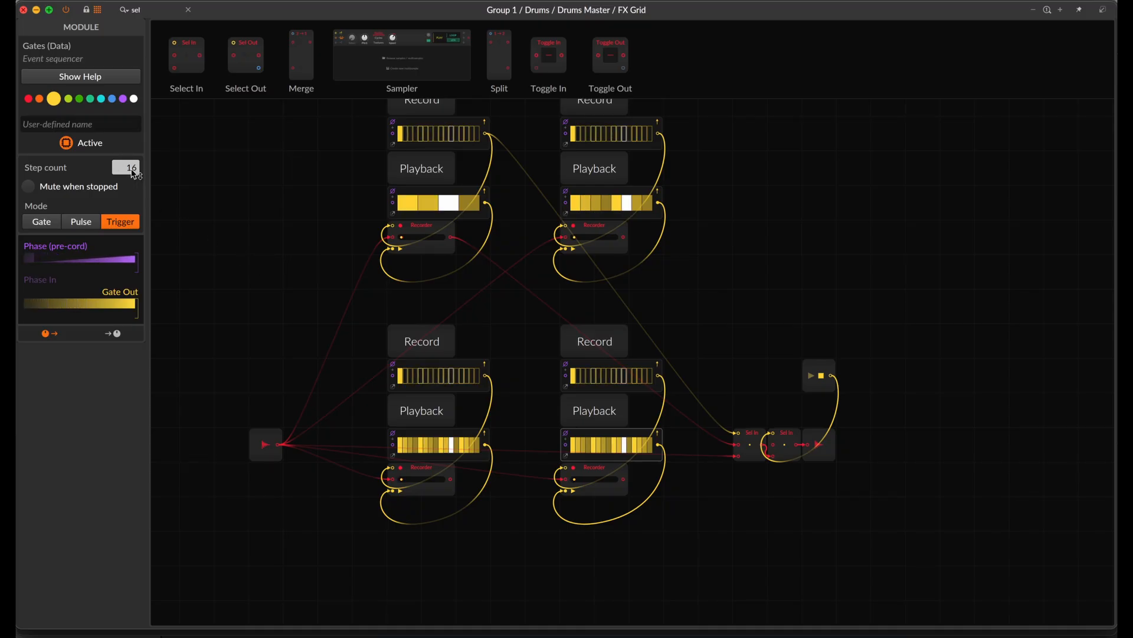
pyautogui.moveTo(126, 168); pyautogui.dragTo(126, 158)
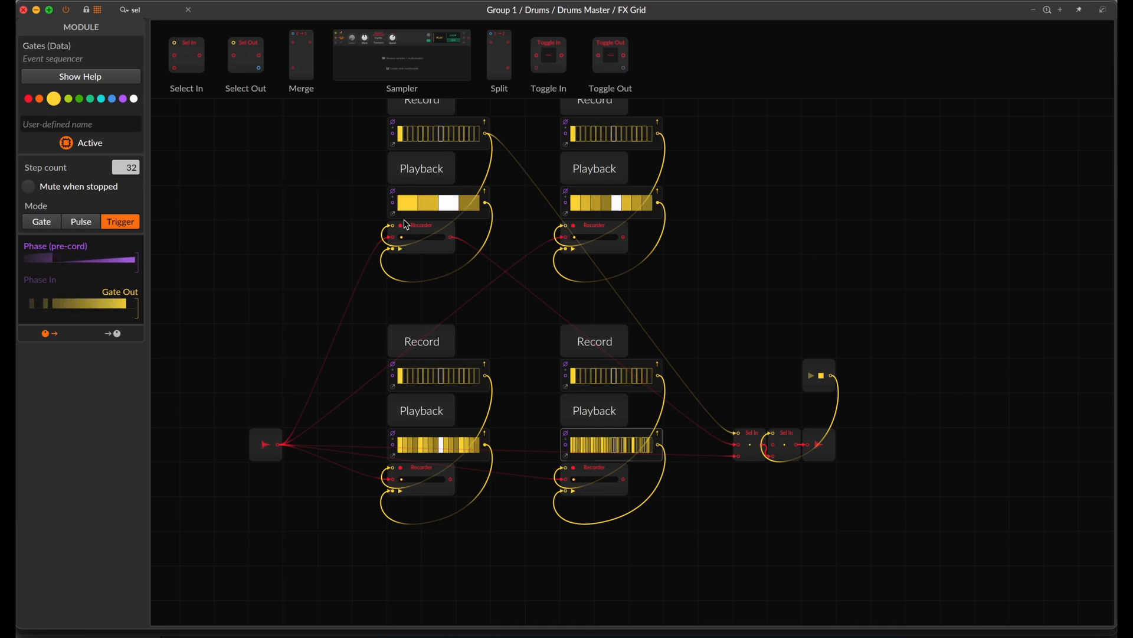
# Set the step count of the Record sequencers to 4 in the upper-left block and 8 in the upper-right block.
pyautogui.press('+')
pyautogui.scroll(3, 401, 222)
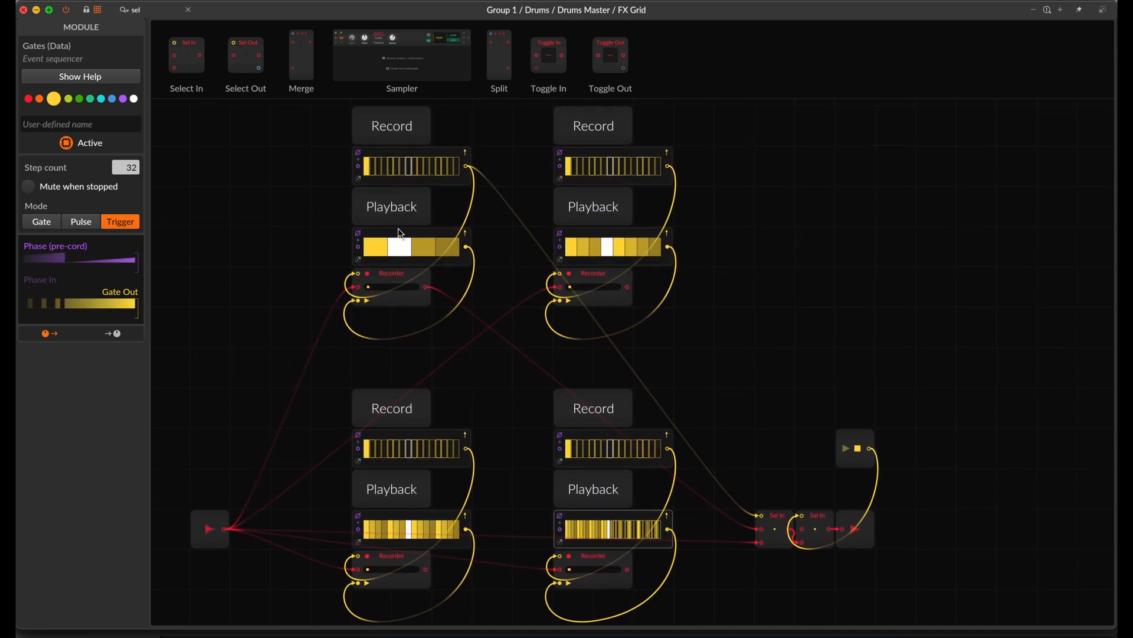
pyautogui.click(403, 152)
pyautogui.moveTo(125, 168)
pyautogui.mouseDown()
pyautogui.moveTo(126, 197)
pyautogui.moveTo(126, 180)
pyautogui.mouseUp()
pyautogui.click(605, 149)
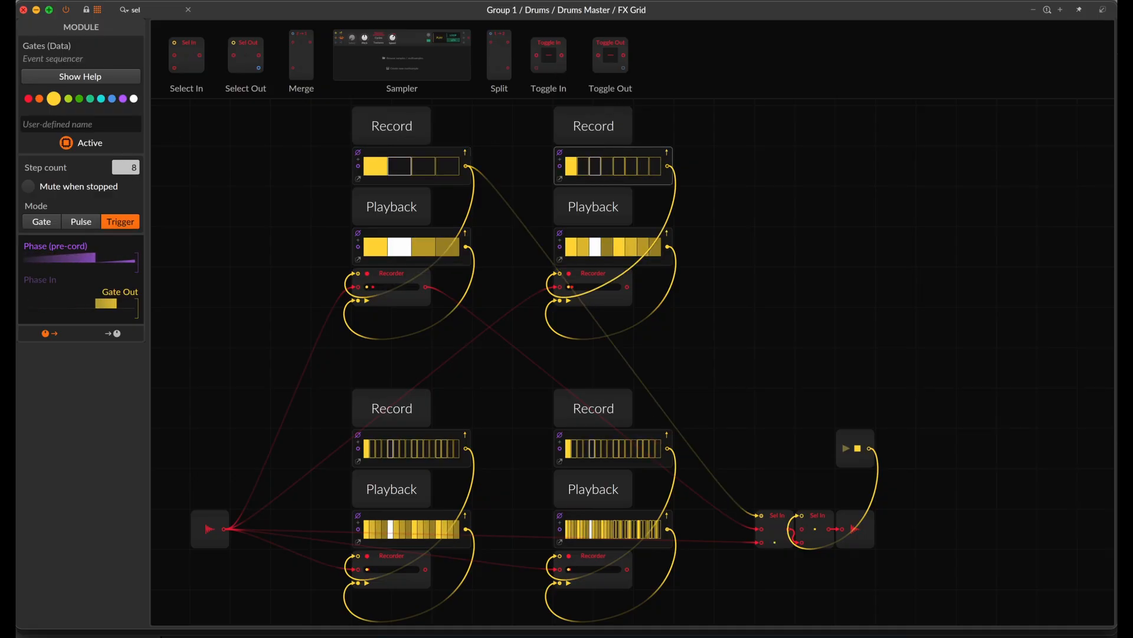
# Set the step count of the lower-right block's Record sequencer to 32.
pyautogui.click(411, 434)
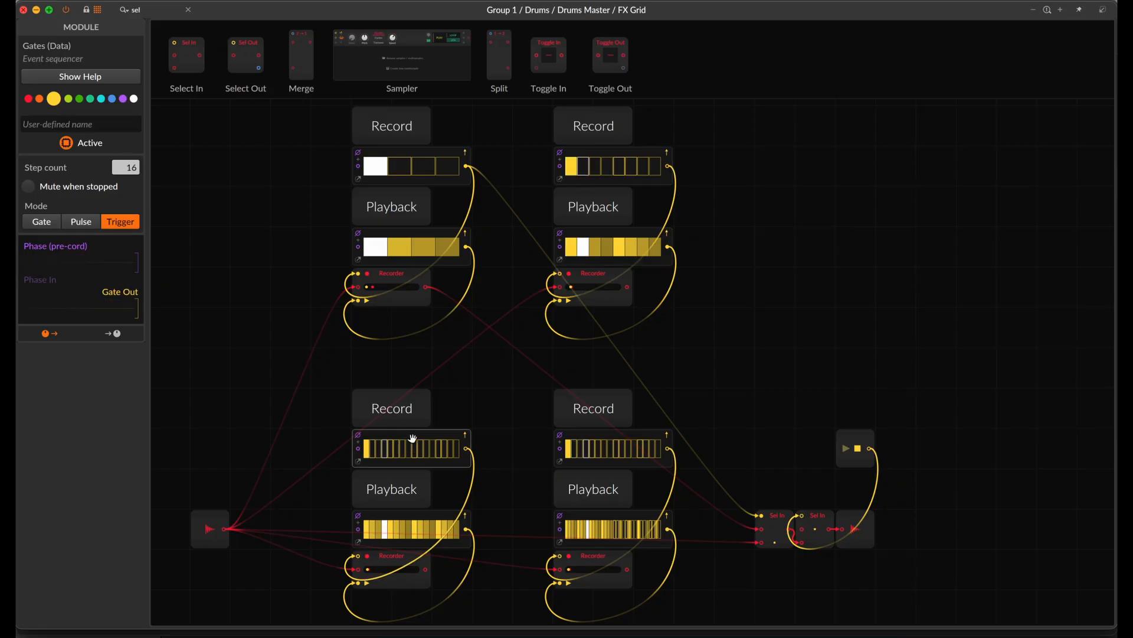
pyautogui.click(593, 435)
pyautogui.doubleClick(131, 167)
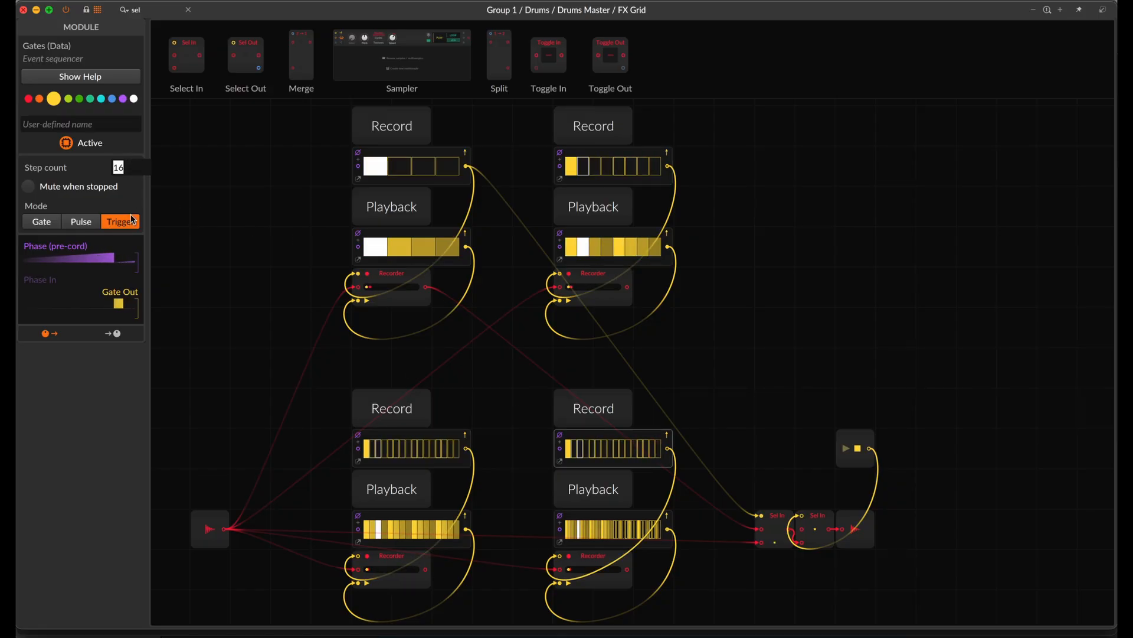
pyautogui.write('32')
pyautogui.press('Return')
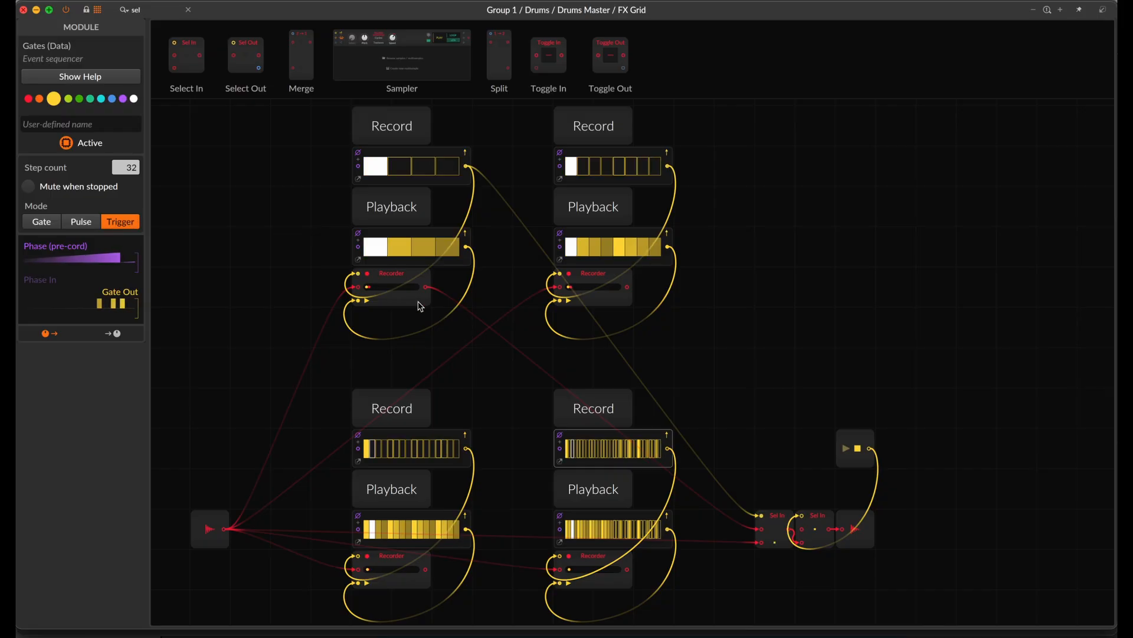
# Try the upper-right block's Recorder output in the first Select In module, and remove the Recorder cable from that signal input.
pyautogui.scroll(-2, 420, 306)
pyautogui.hscroll(2, 420, 306)
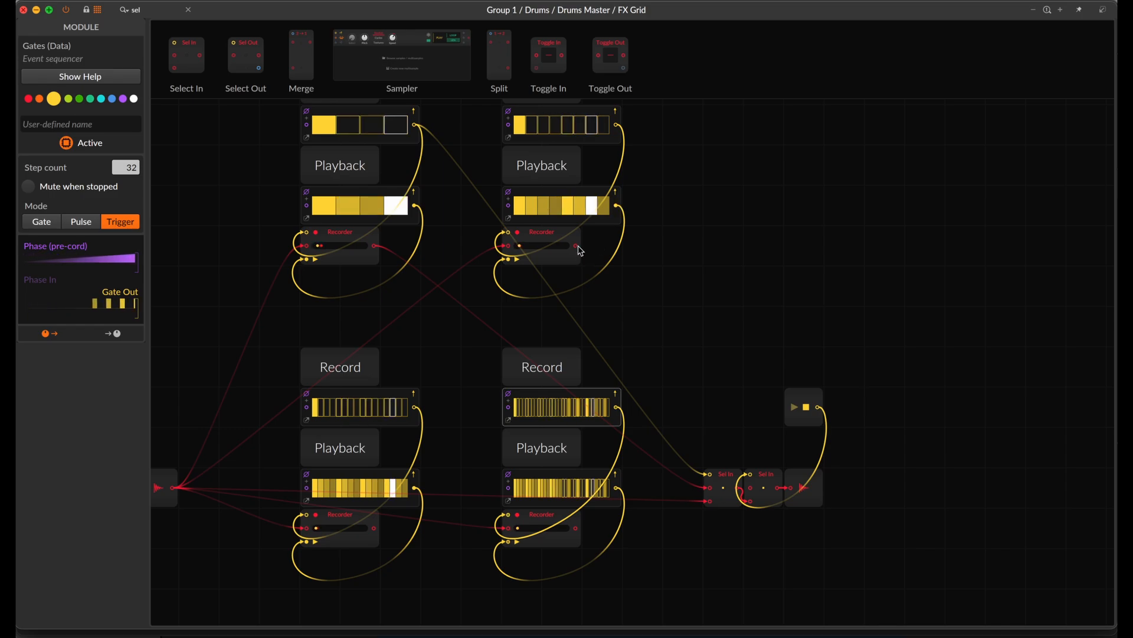
pyautogui.moveTo(575, 245); pyautogui.dragTo(710, 488)
pyautogui.press('space')
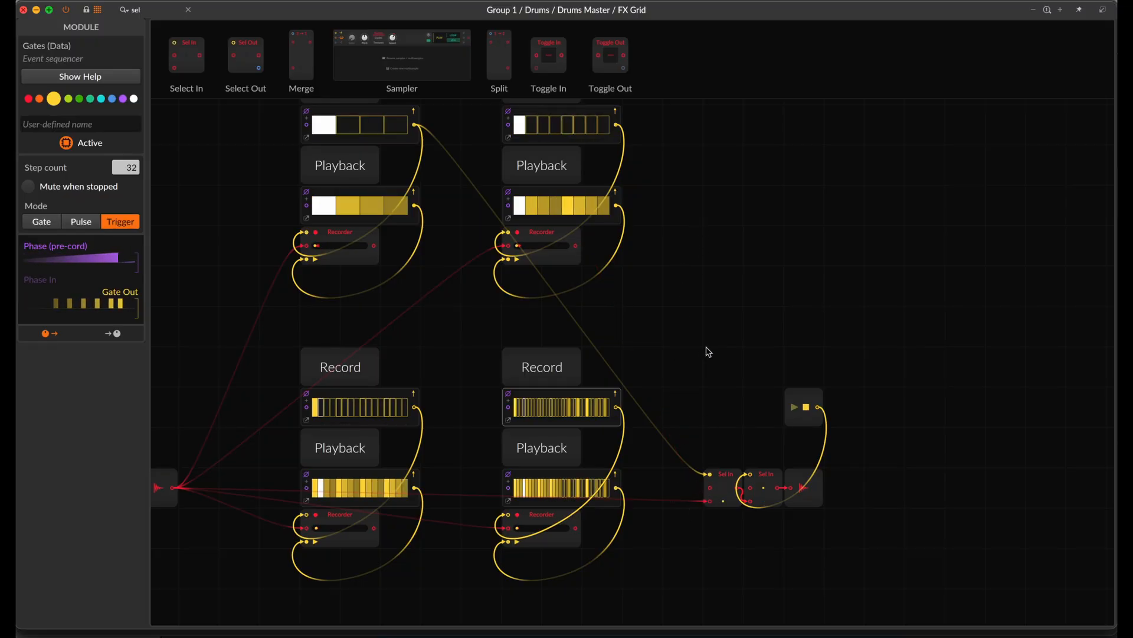
# Add a Merge module to the right of the repeater blocks with 4 in ports and Nearest interpolation.
pyautogui.scroll(1, 706, 344)
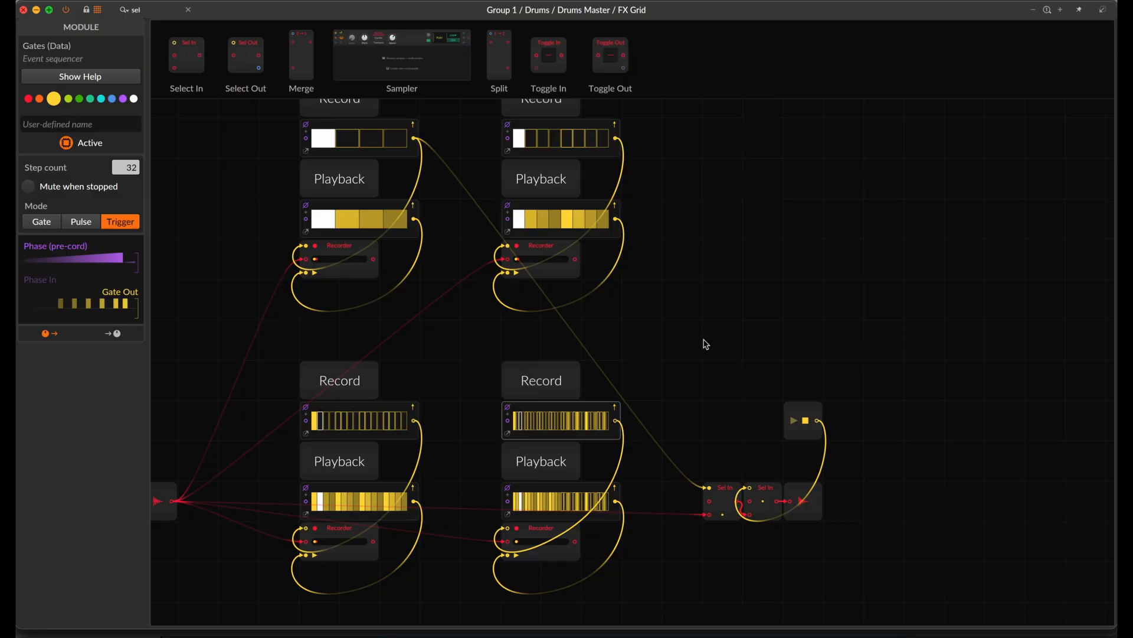
pyautogui.scroll(1, 706, 344)
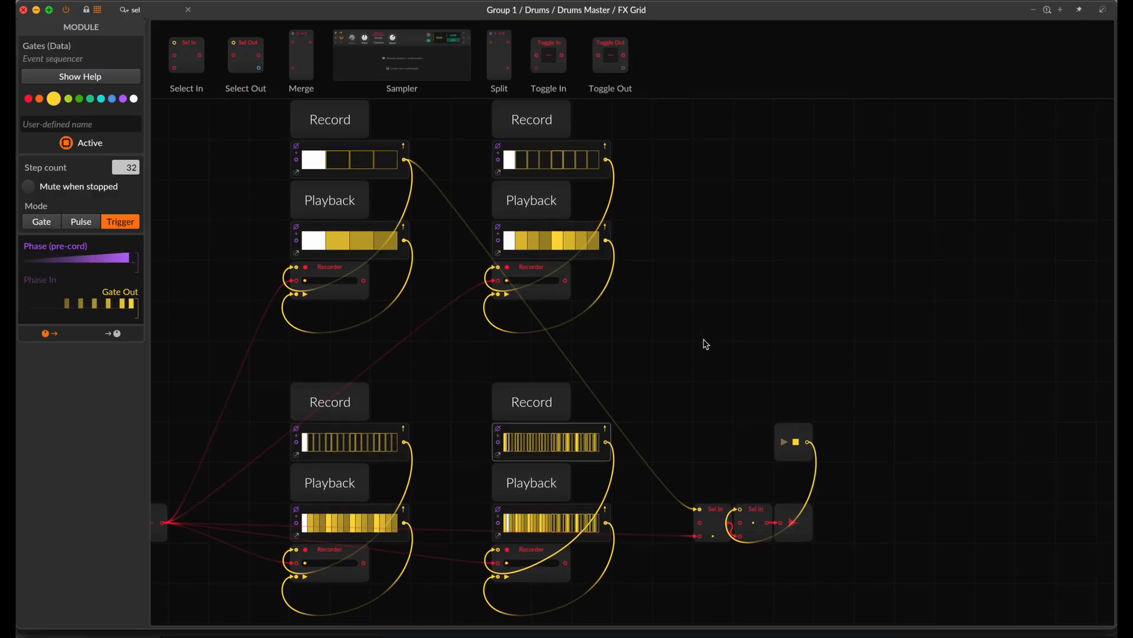
pyautogui.scroll(1, 706, 345)
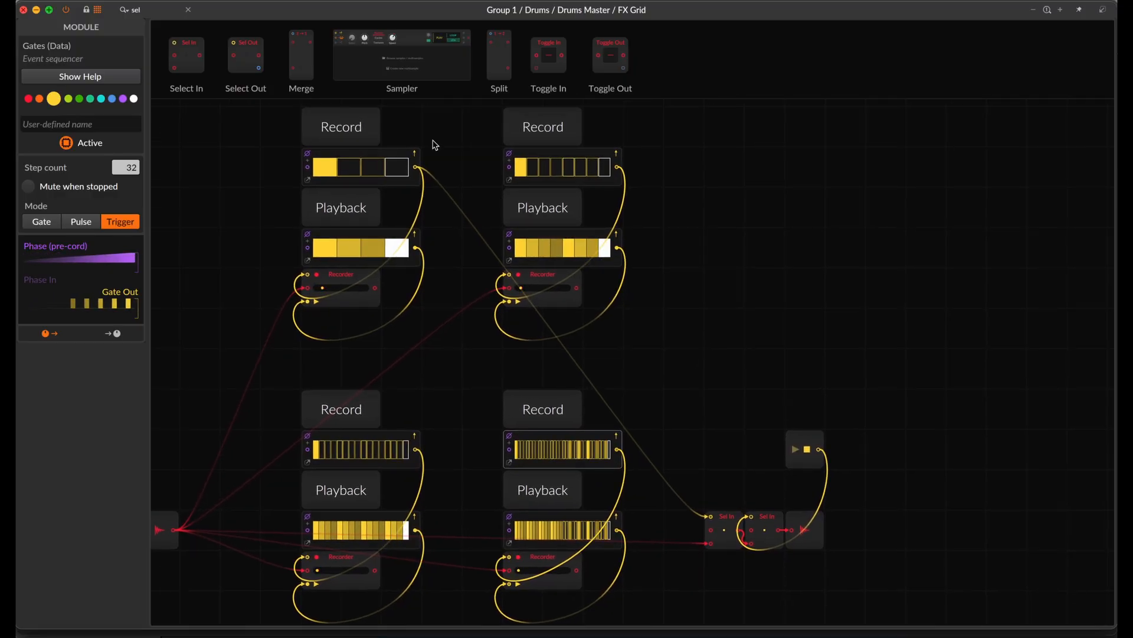
pyautogui.click(151, 6)
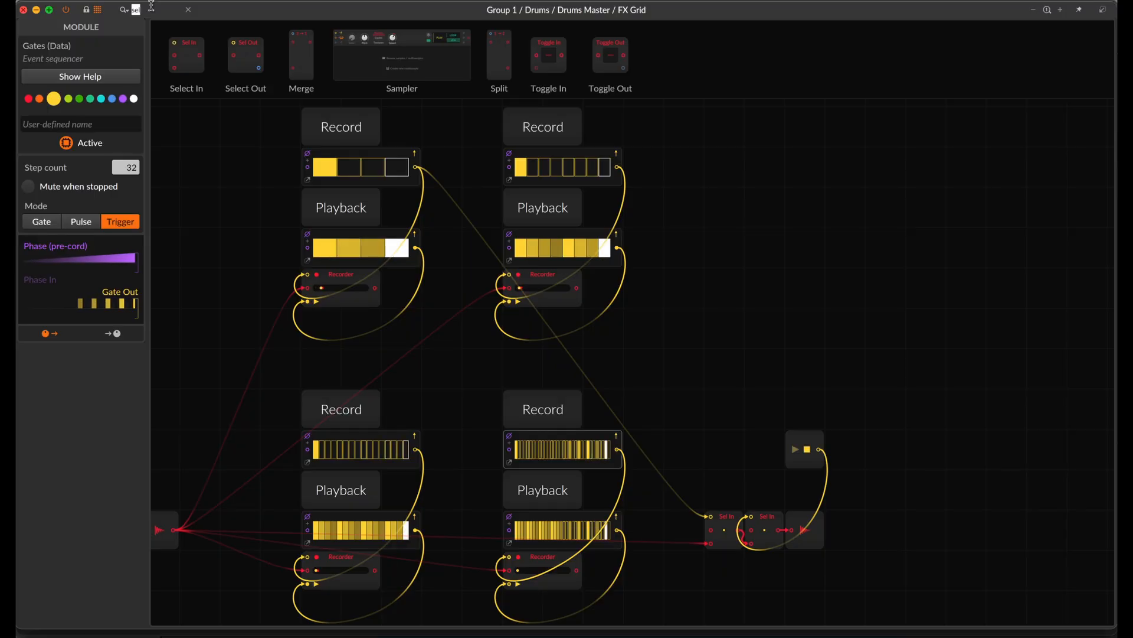
pyautogui.write('merg')
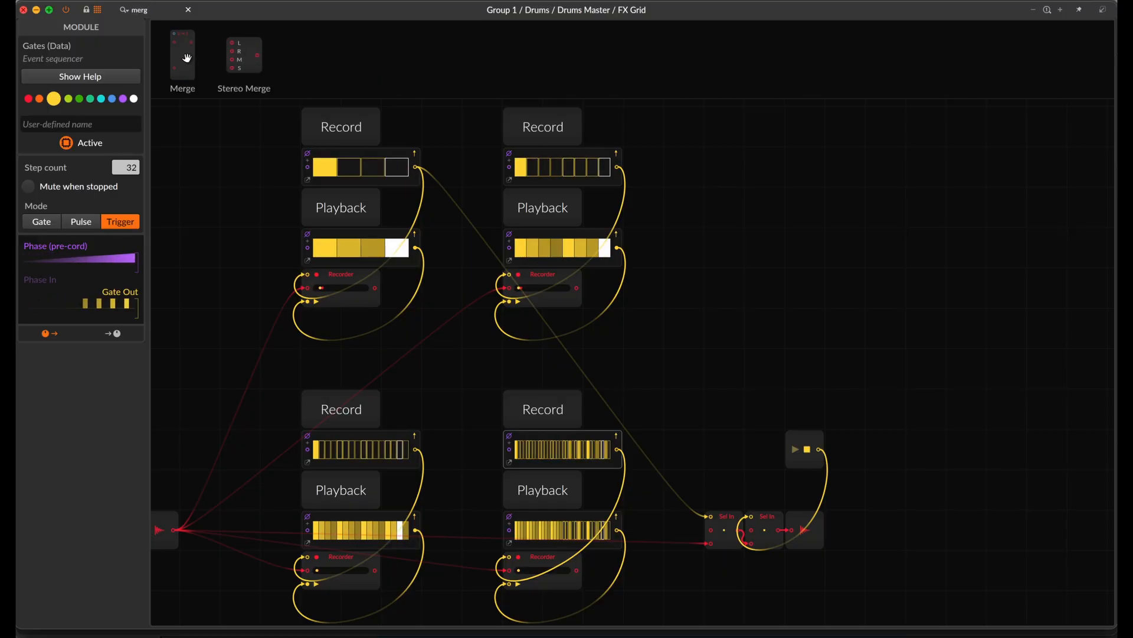
pyautogui.moveTo(187, 58); pyautogui.dragTo(754, 169)
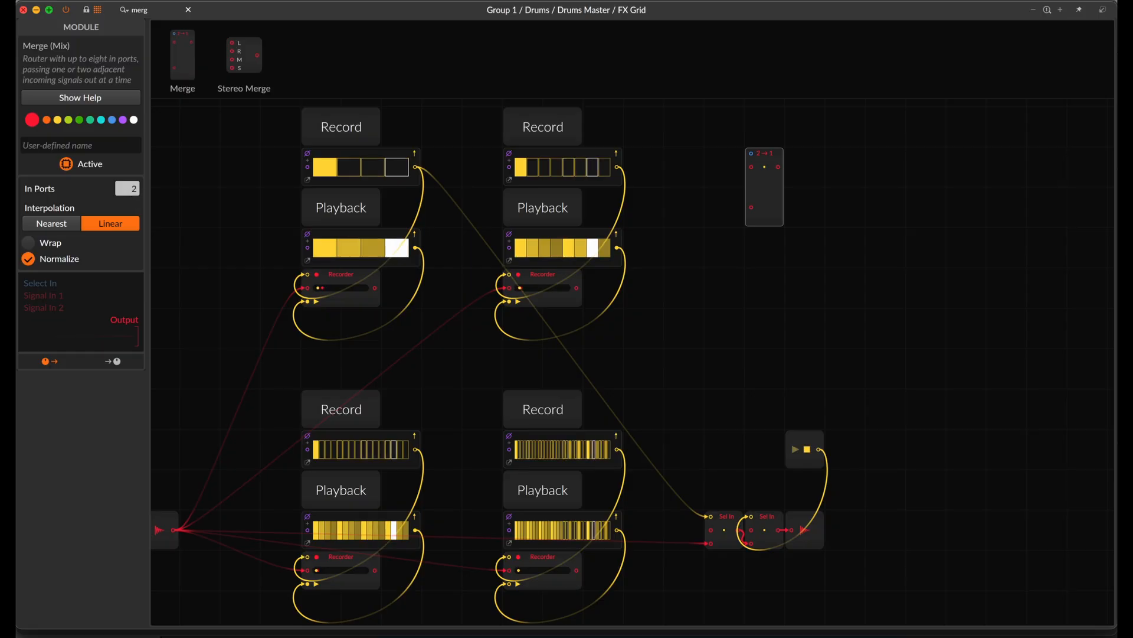
pyautogui.moveTo(133, 189); pyautogui.dragTo(133, 171)
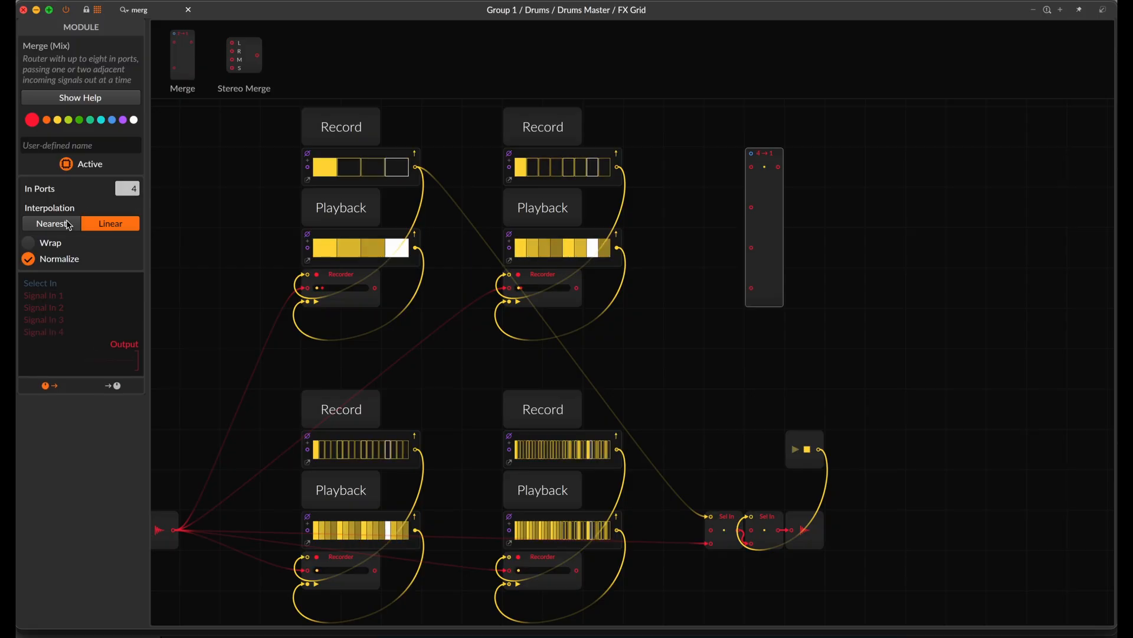
pyautogui.click(69, 225)
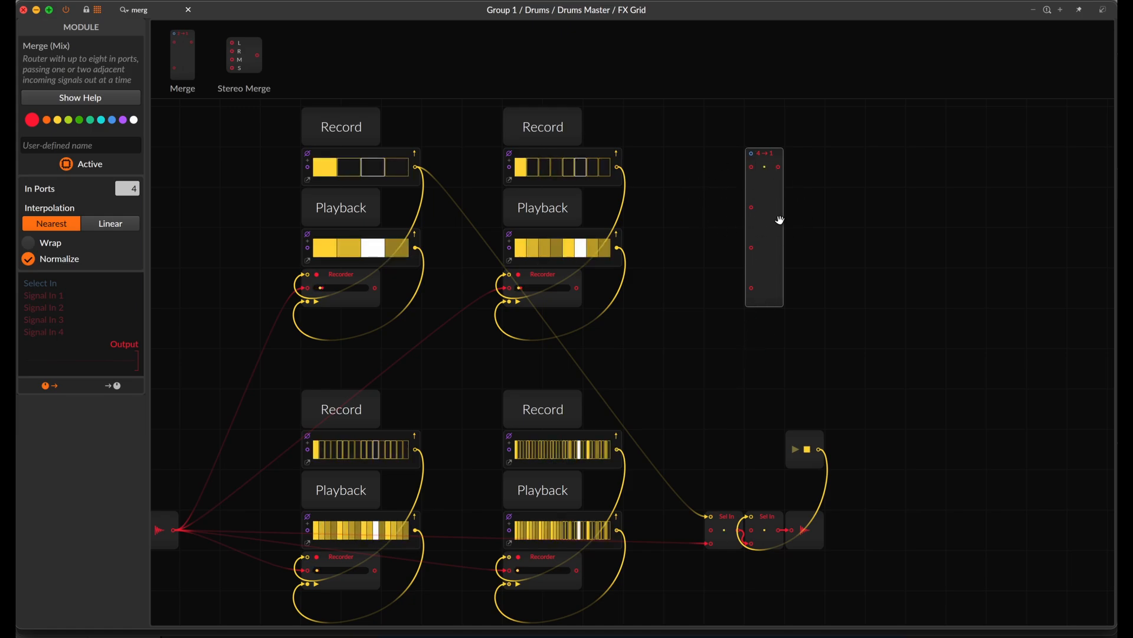
# Place a Label module above the Record label of each of the four repeater blocks.
pyautogui.scroll(2, 780, 220)
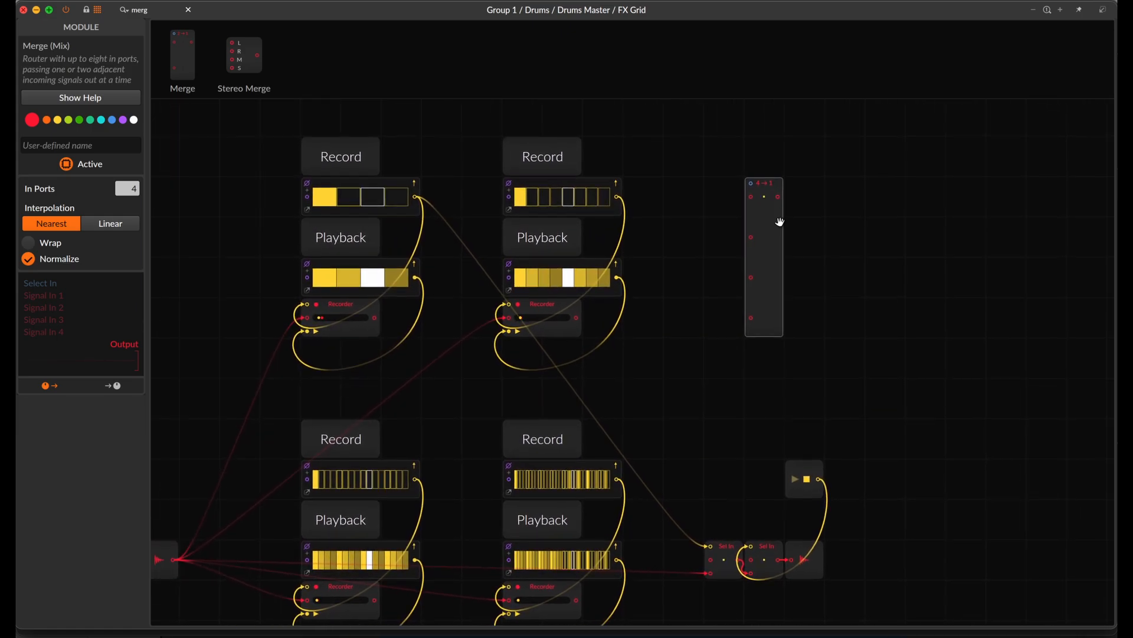
pyautogui.scroll(2, 316, 182)
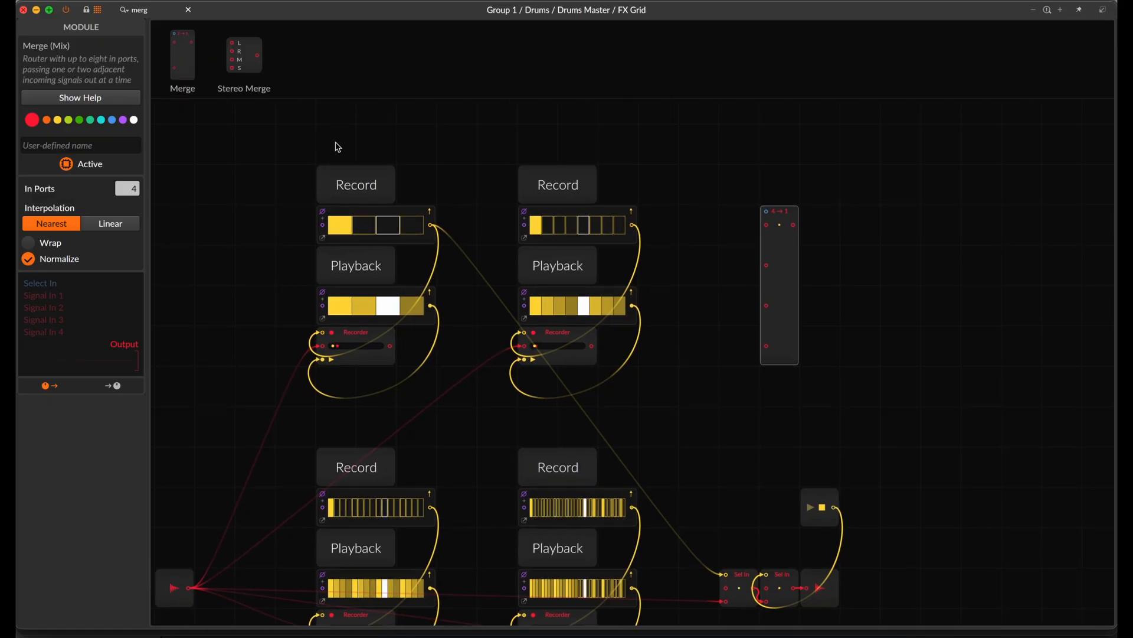
pyautogui.click(159, 10)
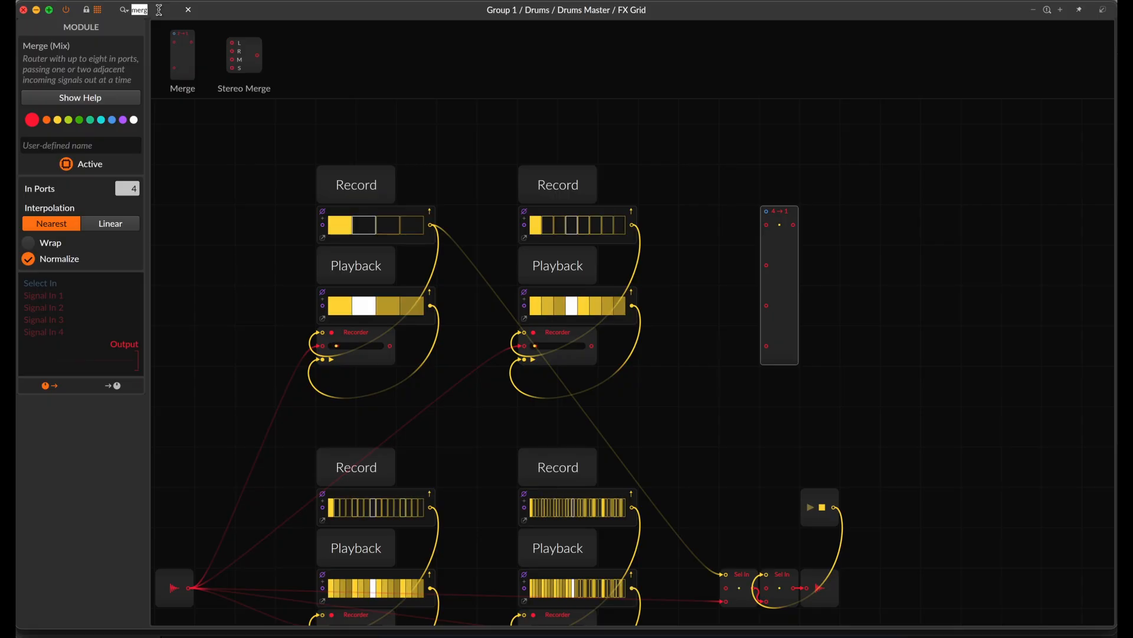
pyautogui.write('la')
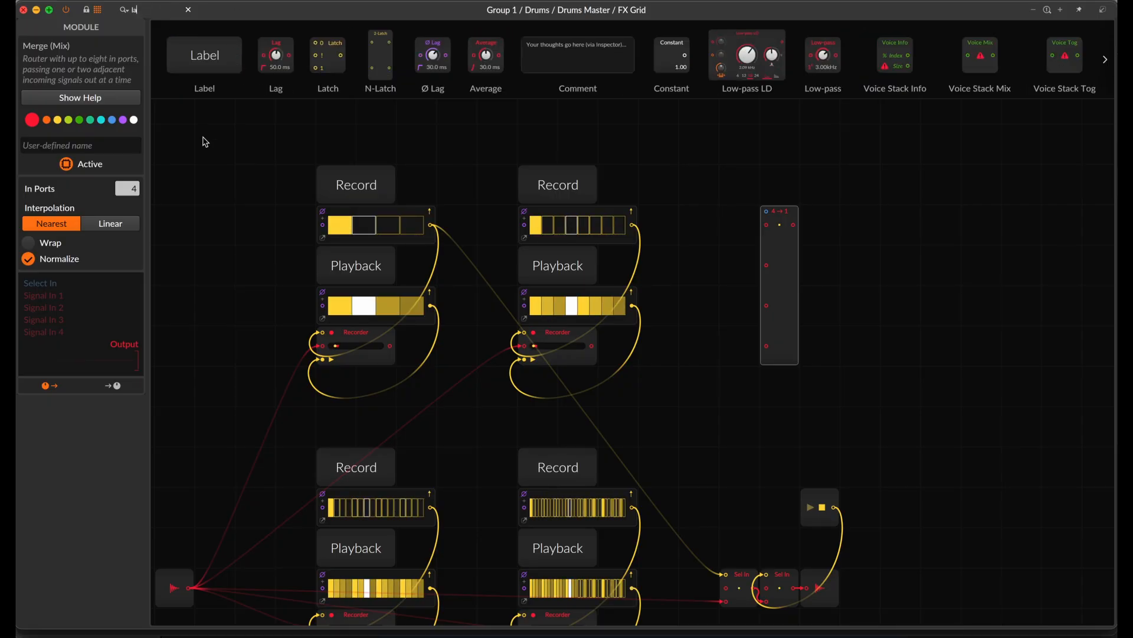
pyautogui.moveTo(197, 53); pyautogui.dragTo(569, 434)
# Name the upper-left block's top label 1/4 and the upper-right block's top label 1/8.
pyautogui.click(372, 144)
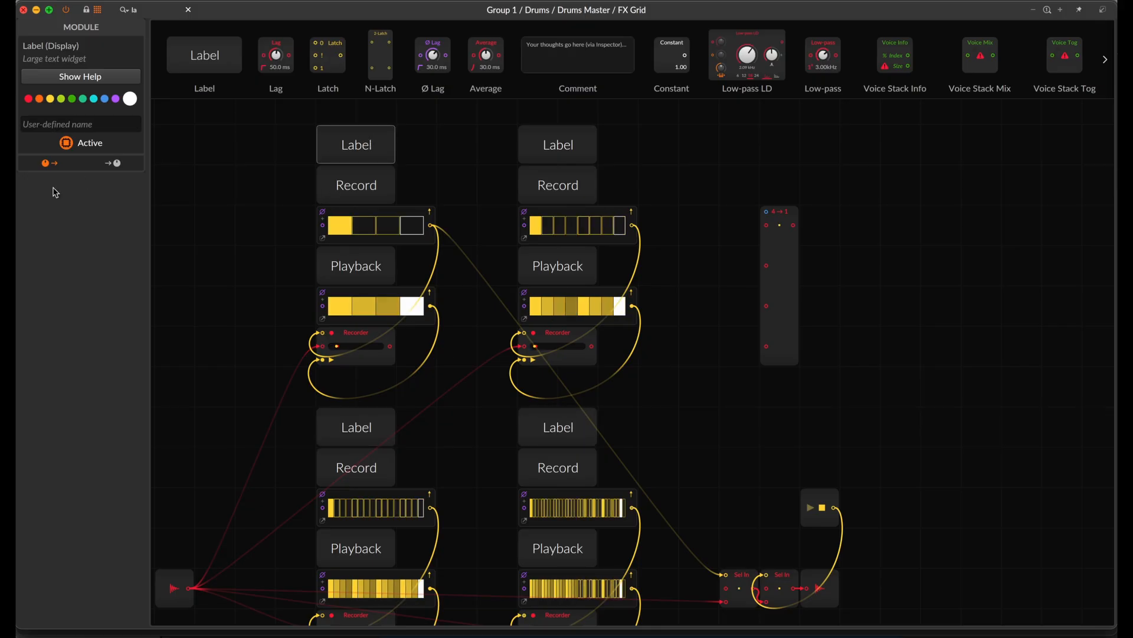
pyautogui.click(97, 124)
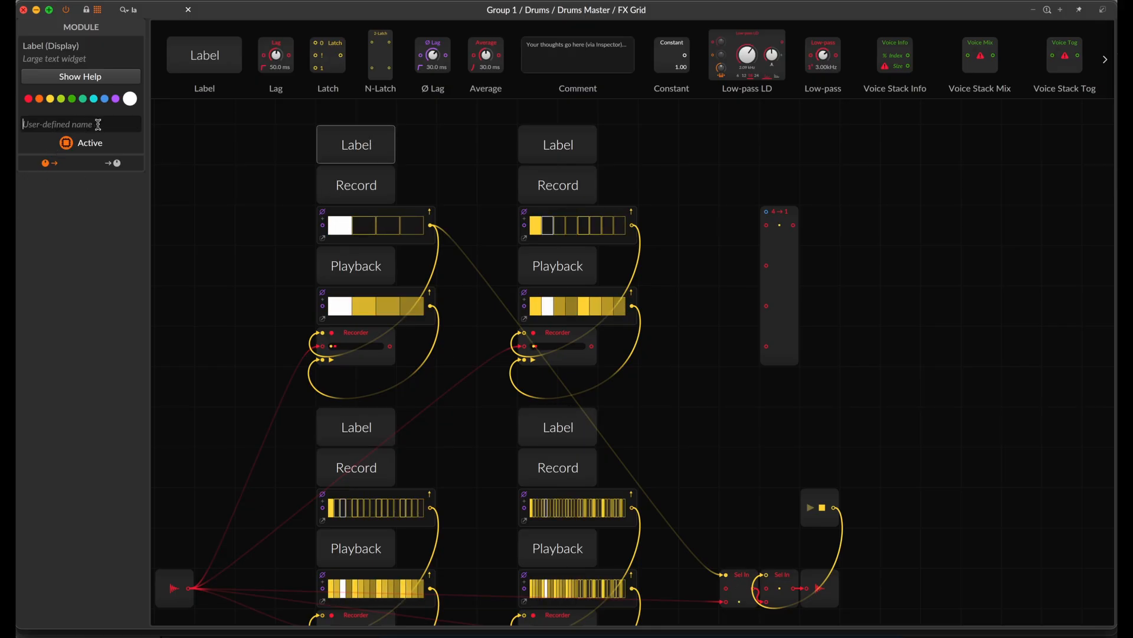
pyautogui.write('1/4')
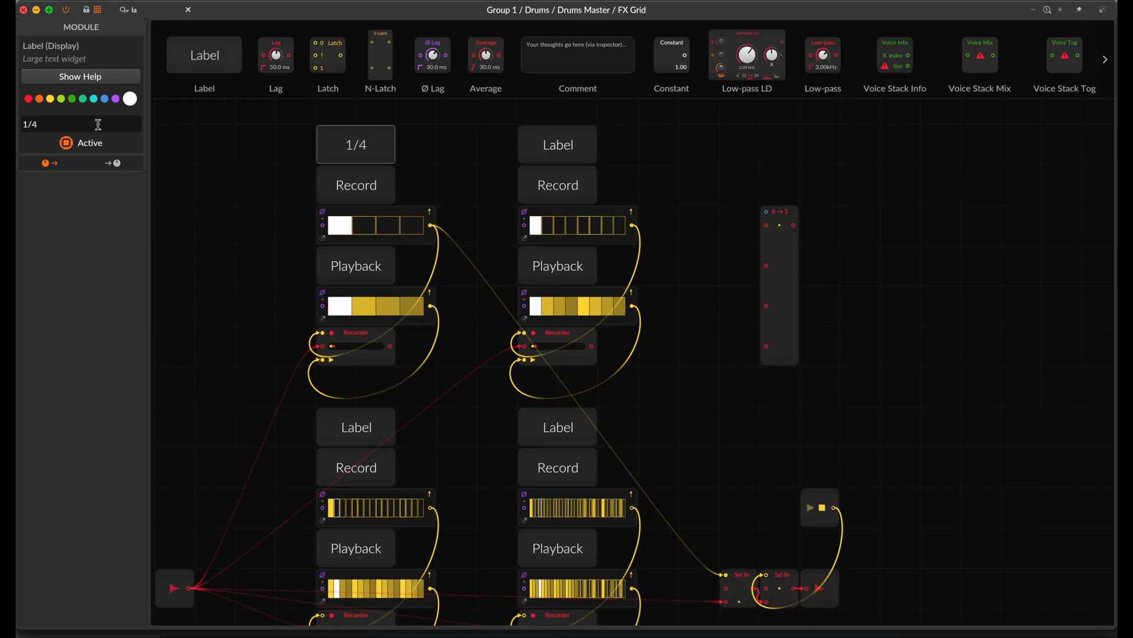
pyautogui.click(559, 151)
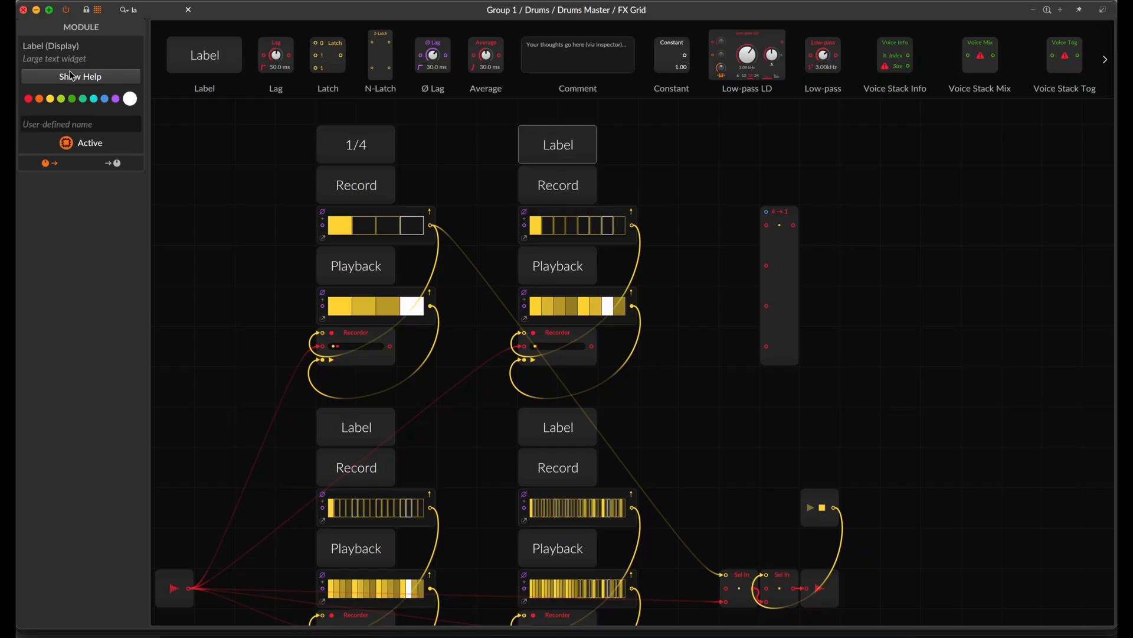
pyautogui.click(68, 124)
pyautogui.write('1/8')
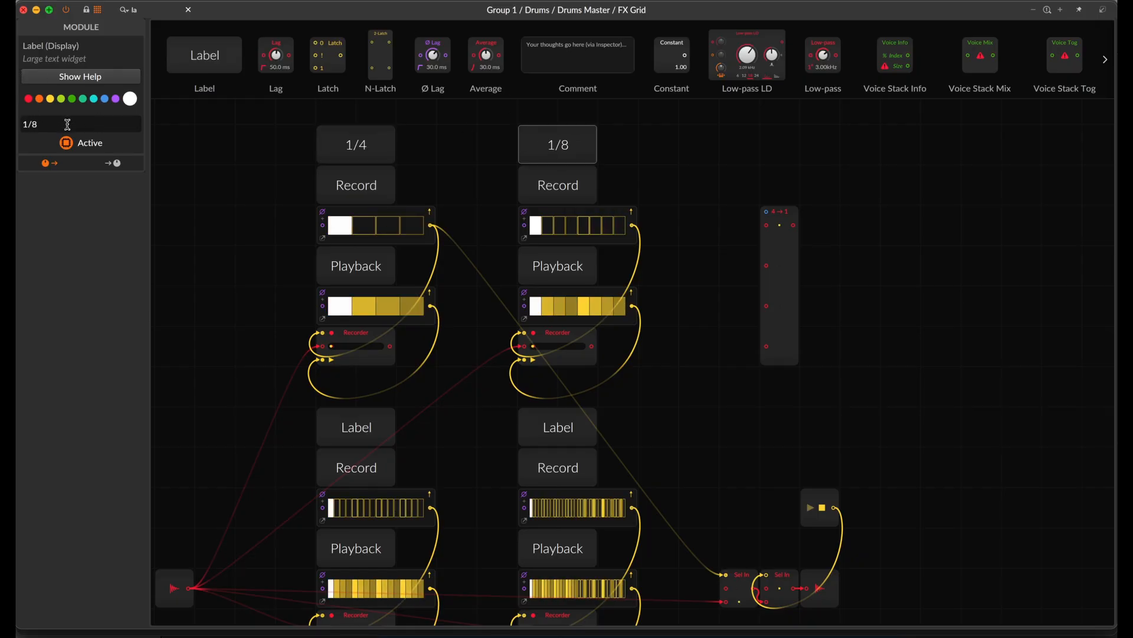
# Name the lower-left block's top label 1/16.
pyautogui.click(376, 427)
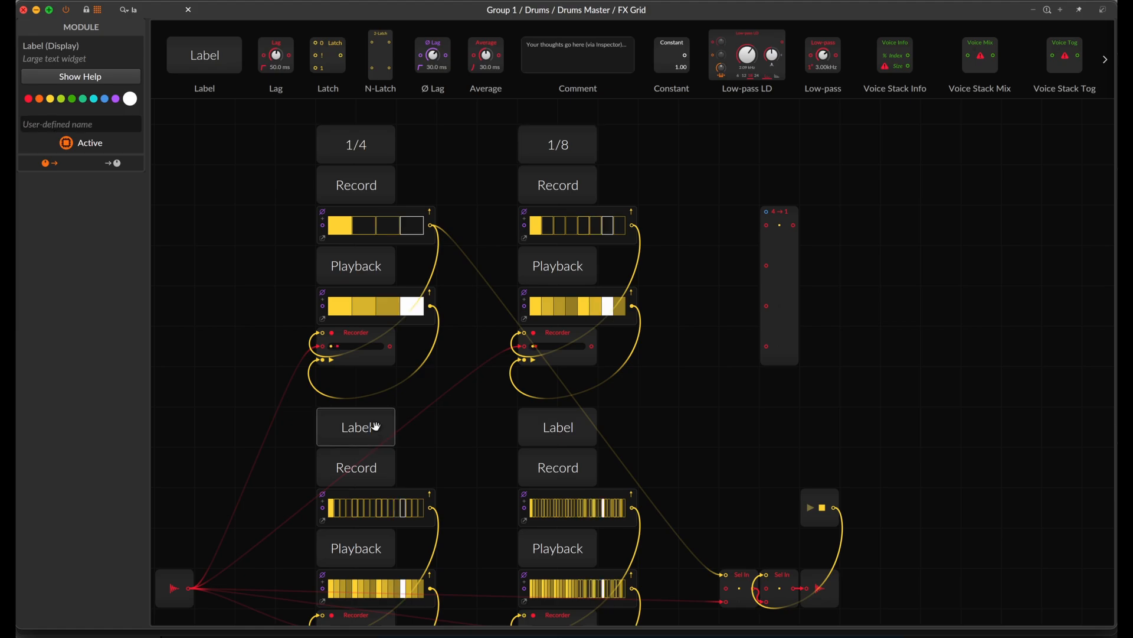
pyautogui.click(67, 123)
pyautogui.write('1/')
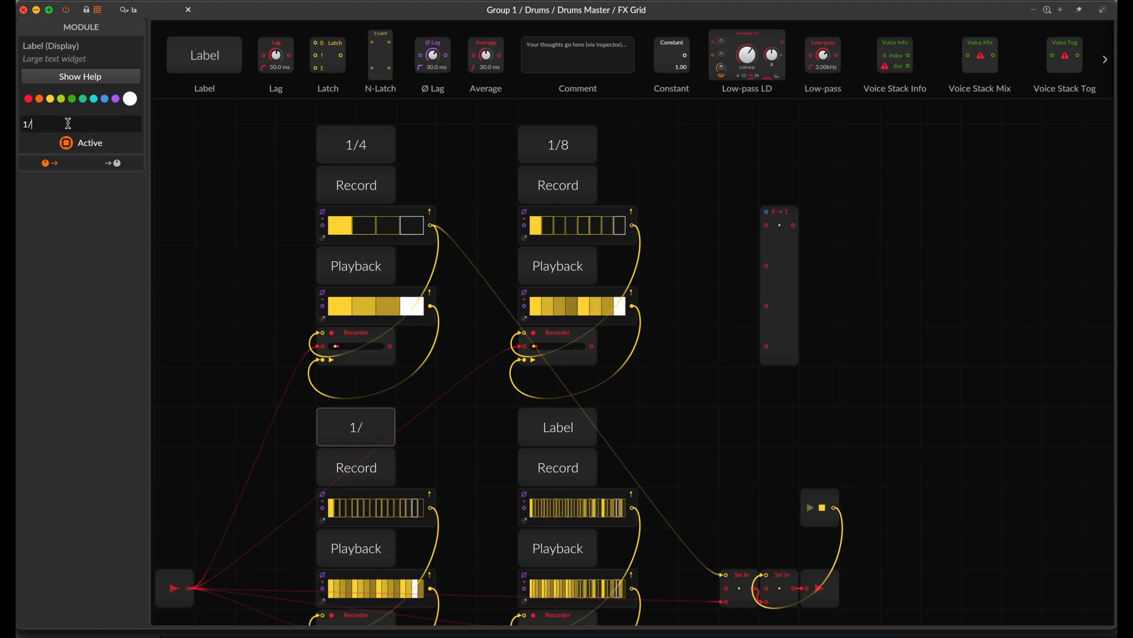
pyautogui.write('16')
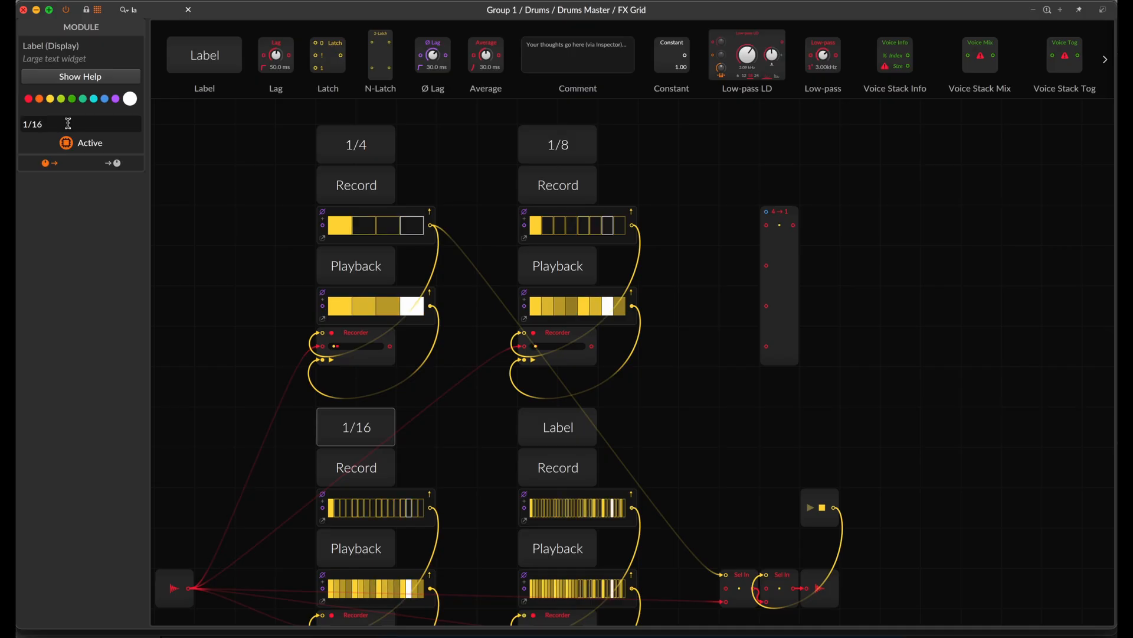
# Name the lower-right block's top label 1/32.
pyautogui.click(552, 420)
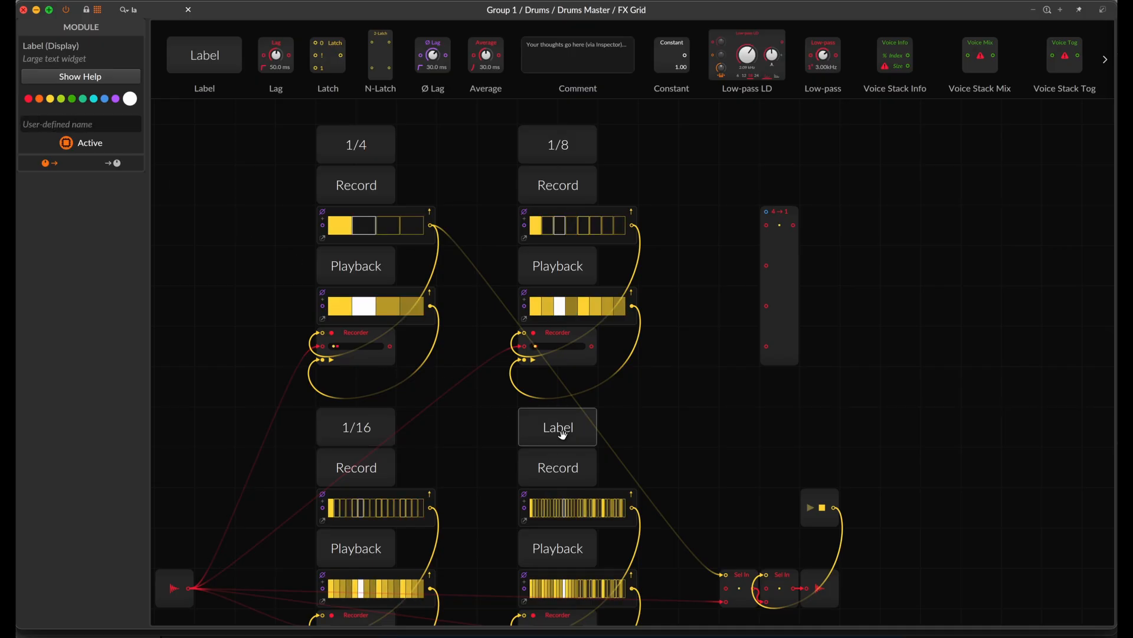
pyautogui.click(68, 123)
pyautogui.write('1/32')
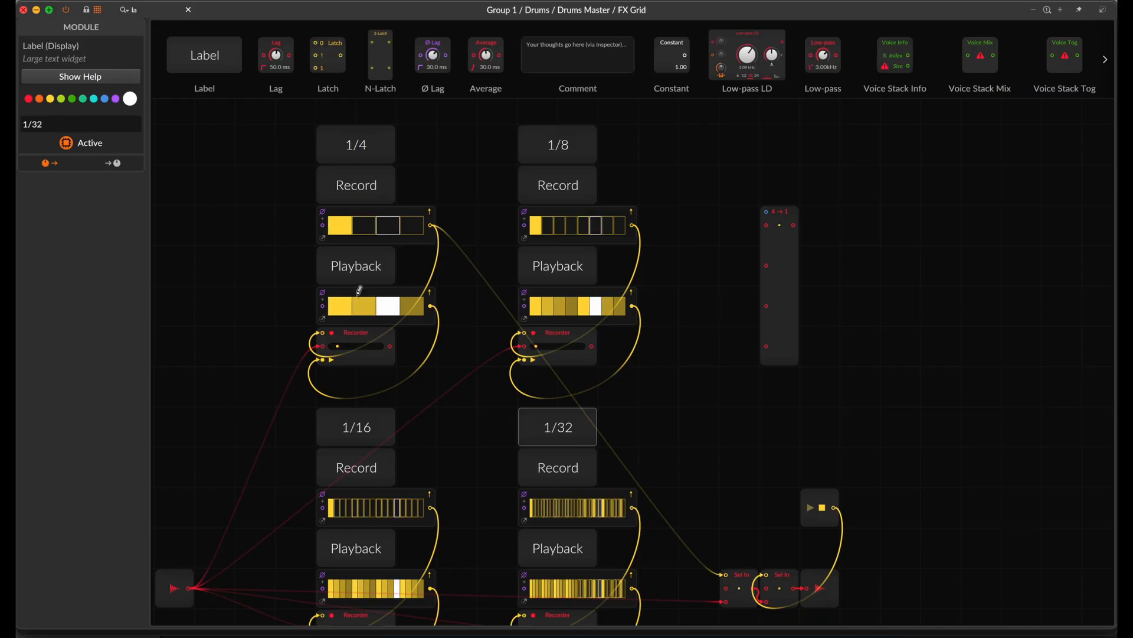
# Add an ADSR module directly after the Recorder of the 1/4 block and select it.
pyautogui.scroll(-2, 667, 368)
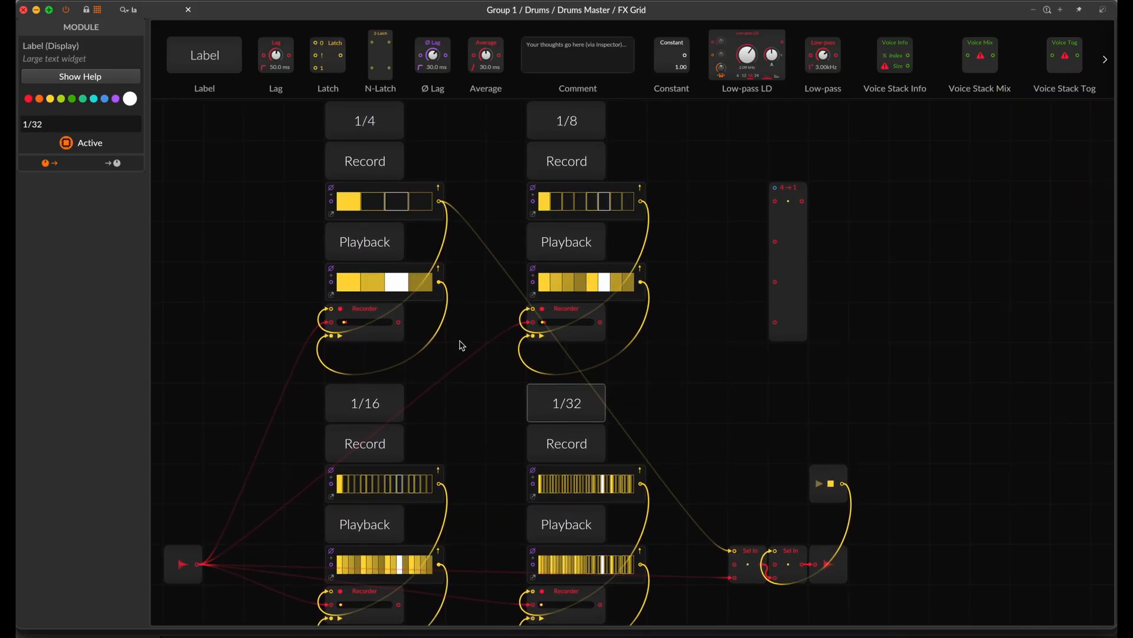
pyautogui.scroll(-1, 420, 295)
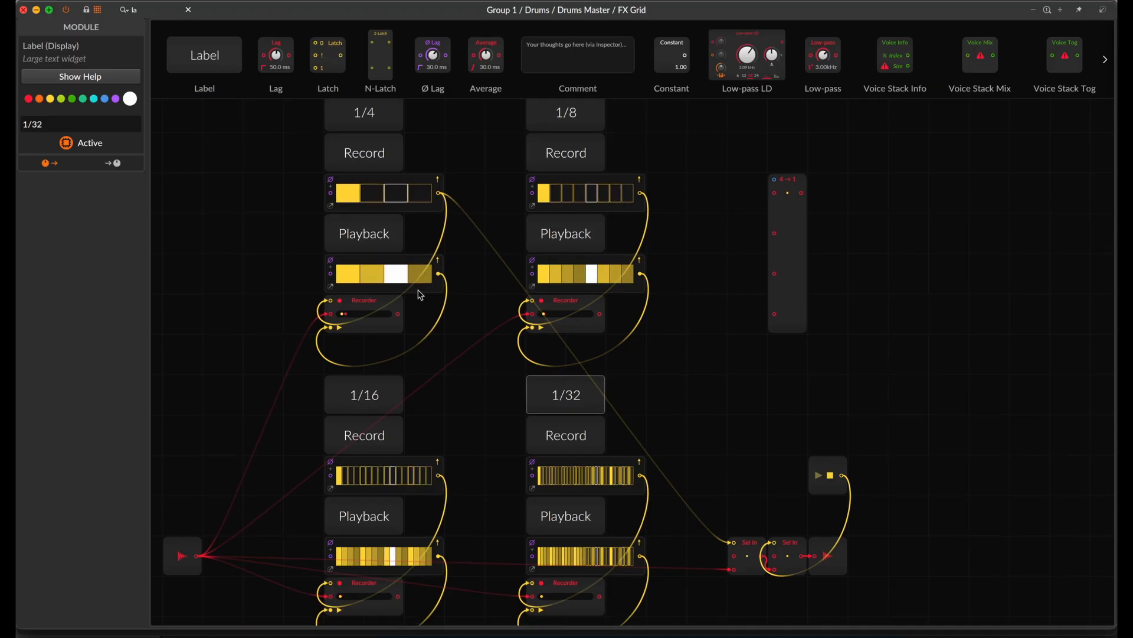
pyautogui.scroll(-1, 420, 296)
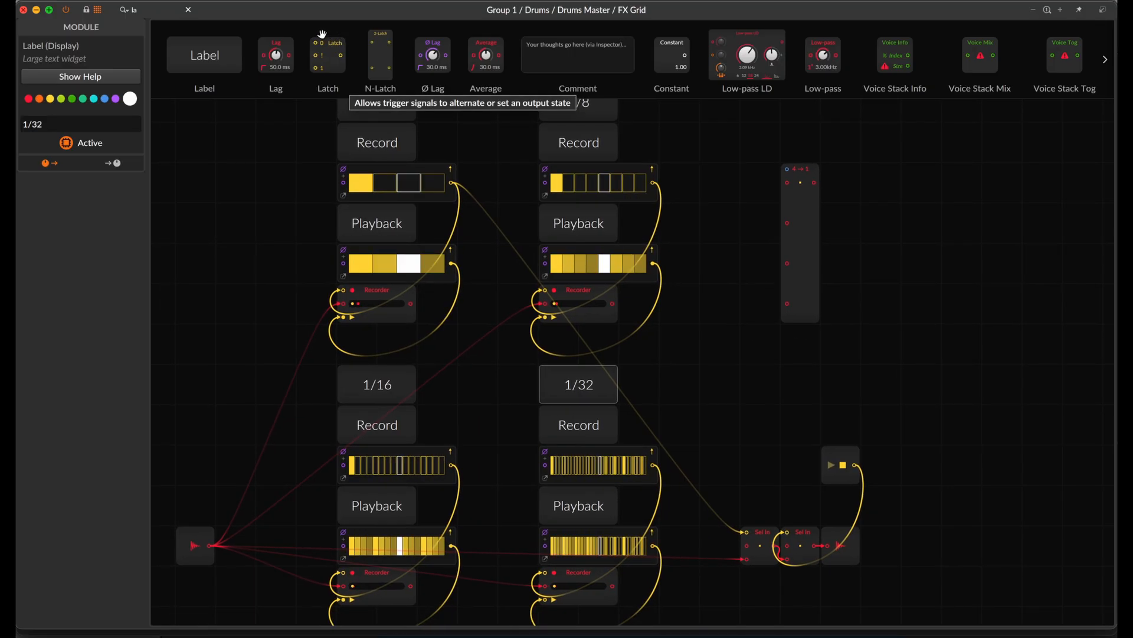
pyautogui.click(189, 10)
pyautogui.click(161, 9)
pyautogui.write('a')
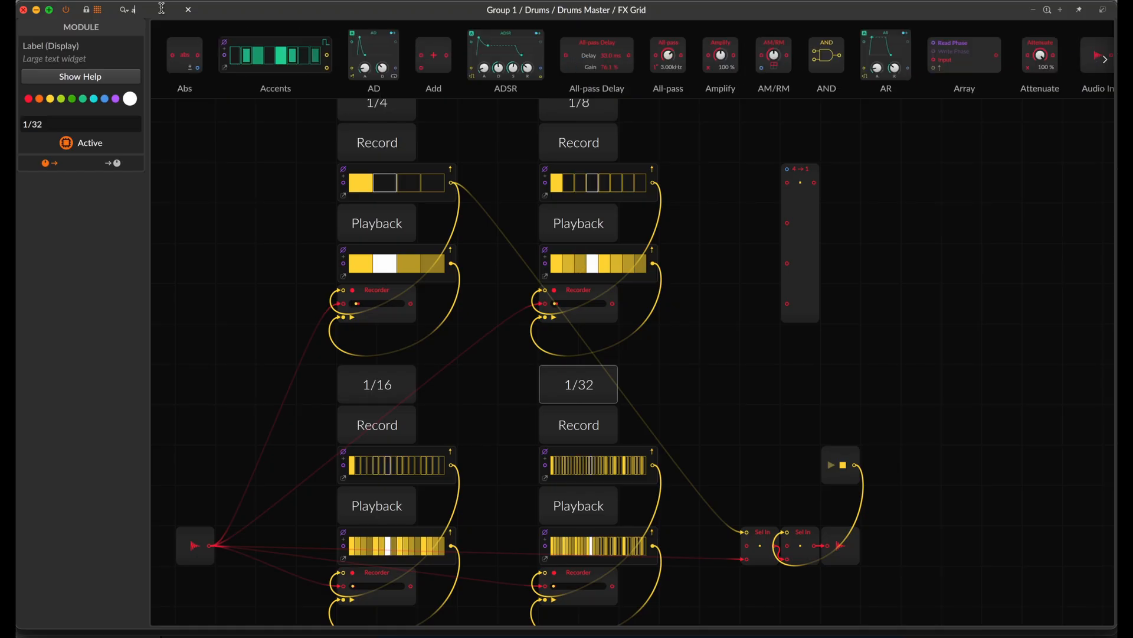
pyautogui.write('d')
pyautogui.moveTo(324, 56); pyautogui.dragTo(411, 304)
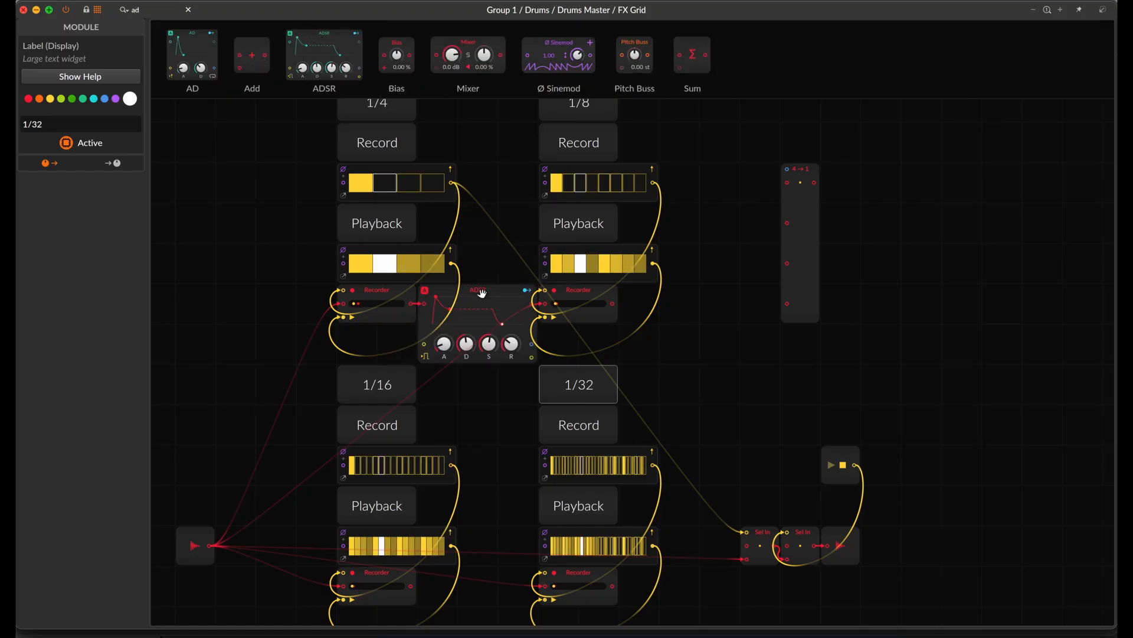
pyautogui.click(483, 293)
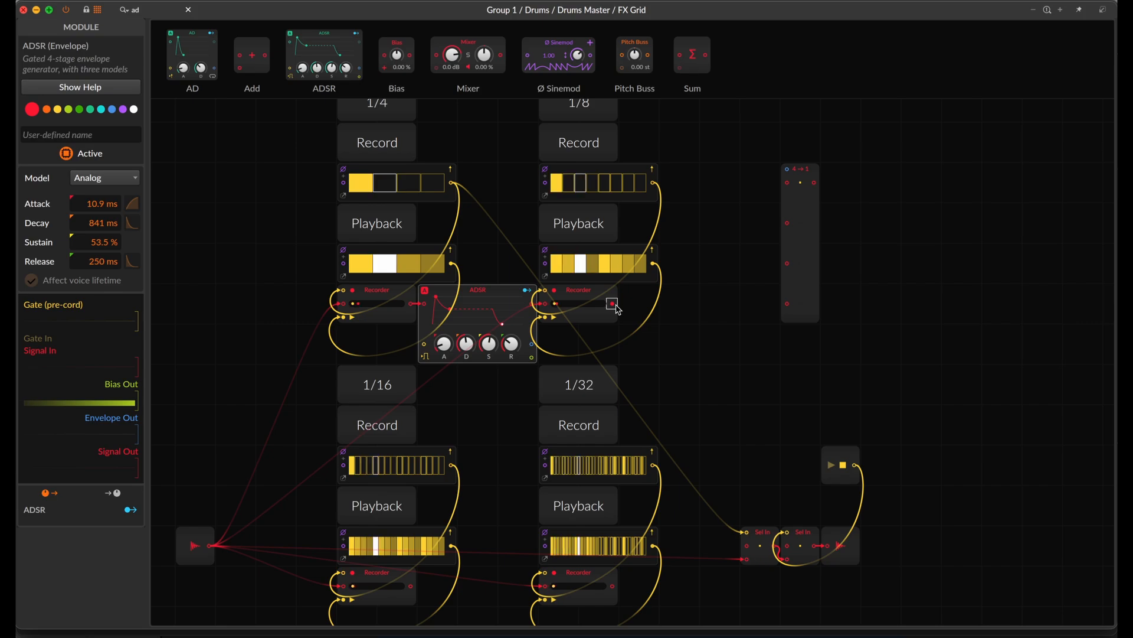
# Copy the ADSR into the 1/8, 1/16 and 1/32 blocks, each fed by its own block's Recorder output.
pyautogui.moveTo(616, 304); pyautogui.dragTo(475, 304)
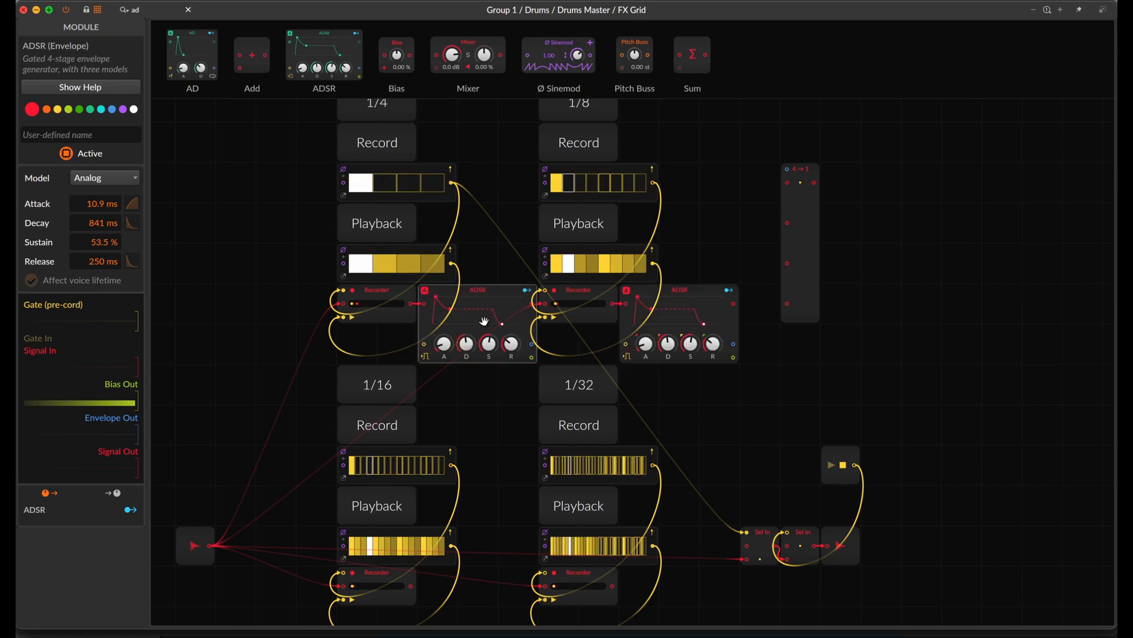
pyautogui.scroll(-3, 484, 321)
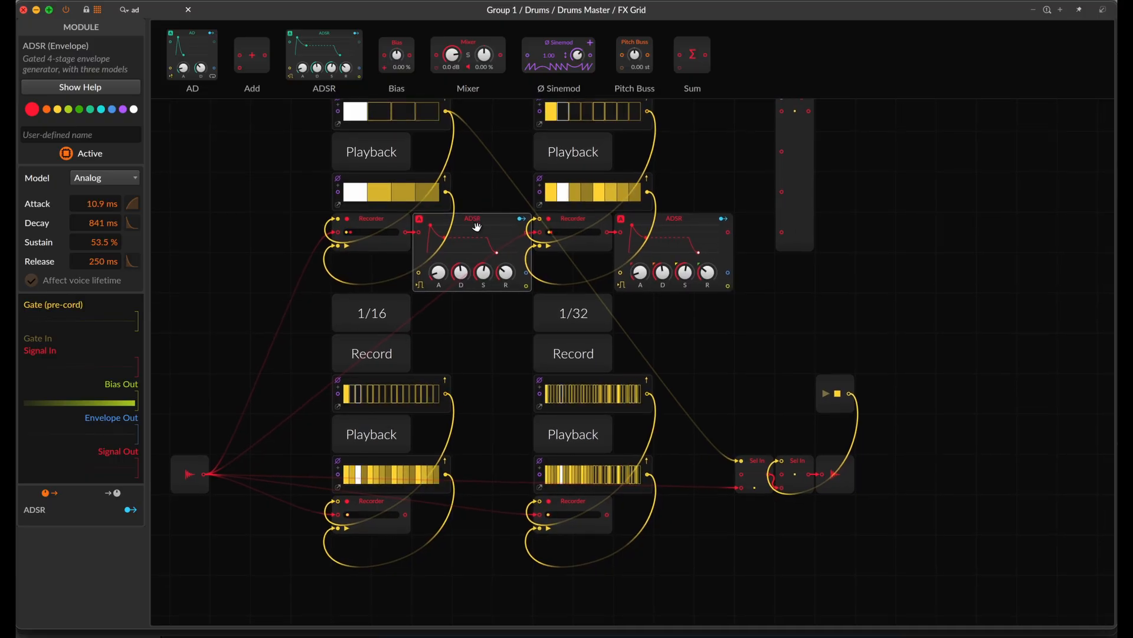
pyautogui.moveTo(477, 226); pyautogui.dragTo(478, 509)
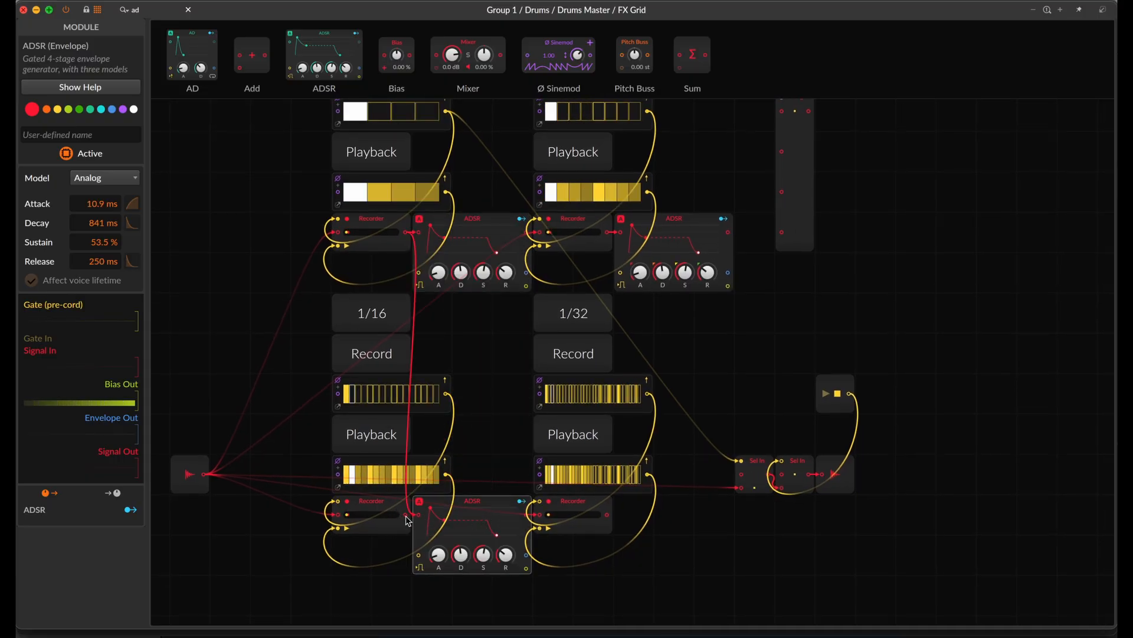
pyautogui.moveTo(405, 515); pyautogui.dragTo(620, 515)
# Set the ADSR attacks to 0.00 ms and connect each block's Playback gate output to its ADSR's gate input.
pyautogui.moveTo(642, 555); pyautogui.dragTo(641, 574)
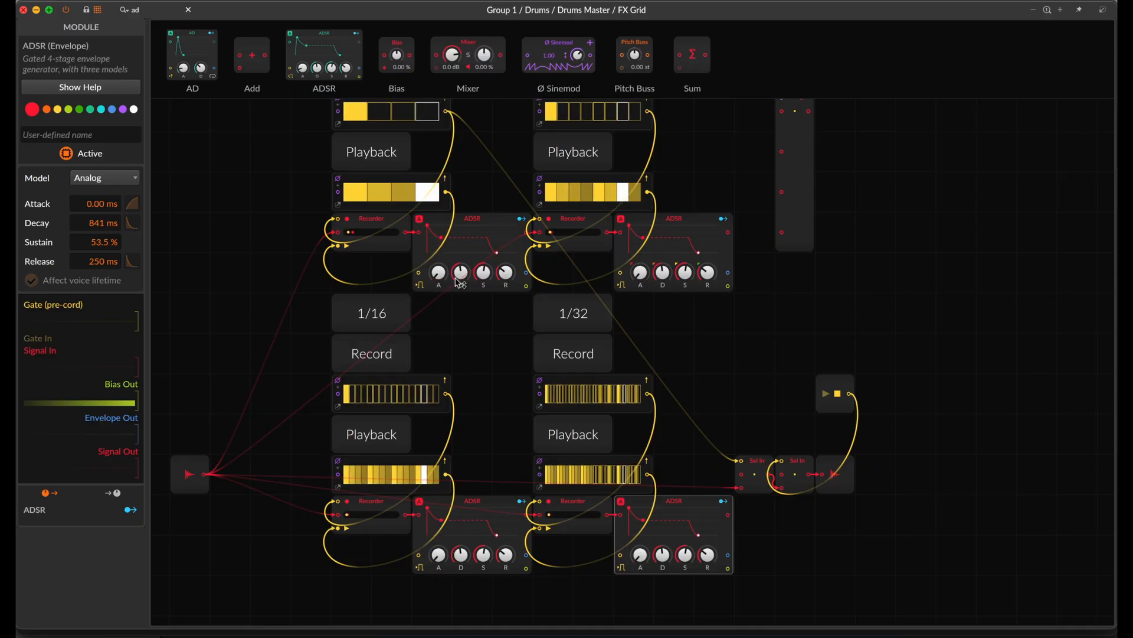
pyautogui.hscroll(2, 459, 282)
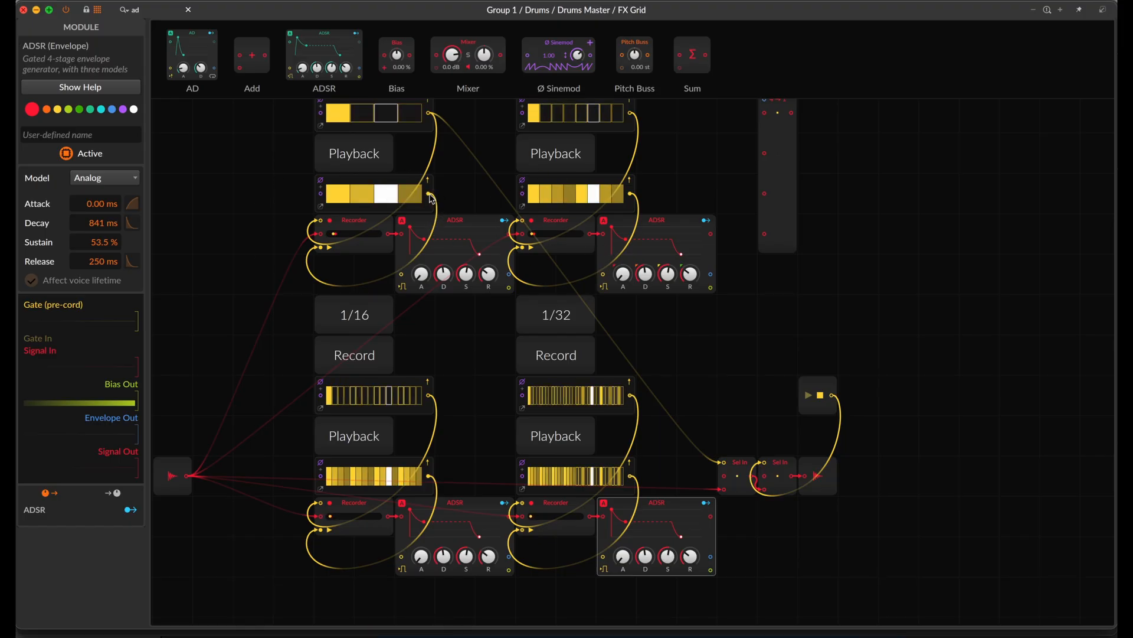
pyautogui.moveTo(429, 194); pyautogui.dragTo(407, 282)
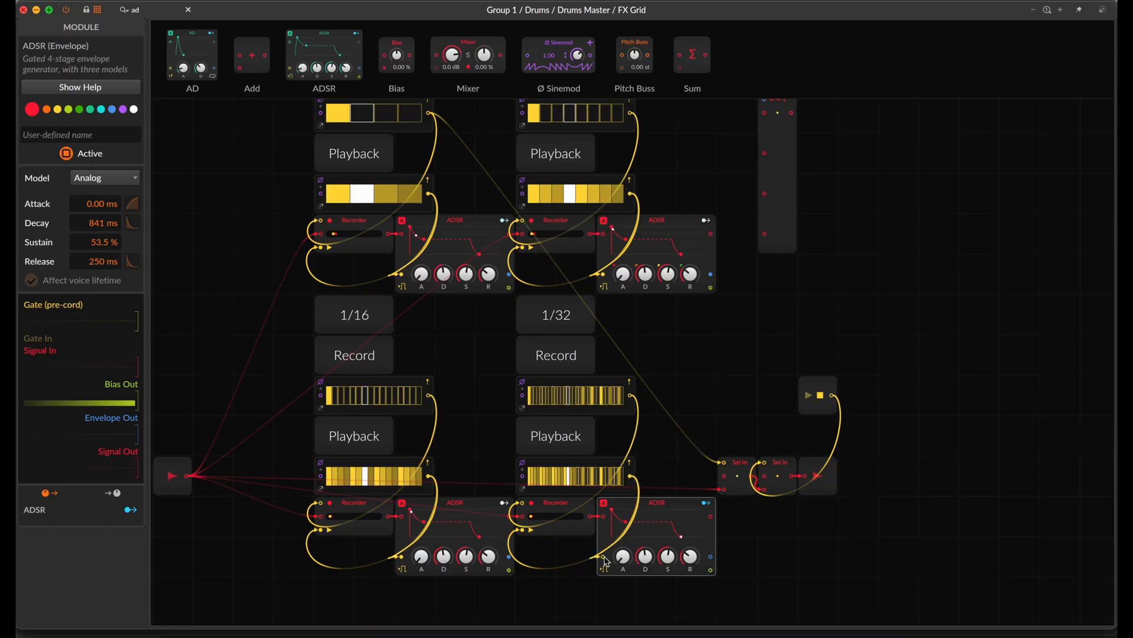
# Move the two Select In modules, the Audio Out and the transport module together farther right of the repeater blocks.
pyautogui.hscroll(5, 726, 524)
pyautogui.moveTo(808, 505); pyautogui.dragTo(625, 354)
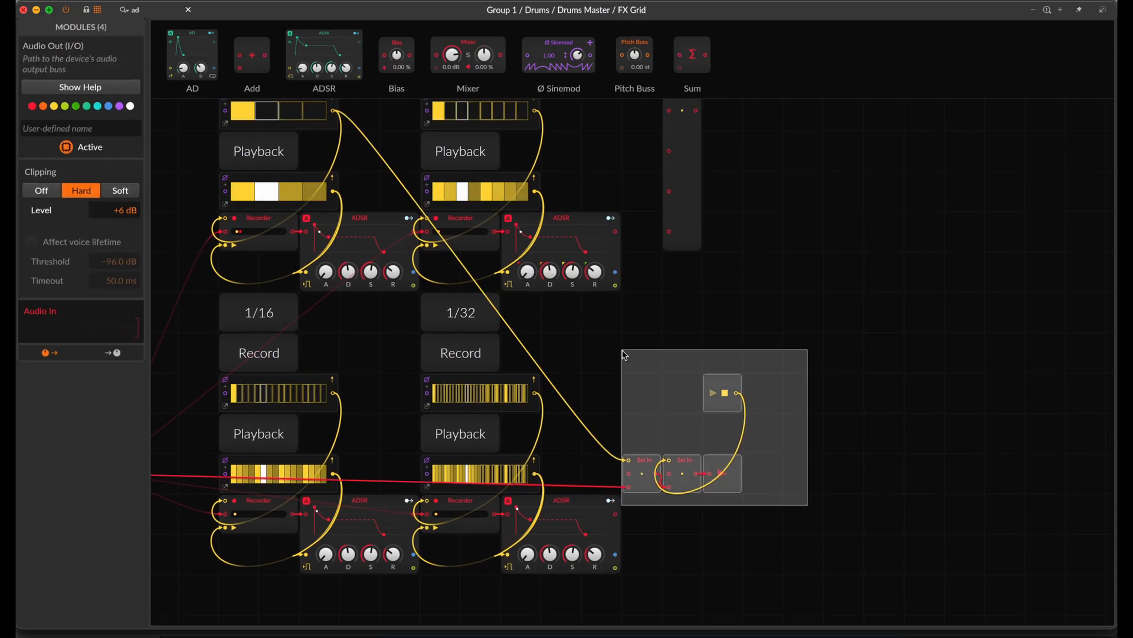
pyautogui.moveTo(665, 470); pyautogui.dragTo(865, 471)
pyautogui.hscroll(-2, 657, 537)
pyautogui.scroll(-1, 657, 536)
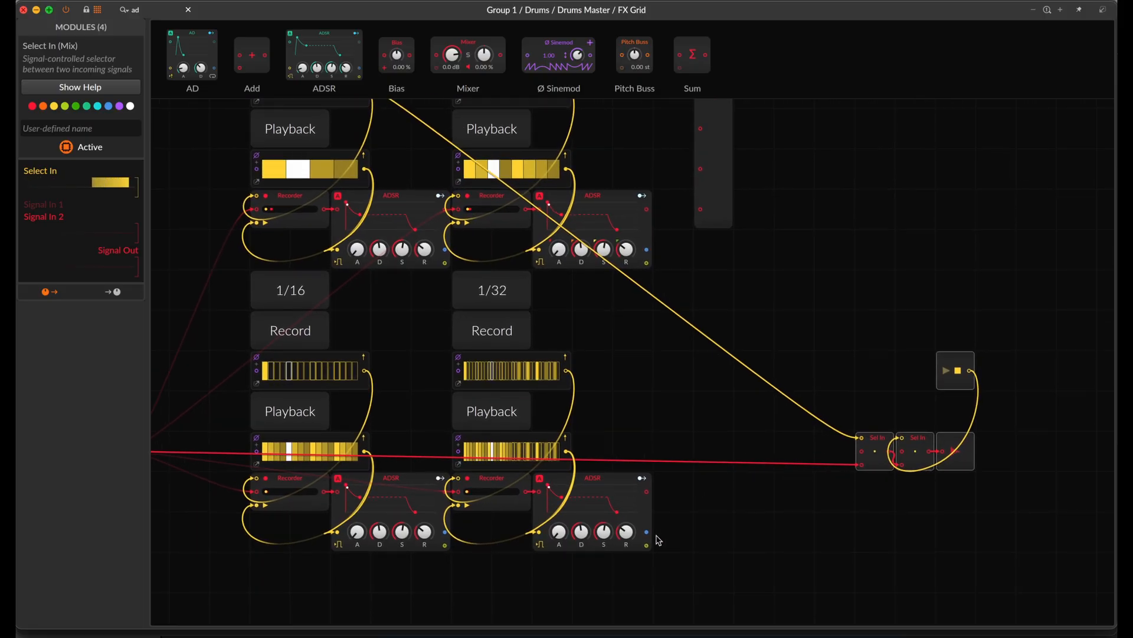
# Connect the 1/4 block's ADSR signal output to the Merge's first input and the 1/8 block's to the second.
pyautogui.scroll(3, 656, 537)
pyautogui.hscroll(1, 656, 537)
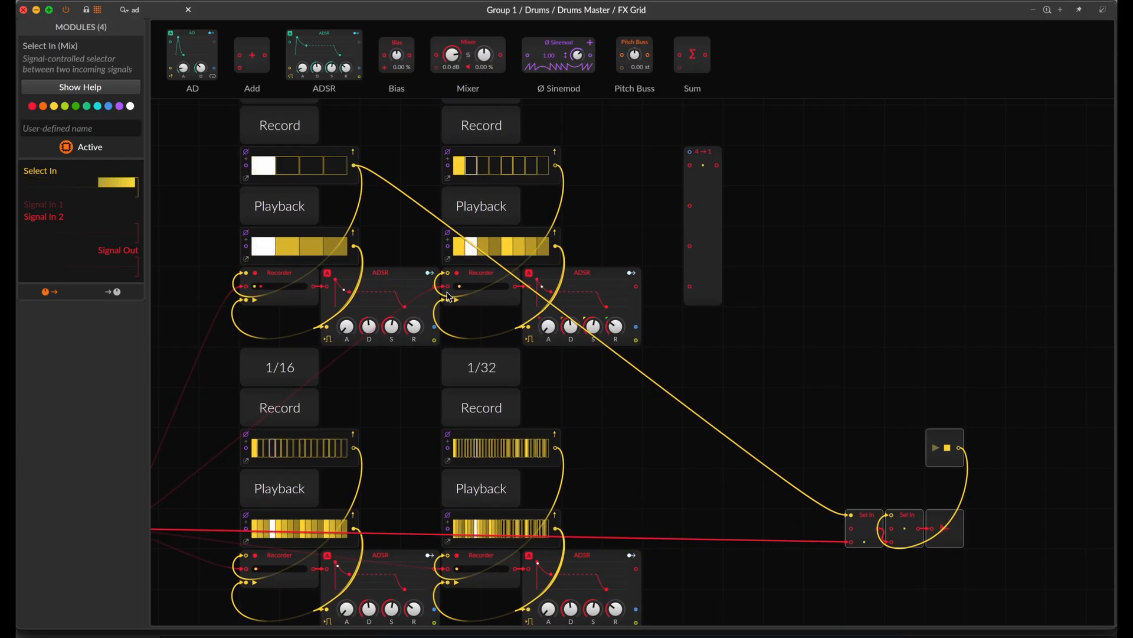
pyautogui.moveTo(447, 287); pyautogui.dragTo(689, 165)
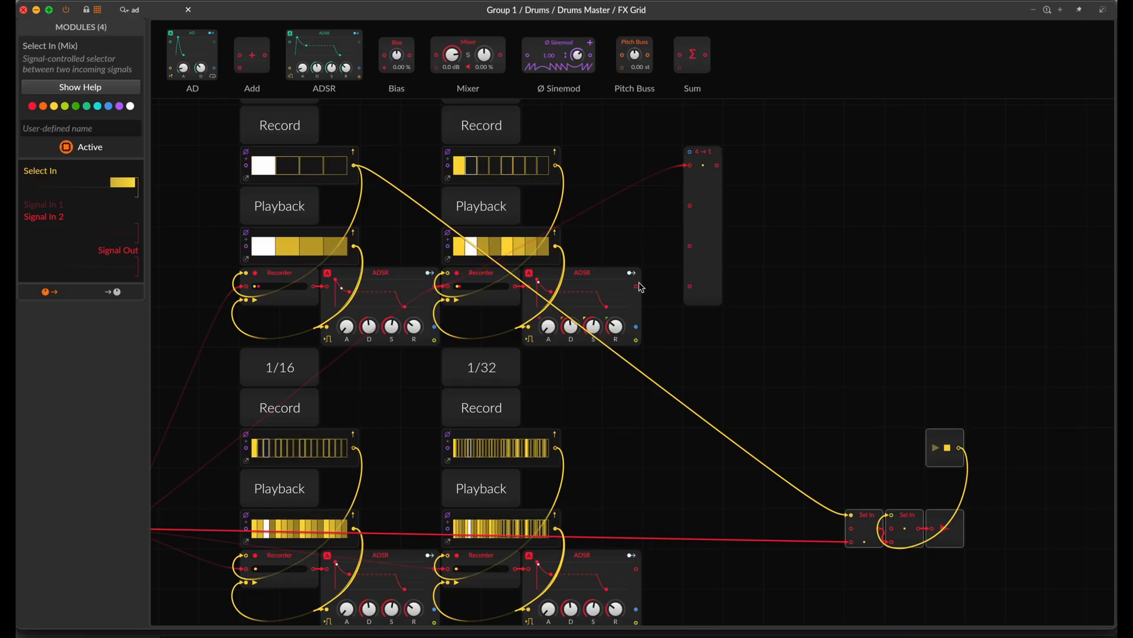
pyautogui.moveTo(635, 287); pyautogui.dragTo(689, 205)
pyautogui.scroll(-1, 595, 350)
pyautogui.hscroll(-1, 595, 351)
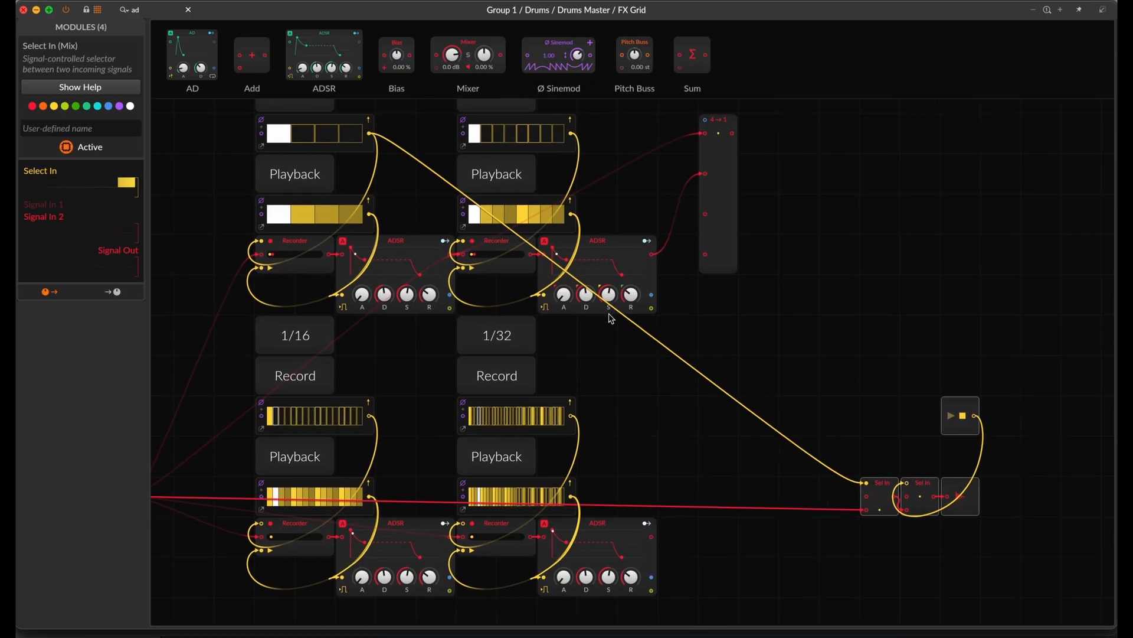
# Connect the 1/16 block's ADSR signal output to the Merge's third input and the 1/32 block's to the fourth.
pyautogui.moveTo(610, 314); pyautogui.dragTo(623, 303)
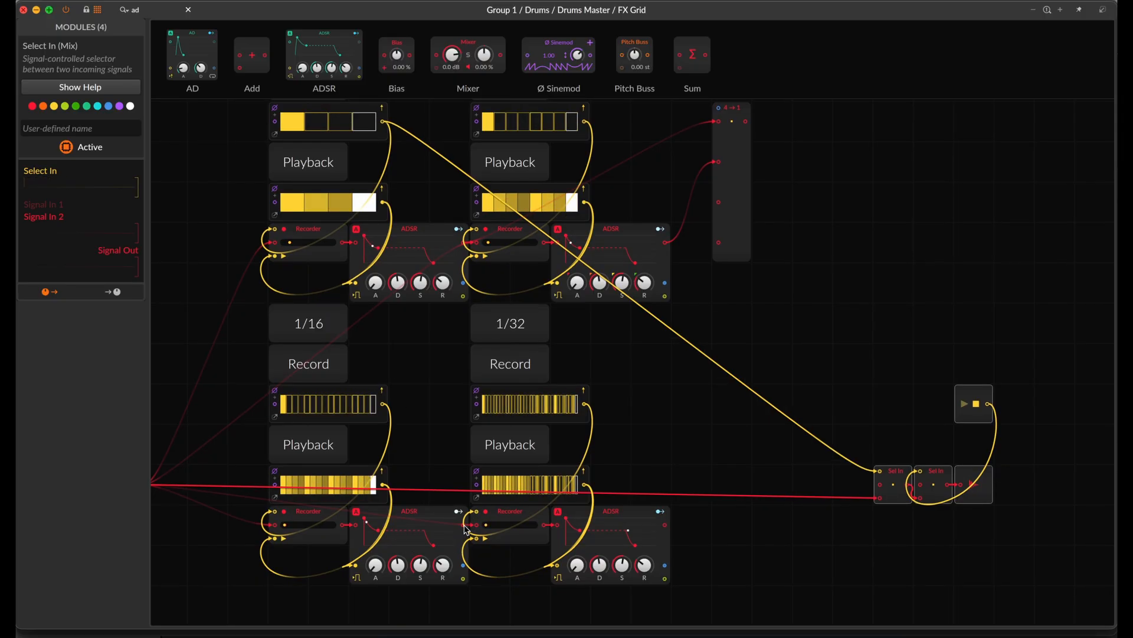
pyautogui.moveTo(466, 530); pyautogui.dragTo(717, 203)
pyautogui.hscroll(3, 620, 321)
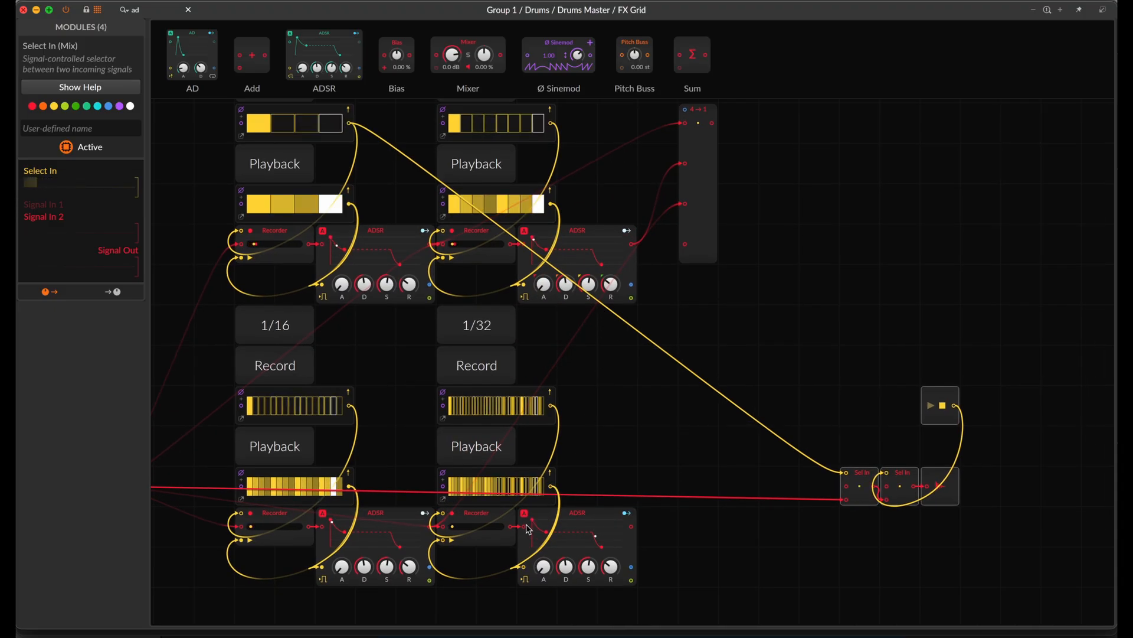
pyautogui.moveTo(529, 530); pyautogui.dragTo(686, 245)
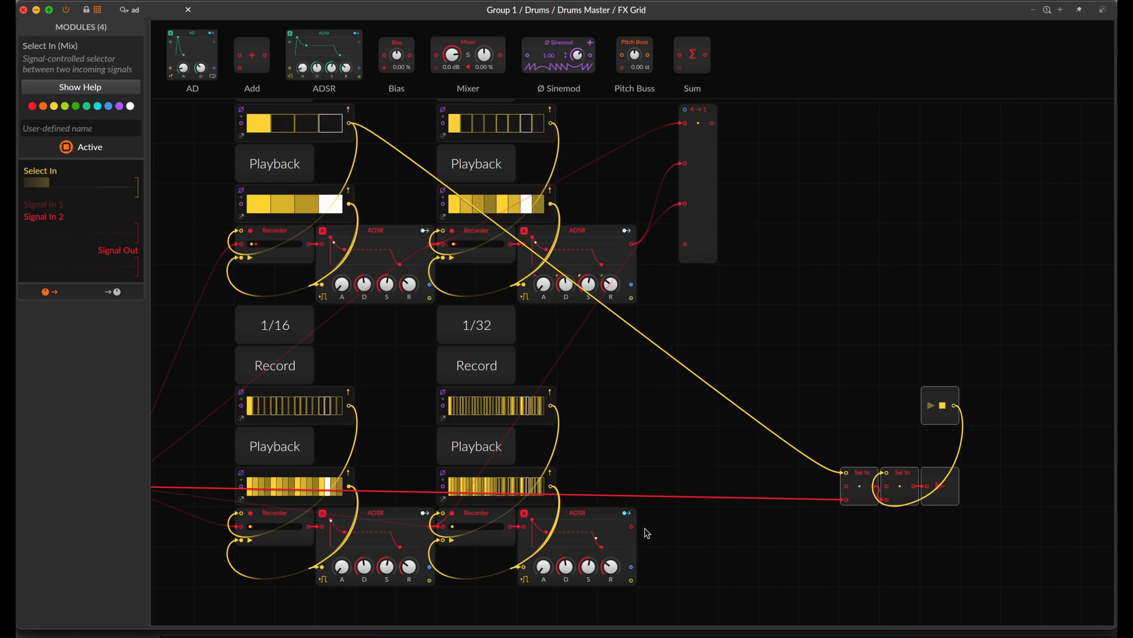
pyautogui.moveTo(633, 527); pyautogui.dragTo(690, 250)
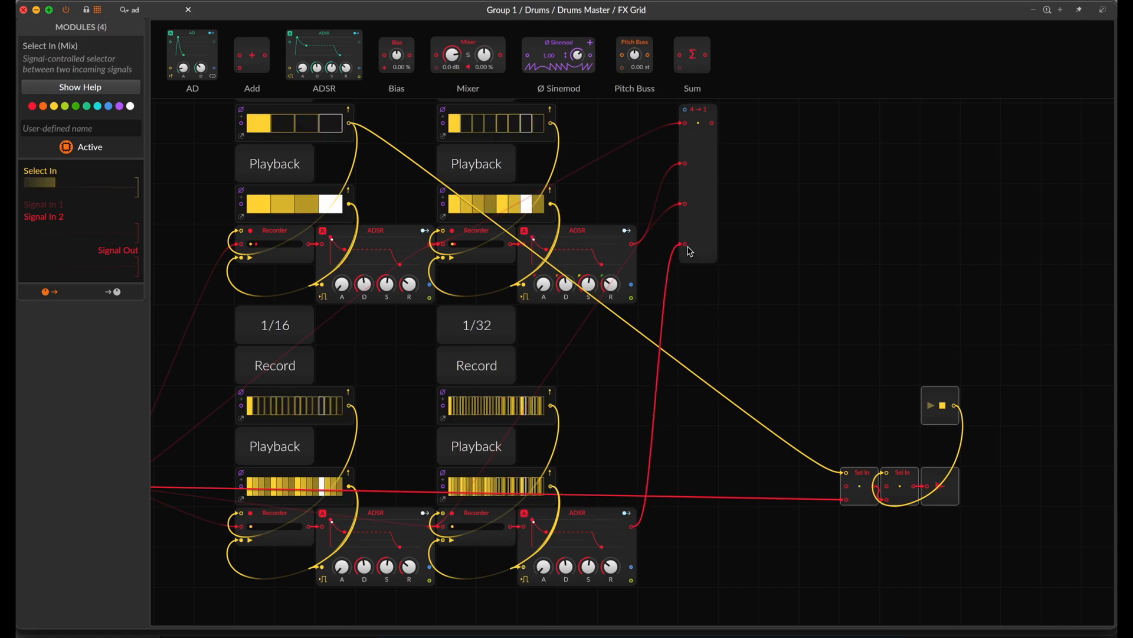
# Connect the Merge module's output to Signal In 1 of the first Select In.
pyautogui.hscroll(3, 690, 252)
pyautogui.scroll(2, 691, 251)
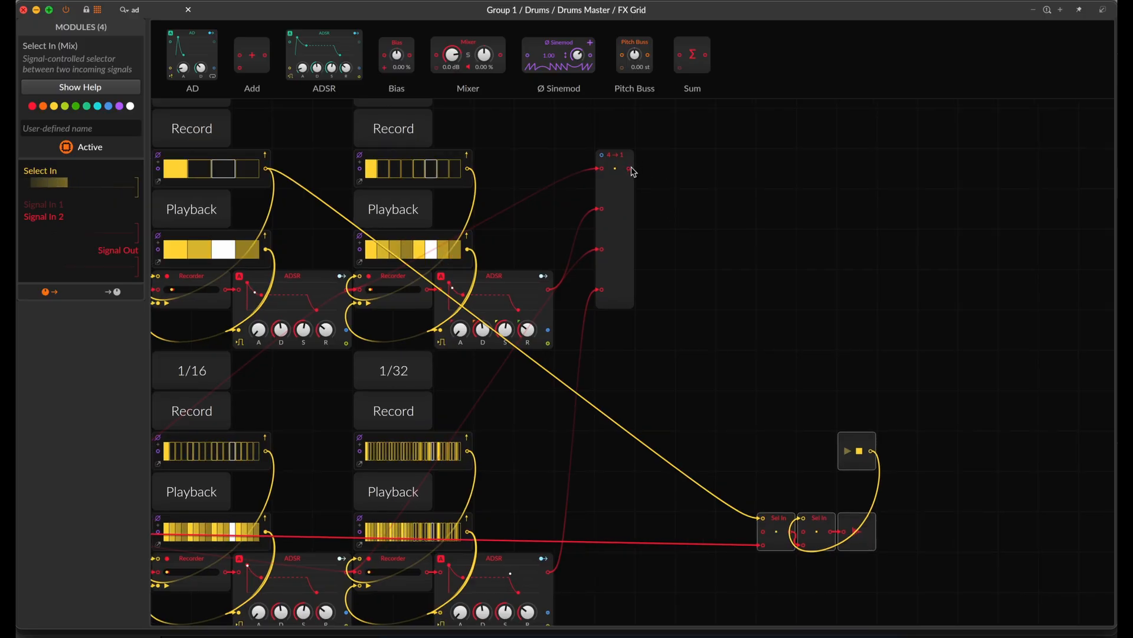
pyautogui.moveTo(631, 171); pyautogui.dragTo(683, 185)
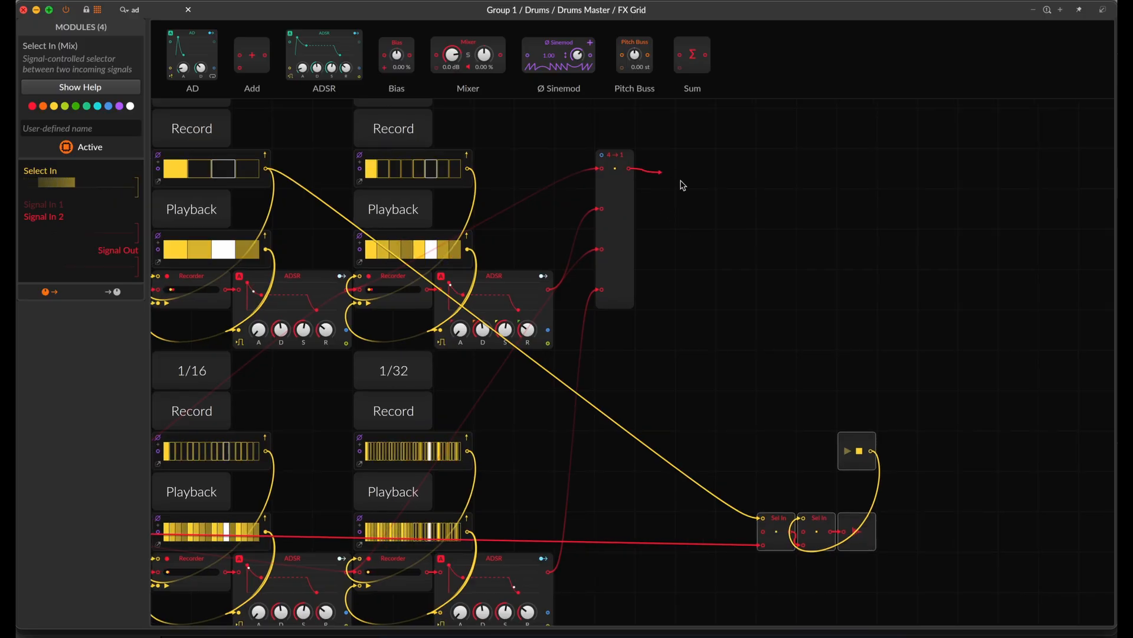
pyautogui.moveTo(710, 262); pyautogui.dragTo(779, 498)
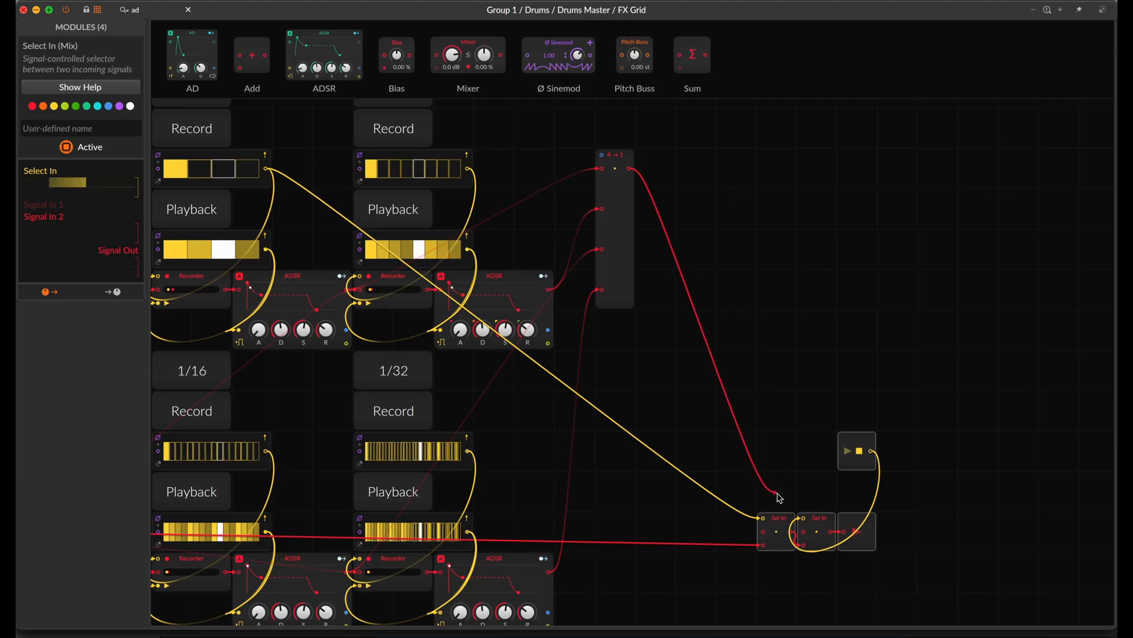
pyautogui.moveTo(779, 499); pyautogui.dragTo(762, 531)
pyautogui.hscroll(-2, 649, 342)
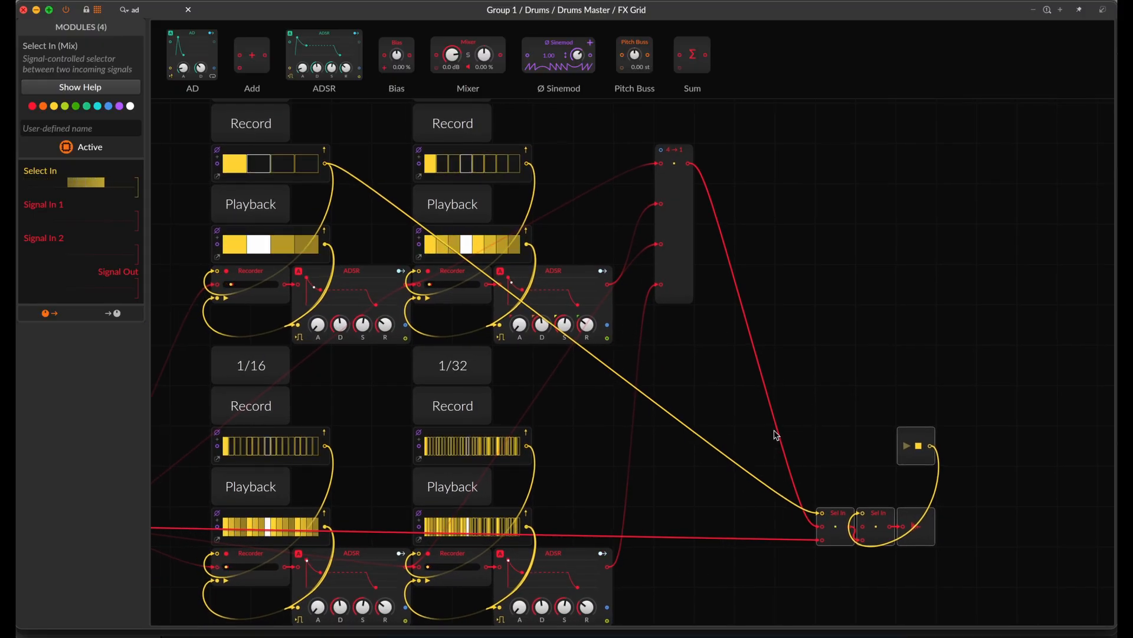
# Add a Value module directly above the Merge and connect its output to the Merge's selector input.
pyautogui.hscroll(1, 773, 436)
pyautogui.scroll(-1, 773, 435)
pyautogui.scroll(2, 772, 435)
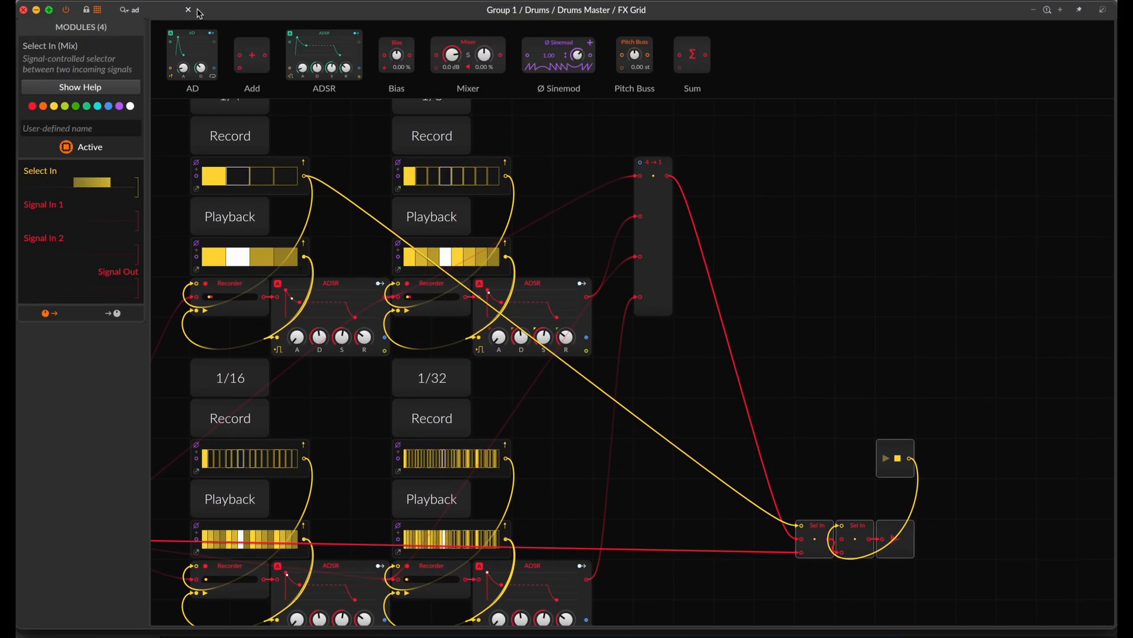
pyautogui.click(162, 13)
pyautogui.write('val')
pyautogui.moveTo(364, 55); pyautogui.dragTo(651, 166)
pyautogui.scroll(2, 651, 166)
pyautogui.moveTo(600, 206); pyautogui.dragTo(640, 195)
pyautogui.scroll(2, 639, 196)
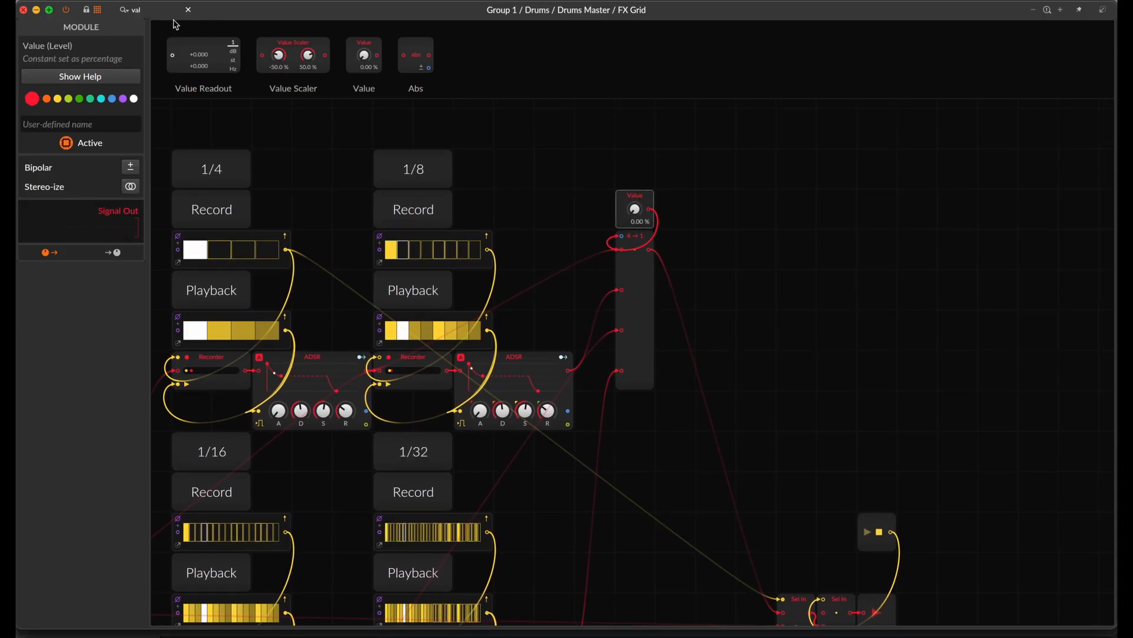
# Place a Label module above the Value module and name it Repeat sel.
pyautogui.doubleClick(150, 10)
pyautogui.write('lab')
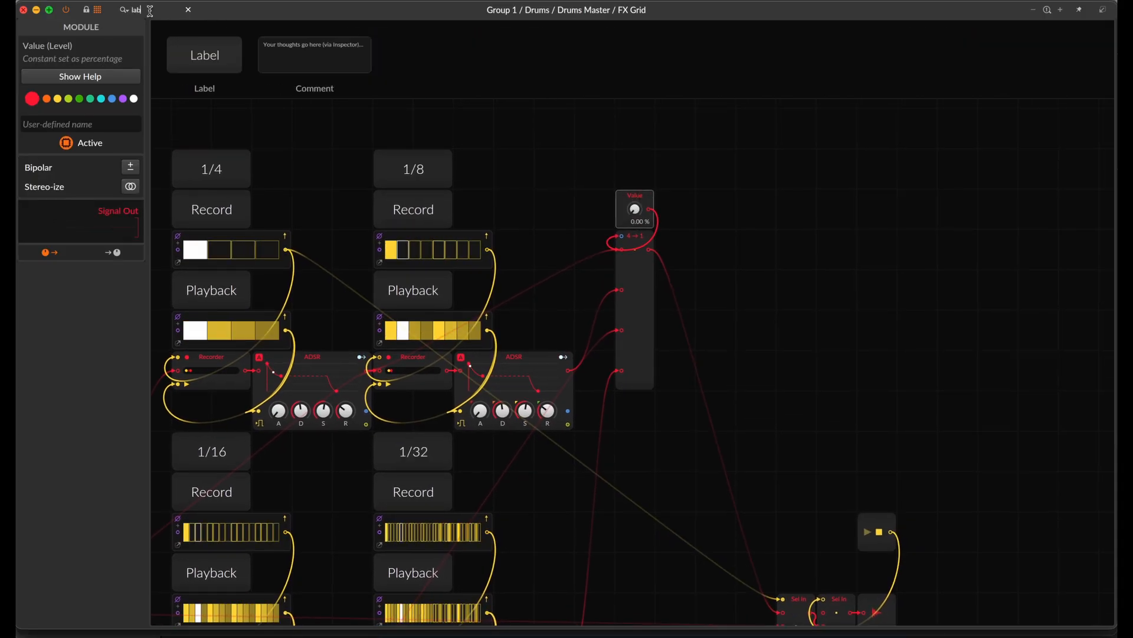
pyautogui.moveTo(208, 52); pyautogui.dragTo(623, 175)
pyautogui.click(624, 174)
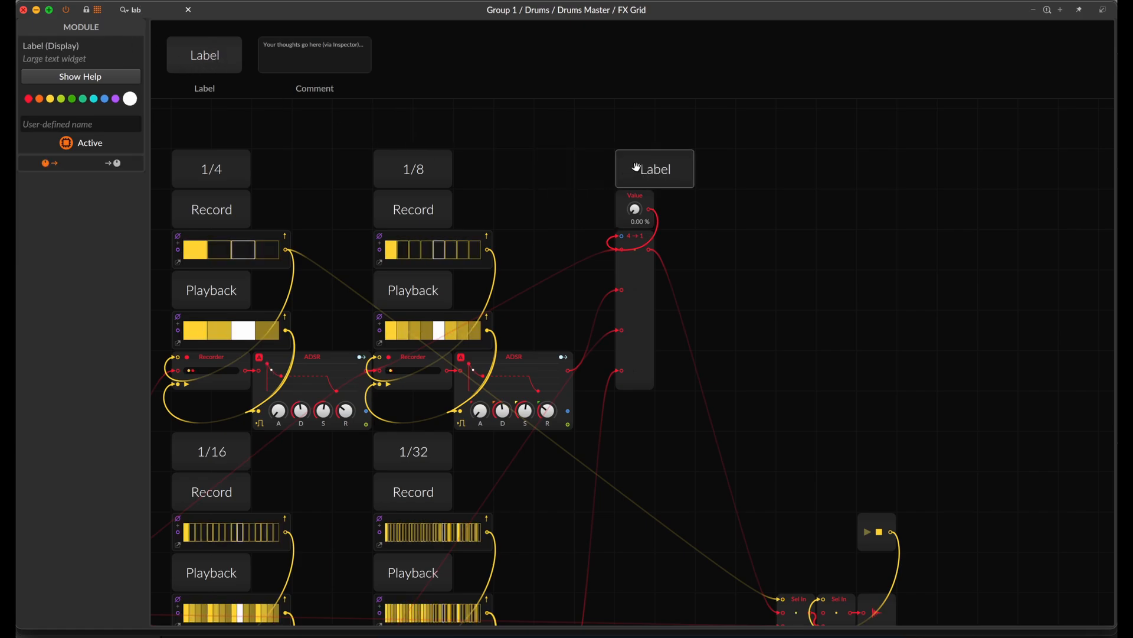
pyautogui.click(84, 124)
pyautogui.write('Repeat sel')
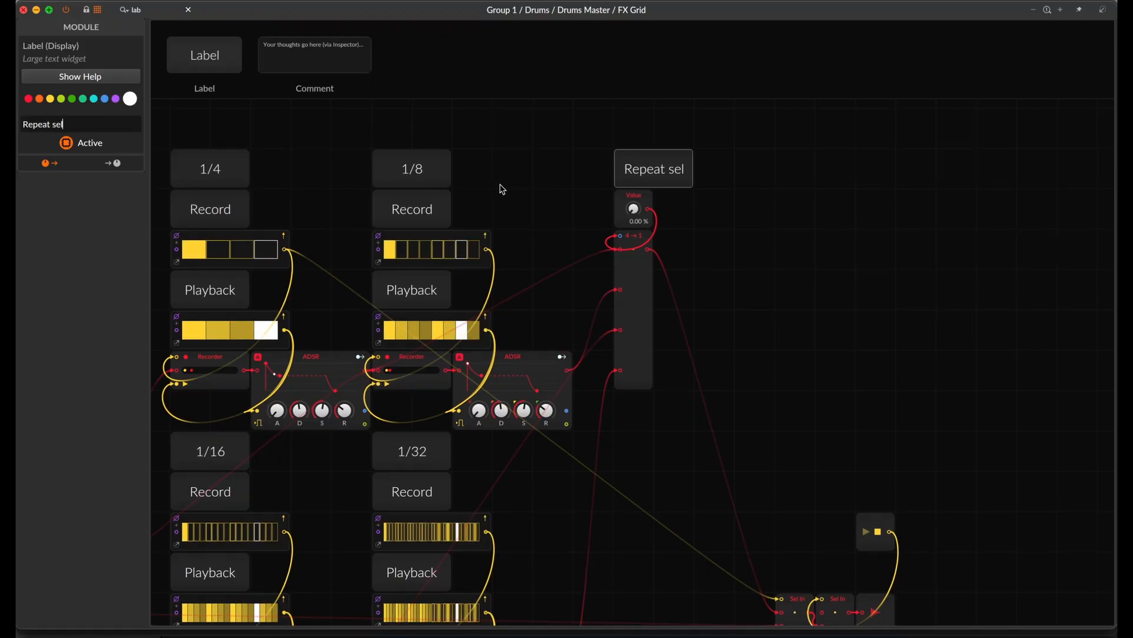
# Set the Value module that selects the repeat to 82.0 %.
pyautogui.hscroll(3, 498, 187)
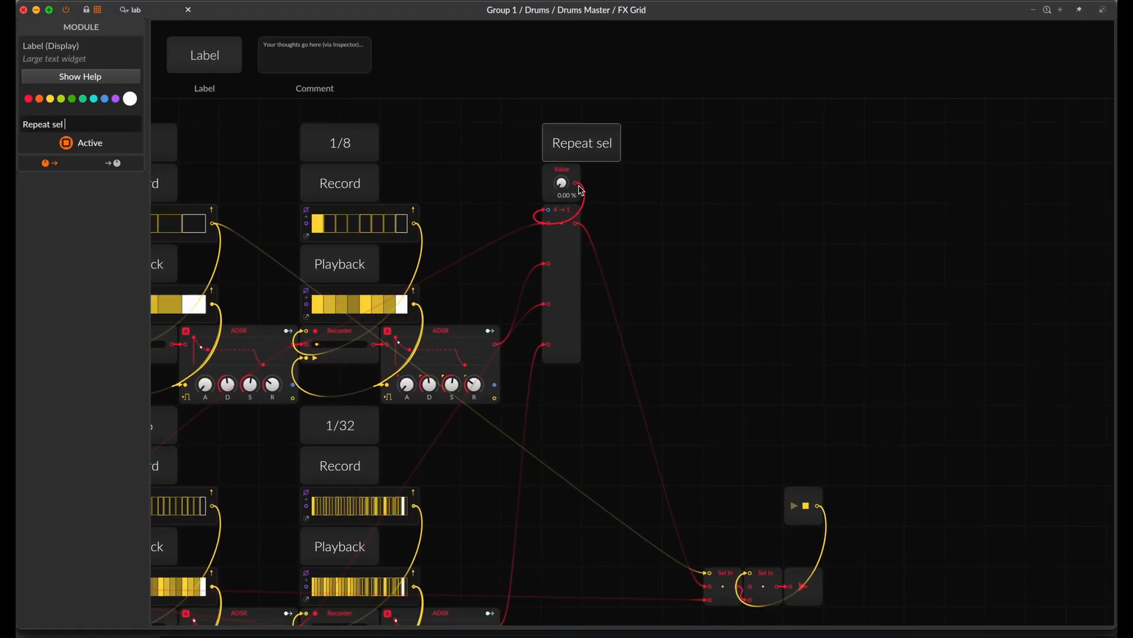
pyautogui.click(612, 207)
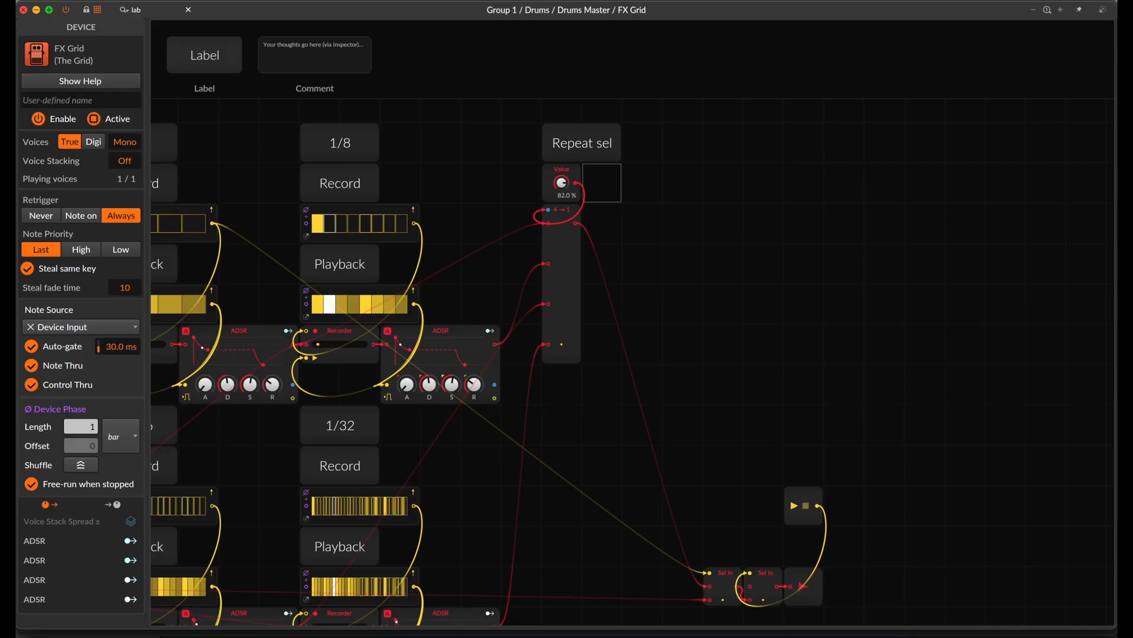
pyautogui.scroll(-5, 681, 322)
pyautogui.hscroll(-2, 681, 321)
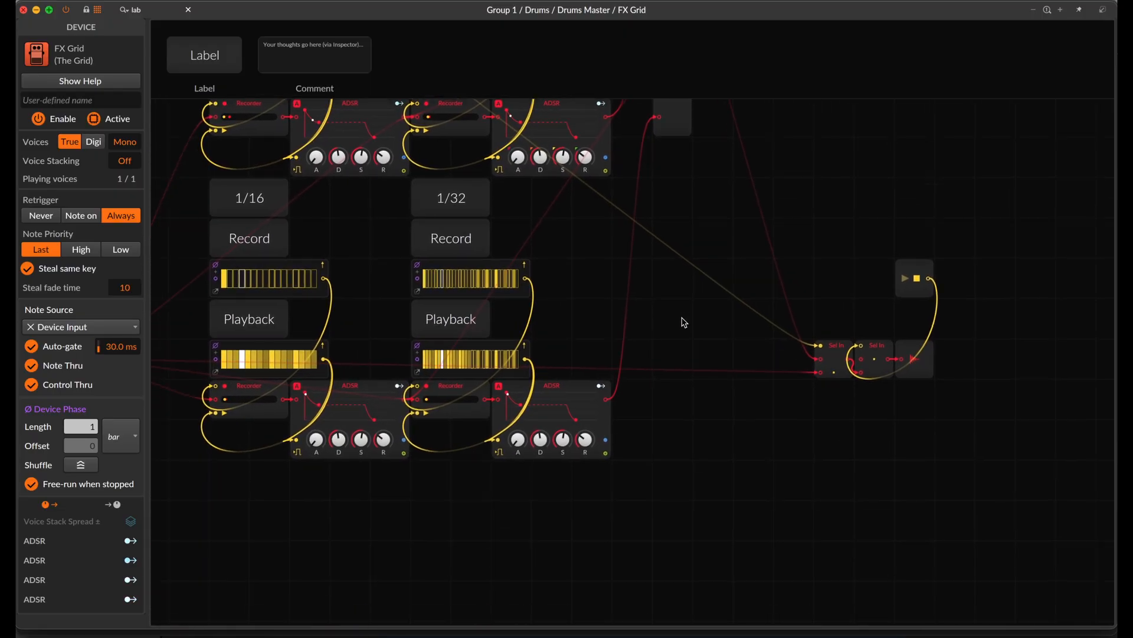
# Clear every step except the first in the Record gate pattern of the 1/32 block.
pyautogui.scroll(4, 484, 360)
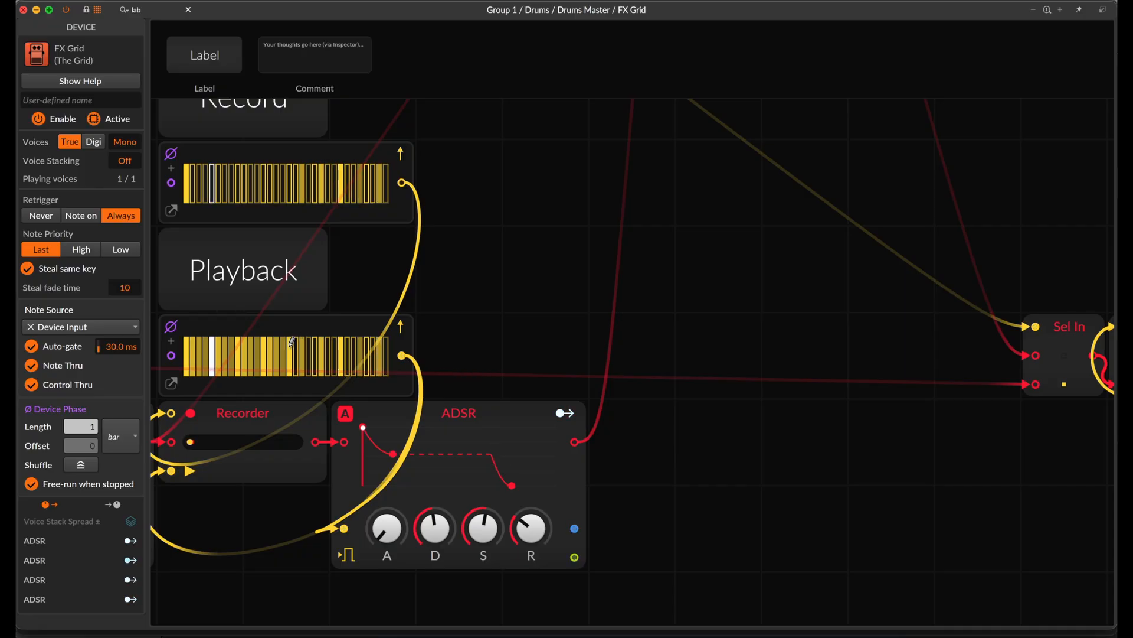
pyautogui.scroll(-4, 470, 342)
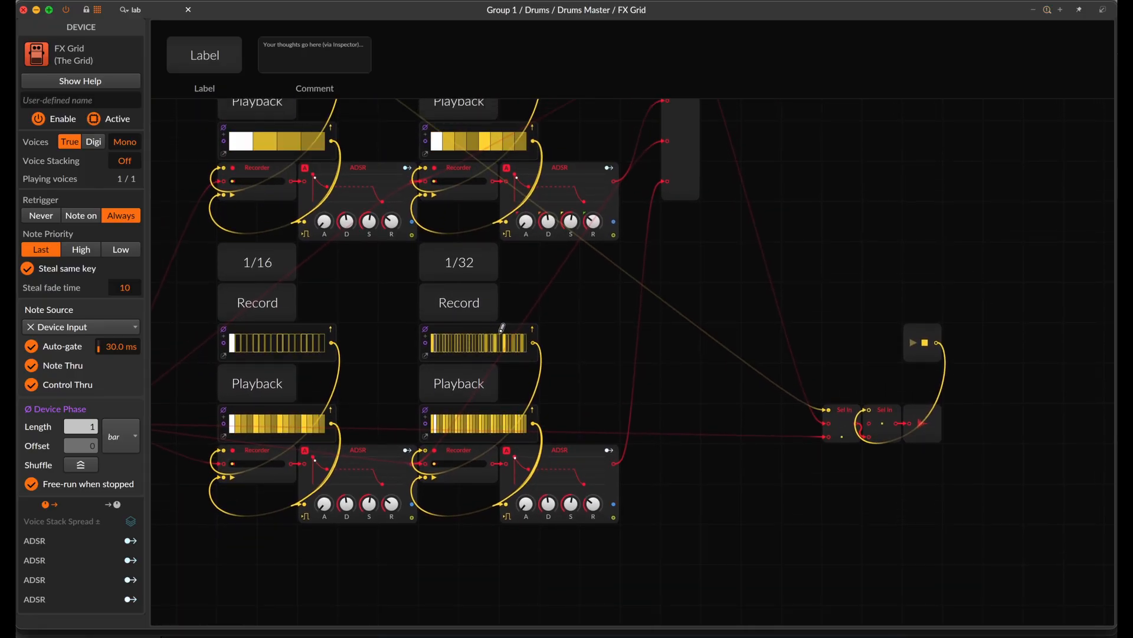
pyautogui.scroll(3, 499, 337)
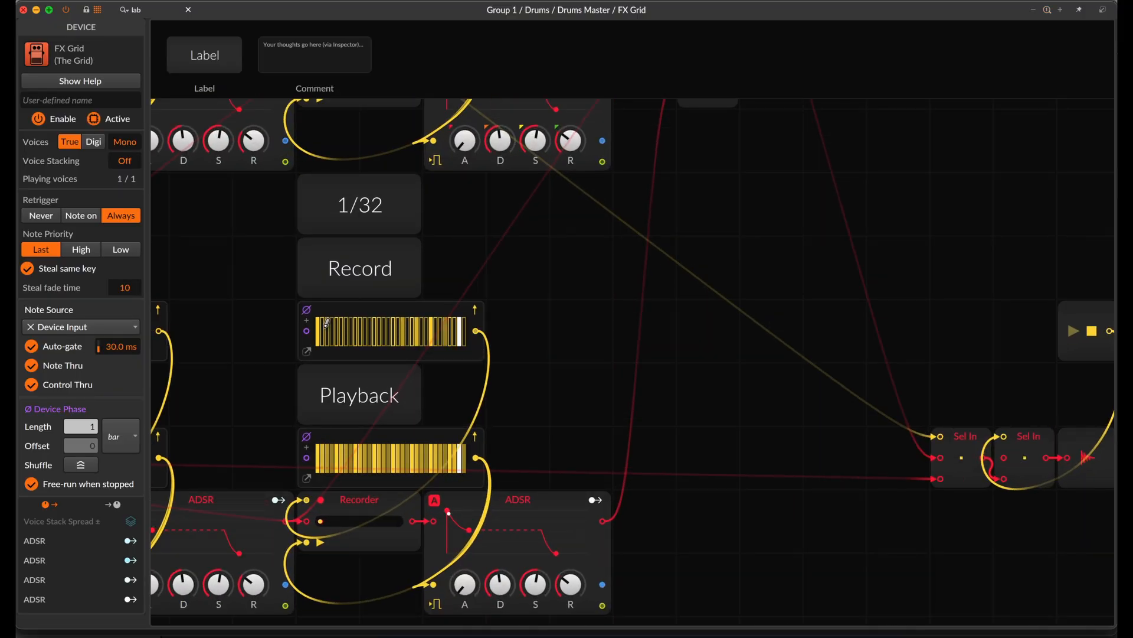
pyautogui.moveTo(327, 323); pyautogui.dragTo(519, 335)
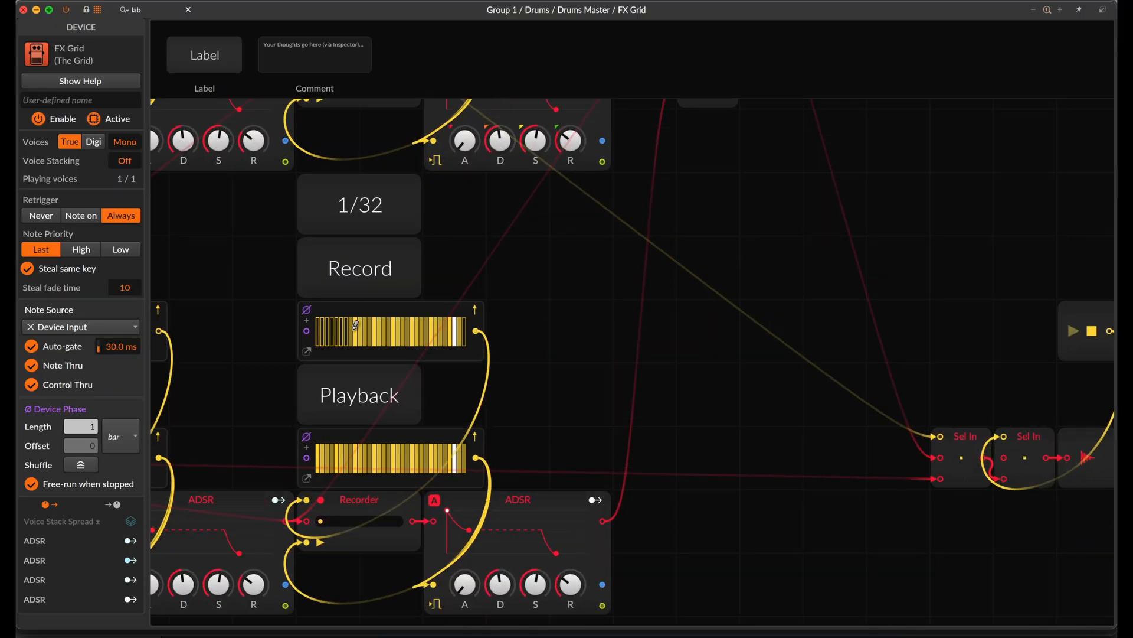
pyautogui.moveTo(355, 324); pyautogui.dragTo(487, 331)
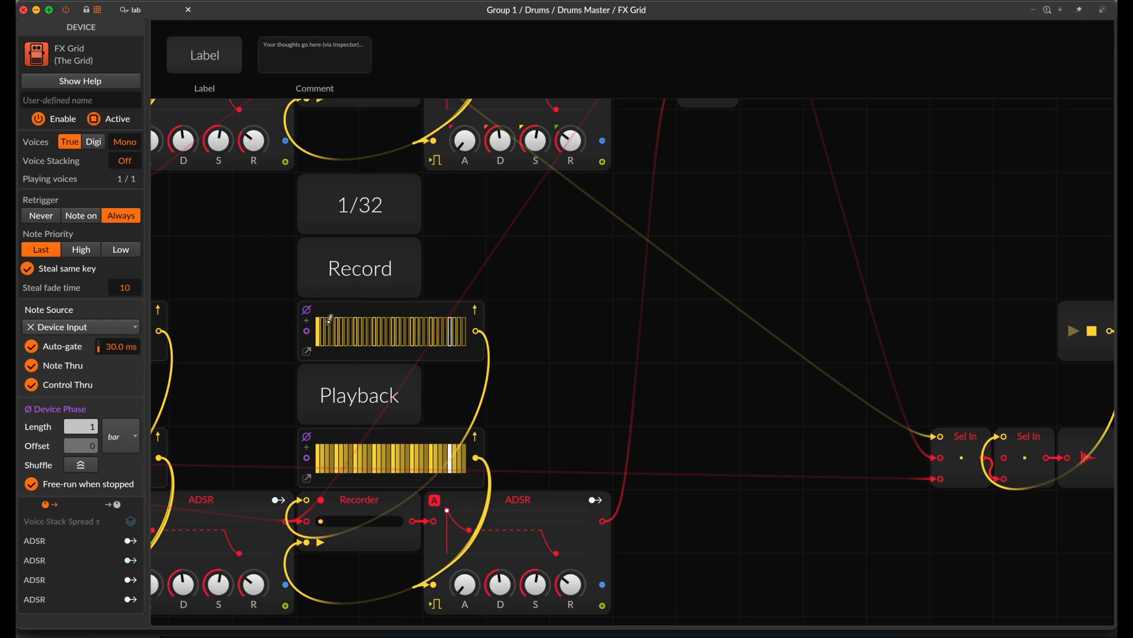
pyautogui.scroll(-3, 507, 371)
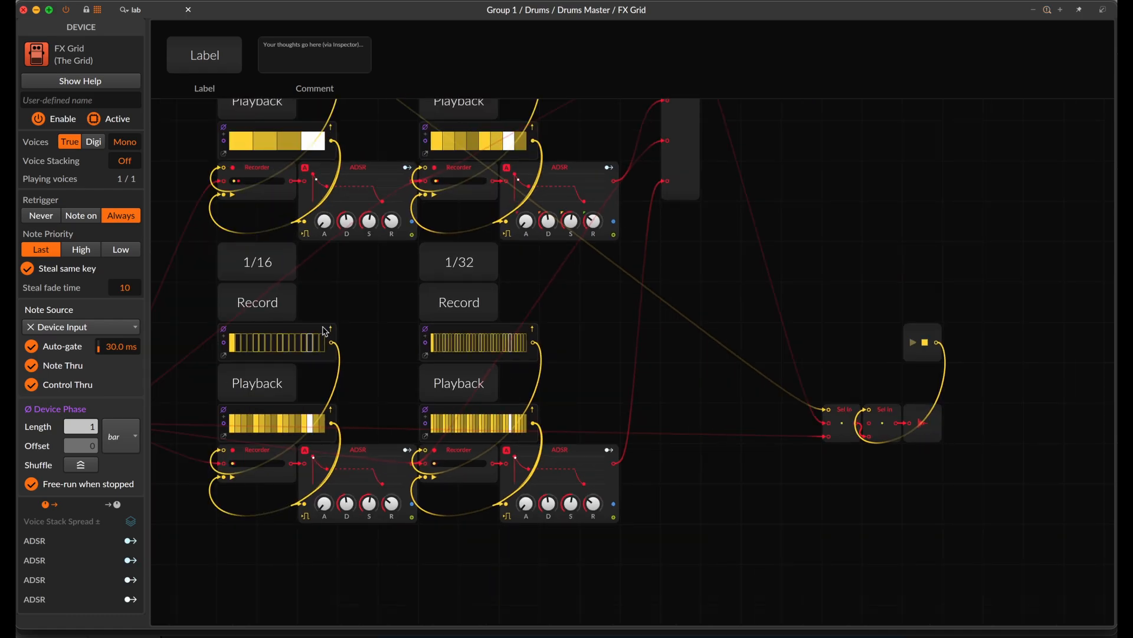
# Duplicate the Repeat sel label with its Value and Merge modules and place the copy level with the original, closer to the output.
pyautogui.scroll(3, 623, 422)
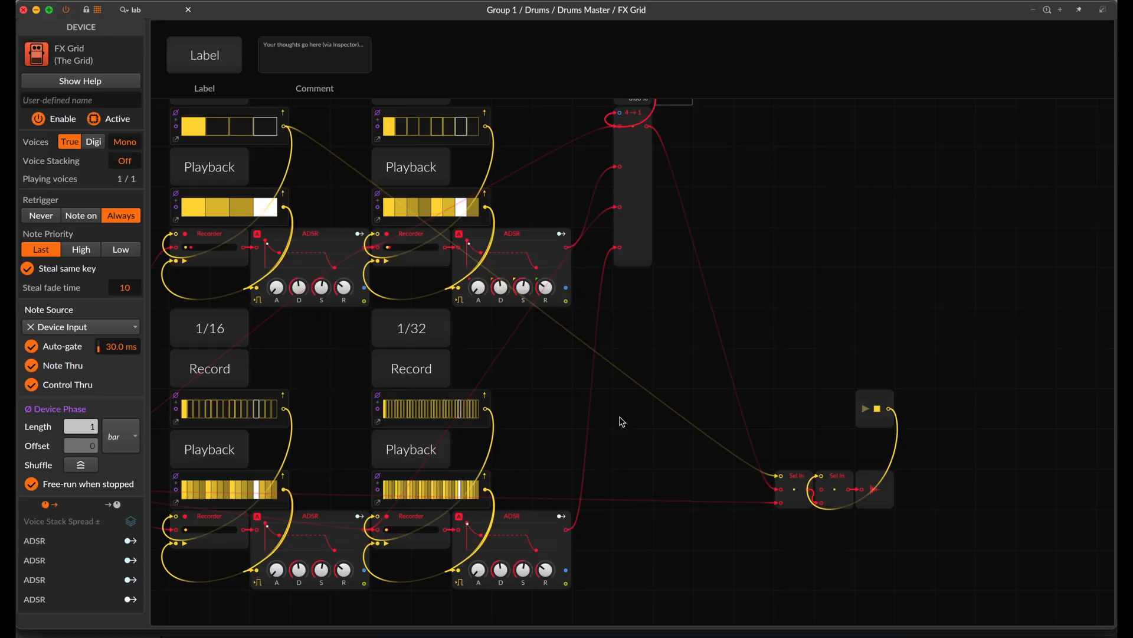
pyautogui.scroll(4, 600, 362)
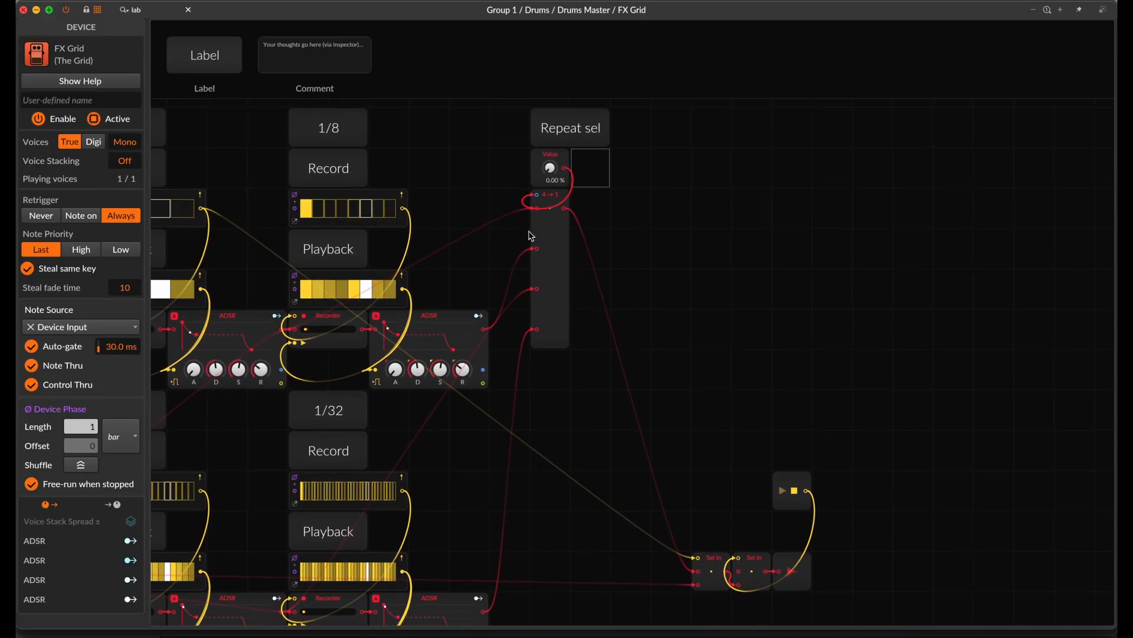
pyautogui.hscroll(2, 530, 236)
pyautogui.moveTo(599, 125); pyautogui.dragTo(473, 329)
pyautogui.hotkey('ctrl', 'd')
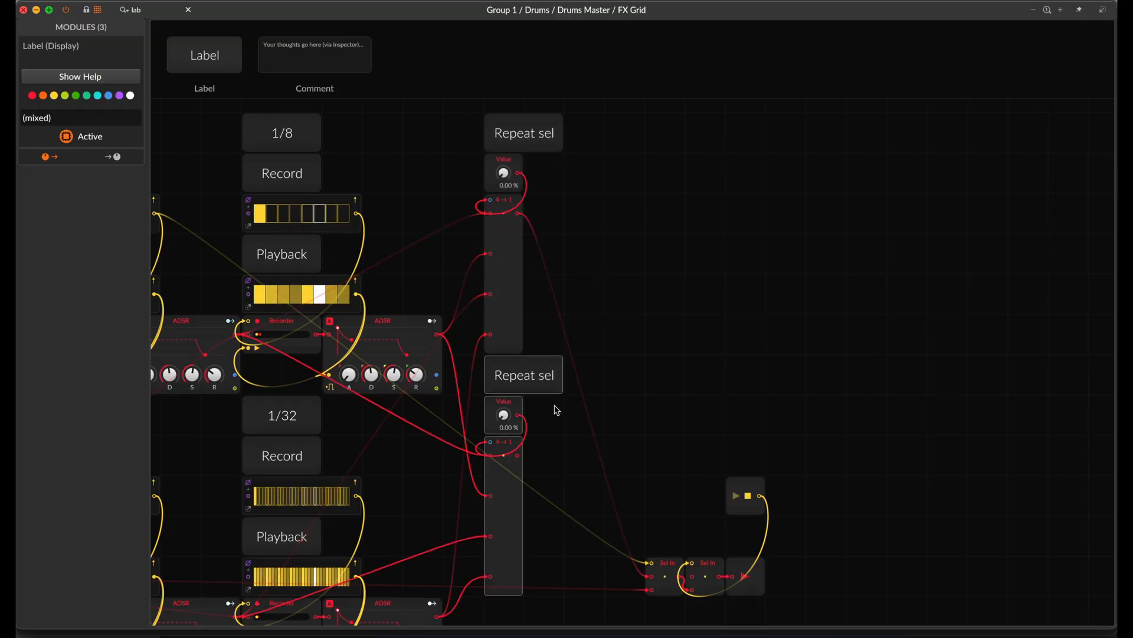
pyautogui.moveTo(507, 485); pyautogui.dragTo(715, 243)
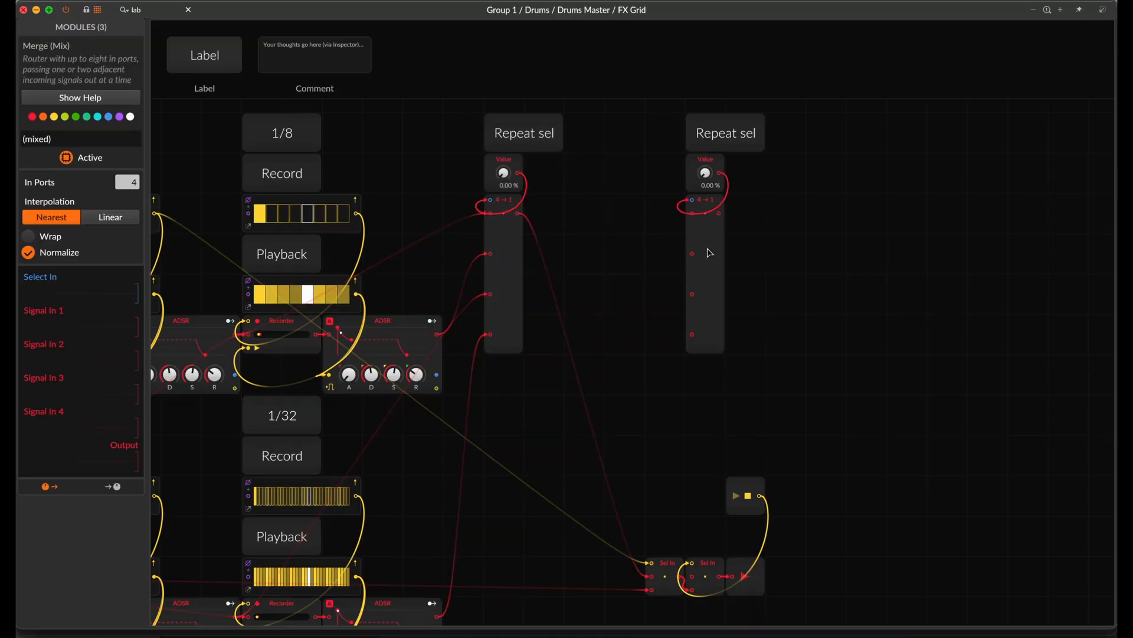
# Rename the duplicated label as Gate Sel.
pyautogui.hscroll(2, 710, 253)
pyautogui.click(688, 152)
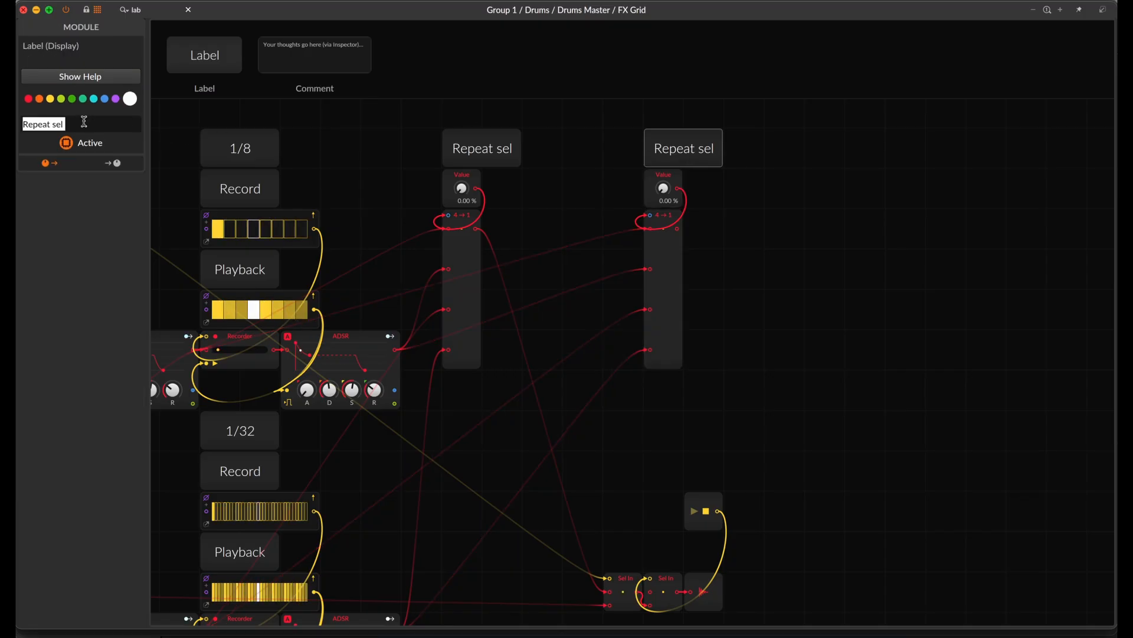
pyautogui.hscroll(-1, 204, 167)
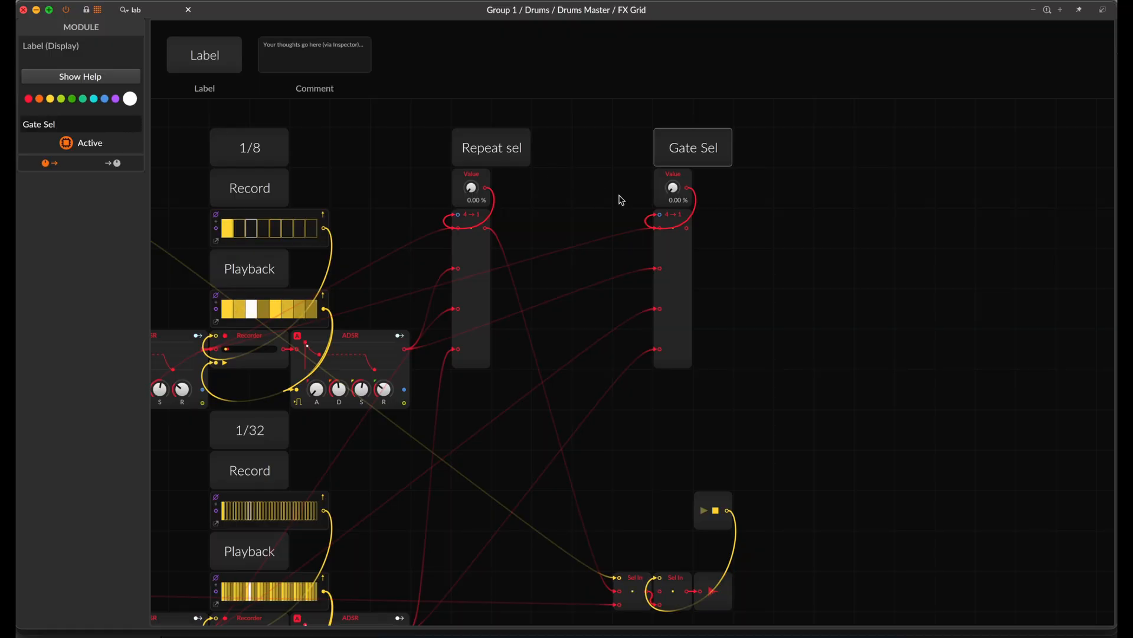
# Delete the copied Value module under Gate Sel and connect the Repeat sel Value to the Gate Sel Merge's Select In.
pyautogui.hscroll(-5, 699, 246)
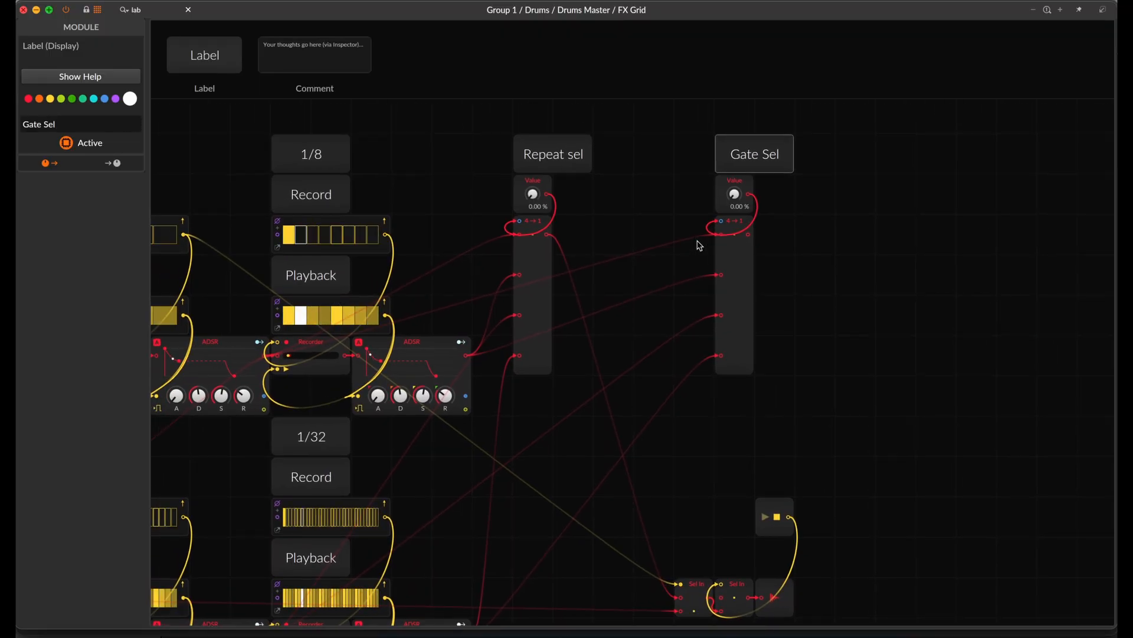
pyautogui.click(745, 185)
pyautogui.press('Delete')
pyautogui.click(717, 226)
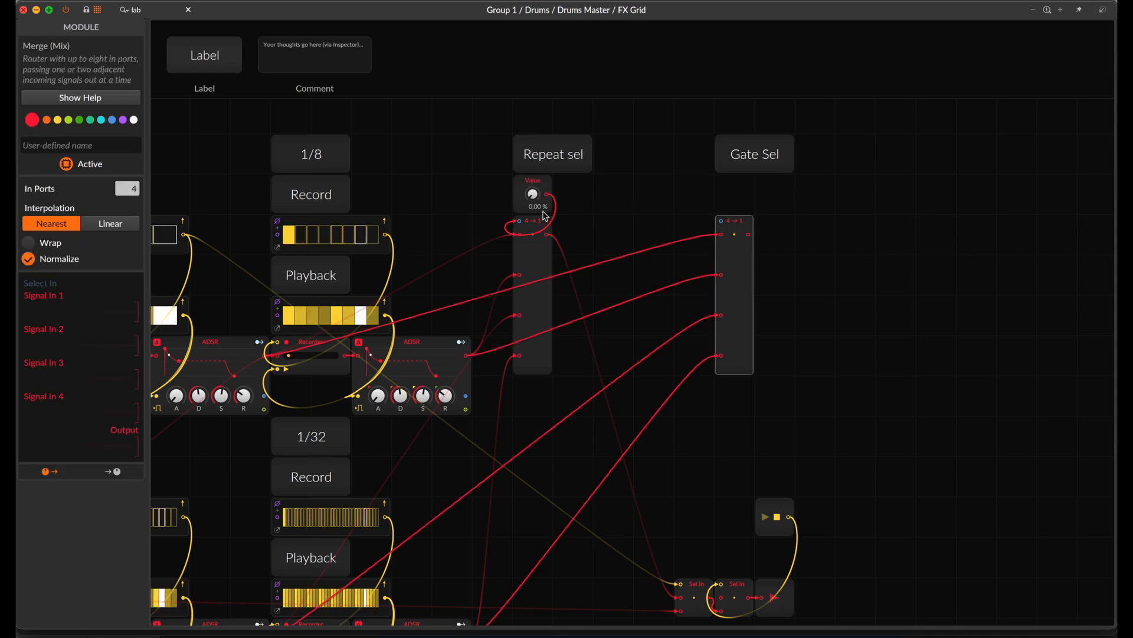
pyautogui.moveTo(725, 221); pyautogui.dragTo(723, 219)
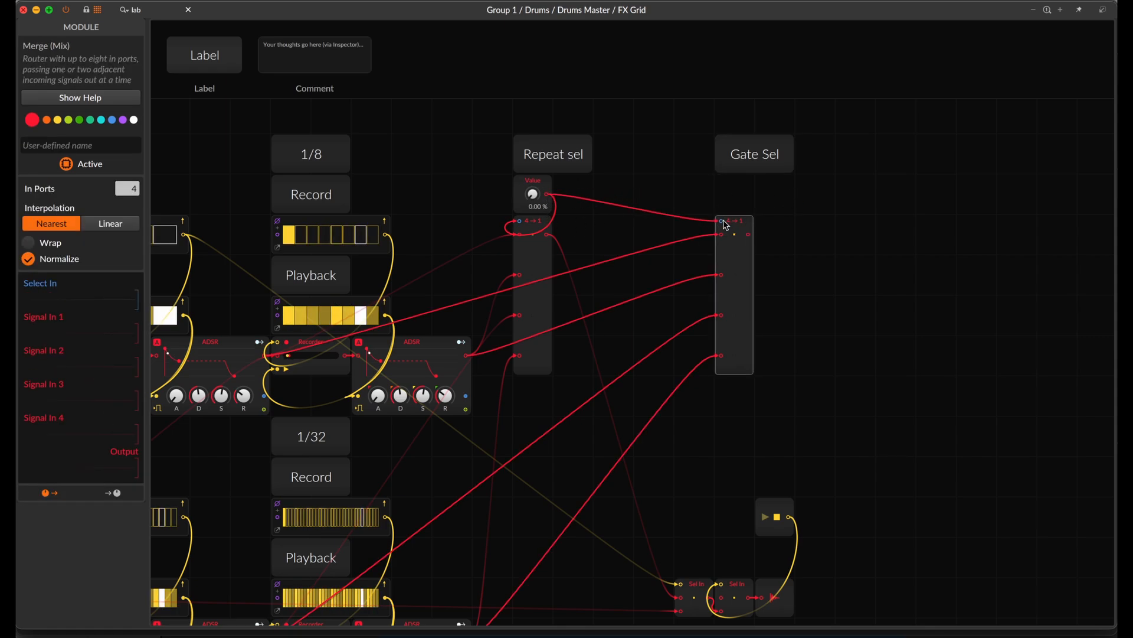
# Connect the Record gate outputs of the 1/4, 1/8, 1/16 and 1/32 blocks to Signal In 1 to 4 of the Gate Sel Merge.
pyautogui.scroll(-3, 658, 293)
pyautogui.hscroll(-3, 657, 294)
pyautogui.hscroll(-5, 464, 202)
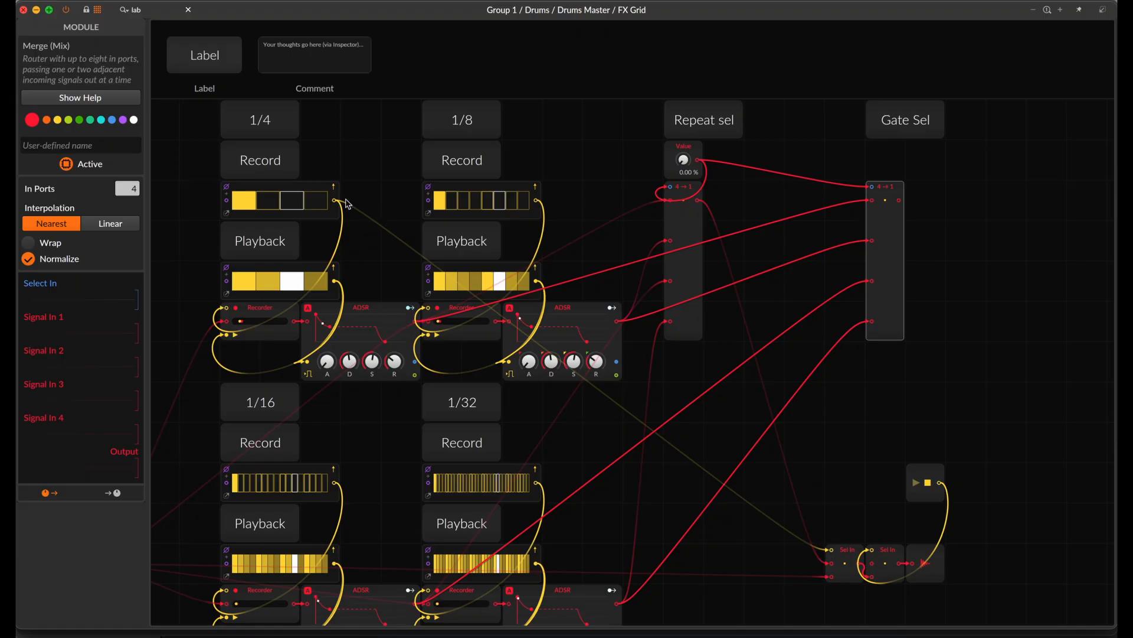
pyautogui.moveTo(336, 202); pyautogui.dragTo(872, 201)
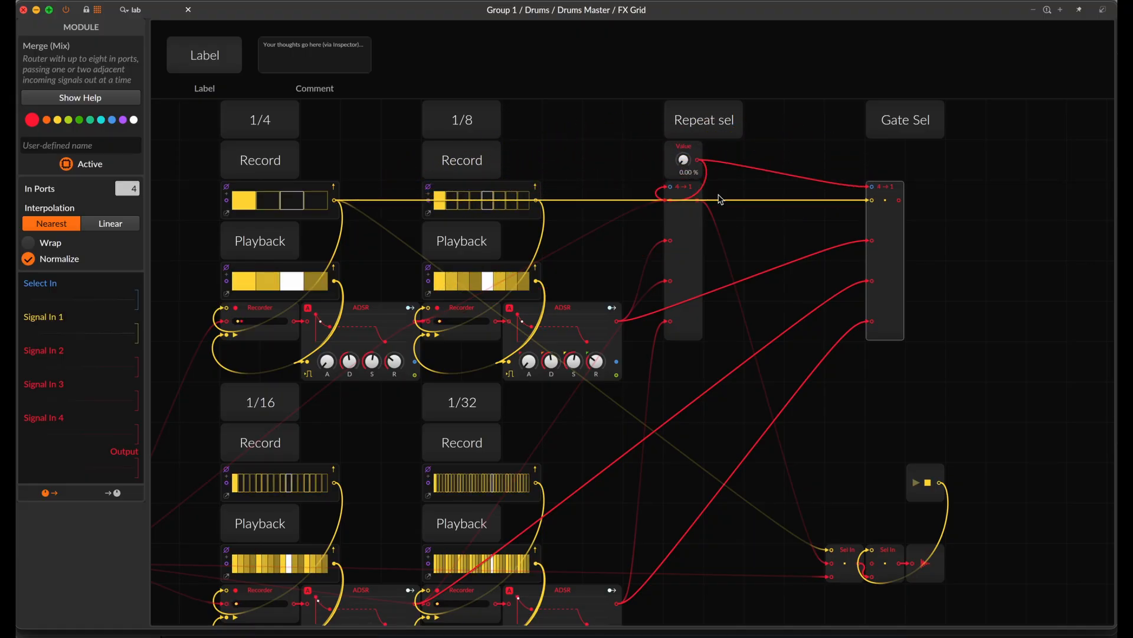
pyautogui.moveTo(536, 201); pyautogui.dragTo(871, 241)
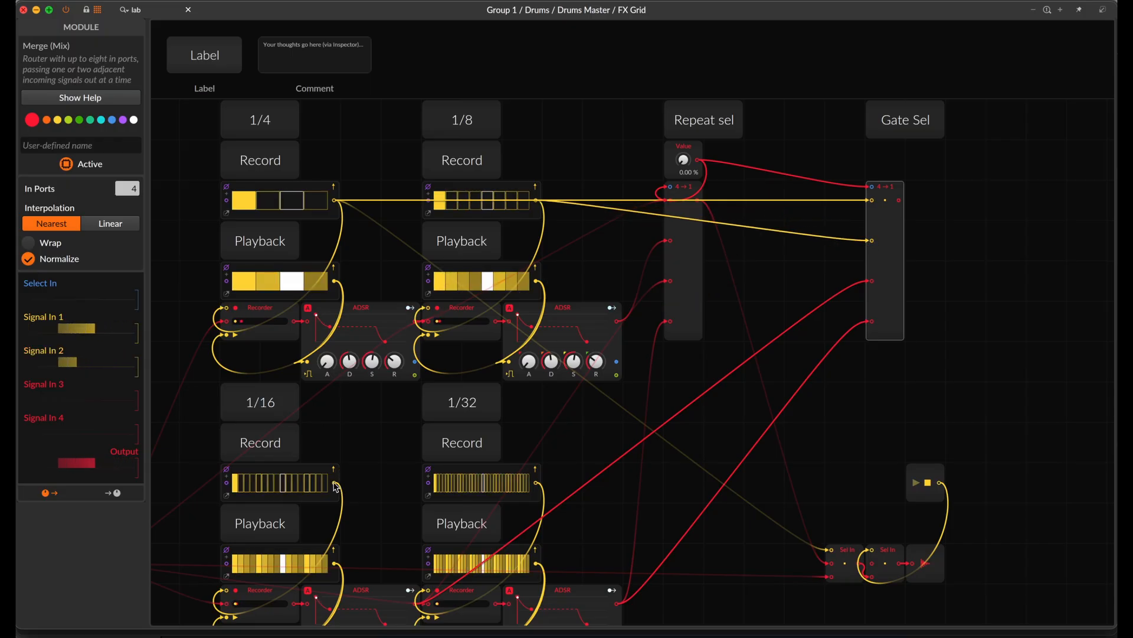
pyautogui.moveTo(335, 483); pyautogui.dragTo(872, 281)
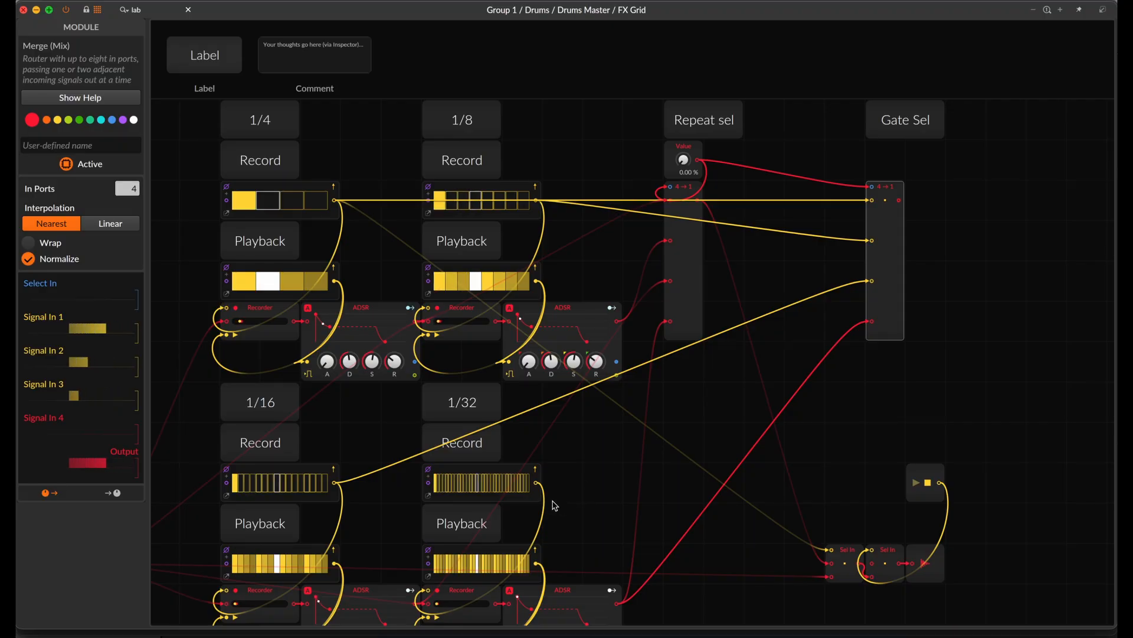
pyautogui.moveTo(539, 488); pyautogui.dragTo(873, 322)
# Connect the Gate Sel Merge's output to the selector input of the first Select In, replacing the 1/4 Record gate connection.
pyautogui.hscroll(5, 873, 325)
pyautogui.scroll(-3, 873, 325)
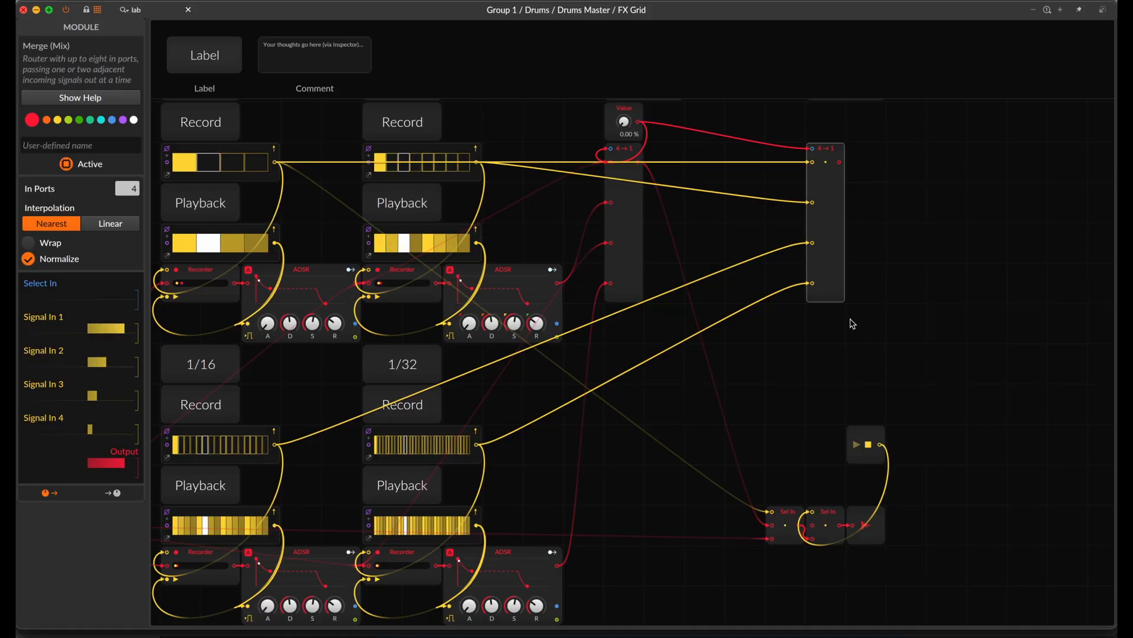
pyautogui.hscroll(-3, 521, 259)
pyautogui.scroll(2, 521, 260)
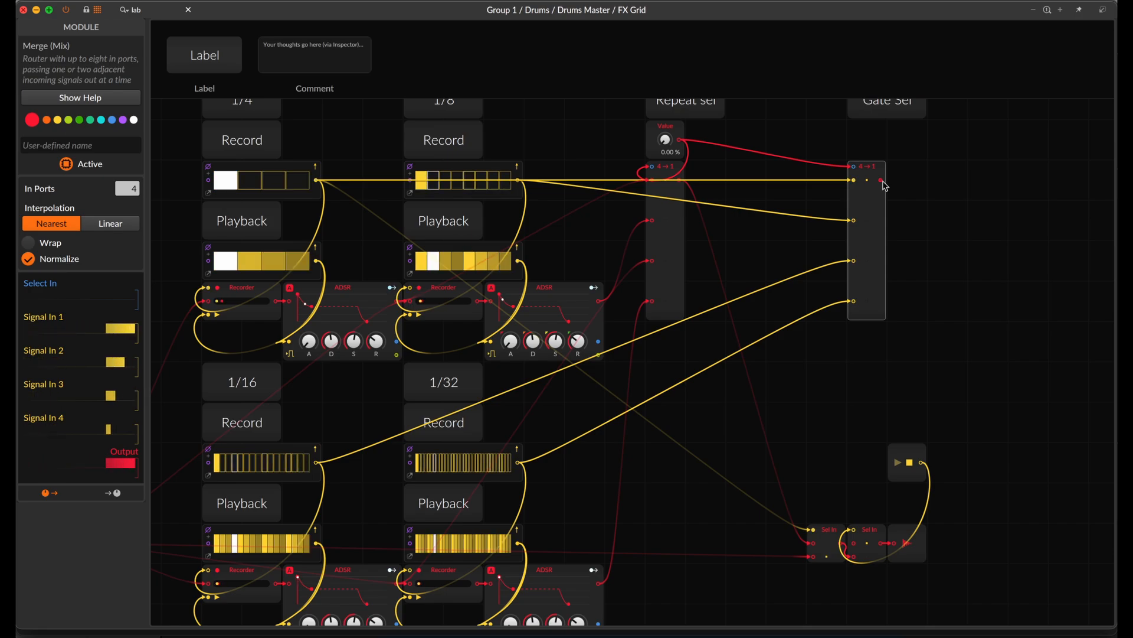
pyautogui.moveTo(883, 182); pyautogui.dragTo(813, 529)
pyautogui.scroll(-3, 814, 569)
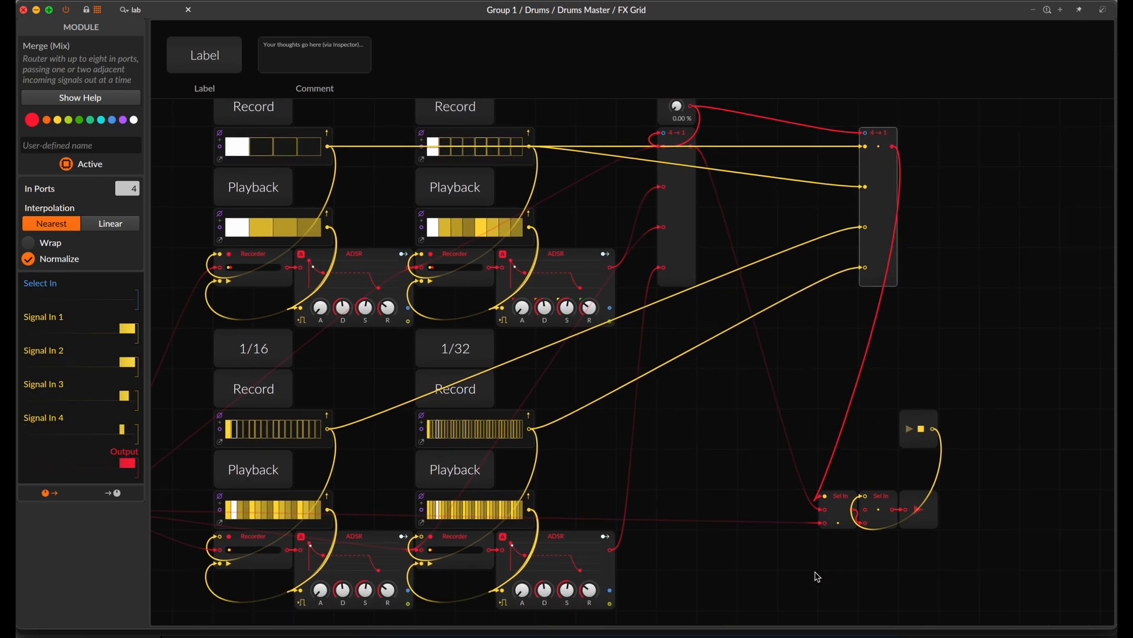
# Try out the repeat lengths with the Repeat sel Value knob and return it to 0.00 %.
pyautogui.scroll(3, 816, 573)
pyautogui.hscroll(-2, 817, 576)
pyautogui.scroll(-1, 818, 576)
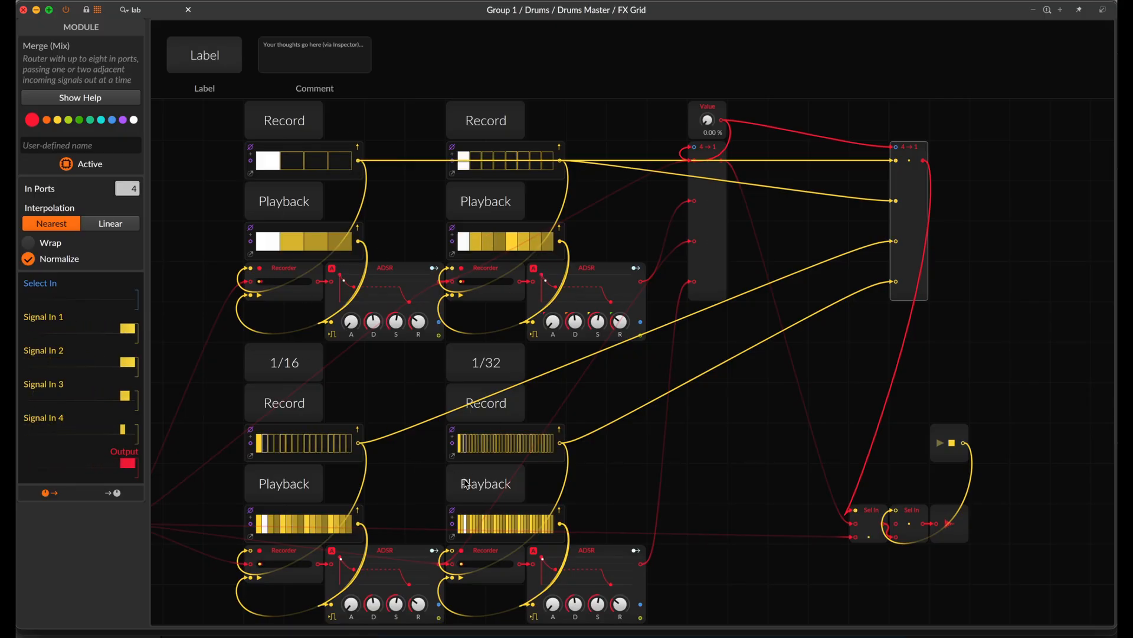
pyautogui.hscroll(5, 716, 405)
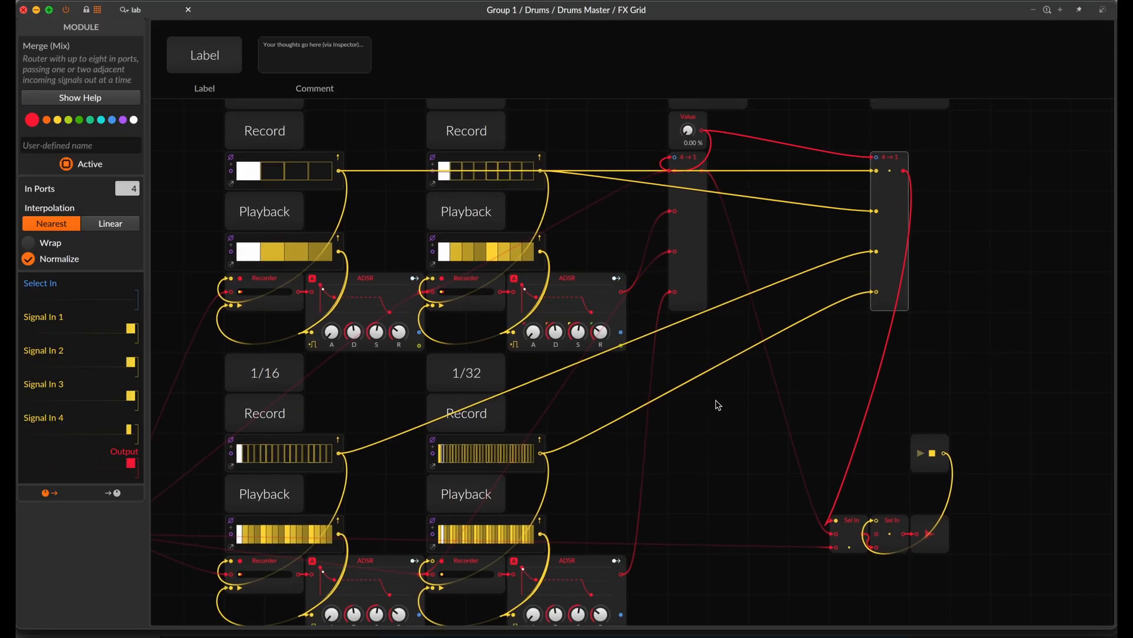
pyautogui.hscroll(1, 716, 404)
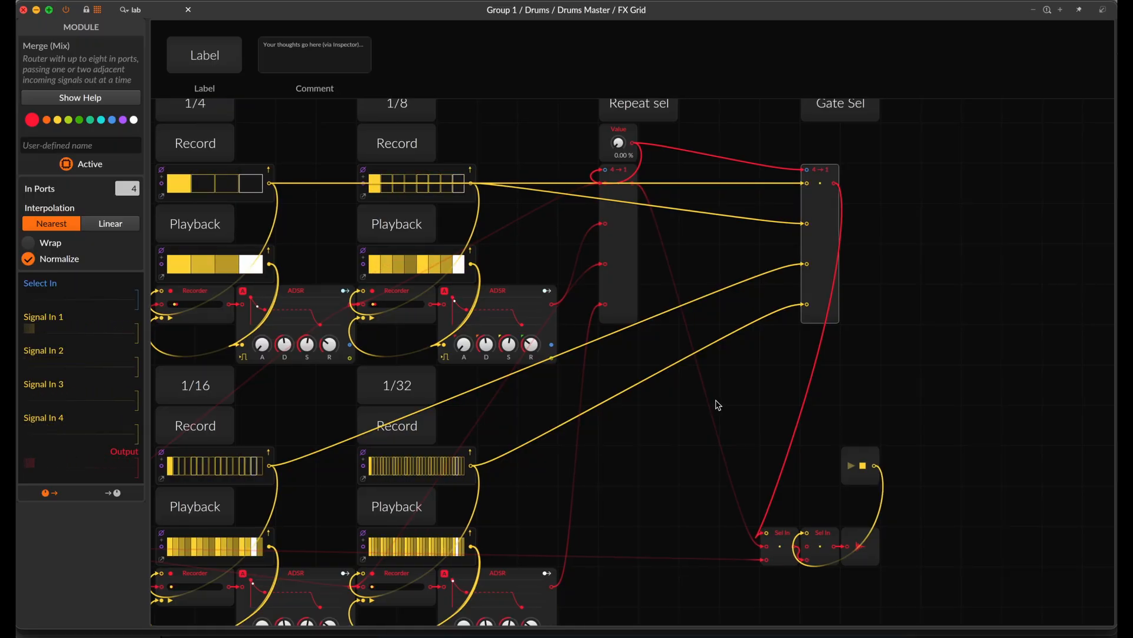
pyautogui.scroll(3, 718, 405)
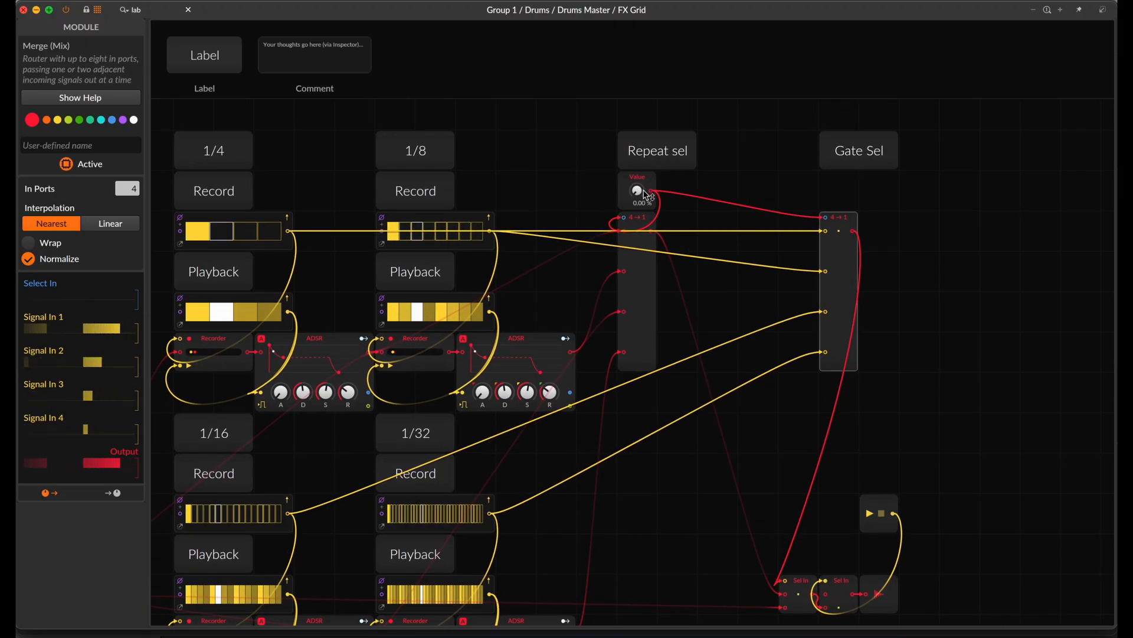
pyautogui.moveTo(637, 190)
pyautogui.mouseDown()
pyautogui.moveTo(637, 132)
pyautogui.moveTo(637, 190)
pyautogui.mouseUp()
# Examine the Record and Playback gate patterns of the repeat blocks and their routing to the Merge modules.
pyautogui.scroll(-4, 718, 359)
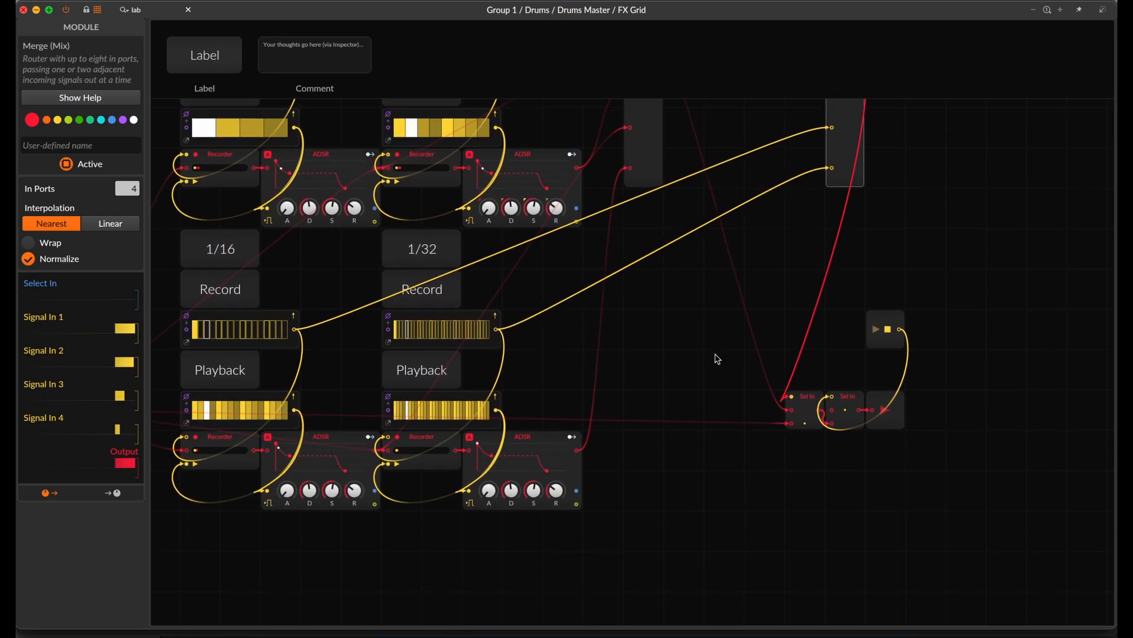
pyautogui.hscroll(-5, 717, 358)
pyautogui.scroll(1, 717, 359)
pyautogui.hscroll(-3, 717, 358)
pyautogui.scroll(2, 717, 357)
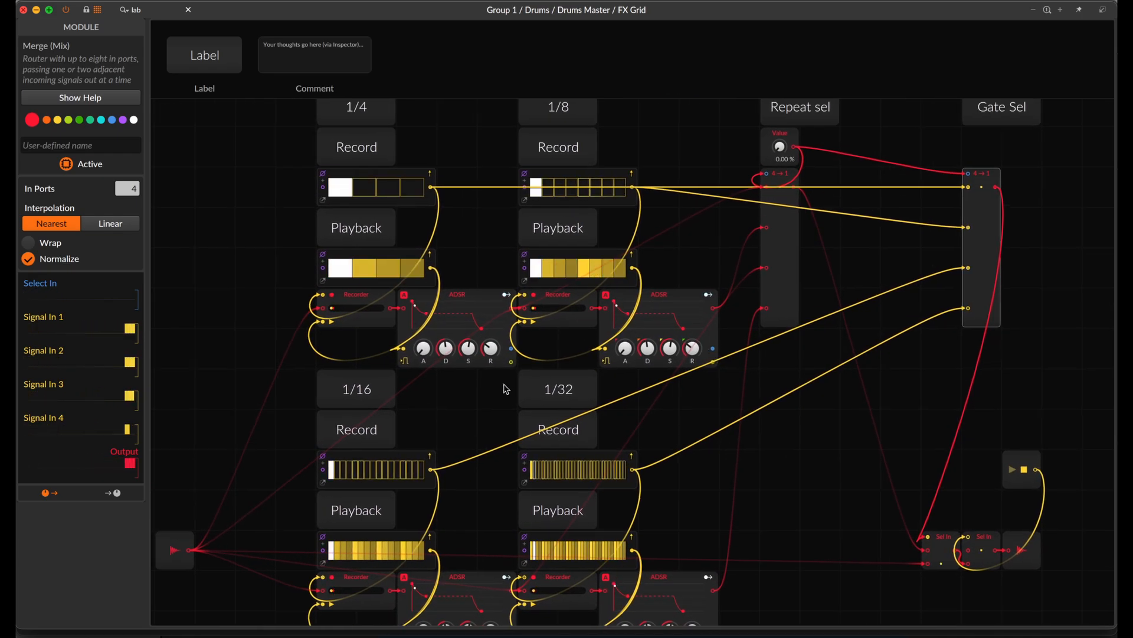
pyautogui.scroll(1, 395, 458)
pyautogui.scroll(-2, 394, 458)
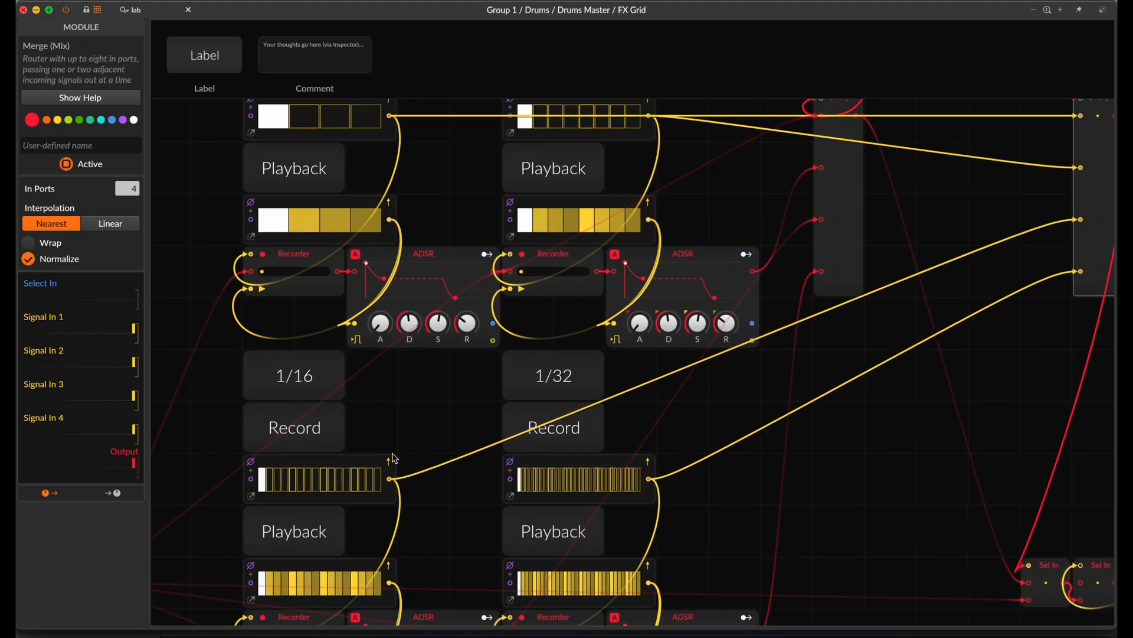
pyautogui.scroll(2, 392, 451)
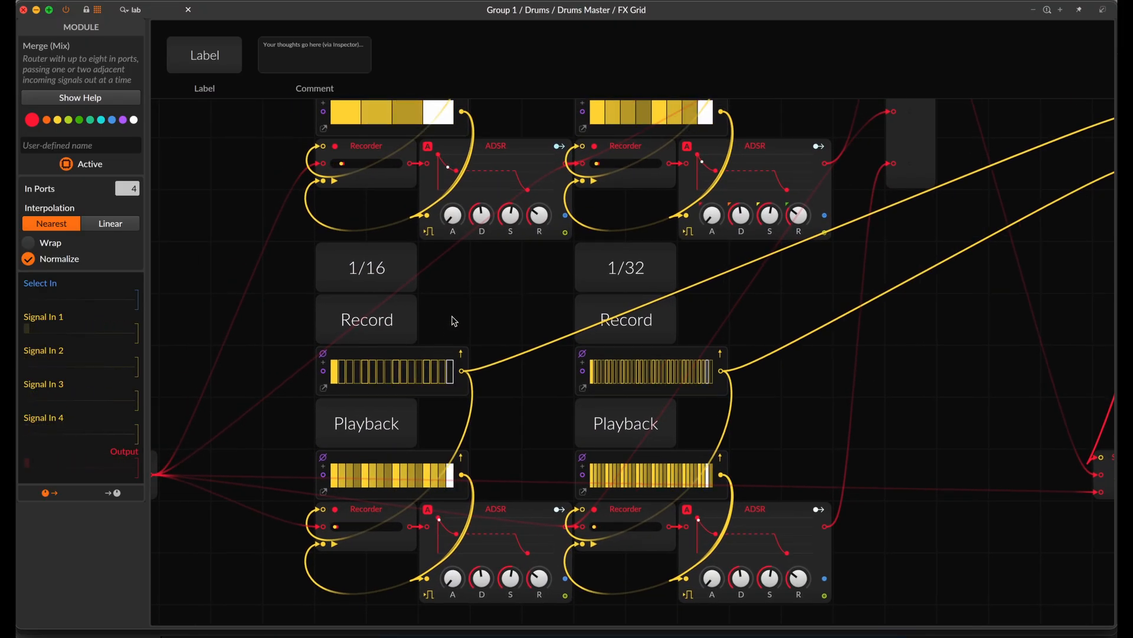
pyautogui.scroll(1, 451, 321)
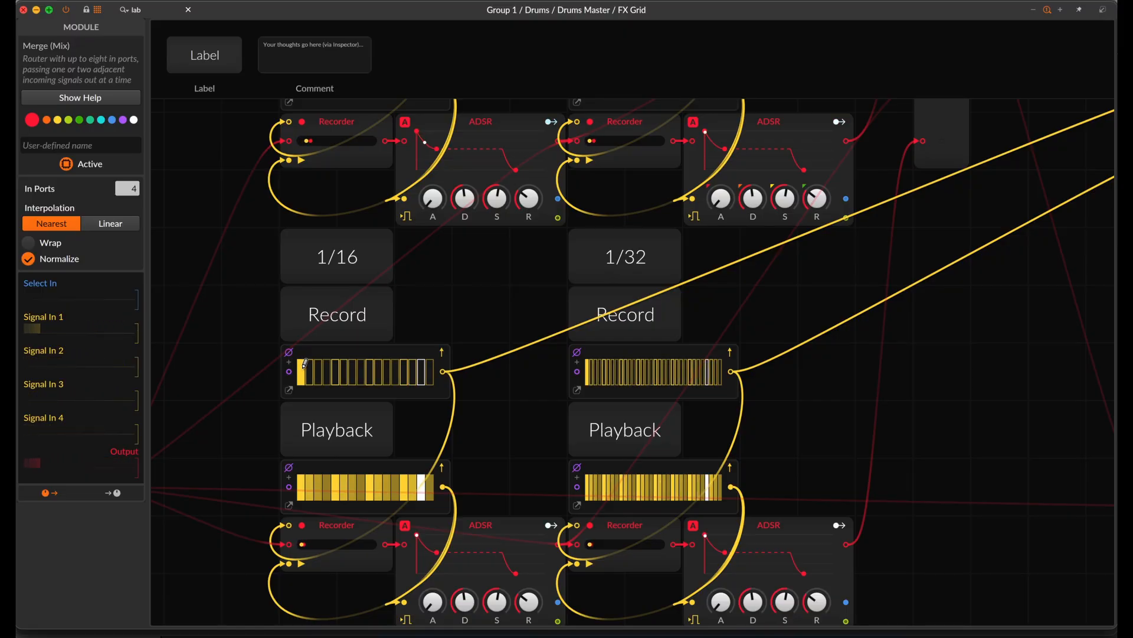
pyautogui.scroll(1, 302, 363)
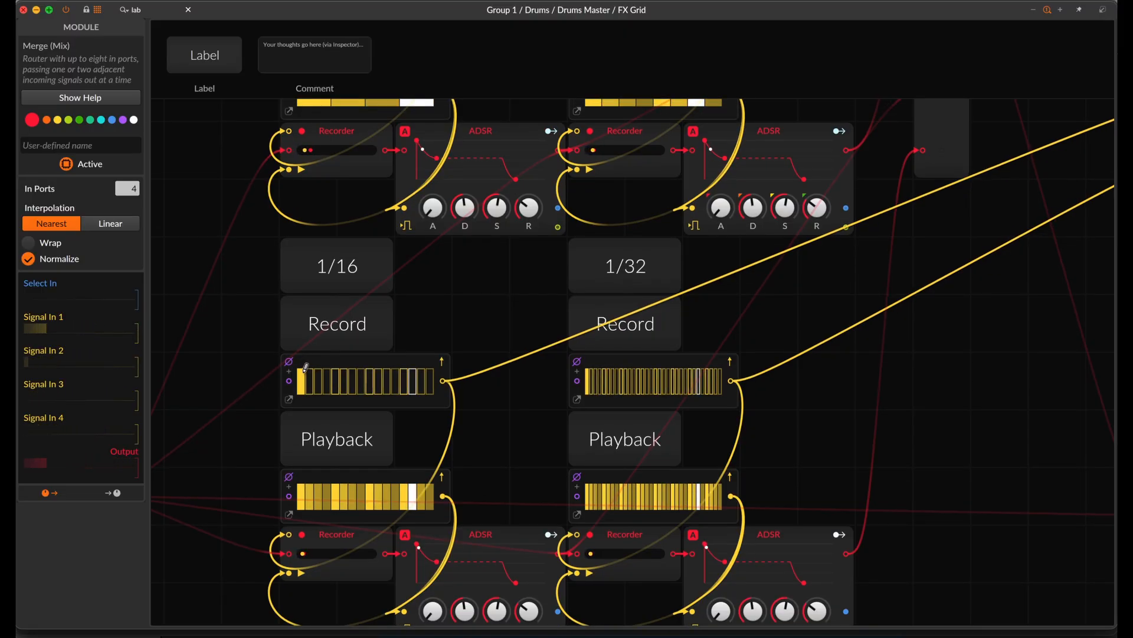
# Redraw the Record gate patterns: activate steps 2 and 4 in 1/4, steps 1, 4 and 7 in 1/8, and additional steps in 1/16 and 1/32.
pyautogui.scroll(5, 303, 362)
pyautogui.scroll(3, 339, 215)
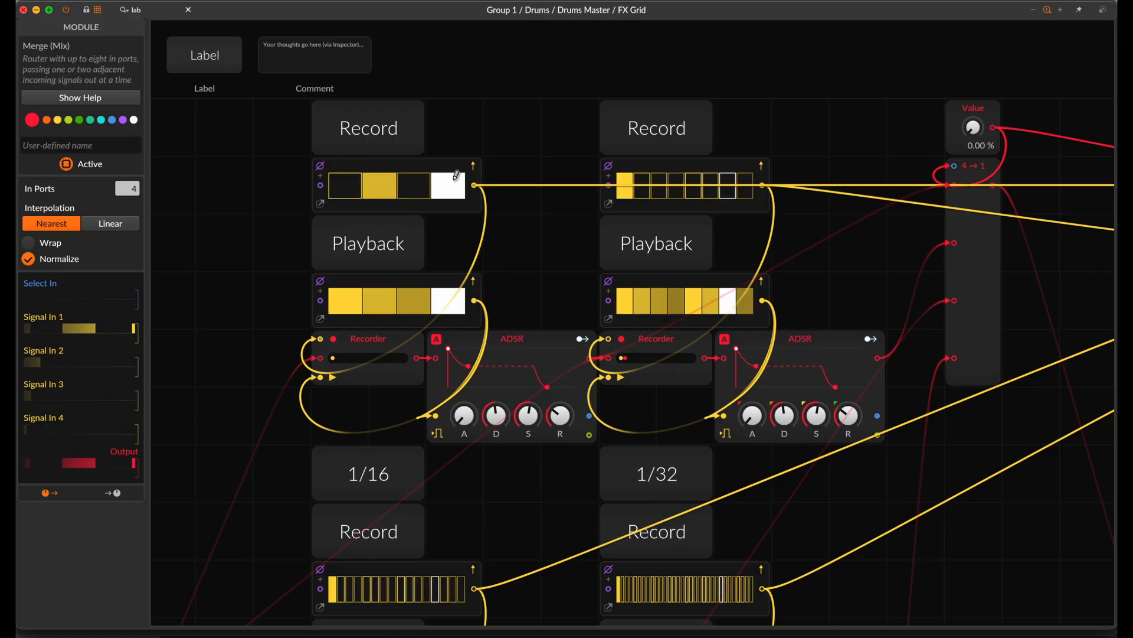
pyautogui.scroll(-2, 456, 170)
pyautogui.hscroll(2, 456, 170)
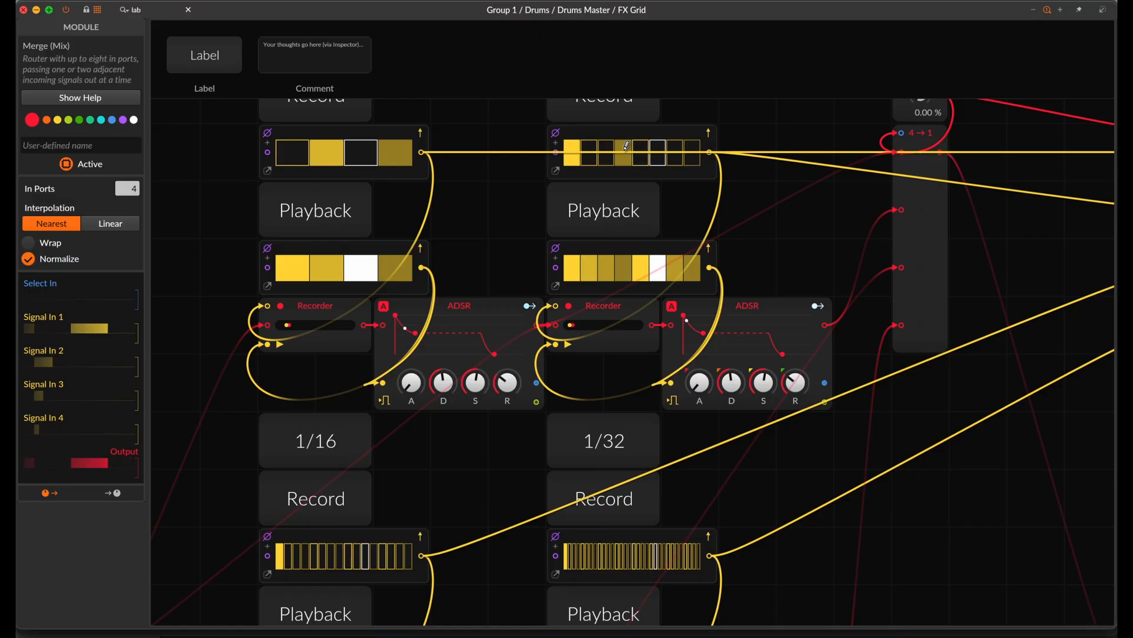
pyautogui.scroll(-5, 606, 290)
pyautogui.hscroll(-2, 607, 290)
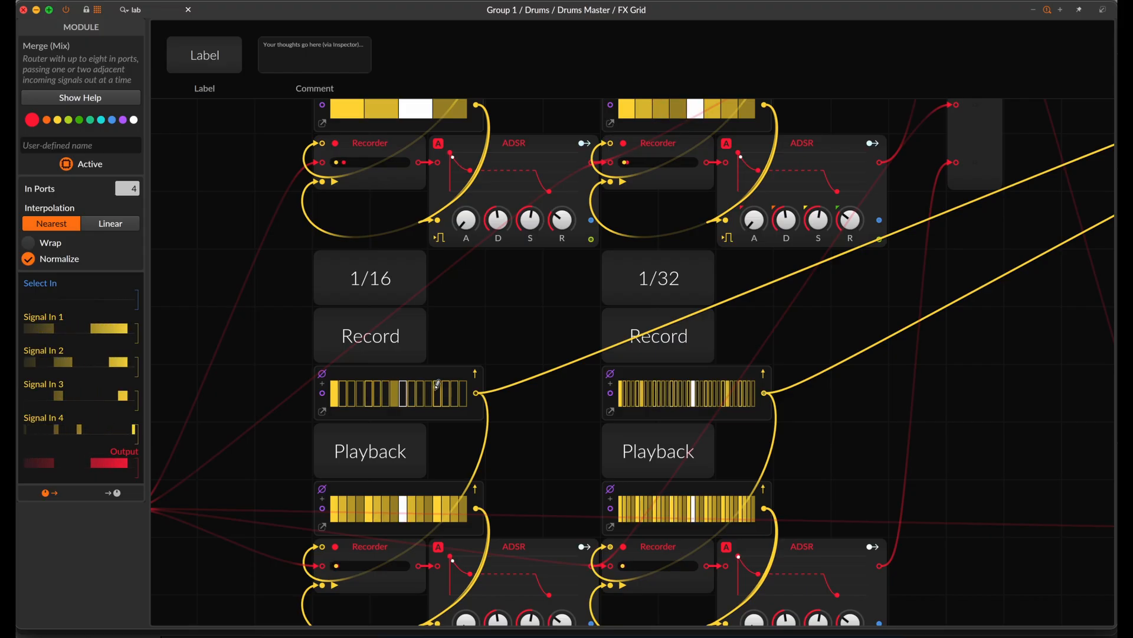
pyautogui.scroll(-1, 508, 395)
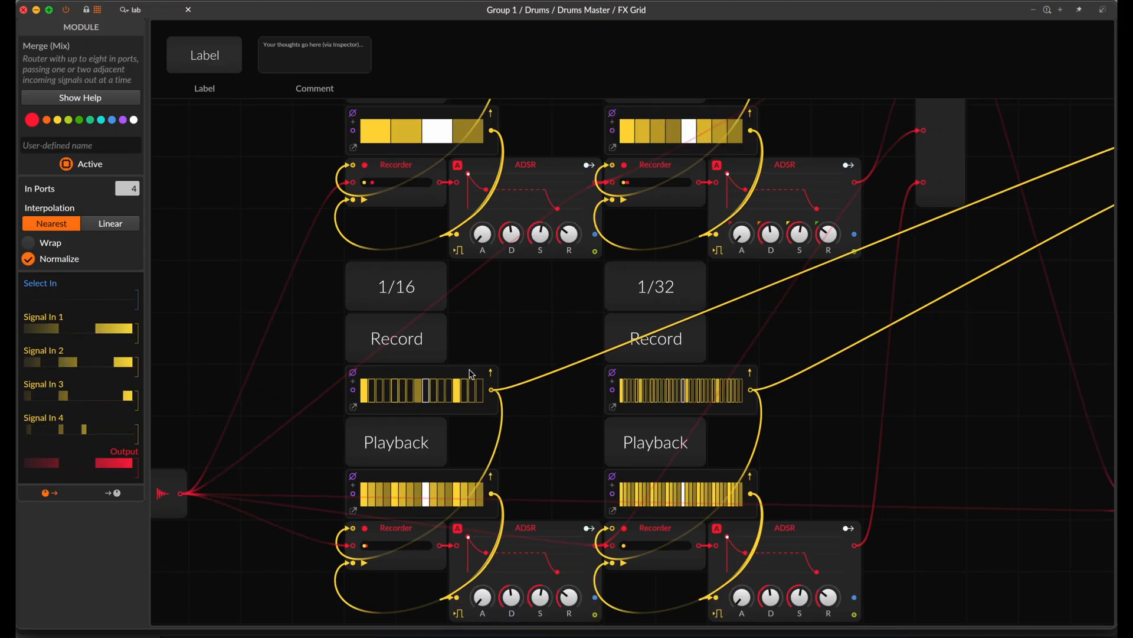
pyautogui.hscroll(2, 468, 374)
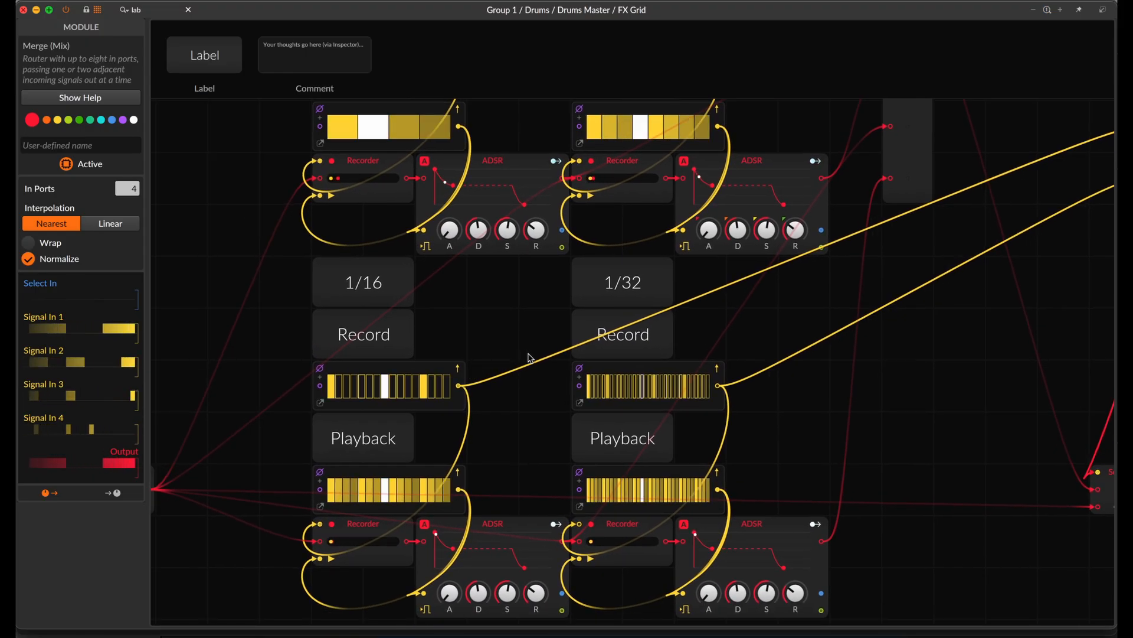
# Check the redrawn gate patterns and audition the repeat lengths with the Repeat sel Value knob, returning it to 0.00 %.
pyautogui.scroll(2, 543, 358)
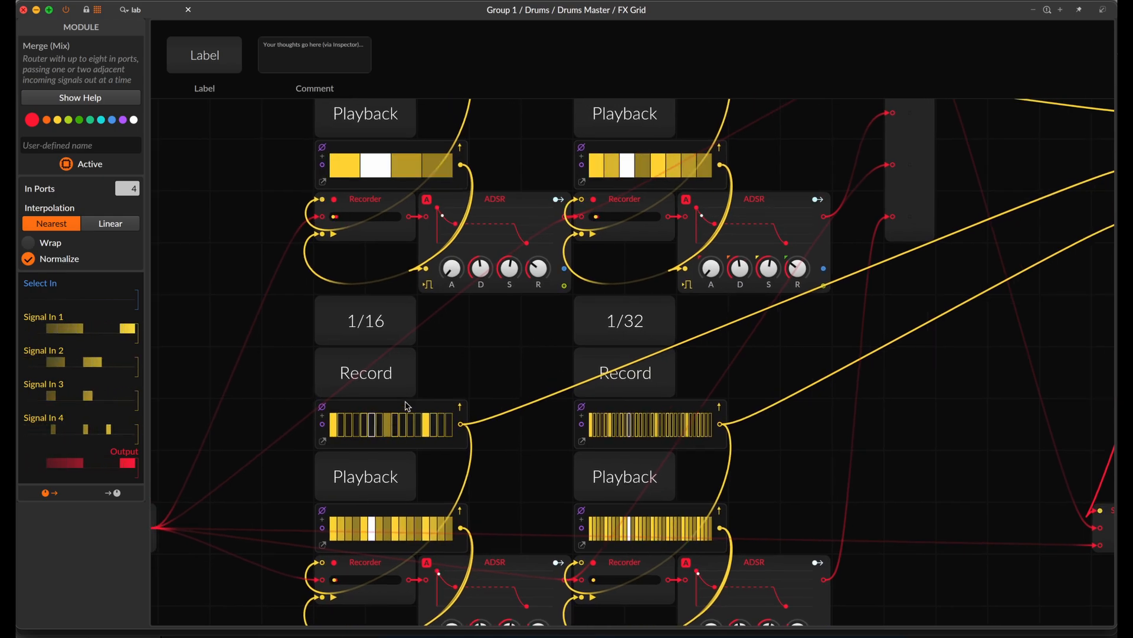
pyautogui.scroll(2, 400, 417)
pyautogui.hscroll(1, 401, 417)
pyautogui.scroll(-1, 400, 418)
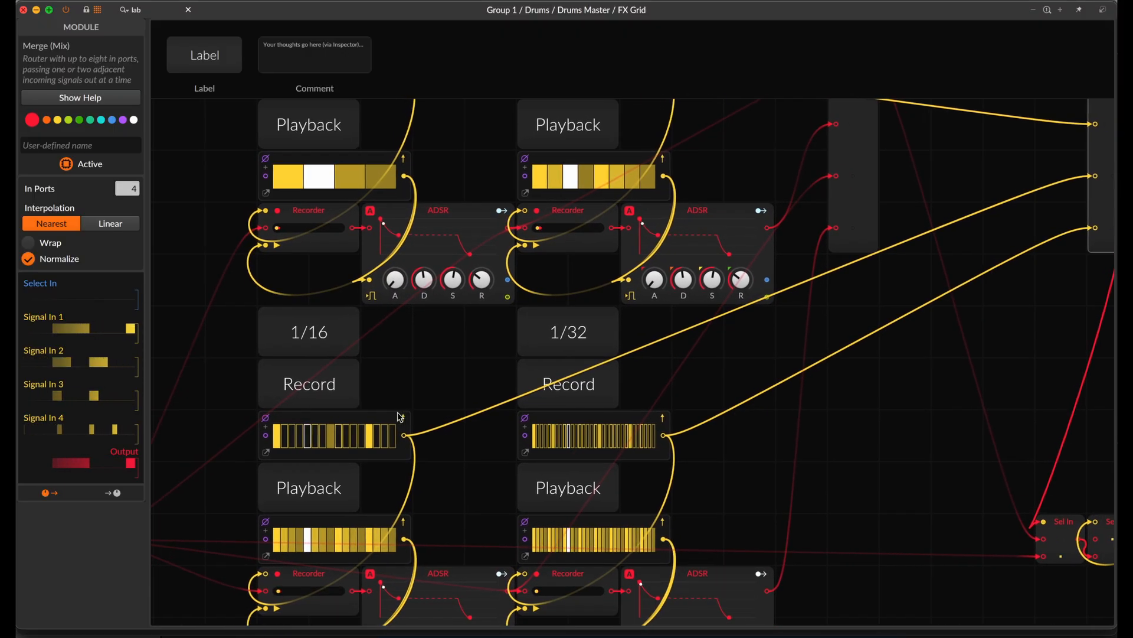
pyautogui.hscroll(8, 703, 454)
pyautogui.scroll(3, 703, 453)
pyautogui.scroll(1, 703, 454)
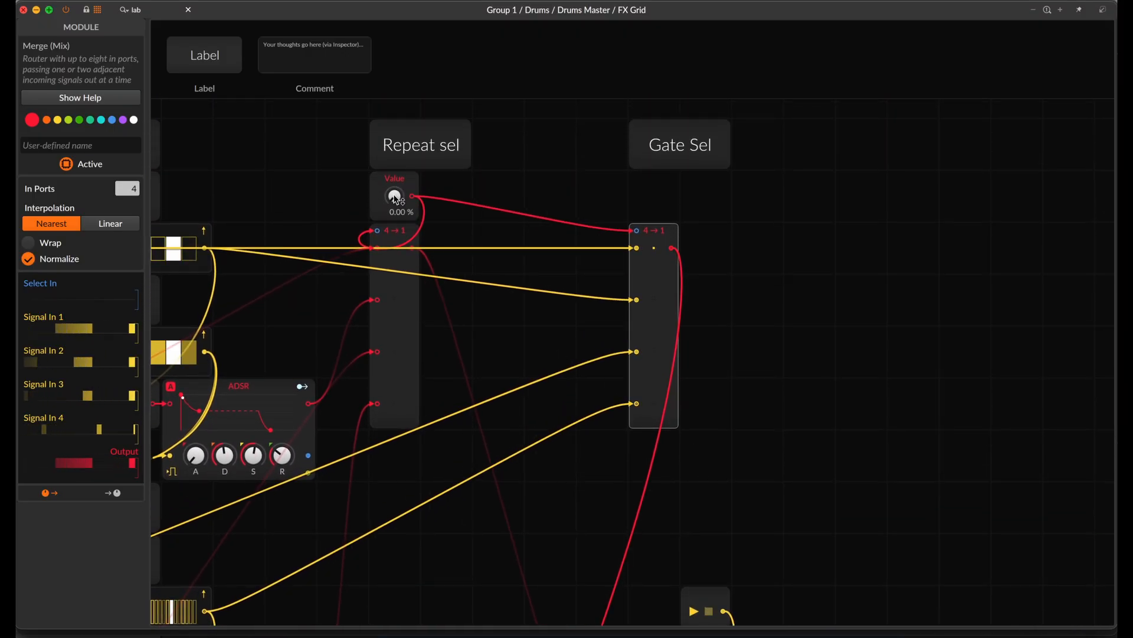
pyautogui.moveTo(396, 198); pyautogui.dragTo(396, 183)
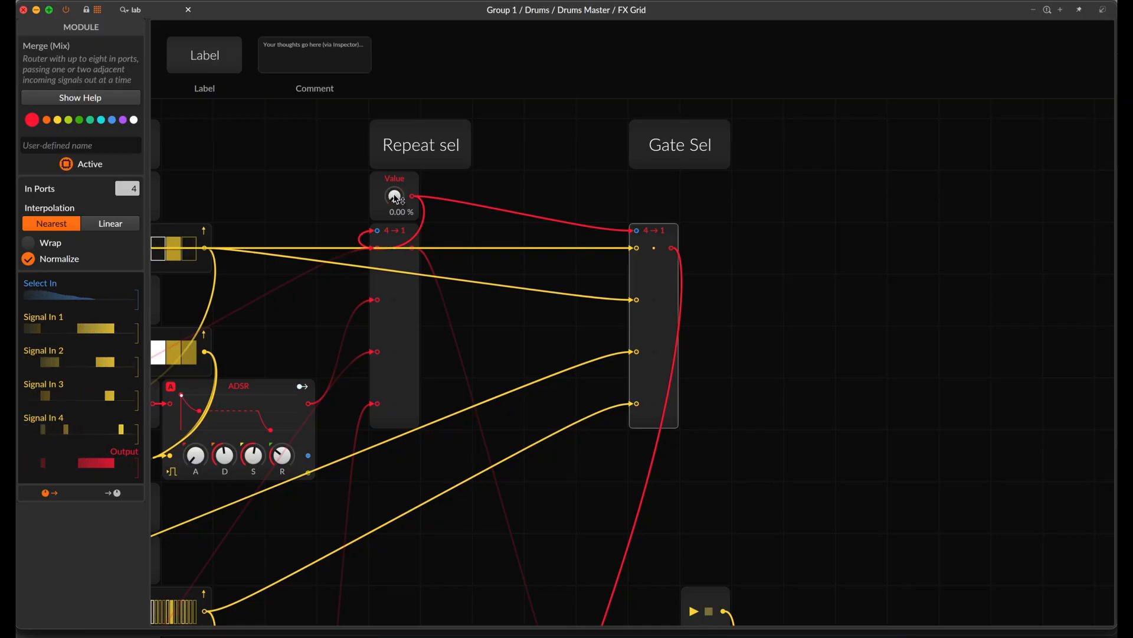
# Find the Select In module by searching for "sel" and place another one below the first Select In.
pyautogui.scroll(-10, 435, 269)
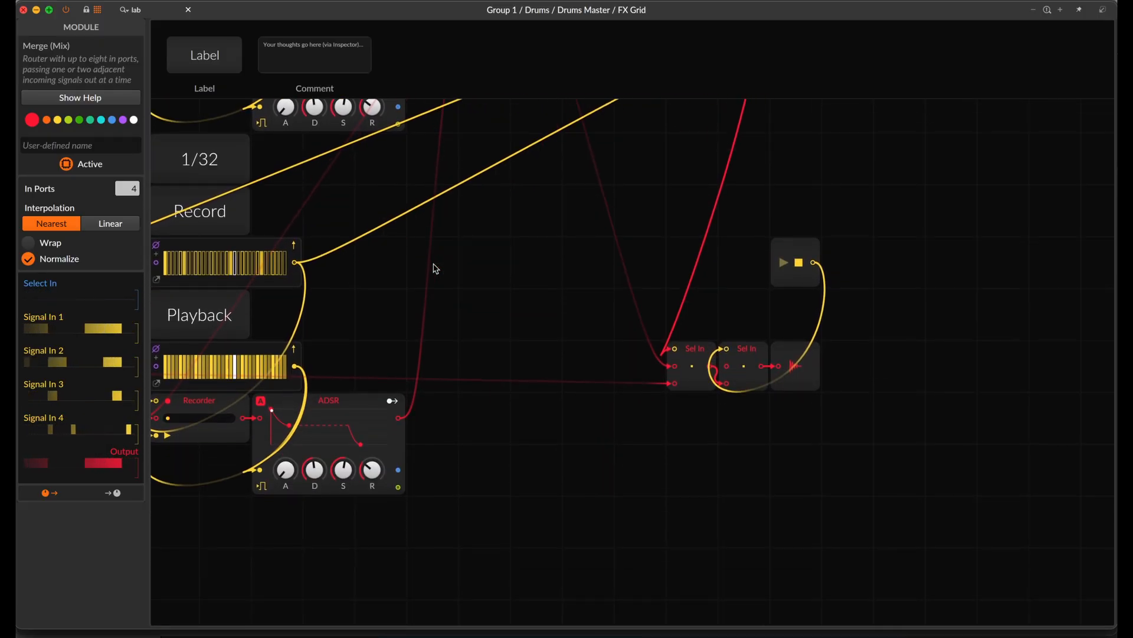
pyautogui.scroll(2, 436, 268)
pyautogui.hscroll(-2, 435, 269)
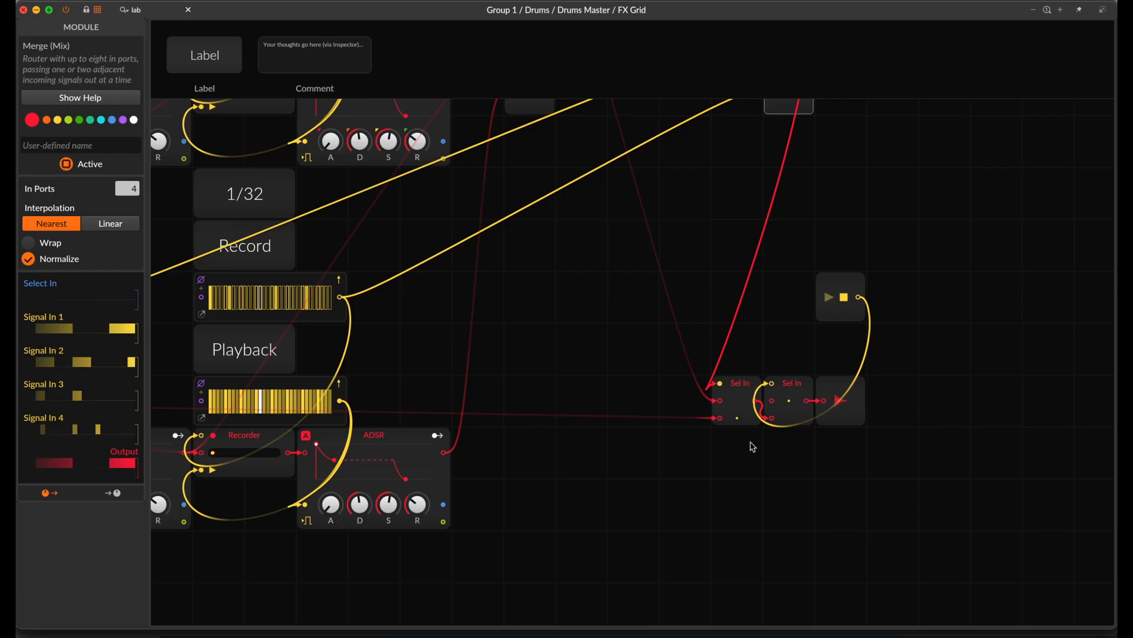
pyautogui.hscroll(-1, 752, 447)
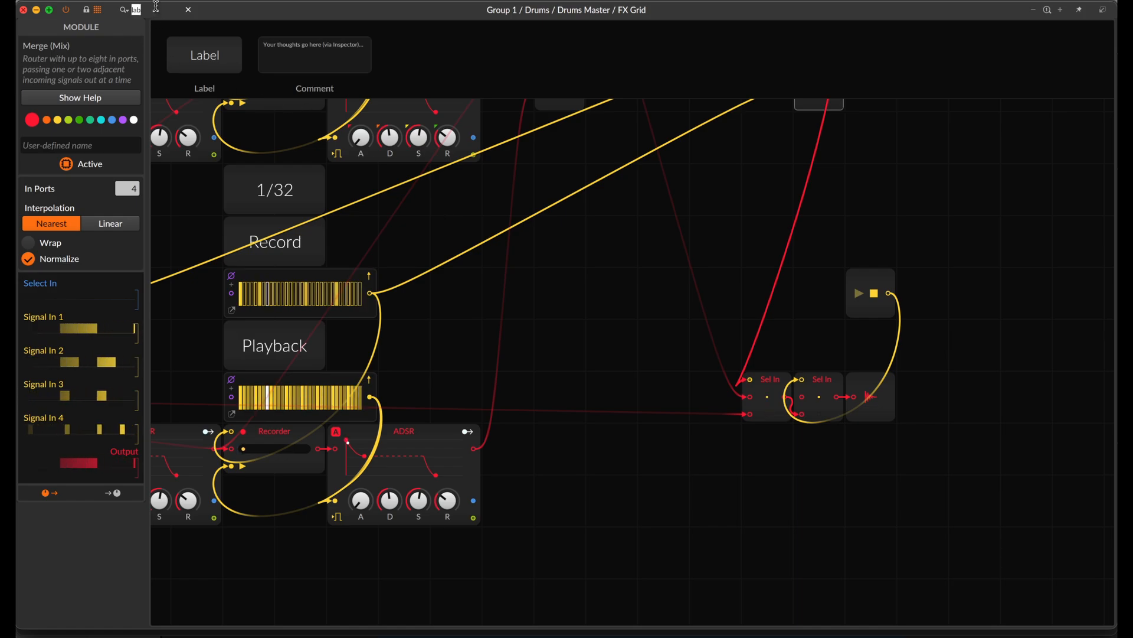
pyautogui.write('sel')
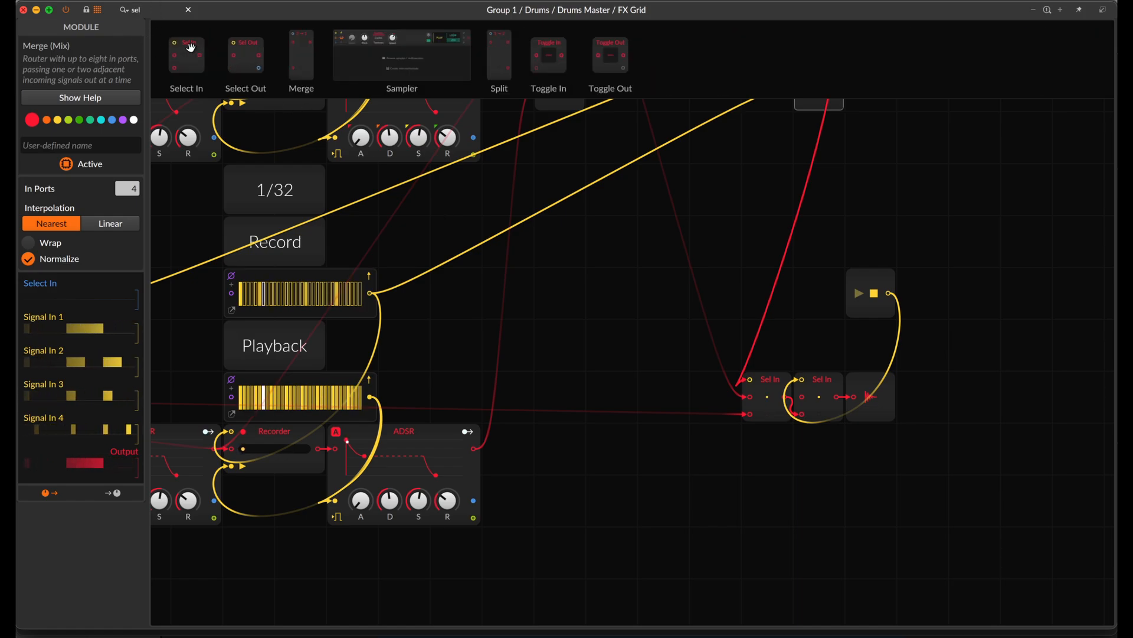
pyautogui.moveTo(191, 47); pyautogui.dragTo(769, 480)
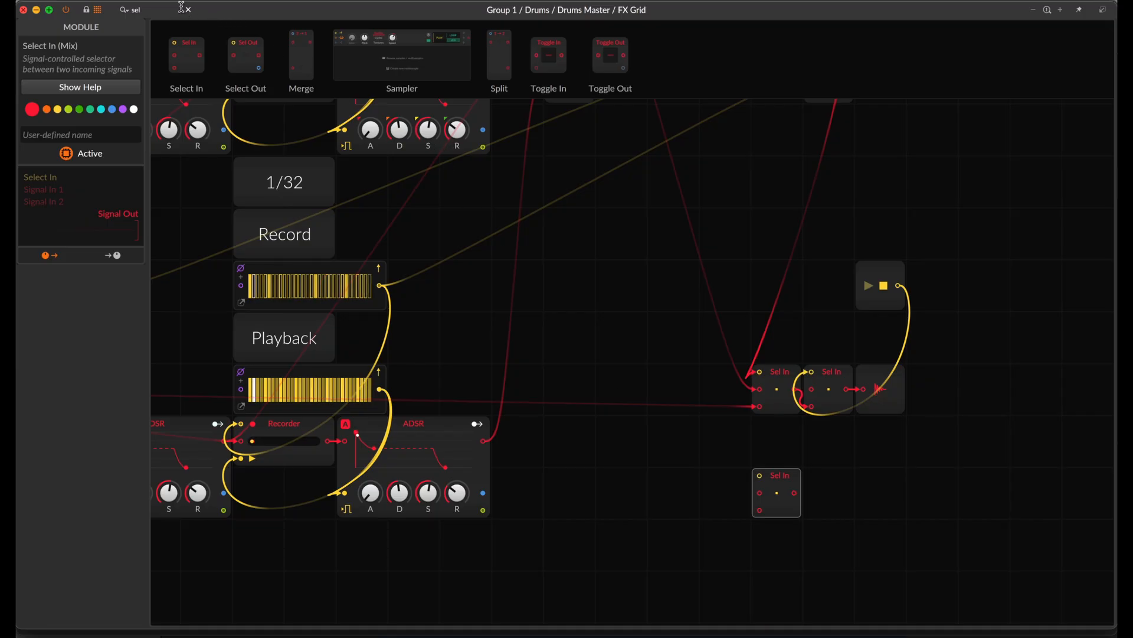
# Add a Button named Repeater above the new Select In and connect its output to that module's selector input.
pyautogui.press('BackSpace')
pyautogui.press('BackSpace')
pyautogui.press('BackSpace')
pyautogui.write('but')
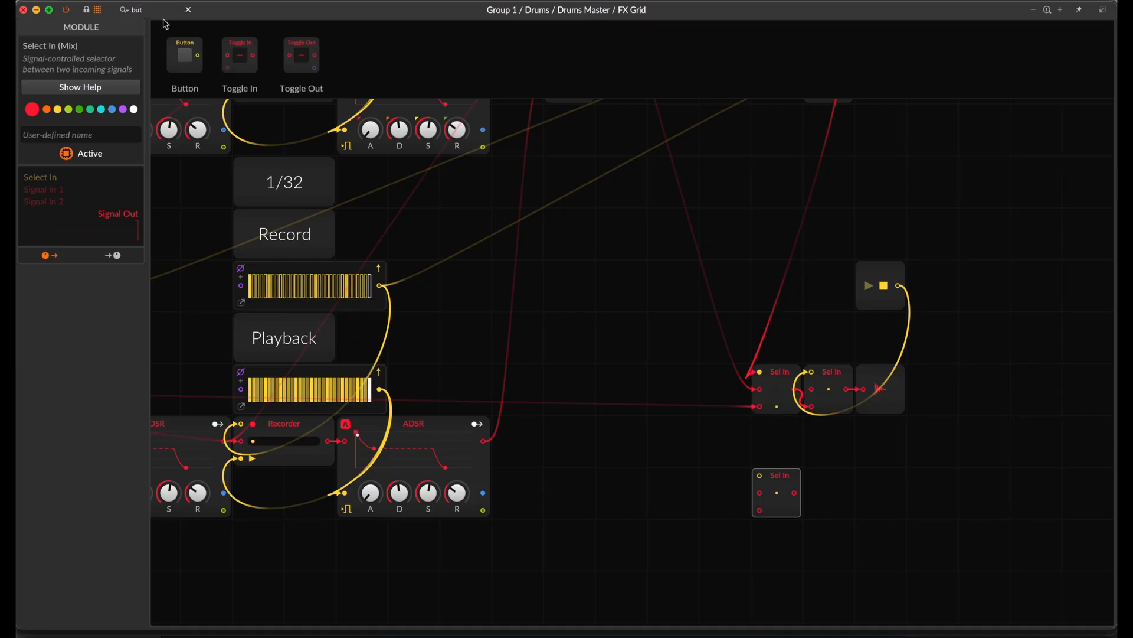
pyautogui.moveTo(184, 47); pyautogui.dragTo(795, 444)
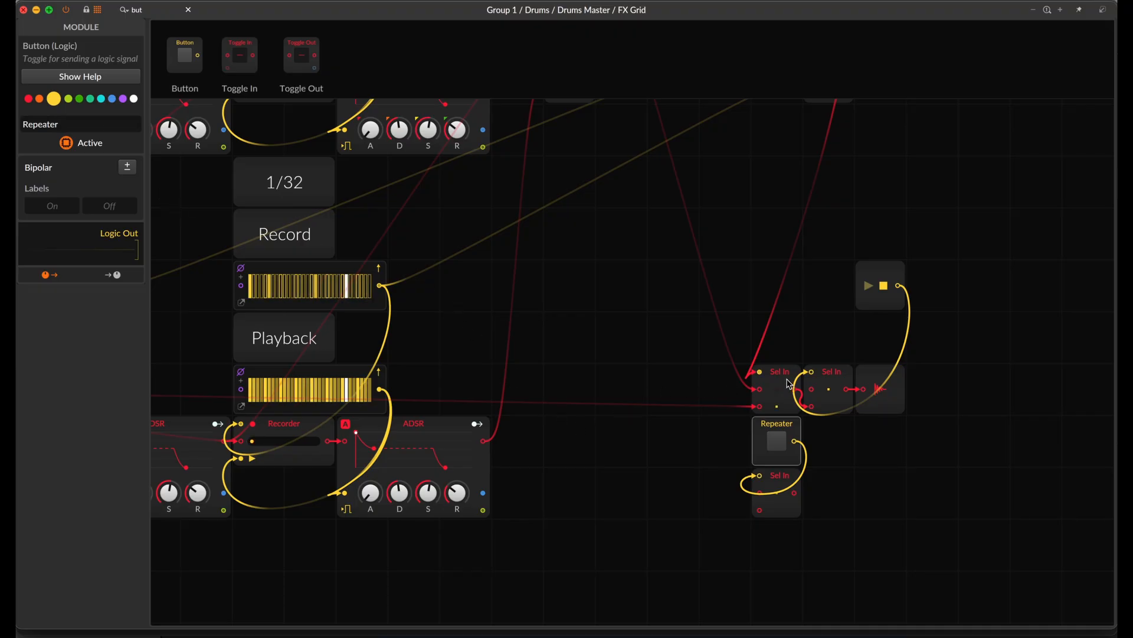
pyautogui.scroll(5, 654, 330)
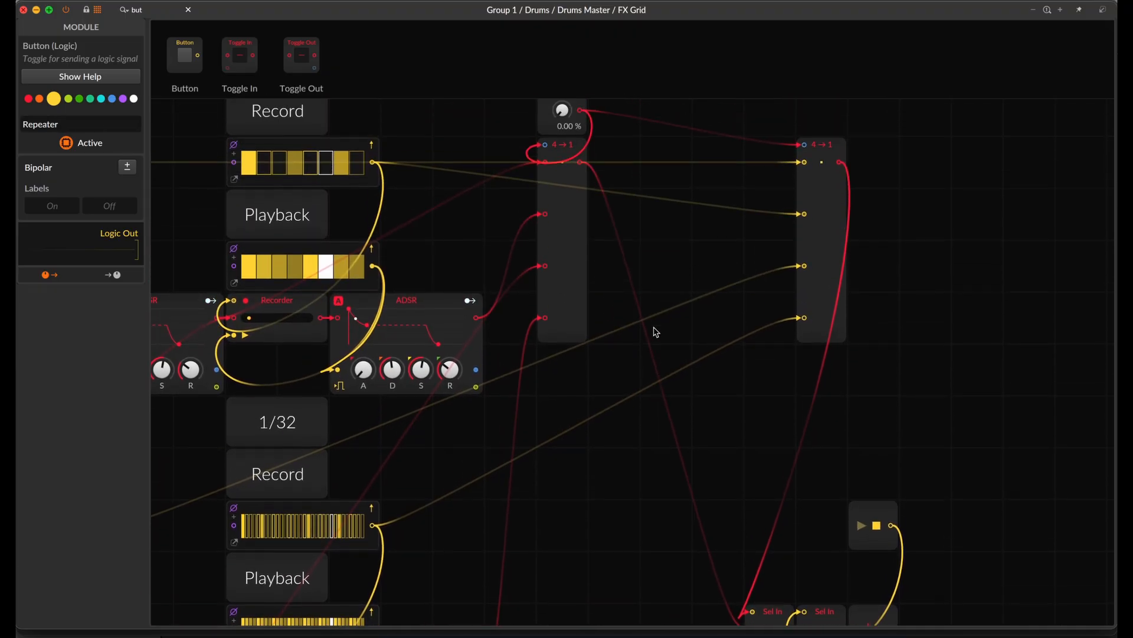
pyautogui.scroll(-5, 709, 440)
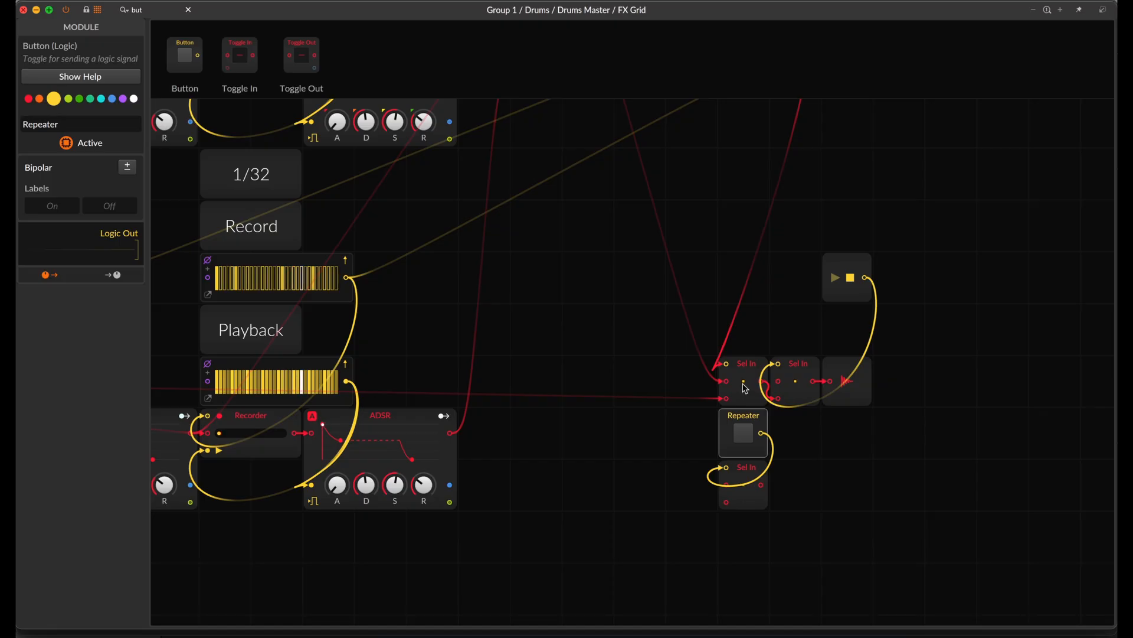
# Move the first Select In clear of the output chain and connect its output to Signal In 2 of the new Select In.
pyautogui.moveTo(745, 361); pyautogui.dragTo(641, 308)
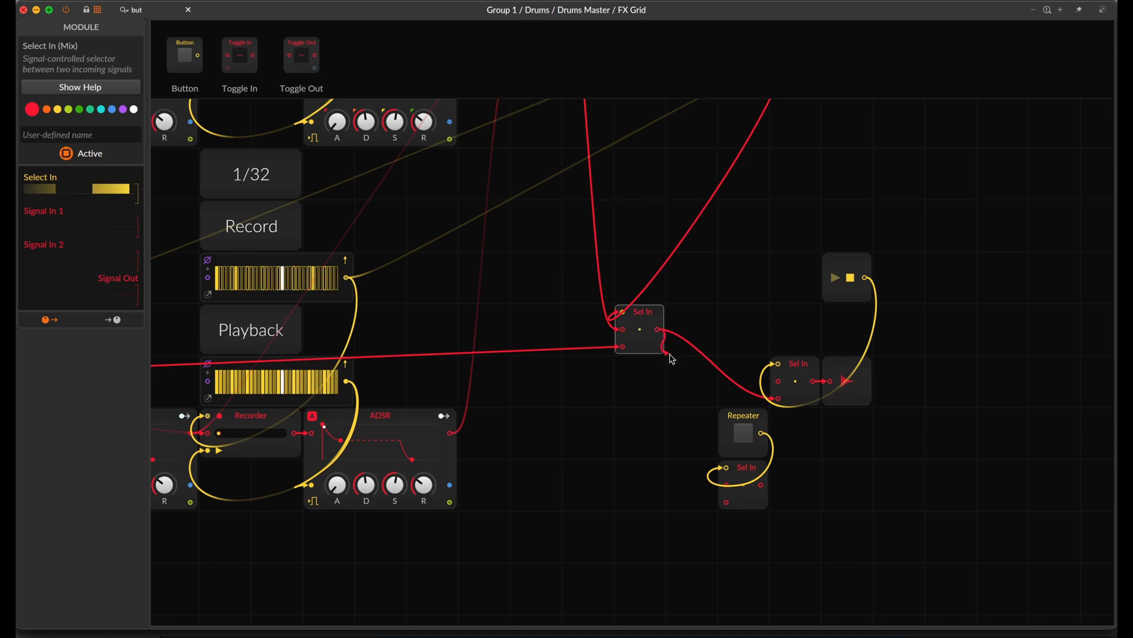
pyautogui.moveTo(710, 519); pyautogui.dragTo(731, 506)
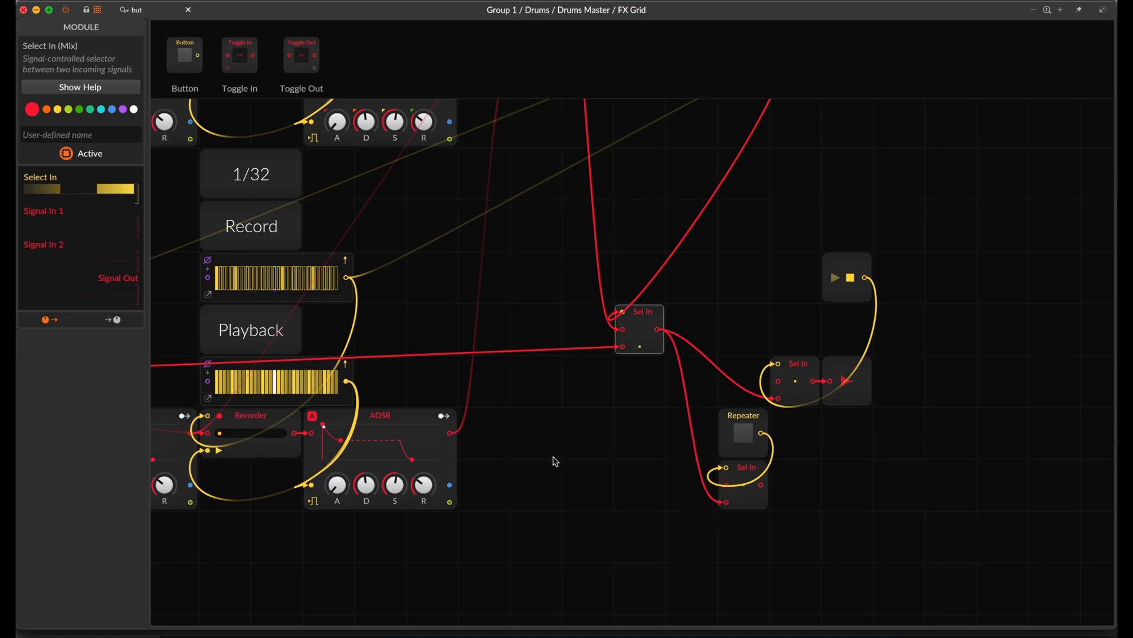
# Connect the Audio In to the new Select In's Signal In 1 and its output to the final Select In's Signal In 2, replacing the old connection.
pyautogui.hscroll(-5, 555, 461)
pyautogui.scroll(-3, 555, 461)
pyautogui.hscroll(-5, 246, 452)
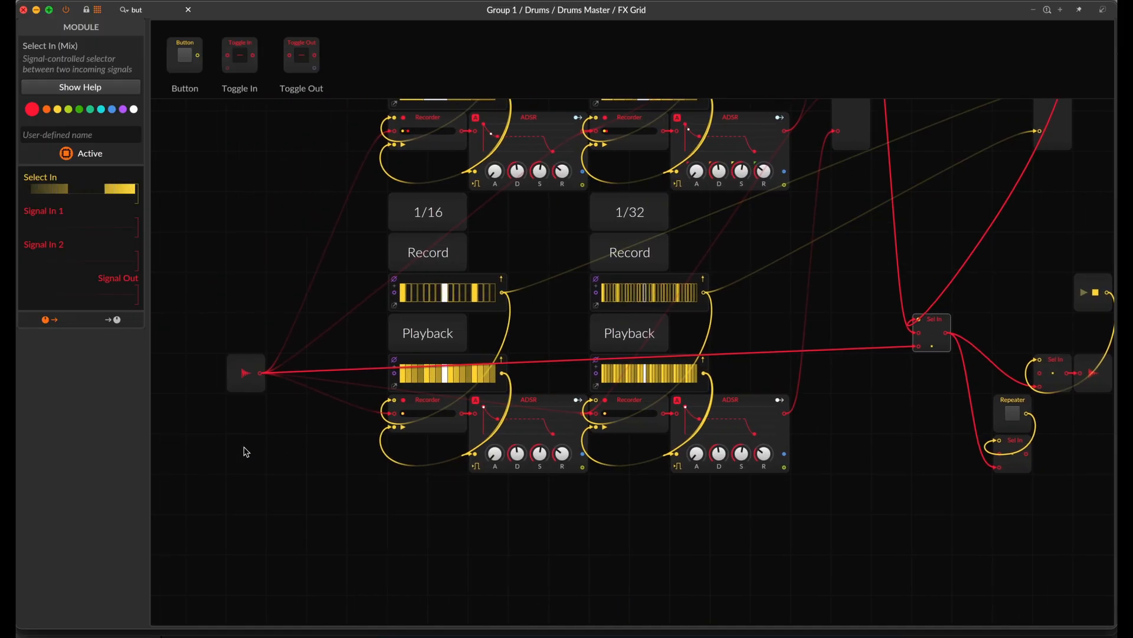
pyautogui.hscroll(8, 449, 384)
pyautogui.moveTo(260, 373); pyautogui.dragTo(751, 429)
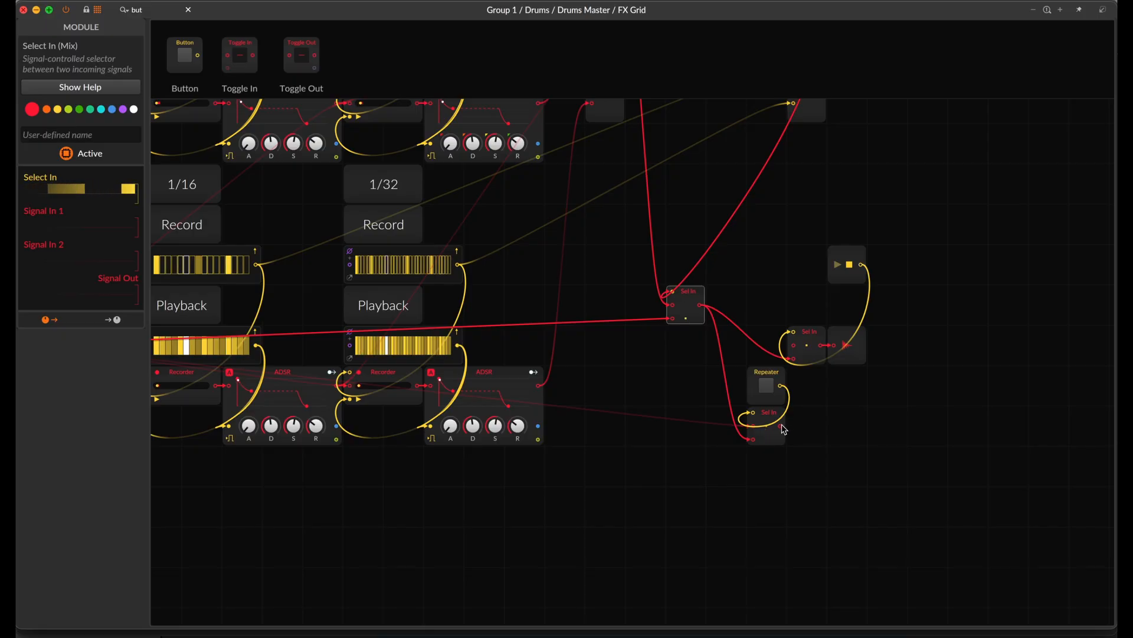
pyautogui.hscroll(2, 776, 417)
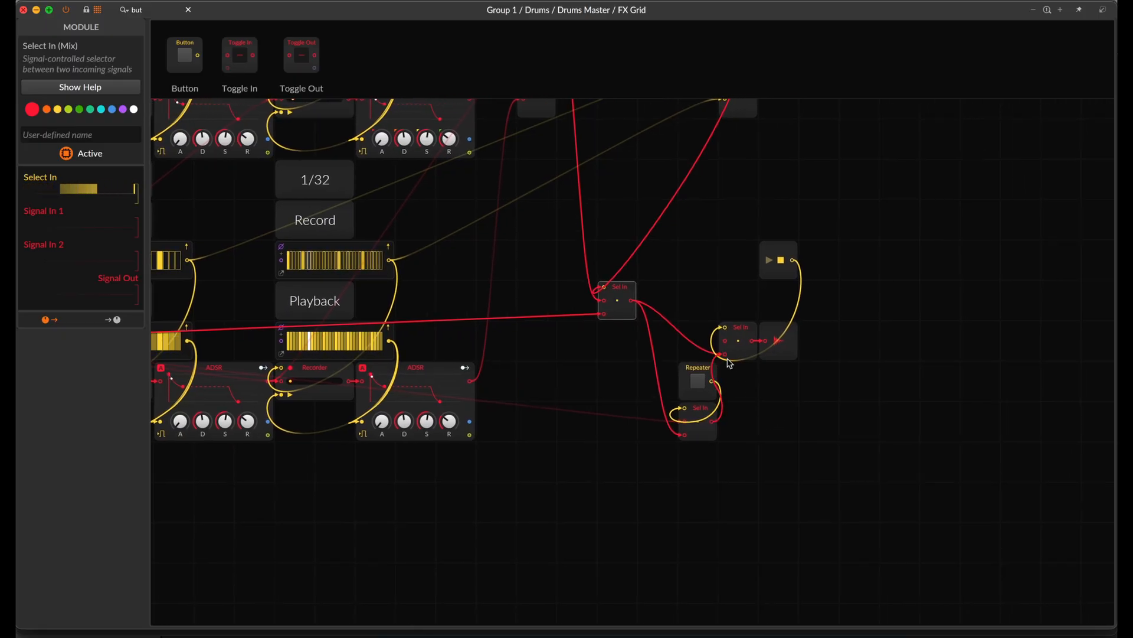
pyautogui.scroll(1, 730, 438)
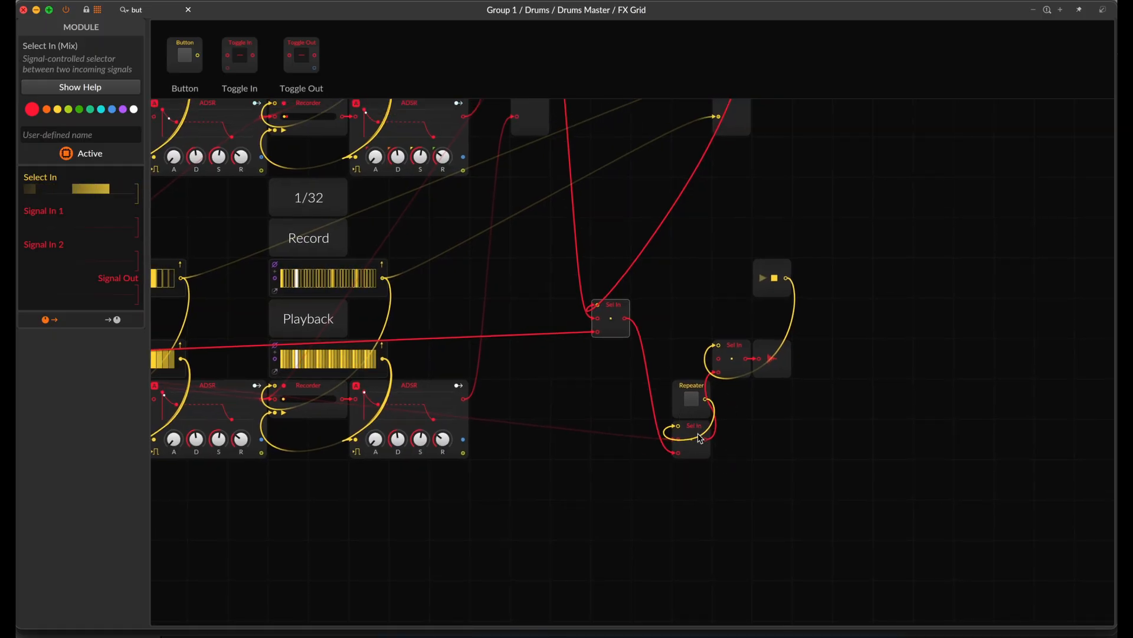
pyautogui.scroll(1, 697, 442)
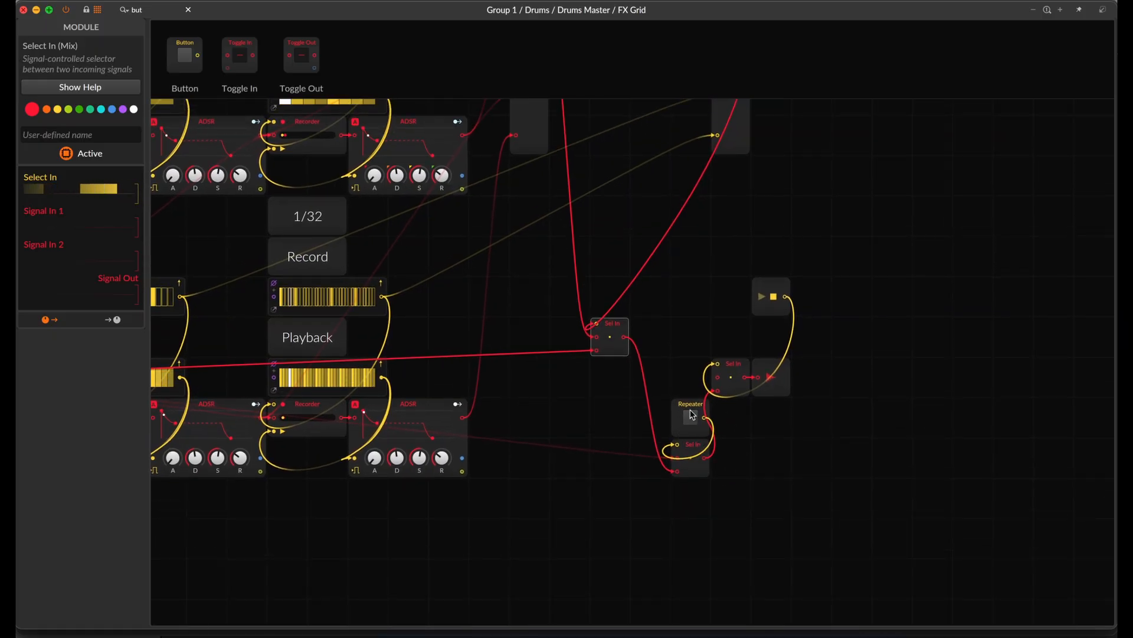
# Test the Repeater button during playback by toggling the repeat effect on and off, and stop the transport.
pyautogui.scroll(2, 691, 416)
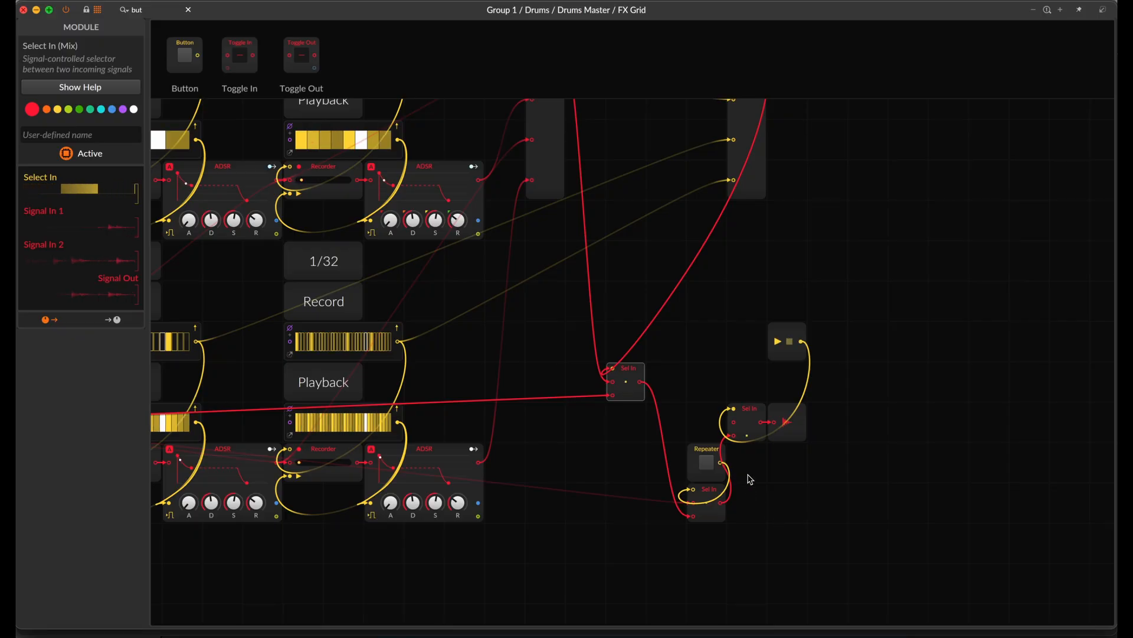
pyautogui.click(706, 463)
pyautogui.click(708, 465)
pyautogui.press('space')
# Tidy the output chain by moving the Repeater button and its Select In up beside the final Select In.
pyautogui.scroll(3, 720, 483)
pyautogui.hscroll(-3, 720, 483)
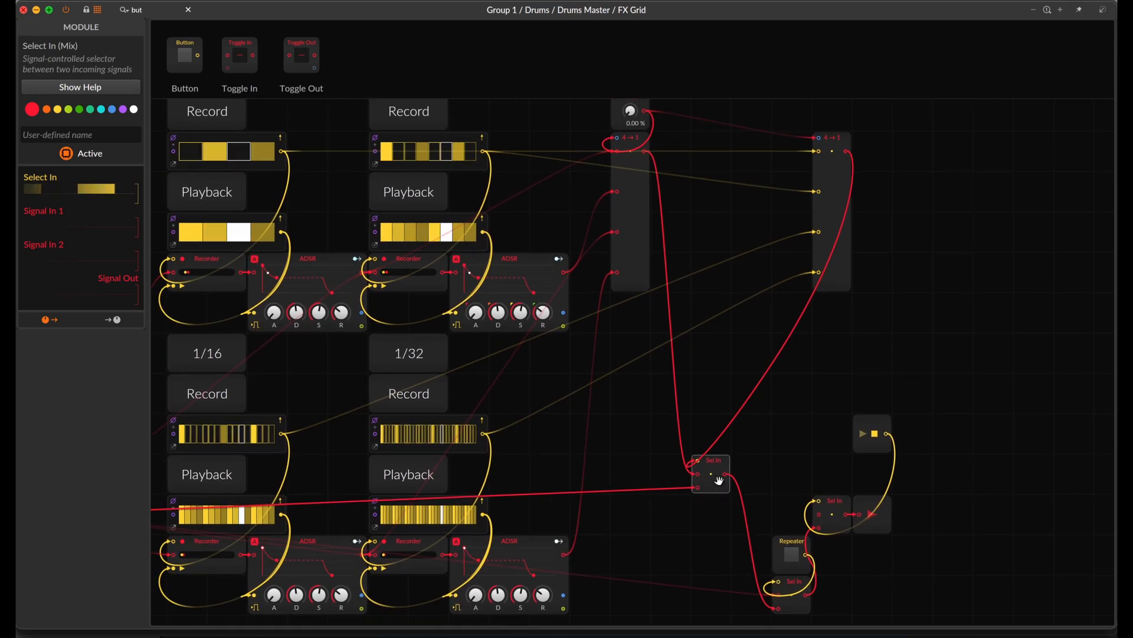
pyautogui.scroll(1, 719, 479)
pyautogui.scroll(-4, 719, 483)
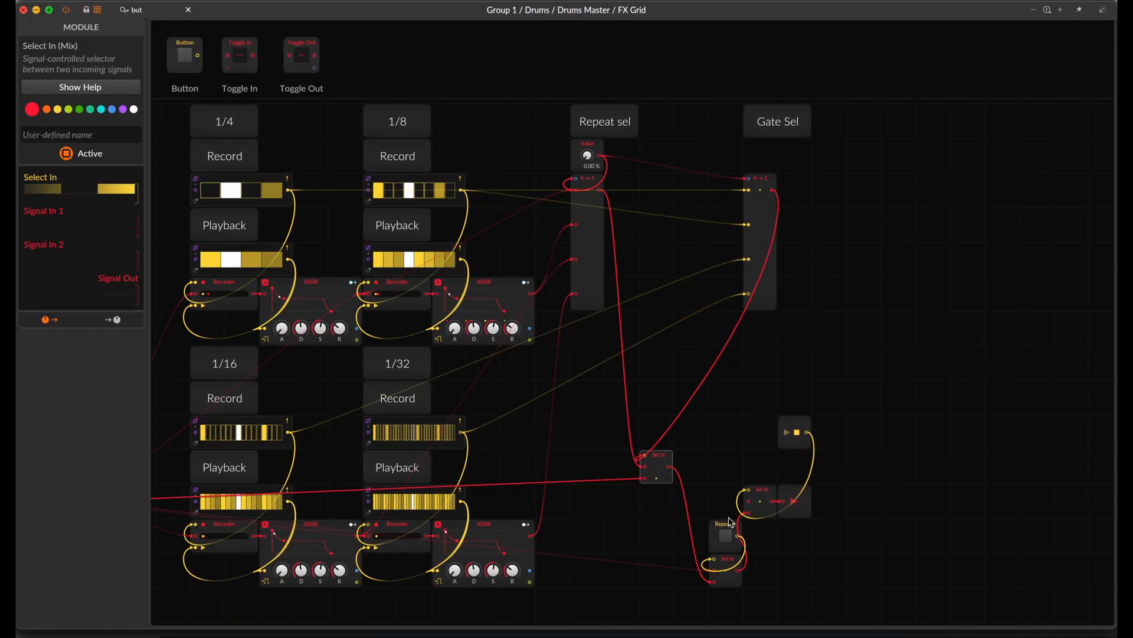
pyautogui.moveTo(731, 524); pyautogui.dragTo(731, 455)
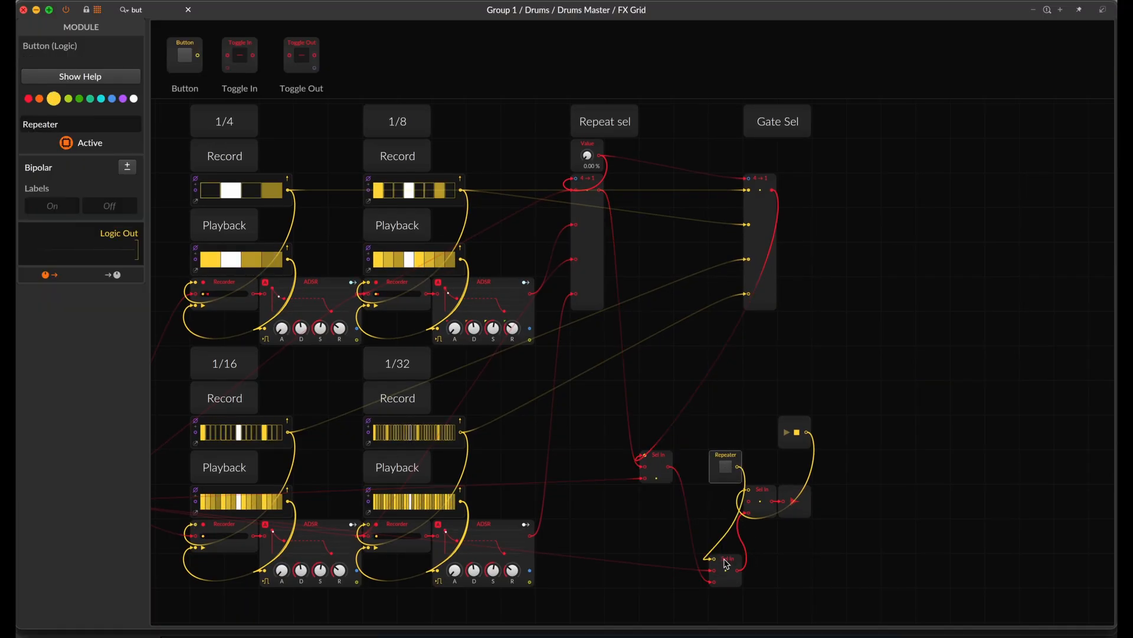
pyautogui.moveTo(728, 569); pyautogui.dragTo(726, 520)
# Review the complete repeater patch from the Audio In through the four Recorder blocks and Merge modules to the output.
pyautogui.hscroll(-3, 679, 524)
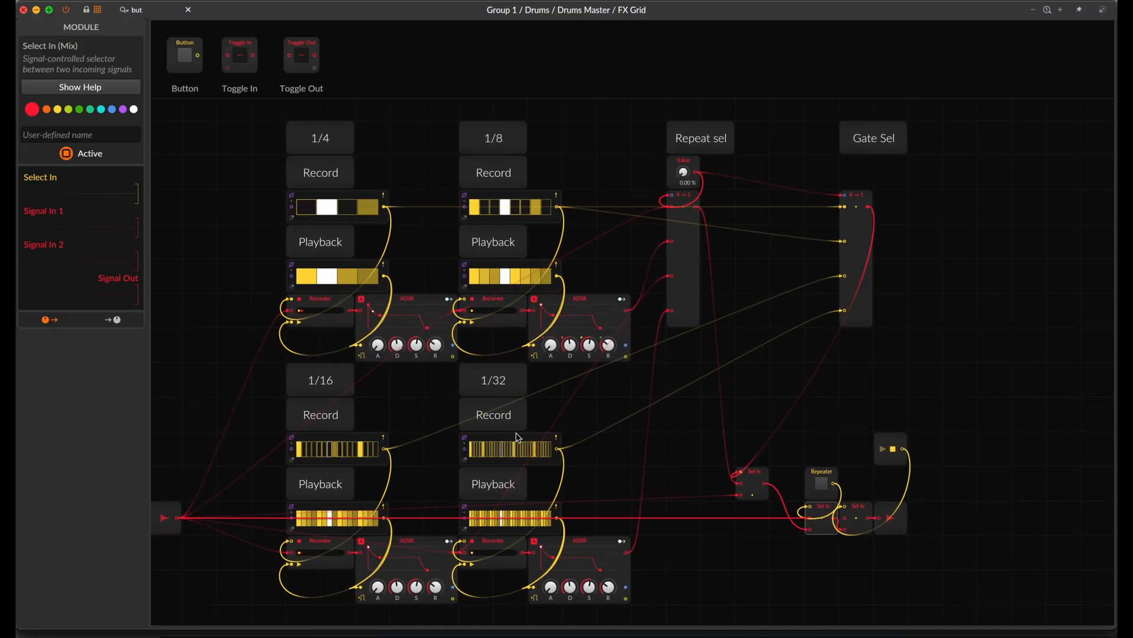
pyautogui.scroll(5, 330, 440)
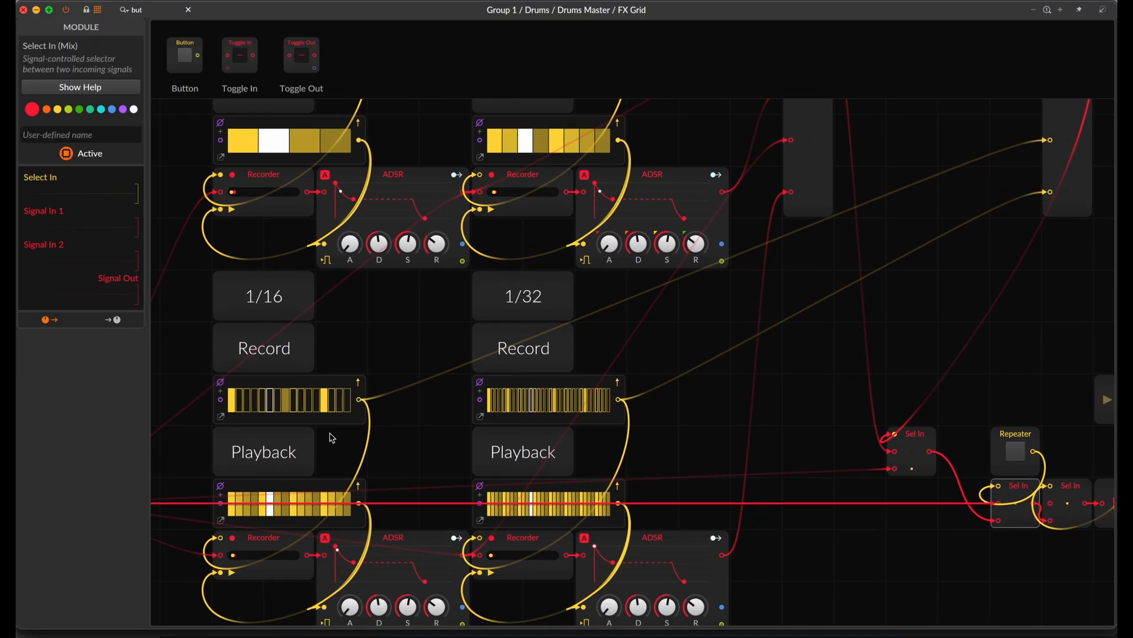
pyautogui.scroll(-3, 582, 360)
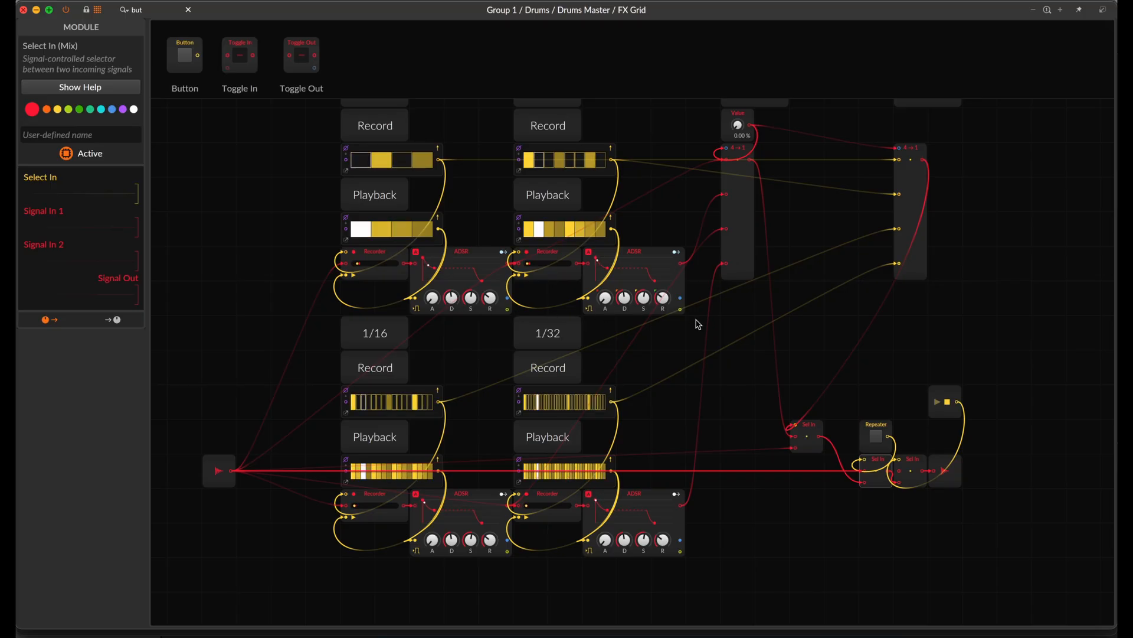
pyautogui.hscroll(2, 701, 321)
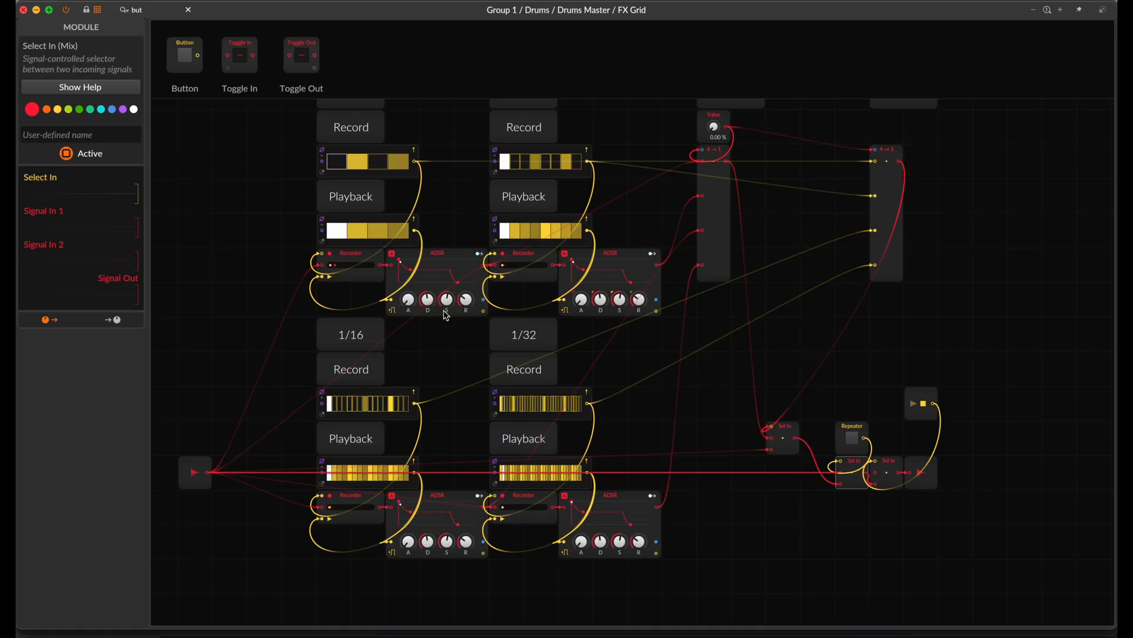
pyautogui.scroll(1, 448, 314)
pyautogui.hscroll(1, 448, 314)
pyautogui.scroll(-1, 448, 314)
pyautogui.hscroll(1, 448, 314)
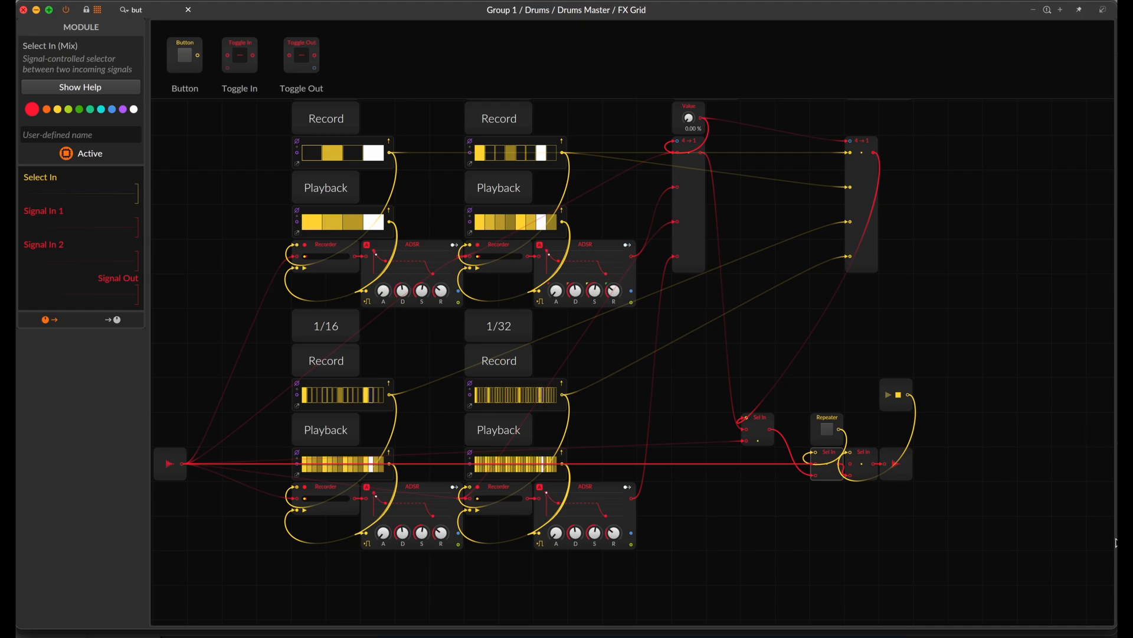
# Shrink the FX Grid window to uncover the device chain and show the FX Grid's modulator slots.
pyautogui.moveTo(1115, 625); pyautogui.dragTo(1090, 398)
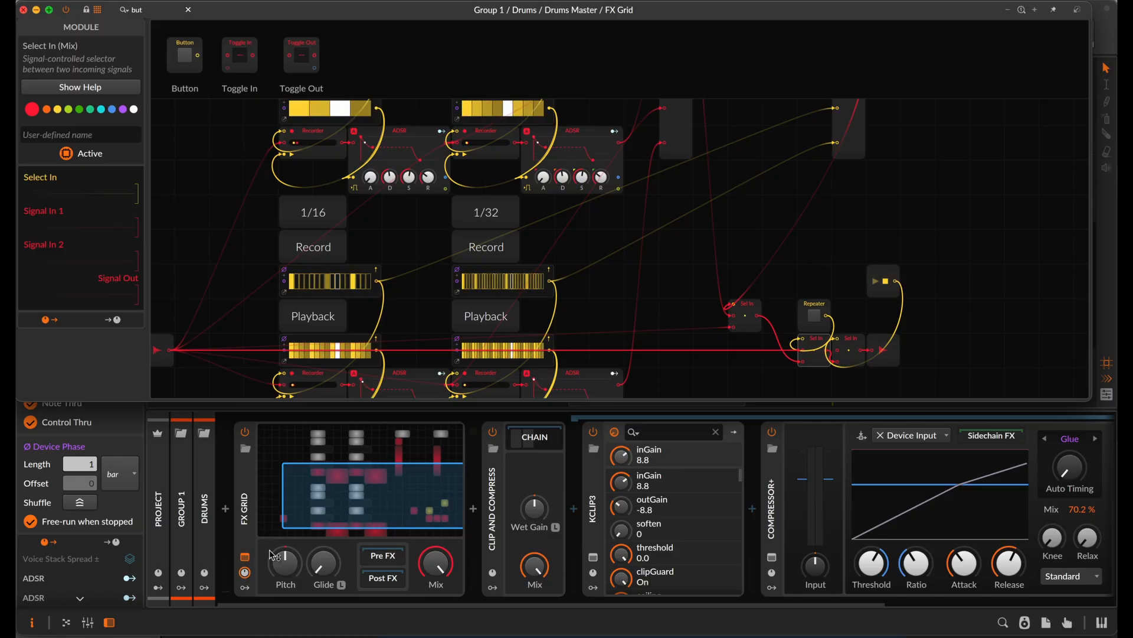
pyautogui.hscroll(-1, 726, 268)
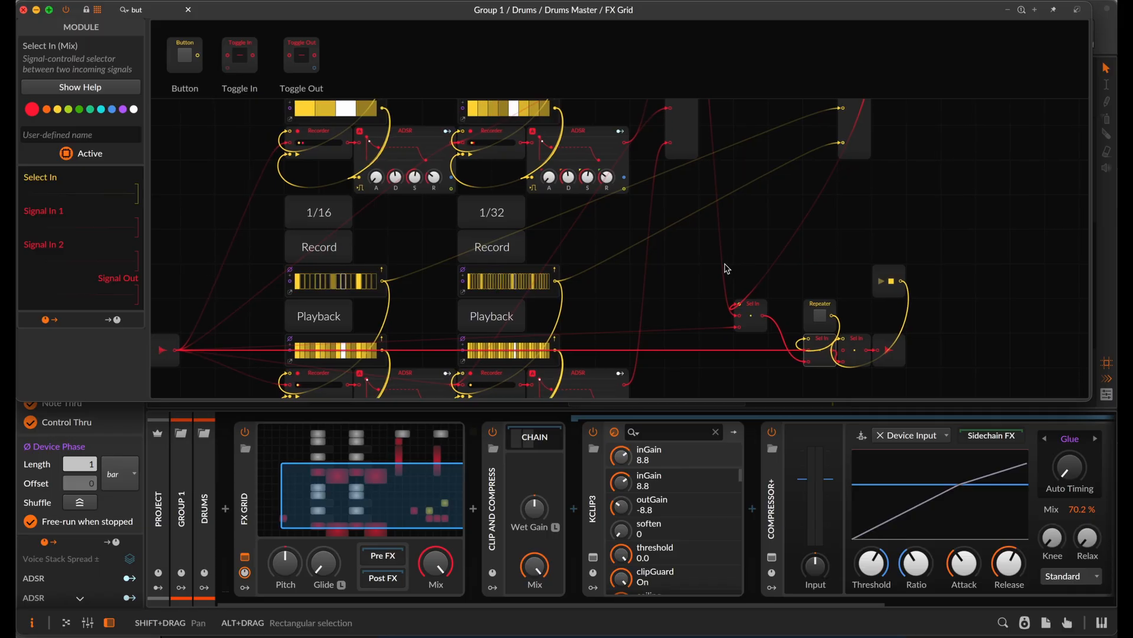
pyautogui.click(245, 587)
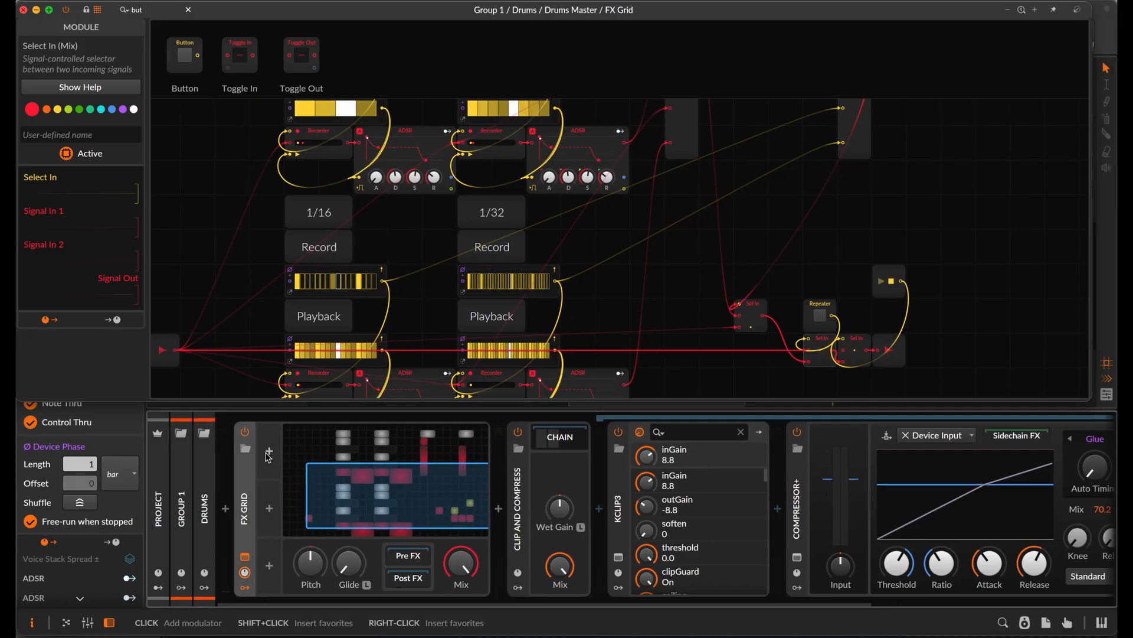
# Open the modulator browser for the FX Grid's first empty modulator slot.
pyautogui.click(270, 454)
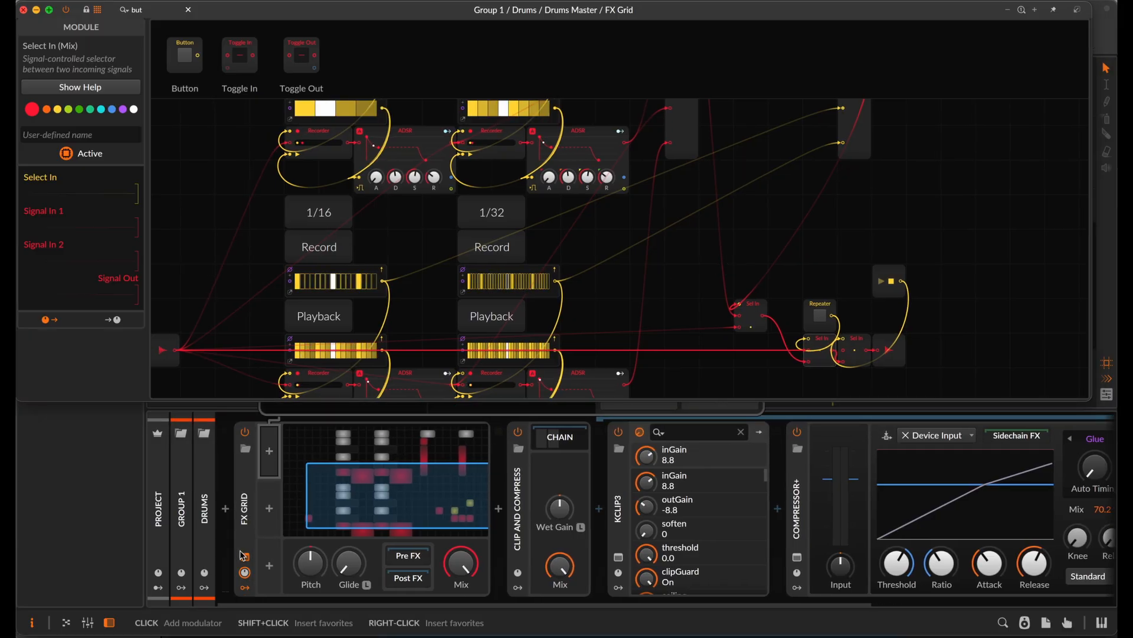
pyautogui.click(270, 454)
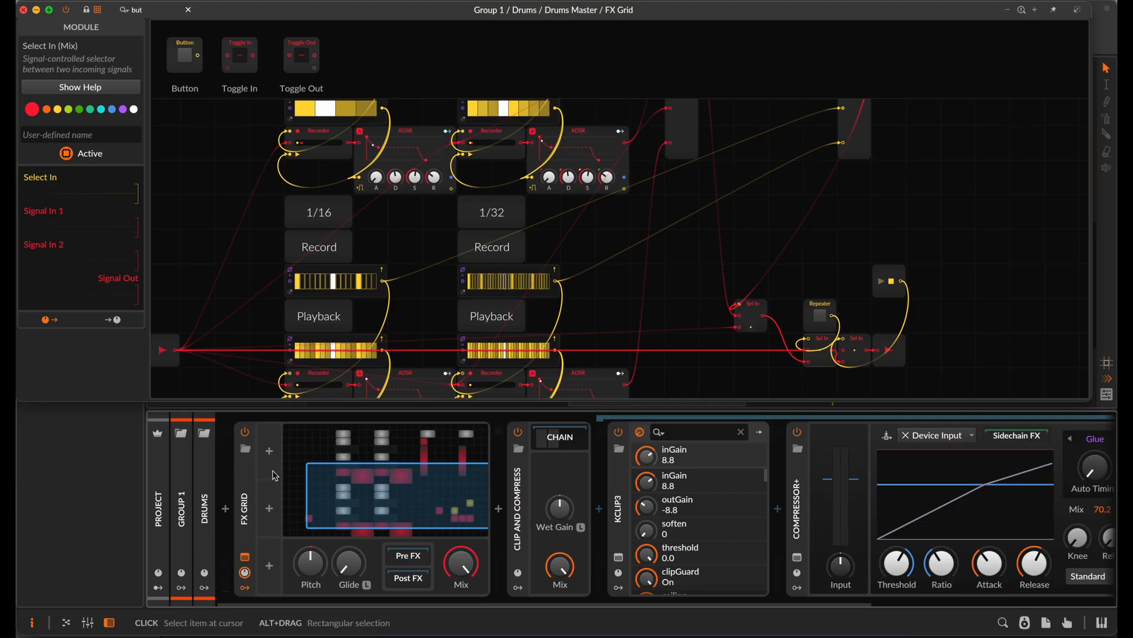
pyautogui.click(274, 469)
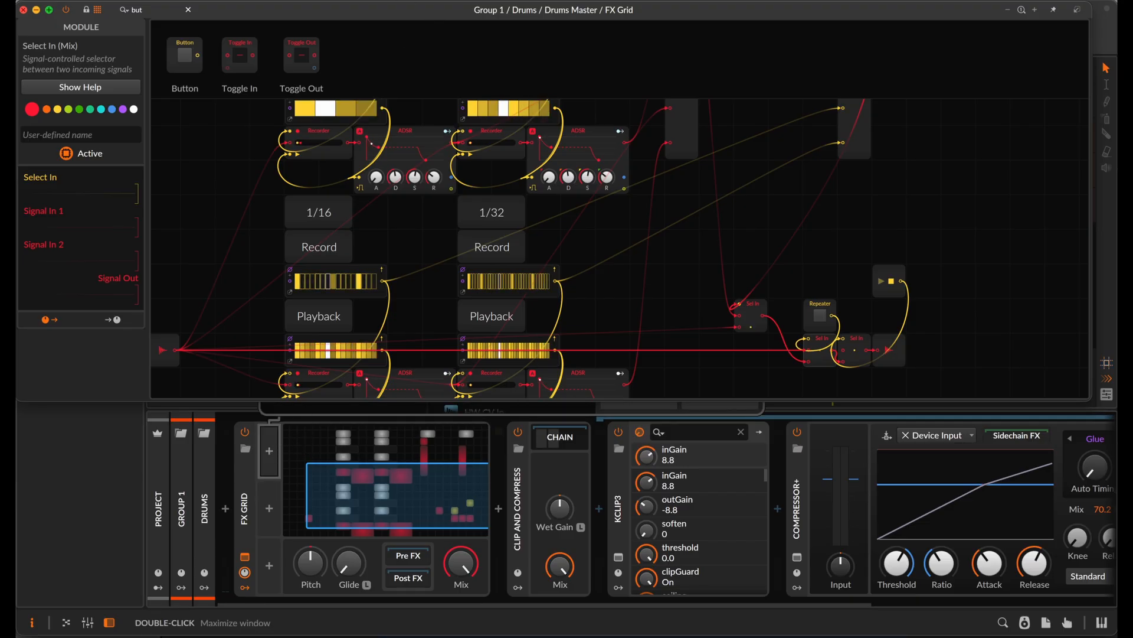
# Dock the FX Grid editor in the main window and add a Steps modulator to the FX Grid device.
pyautogui.click(1077, 13)
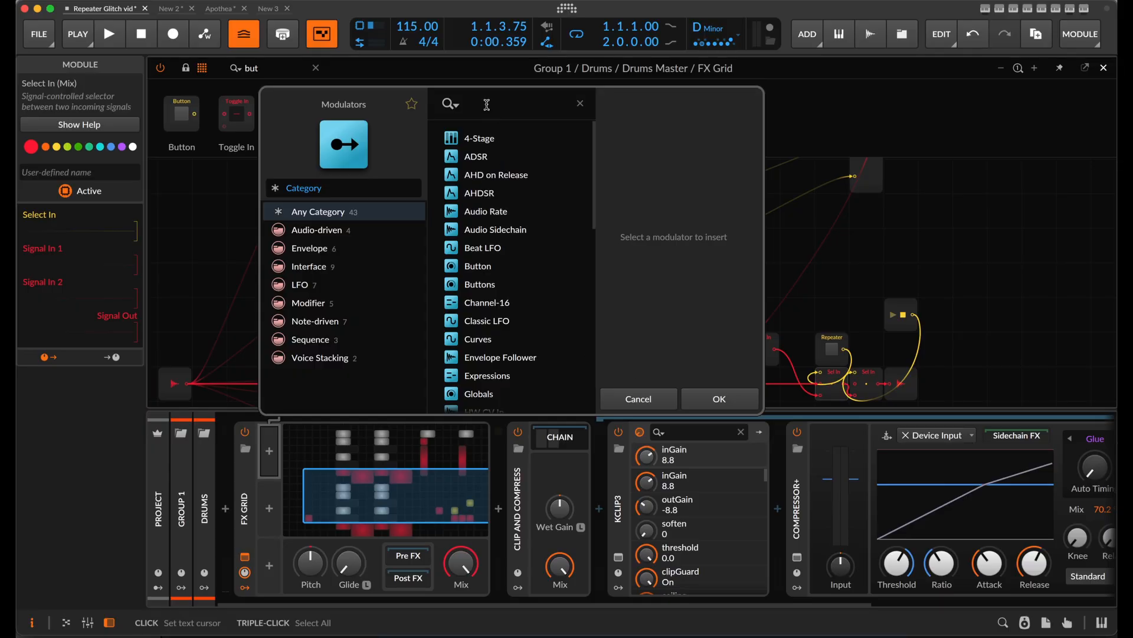
pyautogui.write('ste')
pyautogui.click(495, 139)
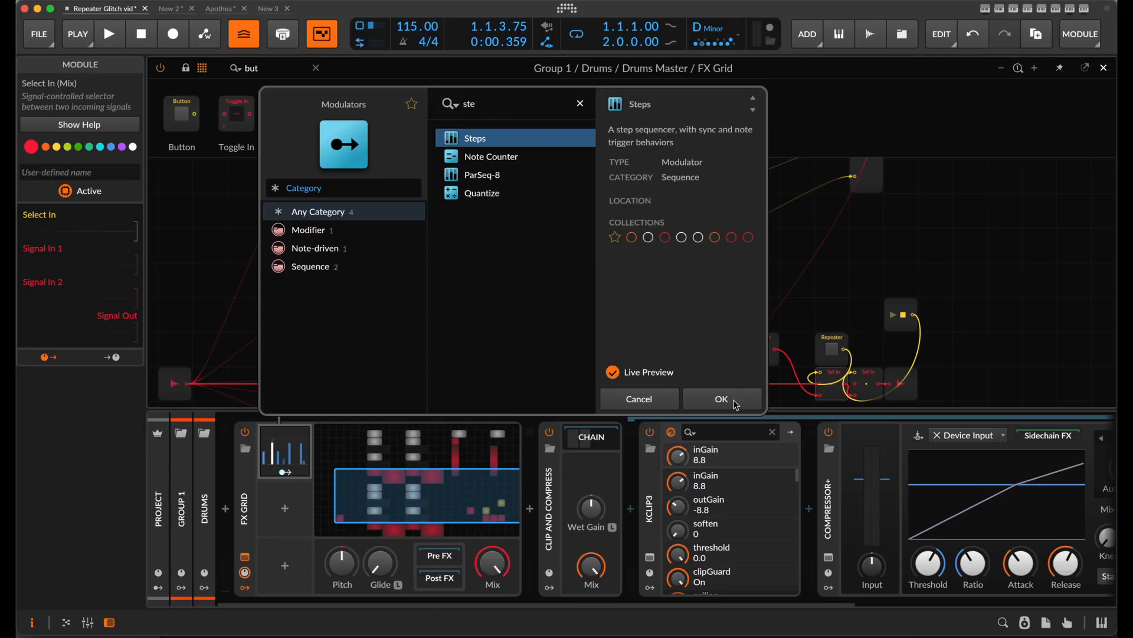
pyautogui.click(720, 399)
# Expand the Steps modulator, set its rate to 8th note and its length to 19 steps.
pyautogui.click(292, 455)
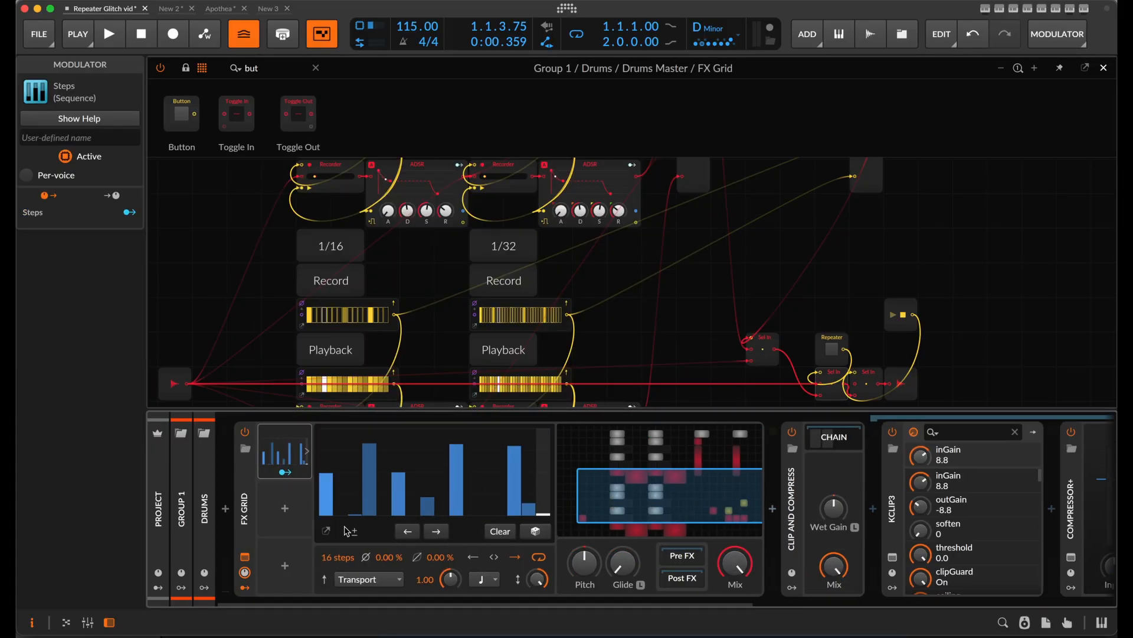
pyautogui.click(498, 584)
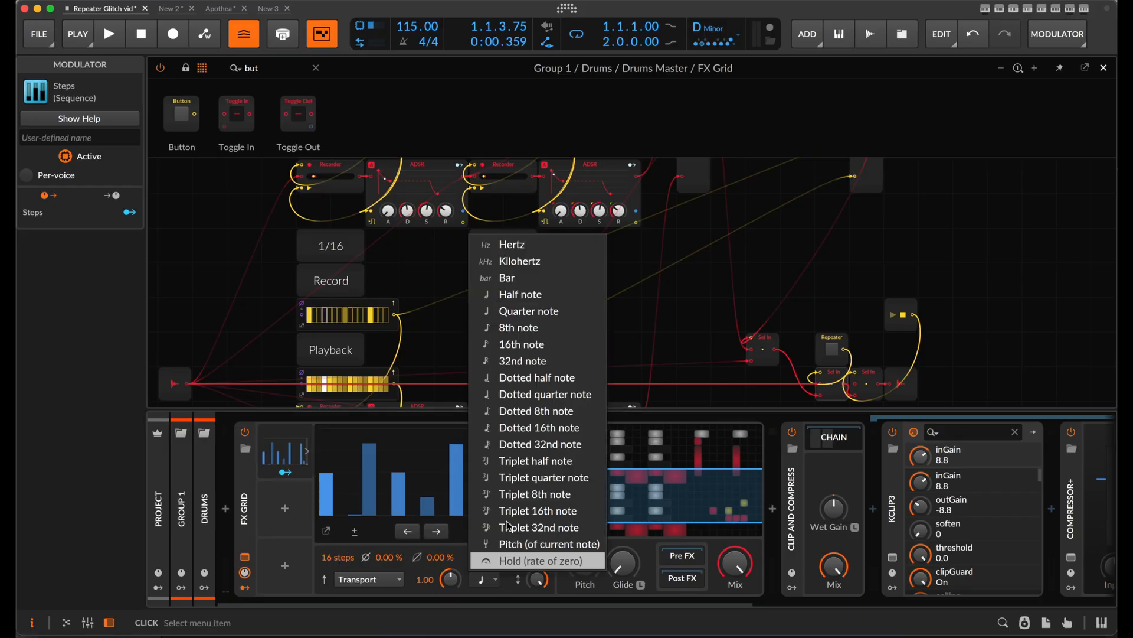
pyautogui.click(545, 337)
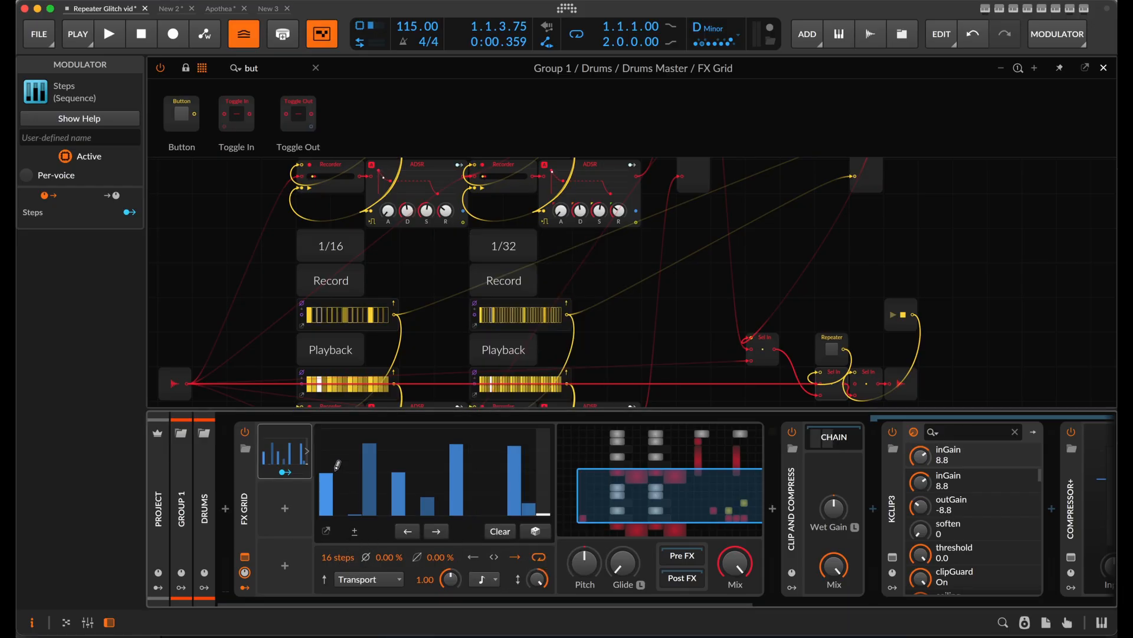
pyautogui.moveTo(338, 557); pyautogui.dragTo(338, 548)
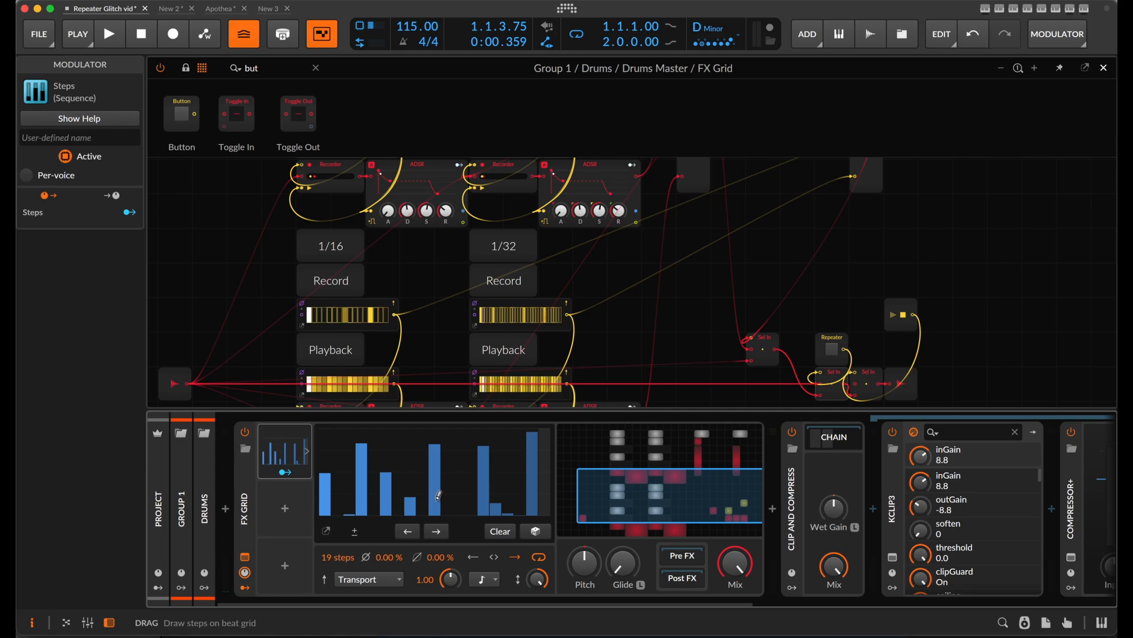
# Map the Steps modulator to the Value knob under Repeat sel with a modulation amount of 1.000.
pyautogui.click(285, 472)
pyautogui.hscroll(3, 627, 351)
pyautogui.scroll(3, 627, 351)
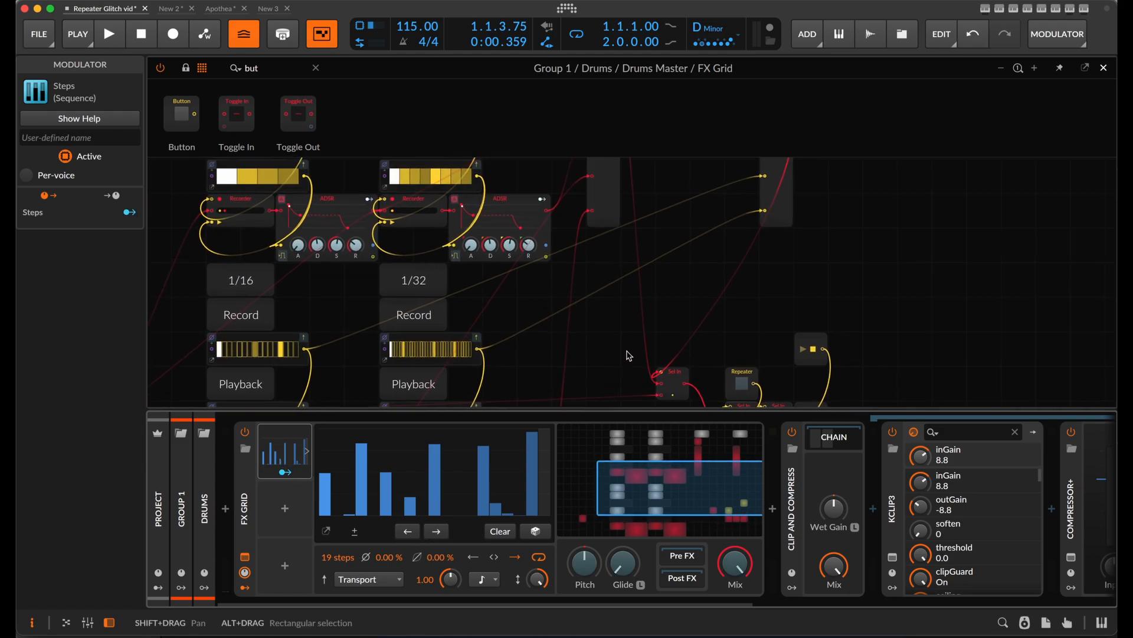
pyautogui.scroll(3, 629, 354)
pyautogui.hscroll(-1, 629, 355)
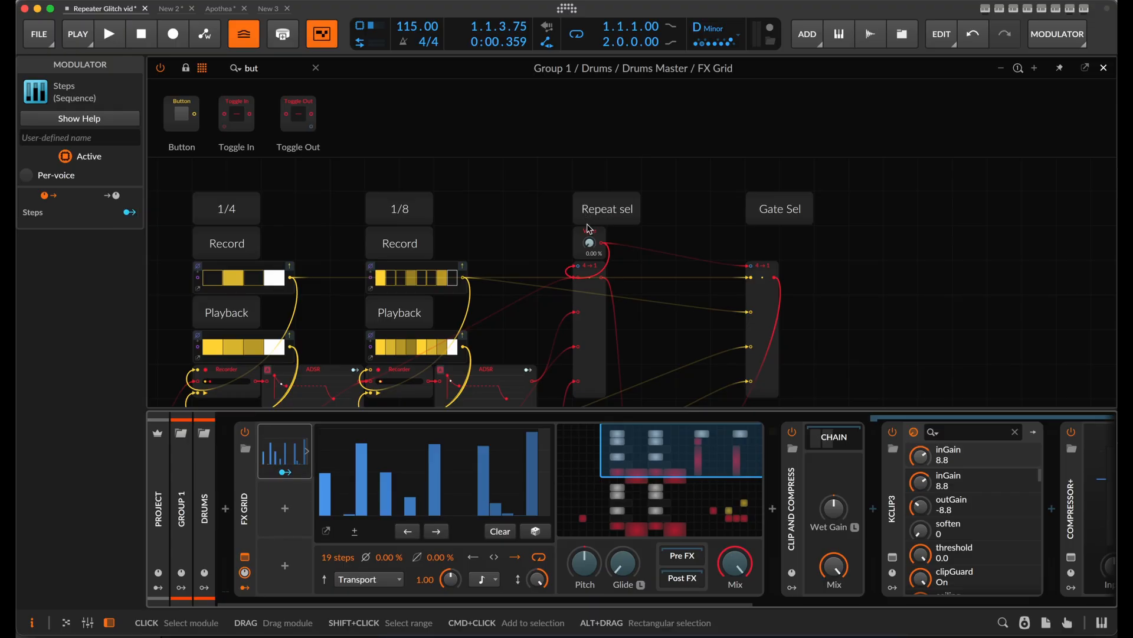
pyautogui.moveTo(591, 243); pyautogui.dragTo(588, 241)
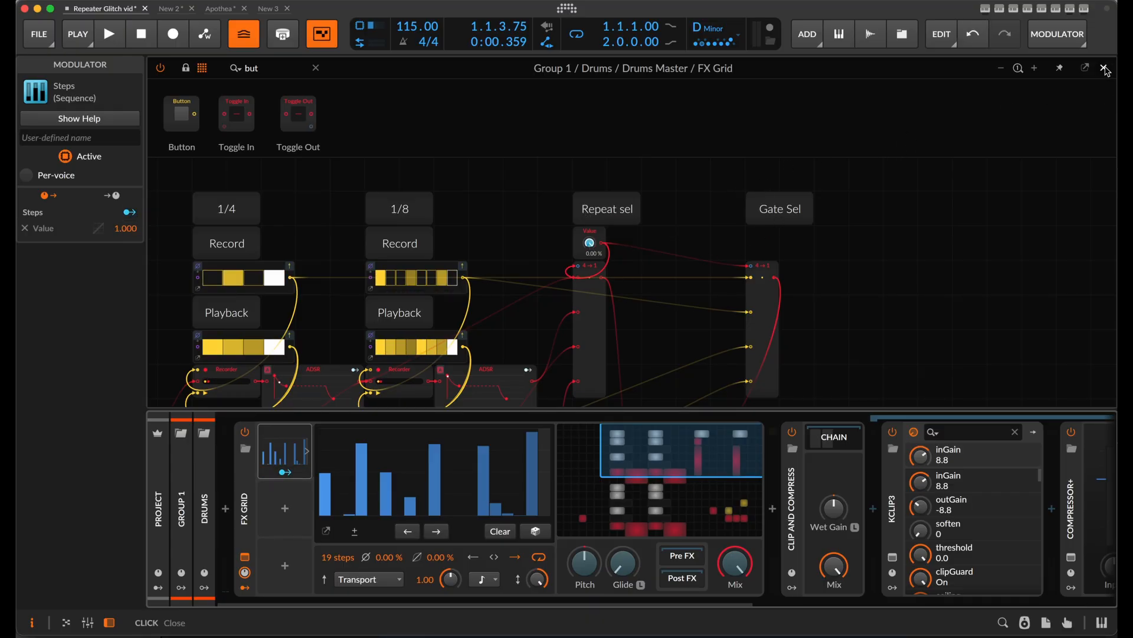
# Close the grid editor, add a Button modulator to the FX Grid device and name it repeater.
pyautogui.click(1104, 68)
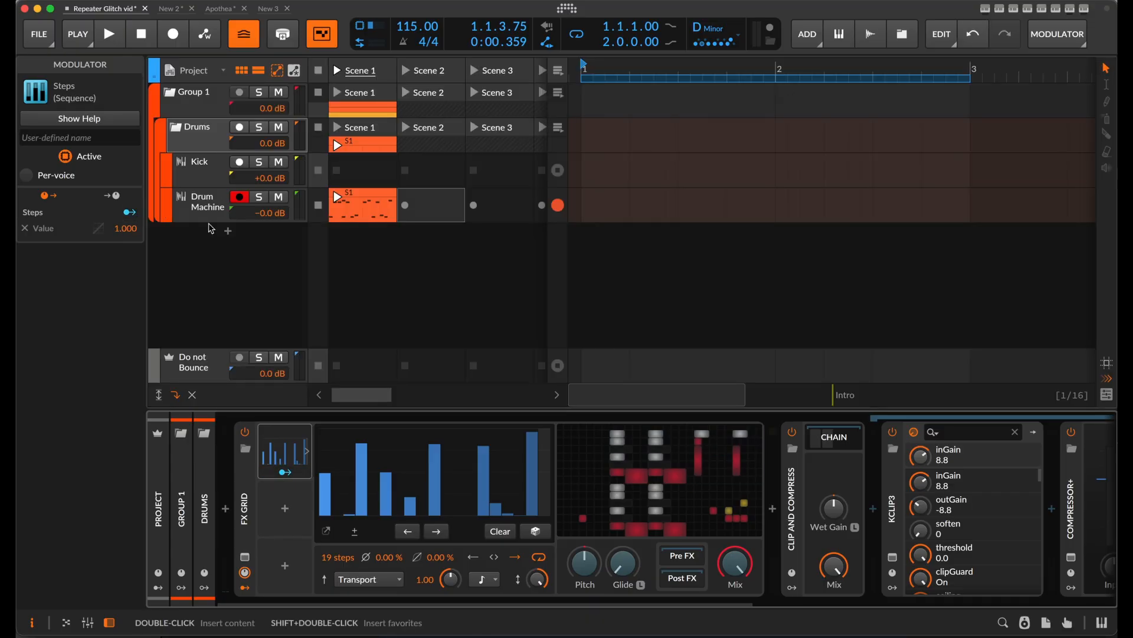
pyautogui.click(286, 472)
pyautogui.write('b')
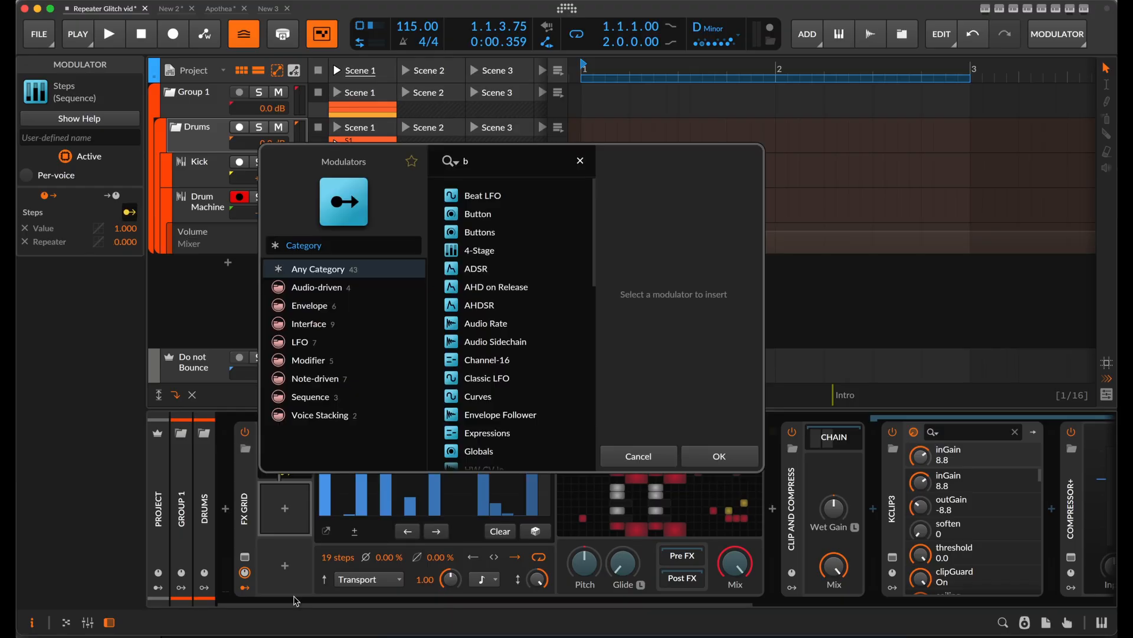
pyautogui.write('ut')
pyautogui.click(501, 198)
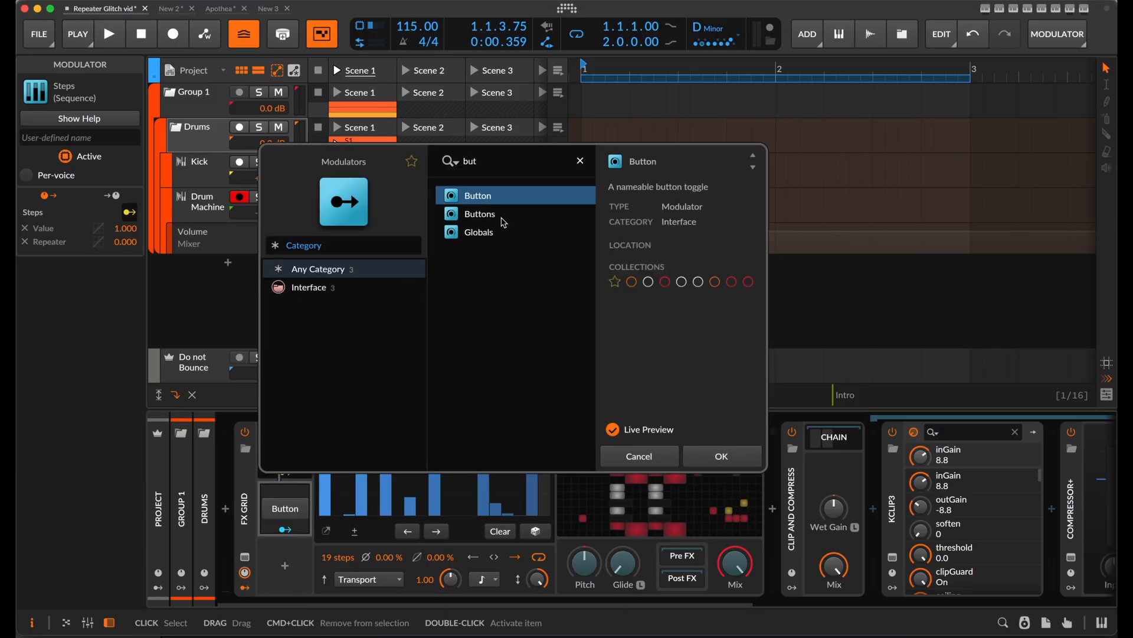
pyautogui.click(726, 455)
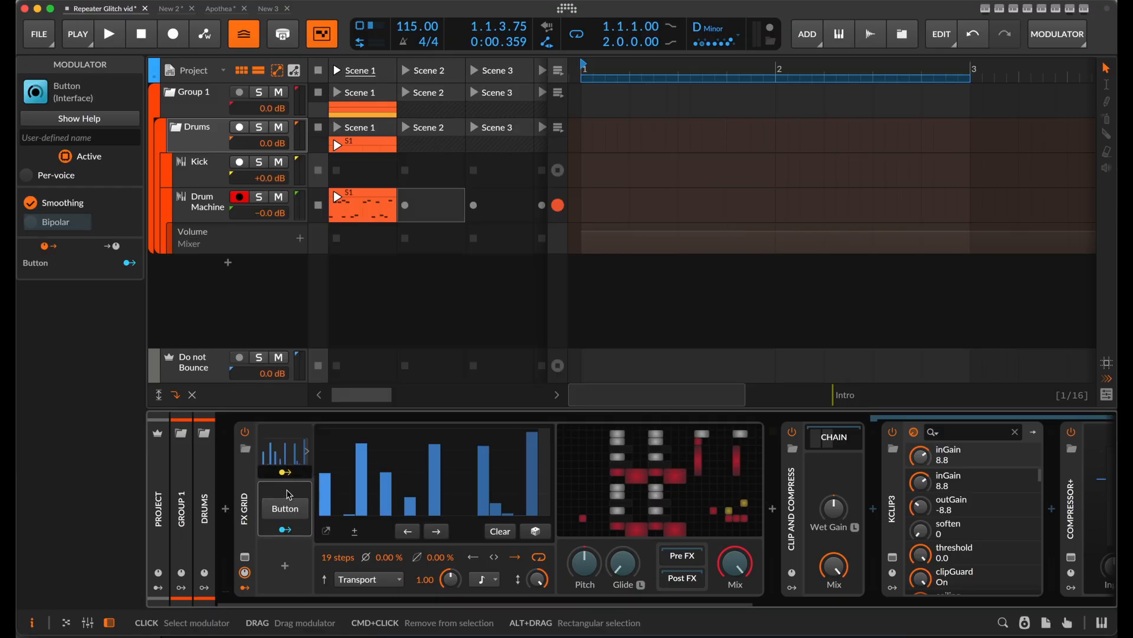
pyautogui.click(79, 136)
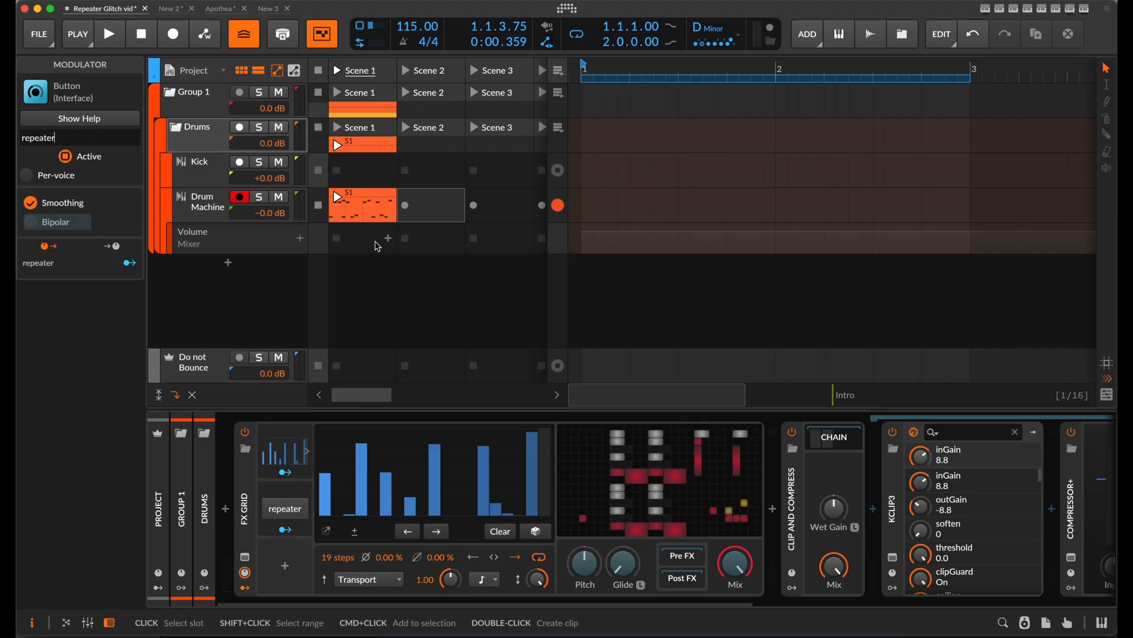
# Reopen the grid editor and map the repeater button modulator to the Repeater button module with an amount of 1.000.
pyautogui.click(597, 483)
pyautogui.scroll(-4, 570, 327)
pyautogui.hscroll(3, 571, 328)
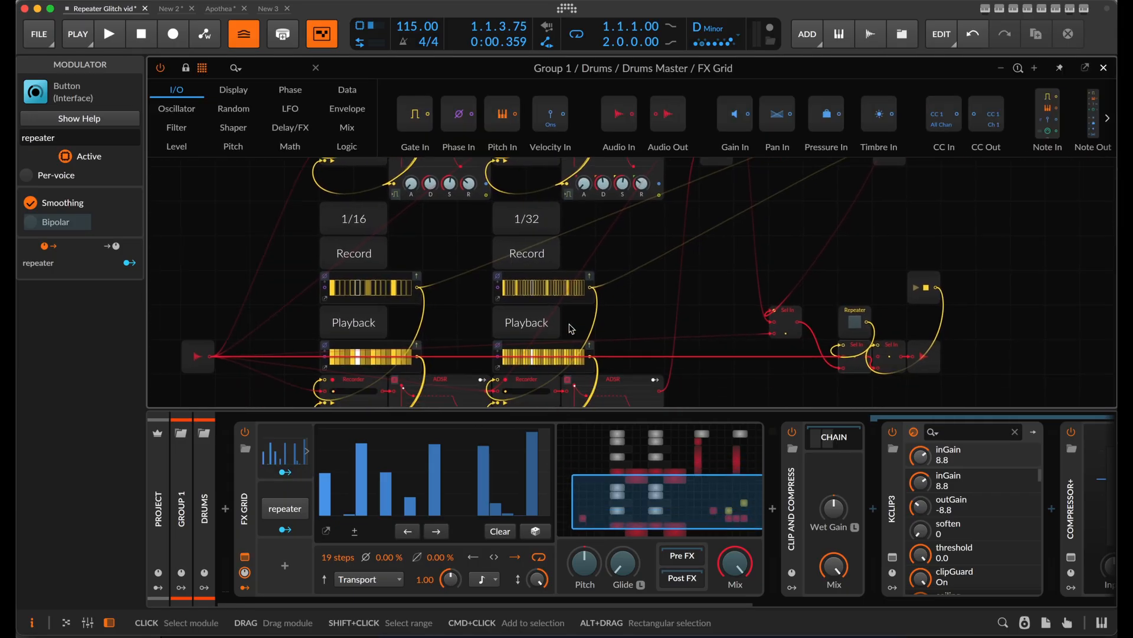
pyautogui.click(285, 530)
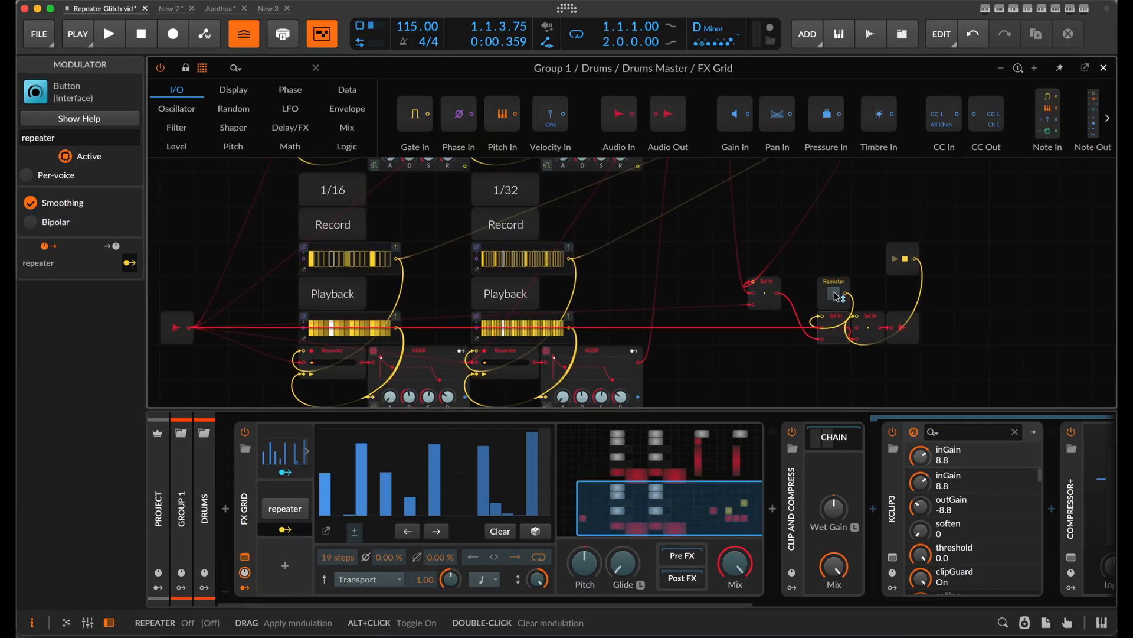
pyautogui.click(832, 291)
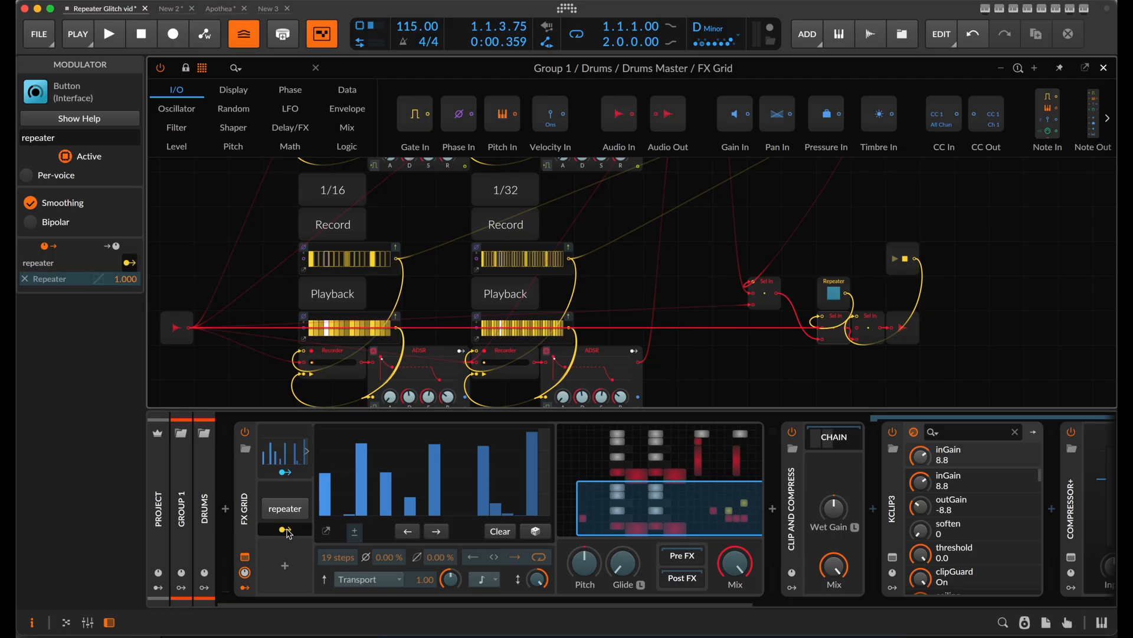
pyautogui.click(286, 529)
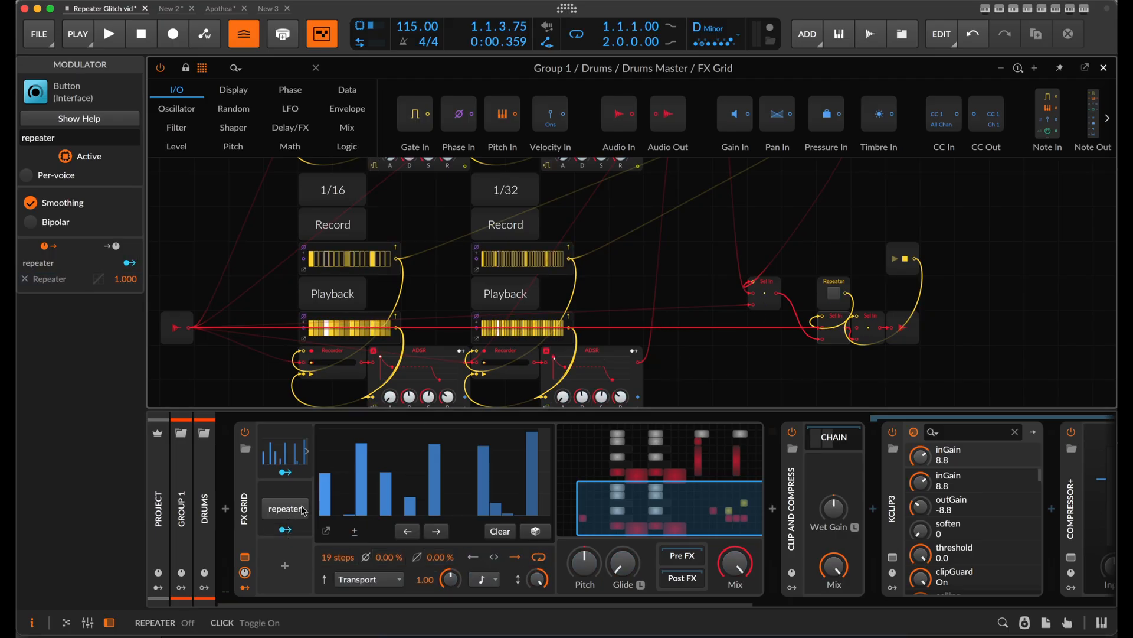
# Play the beat while testing the repeater button, stop playback and close the grid editor.
pyautogui.press('space')
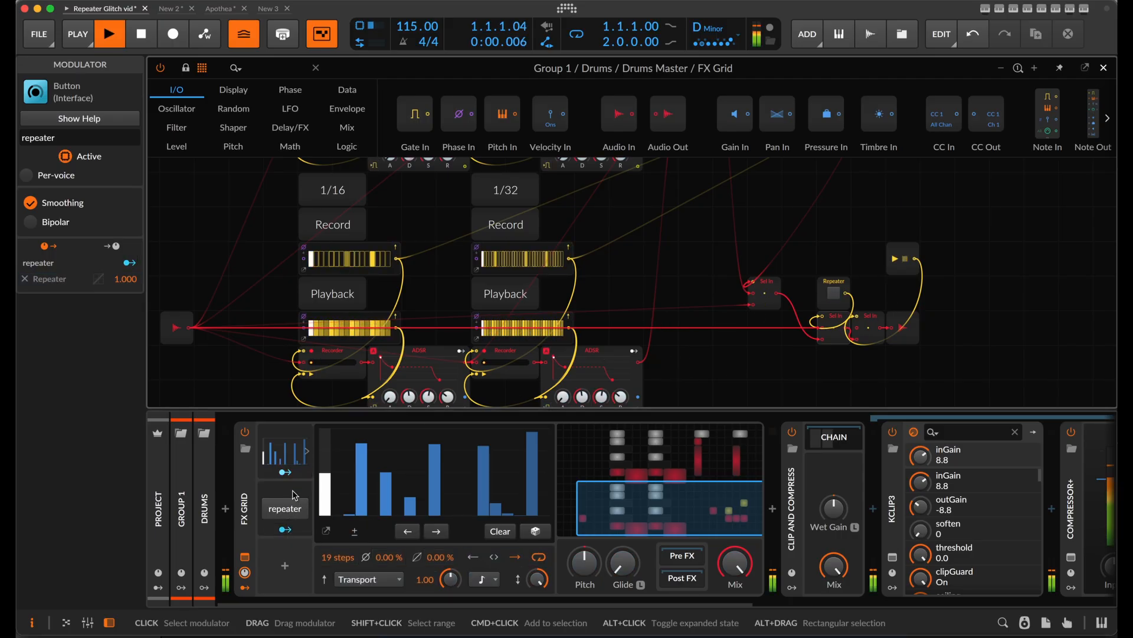
pyautogui.click(288, 509)
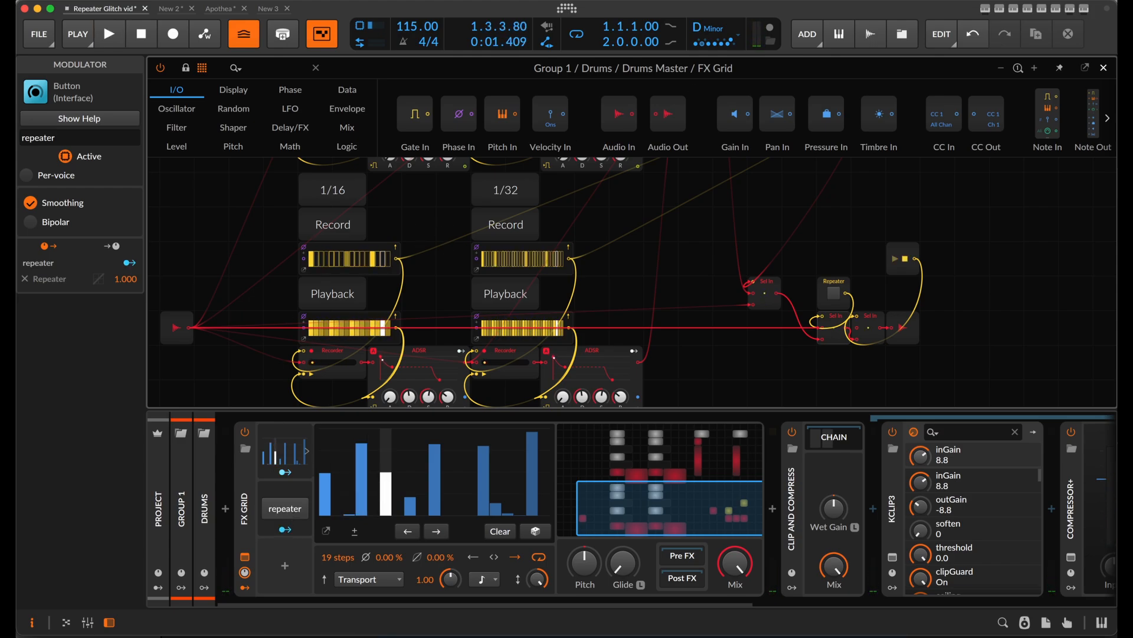
pyautogui.click(1102, 67)
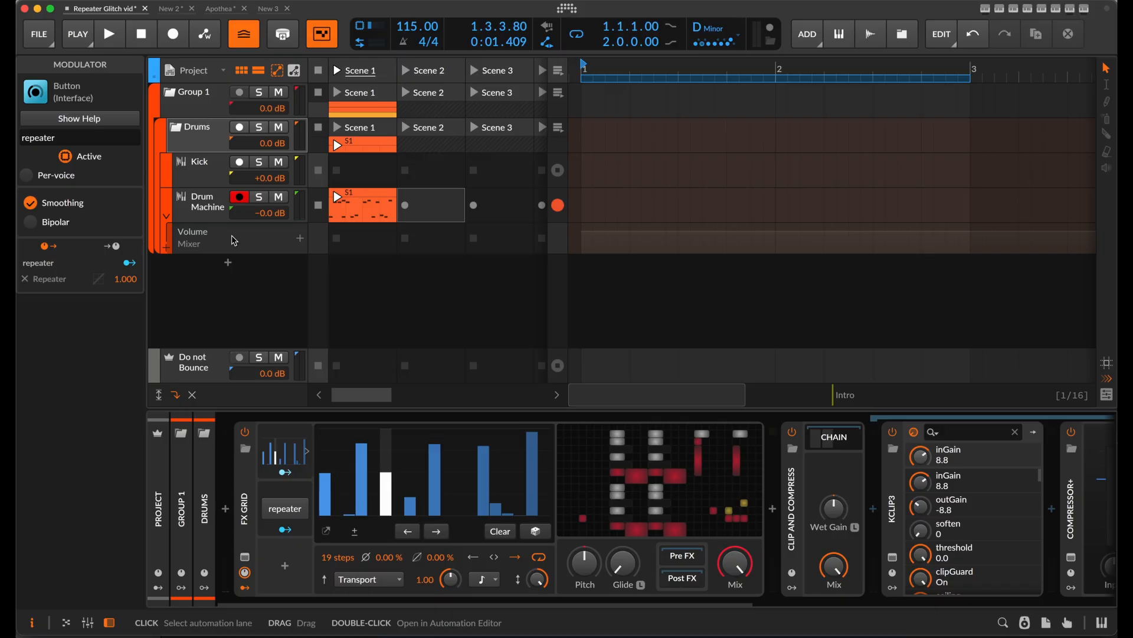
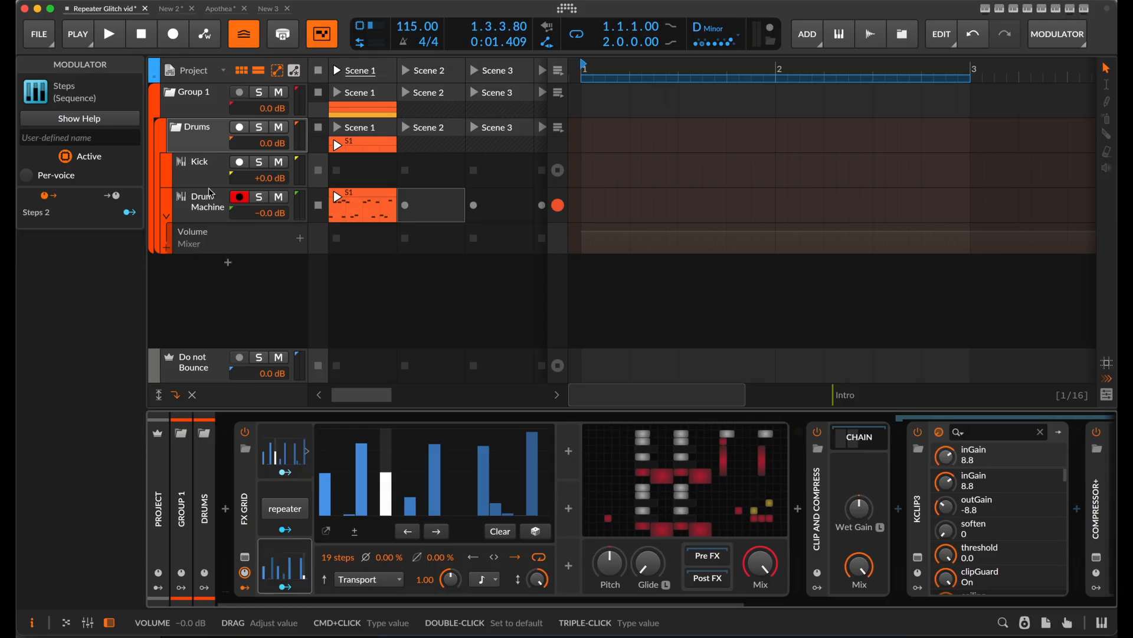
# Show the repeater automation lane under the Drums group and delete the duplicate Steps 2 modulator.
pyautogui.click(162, 146)
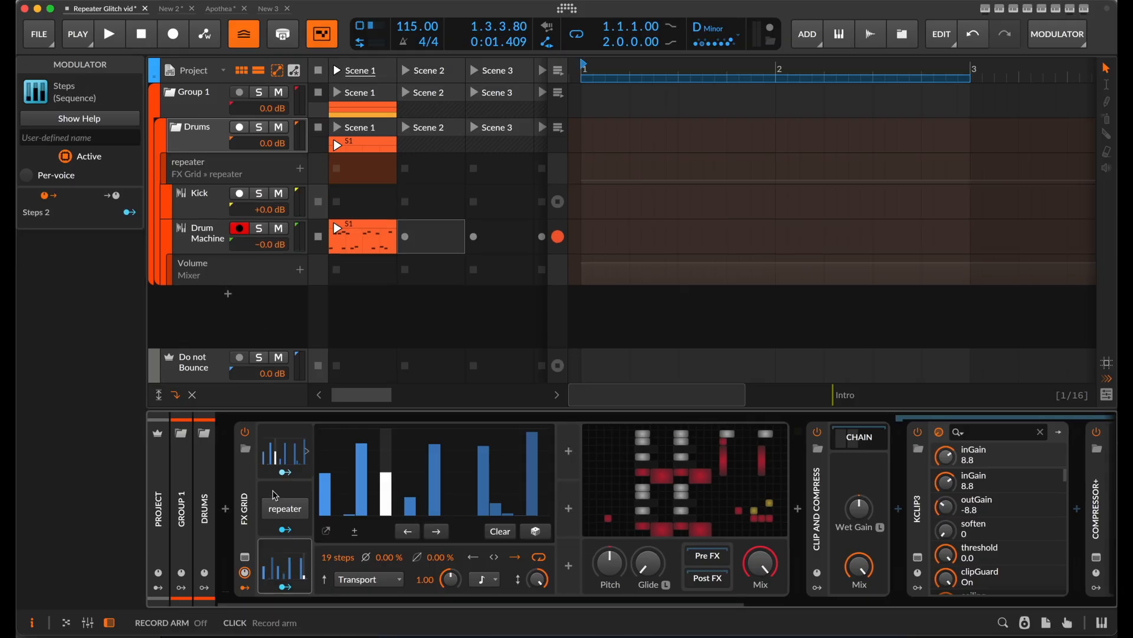
pyautogui.press('Delete')
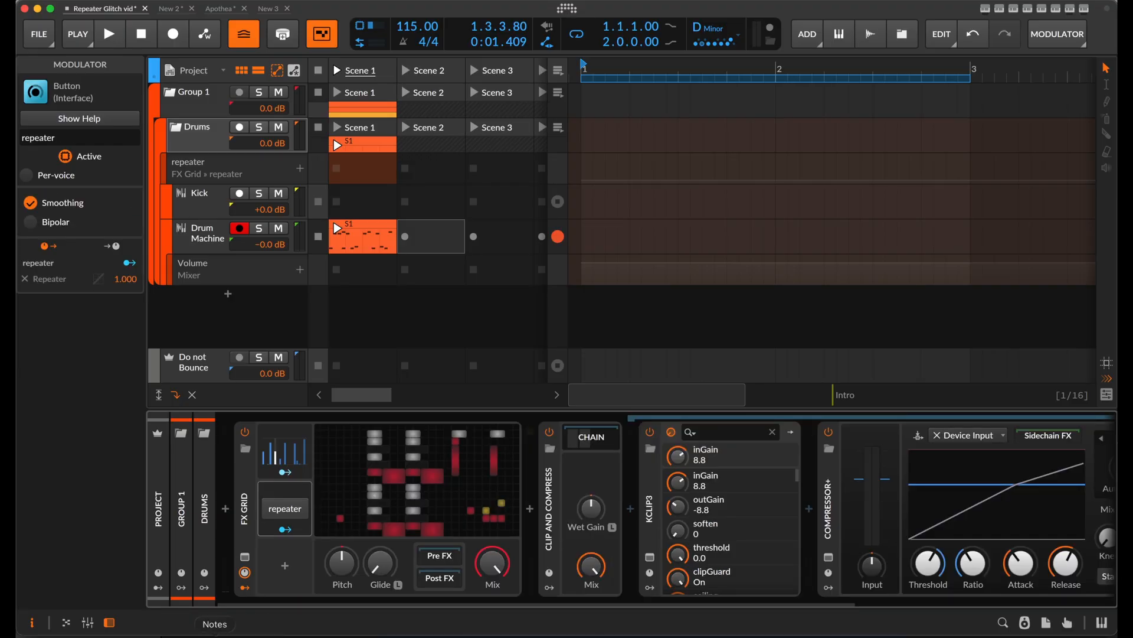
# Select the repeater automation lane, toggle the repeater button on and off, and create an automation clip in its Scene 1 slot.
pyautogui.click(212, 170)
pyautogui.click(286, 513)
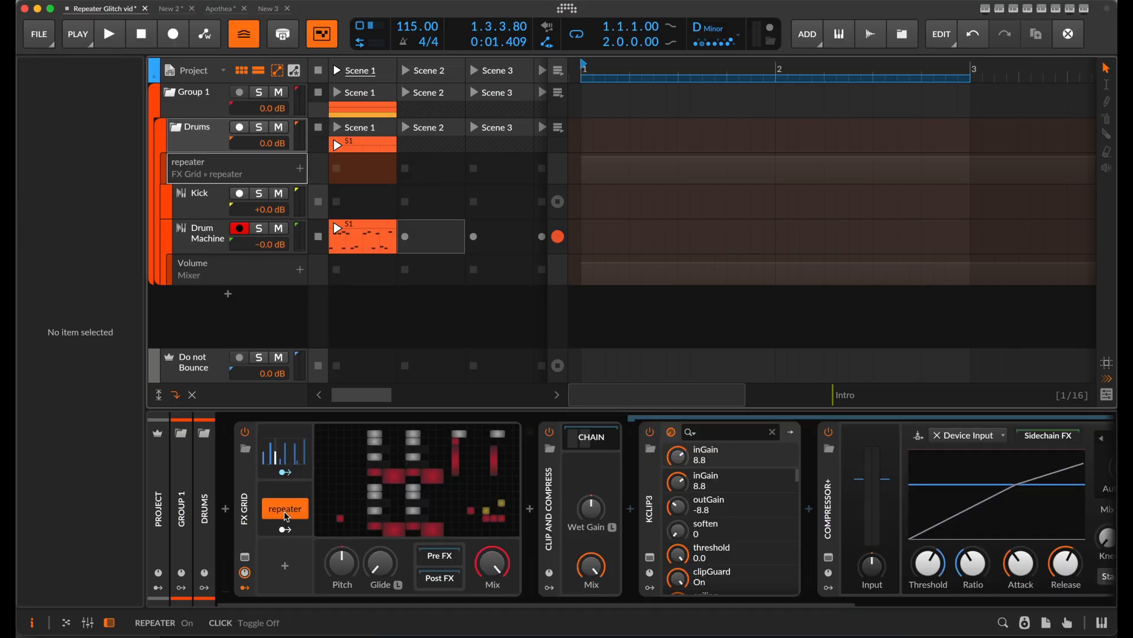
pyautogui.click(286, 517)
pyautogui.doubleClick(366, 170)
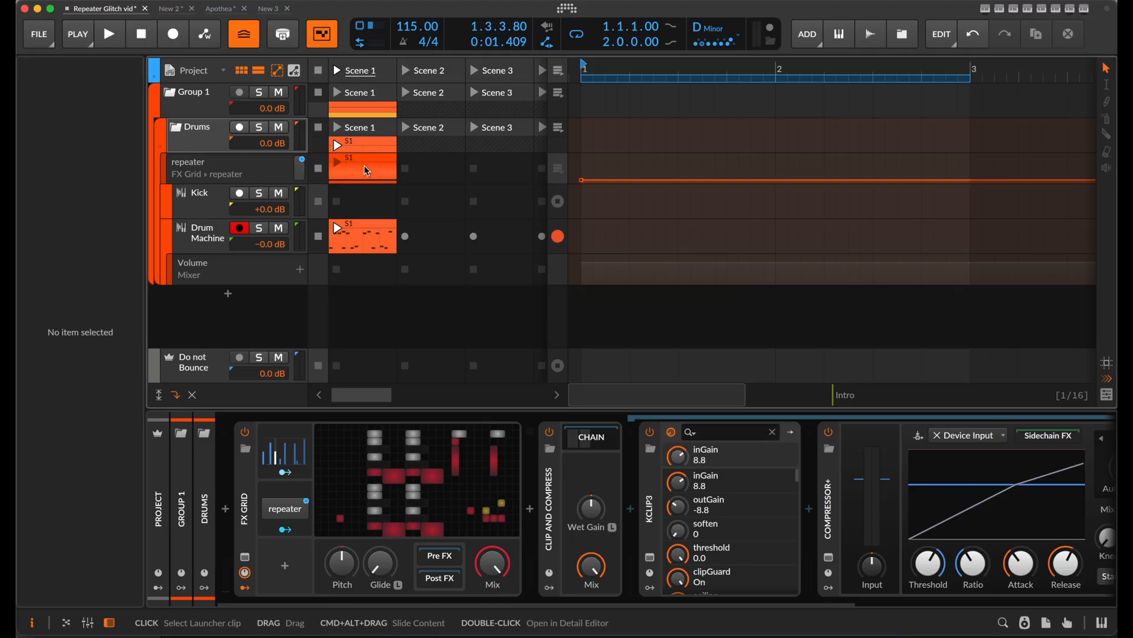
# Open the repeater automation clip in an enlarged detail editor and extend its loop to a length of 4.0.0.00.
pyautogui.doubleClick(373, 168)
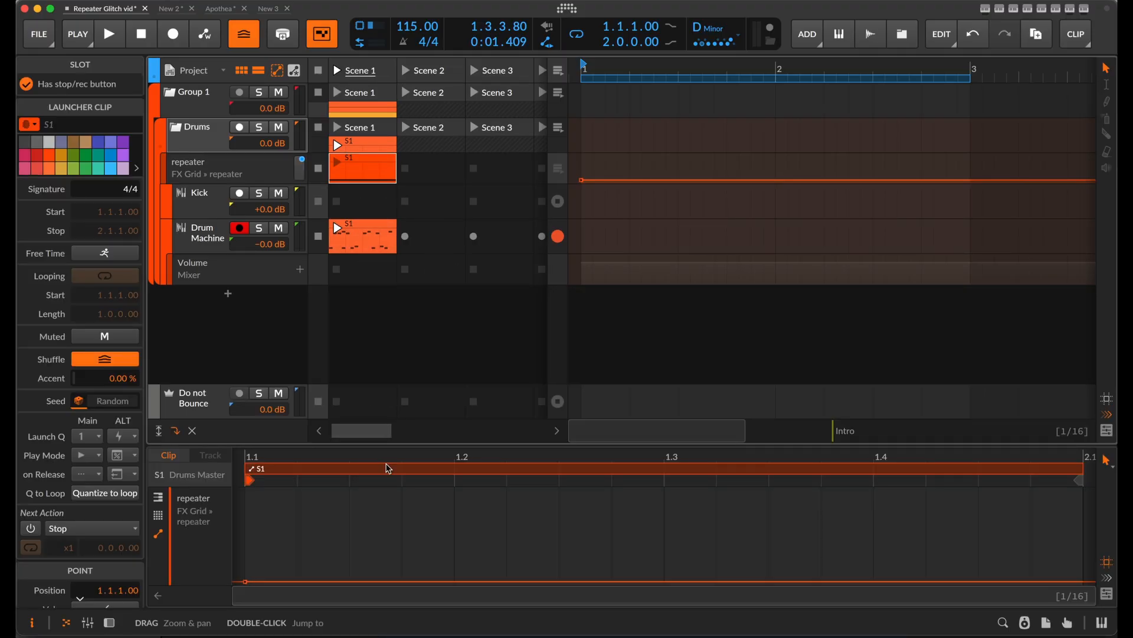
pyautogui.moveTo(423, 444); pyautogui.dragTo(410, 205)
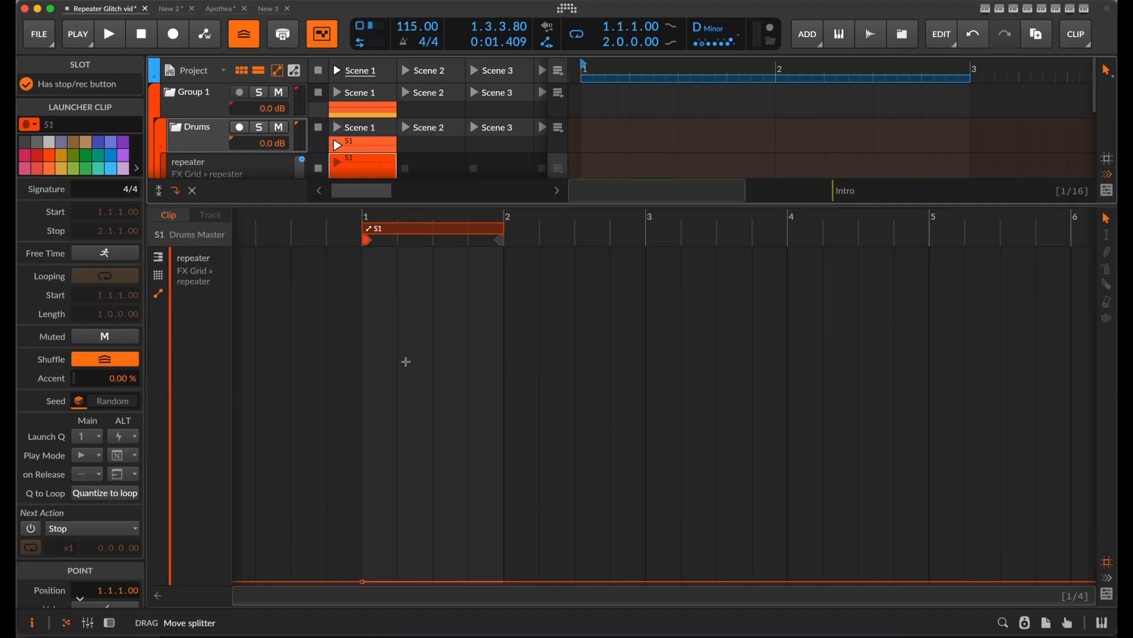
pyautogui.scroll(-2, 409, 369)
pyautogui.moveTo(485, 228); pyautogui.dragTo(845, 263)
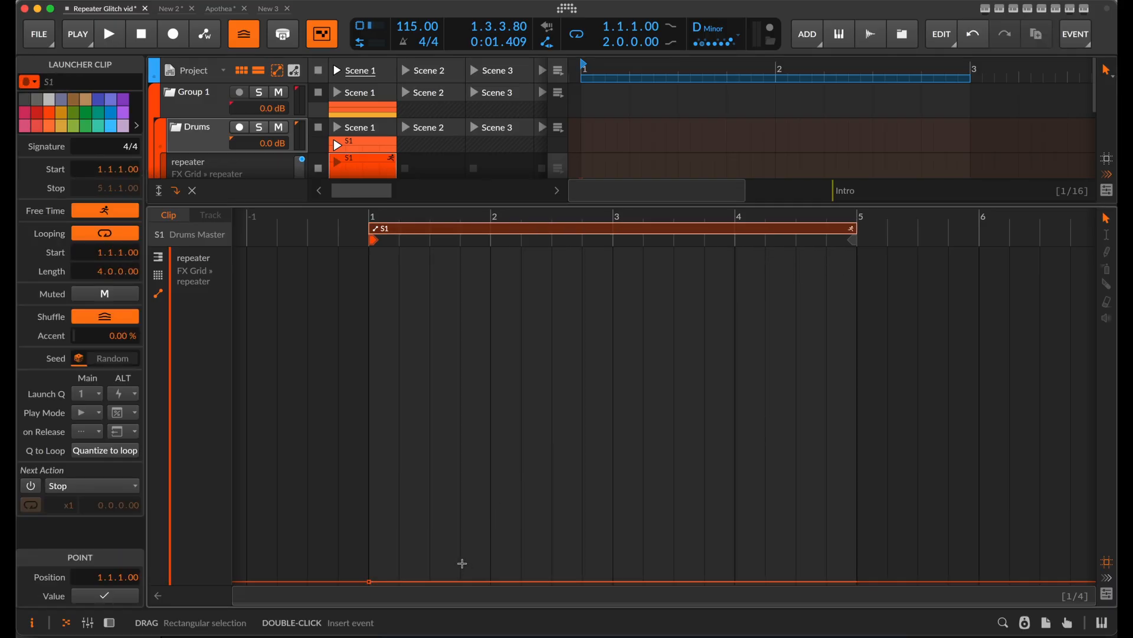
# Draw two On sections in the repeater automation, from 1.4.1 to 2.3.1 and from 3.2.1 to 4.1.1.
pyautogui.moveTo(462, 563); pyautogui.dragTo(475, 250)
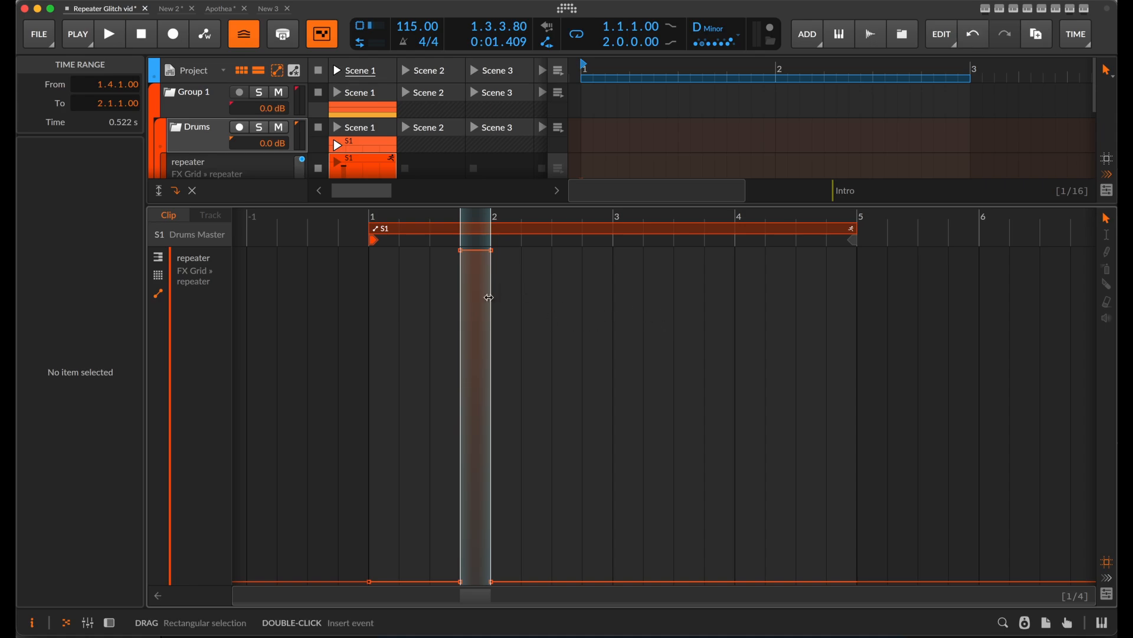
pyautogui.click(481, 326)
pyautogui.moveTo(461, 329); pyautogui.dragTo(698, 344)
pyautogui.click(711, 266)
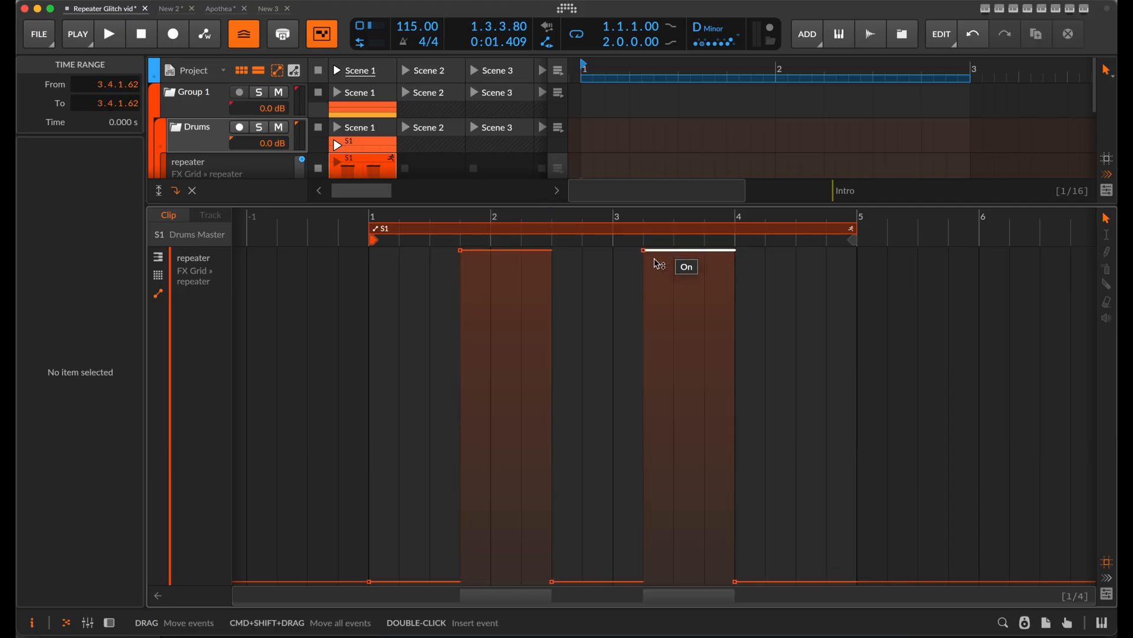
# Shorten the second On section to start at 3.3.1 and add a third from 4.3.1 to 5.1.1.
pyautogui.moveTo(644, 291); pyautogui.dragTo(735, 306)
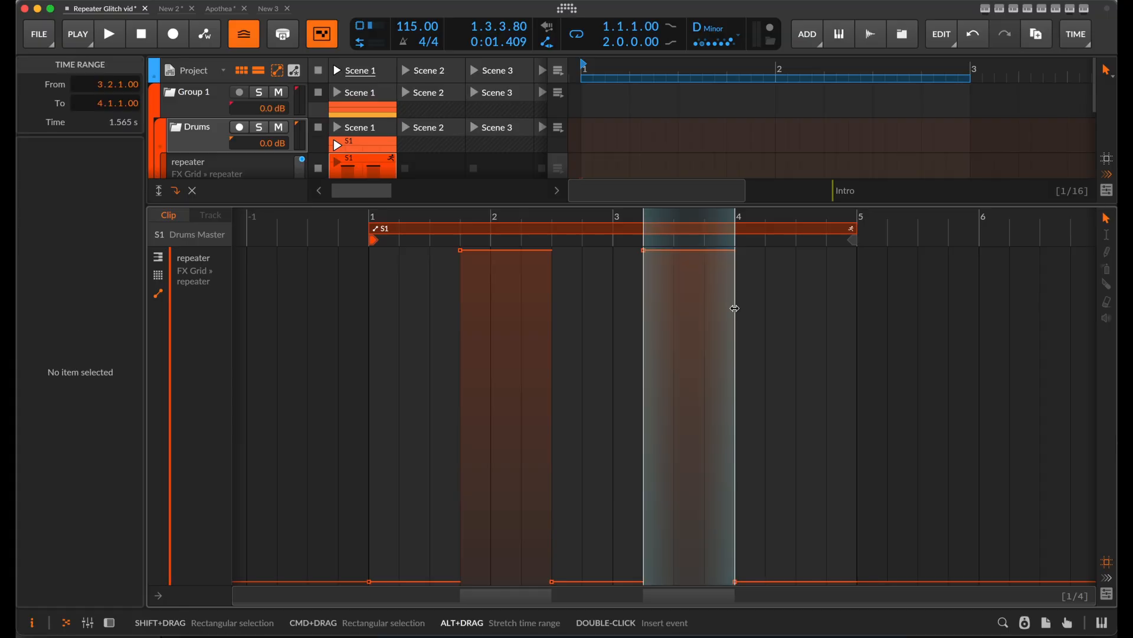
pyautogui.moveTo(643, 339); pyautogui.dragTo(756, 362)
pyautogui.scroll(-3, 674, 345)
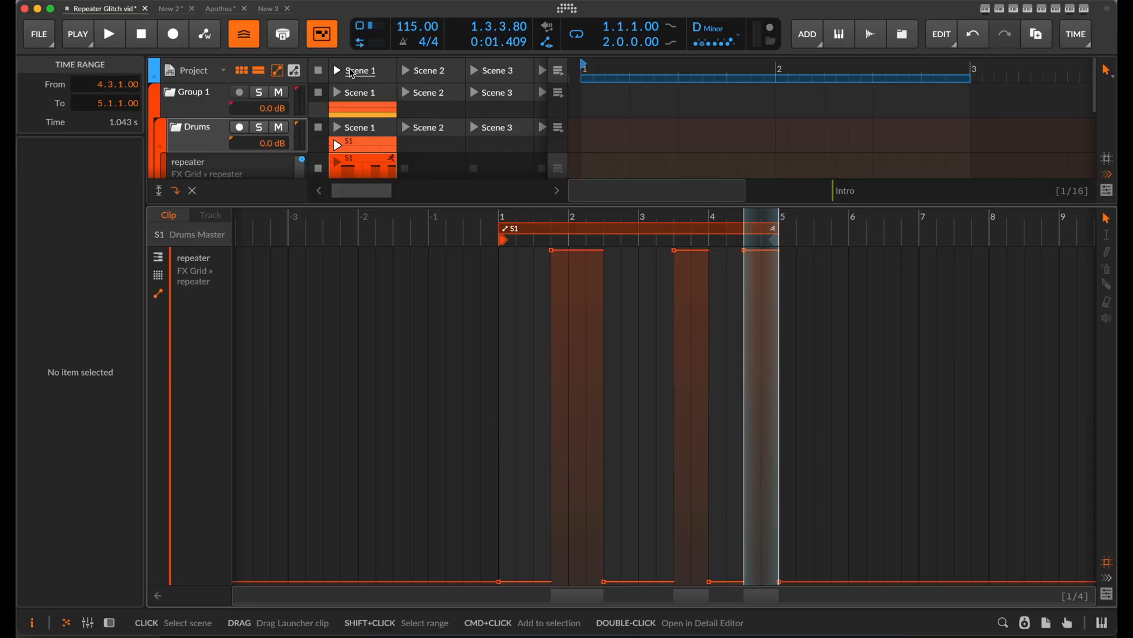
# Play the Drums group's Scene 1 clips to audition the repeater automation, stop playback and collapse the detail editor.
pyautogui.click(353, 143)
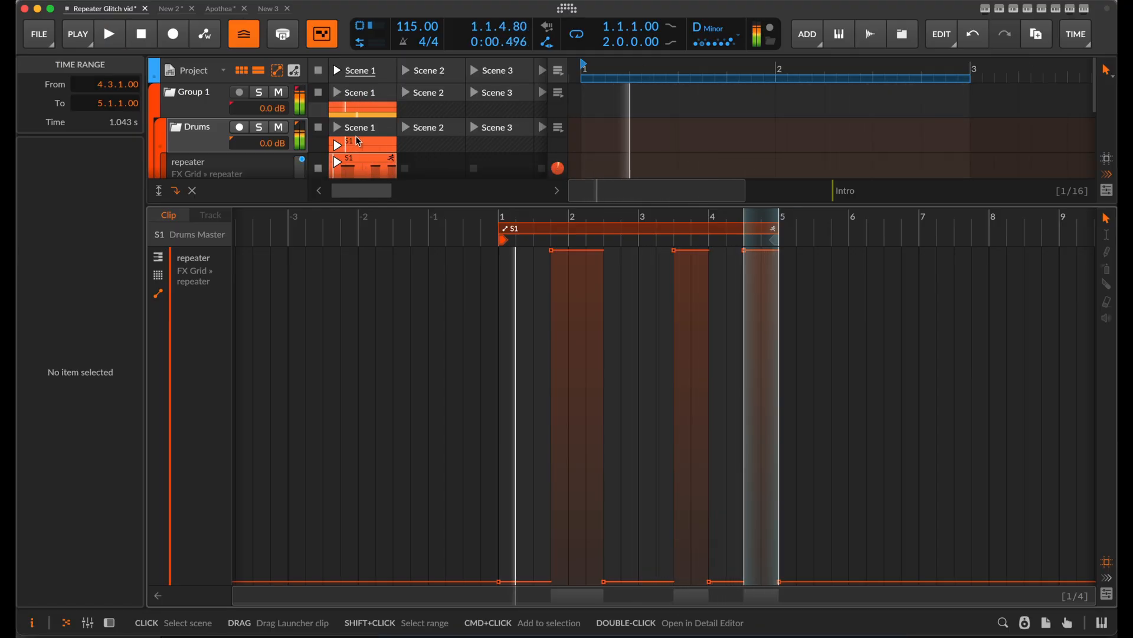
pyautogui.press('space')
pyautogui.moveTo(330, 205); pyautogui.dragTo(296, 556)
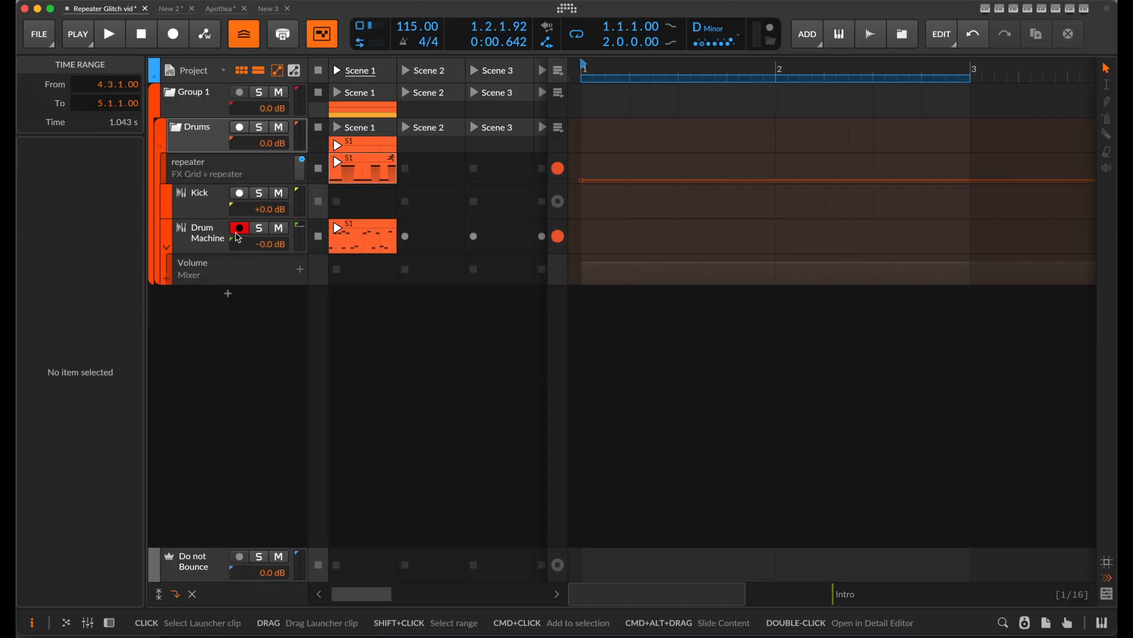
# Show the Drums group's device chain and deactivate FX Grid's repeater button and Steps modulators.
pyautogui.click(239, 238)
pyautogui.press('d')
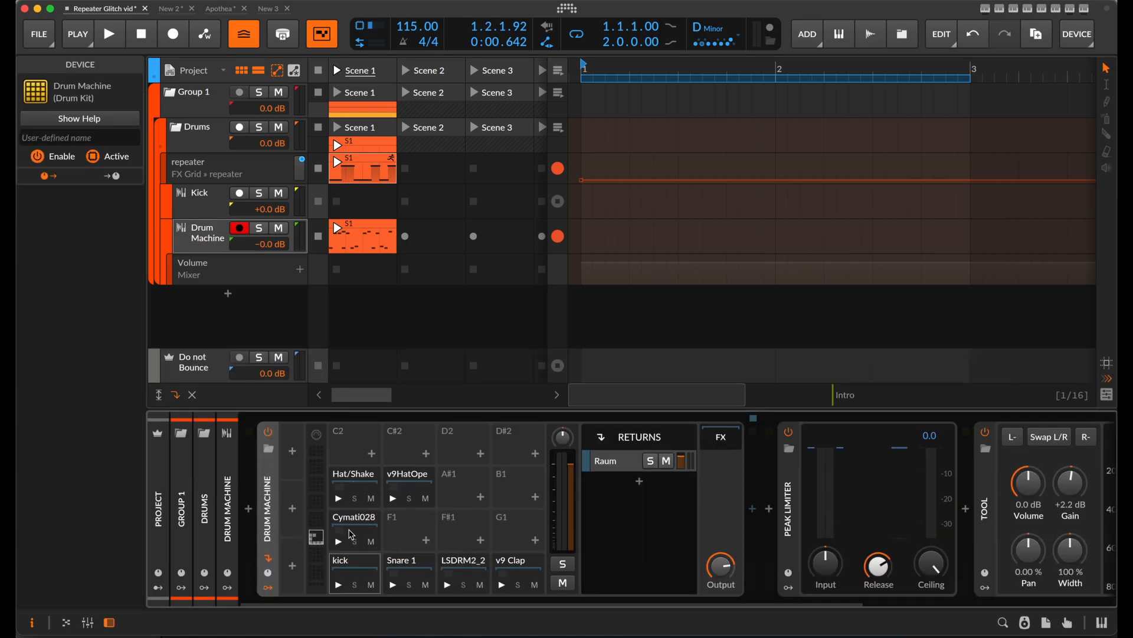
pyautogui.click(210, 134)
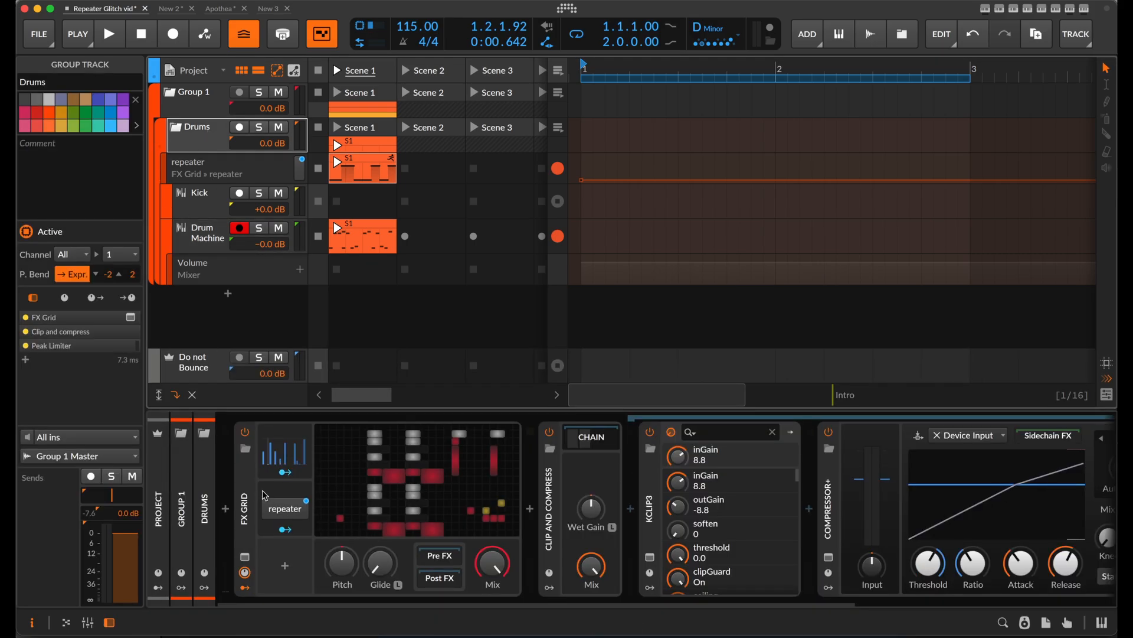
pyautogui.rightClick(279, 493)
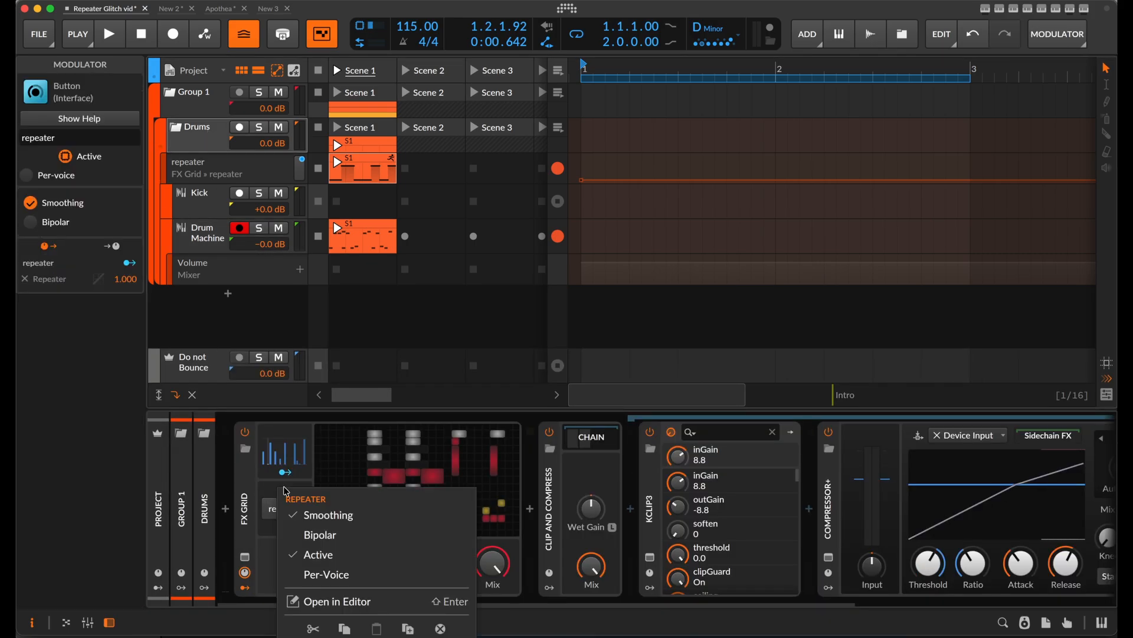
pyautogui.click(328, 557)
pyautogui.rightClick(275, 439)
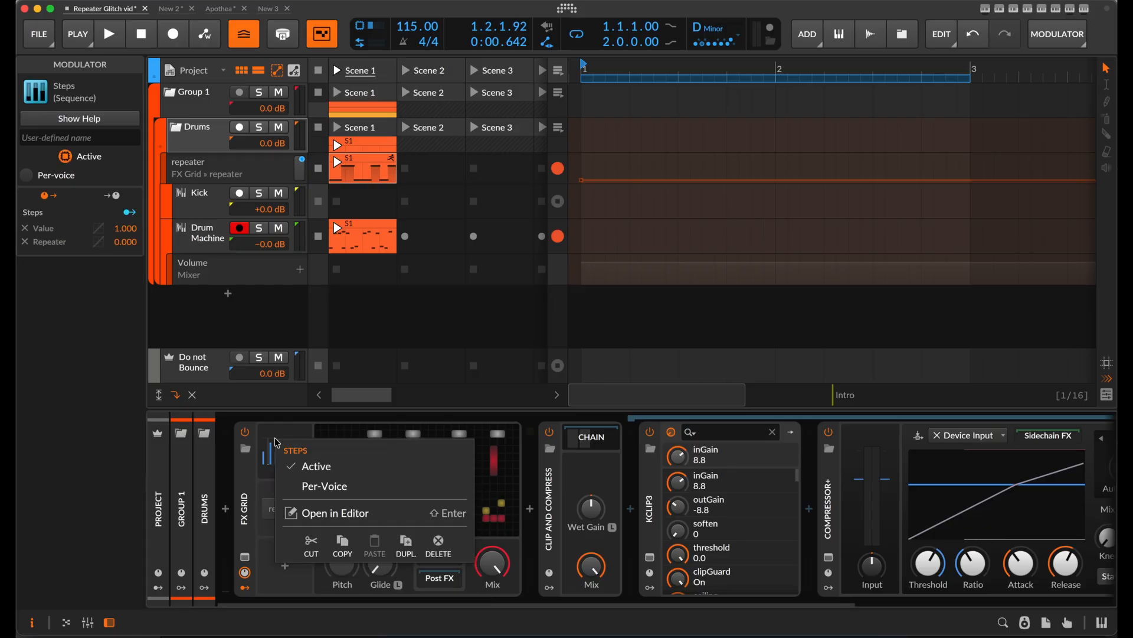
pyautogui.click(304, 466)
# Add a Select-4 modulator to FX Grid and open the FX Grid patch at the Repeat sel section.
pyautogui.click(285, 566)
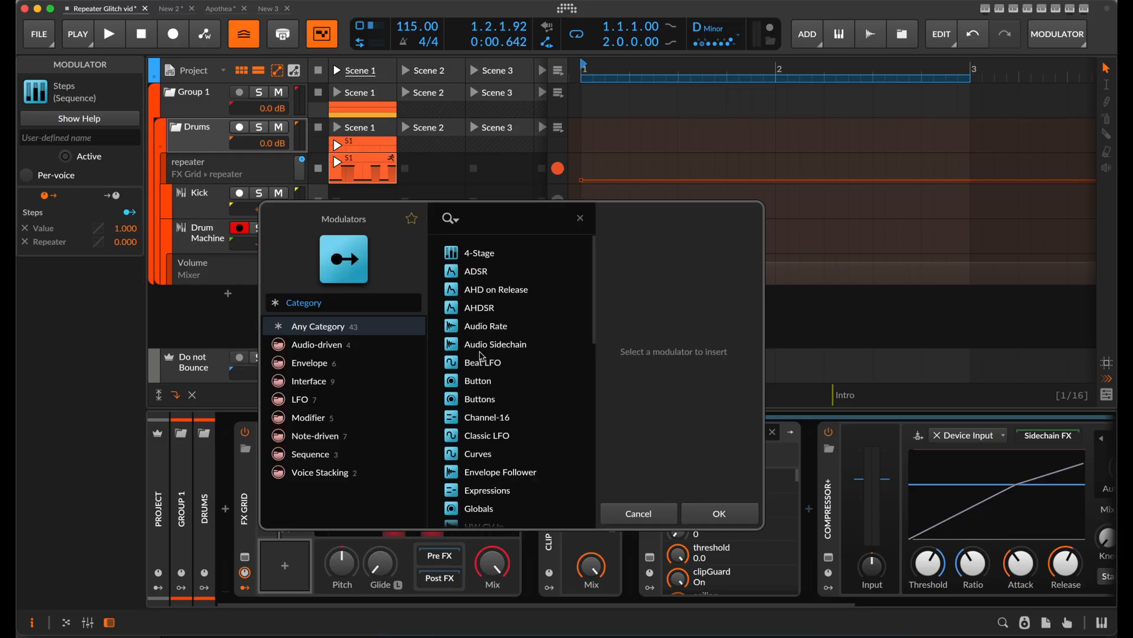
pyautogui.scroll(-10, 478, 378)
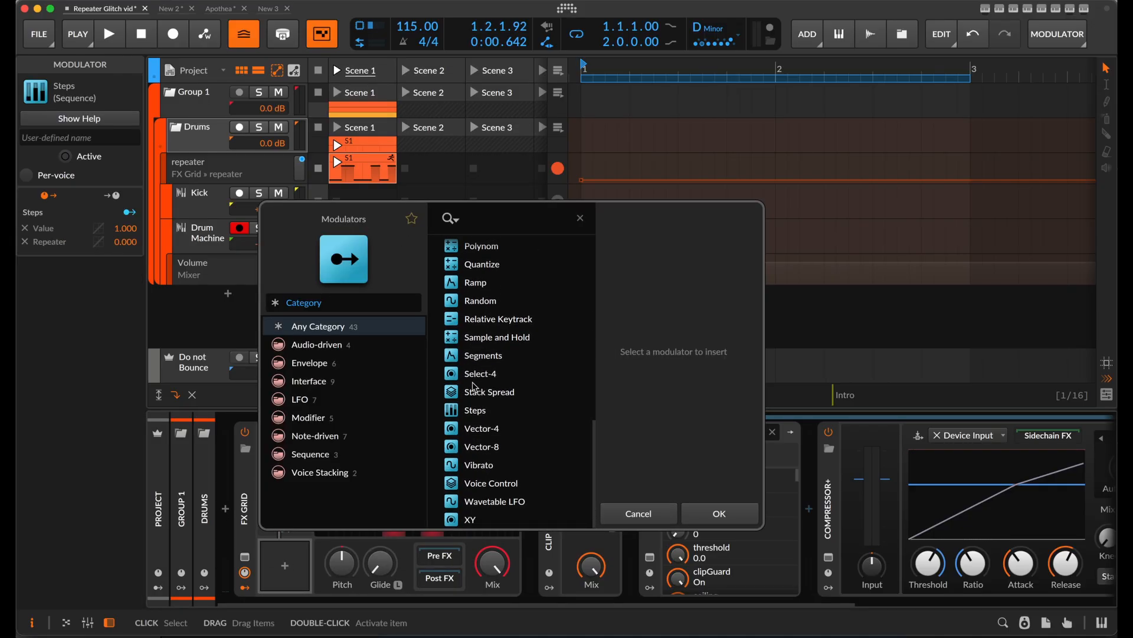
pyautogui.click(488, 374)
pyautogui.doubleClick(488, 373)
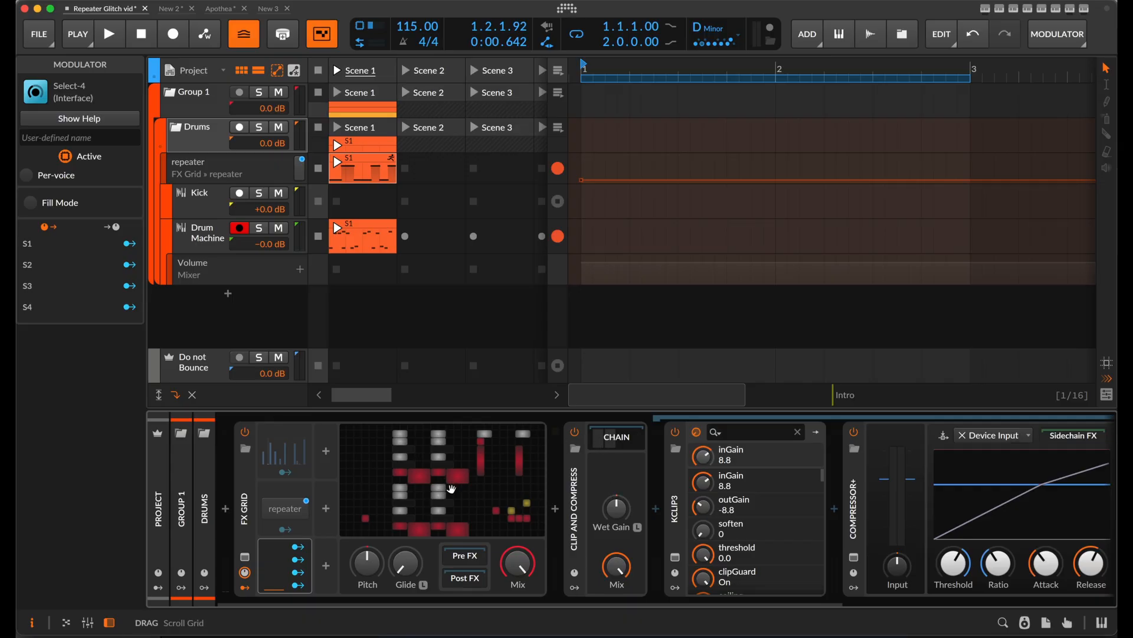
pyautogui.doubleClick(451, 492)
pyautogui.hscroll(10, 583, 210)
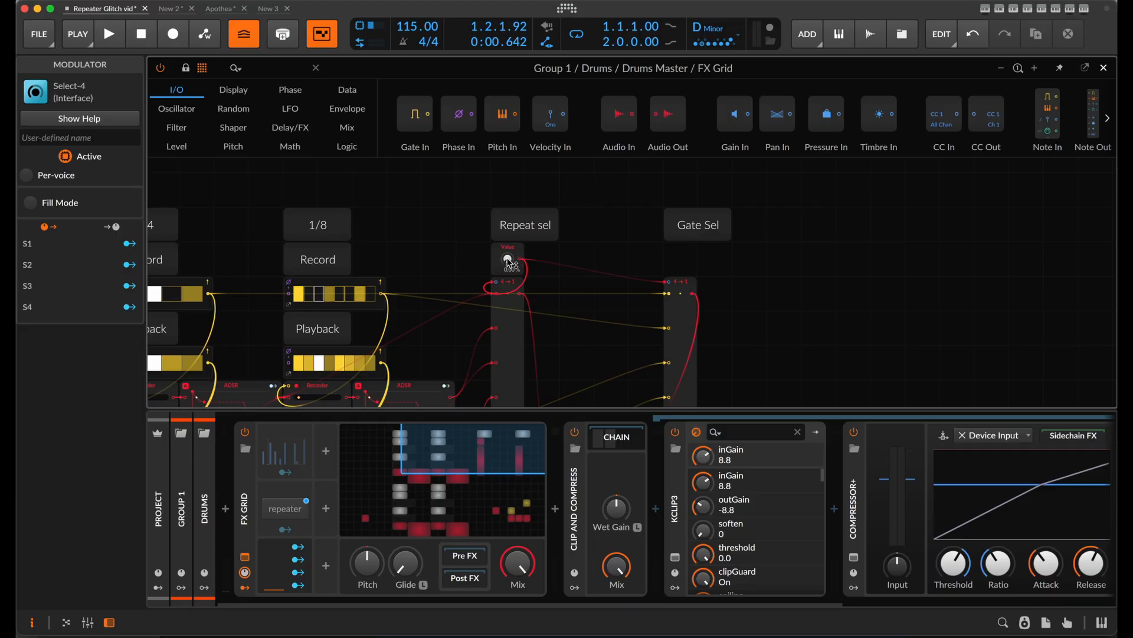
pyautogui.click(298, 560)
pyautogui.scroll(-1, 481, 289)
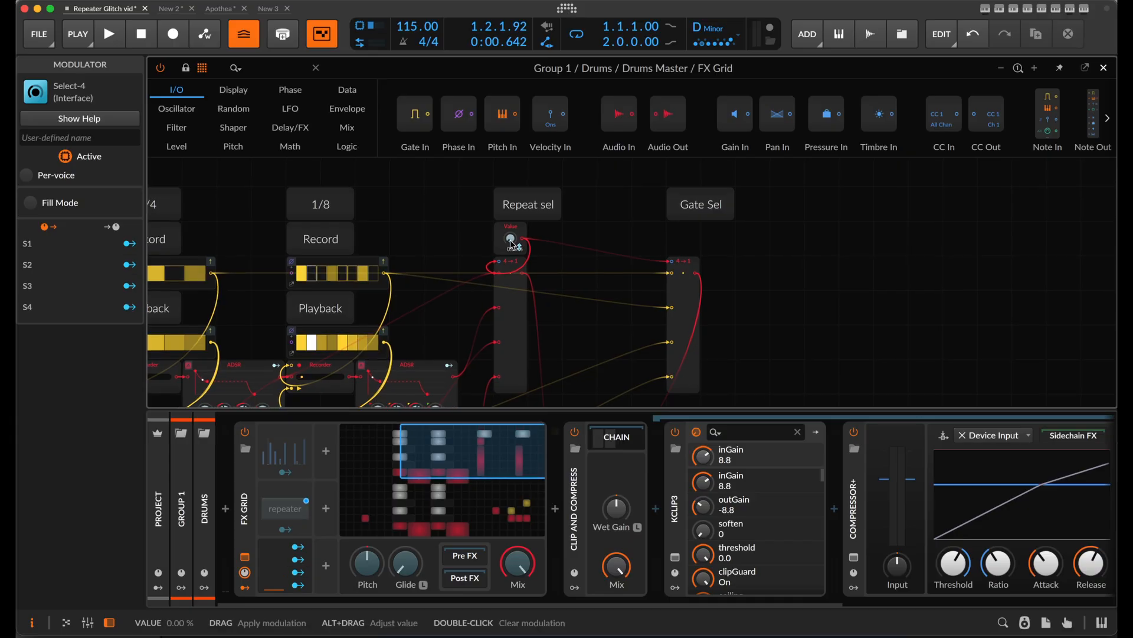
pyautogui.moveTo(512, 241); pyautogui.dragTo(511, 197)
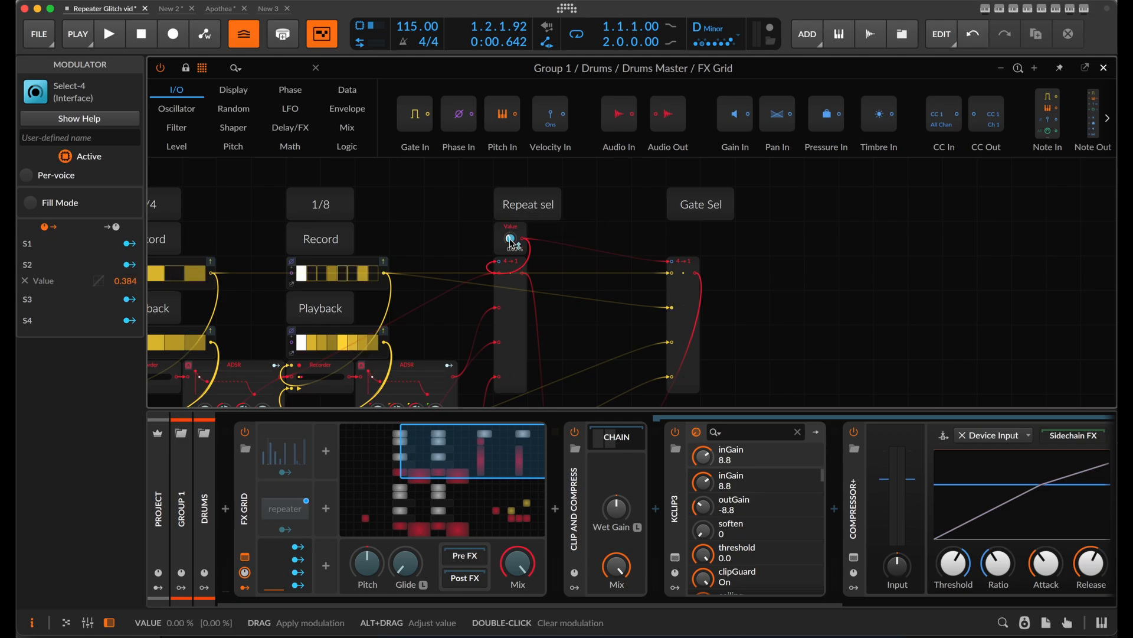
pyautogui.hotkey('ctrl', 'z')
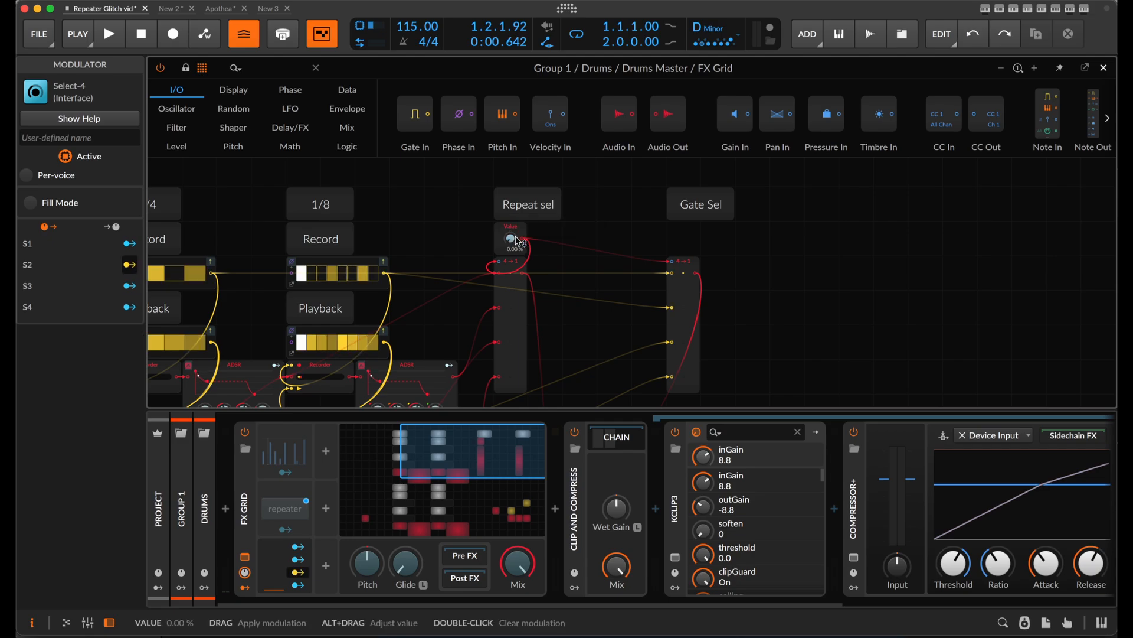
pyautogui.press('Escape')
pyautogui.moveTo(514, 238); pyautogui.dragTo(510, 227)
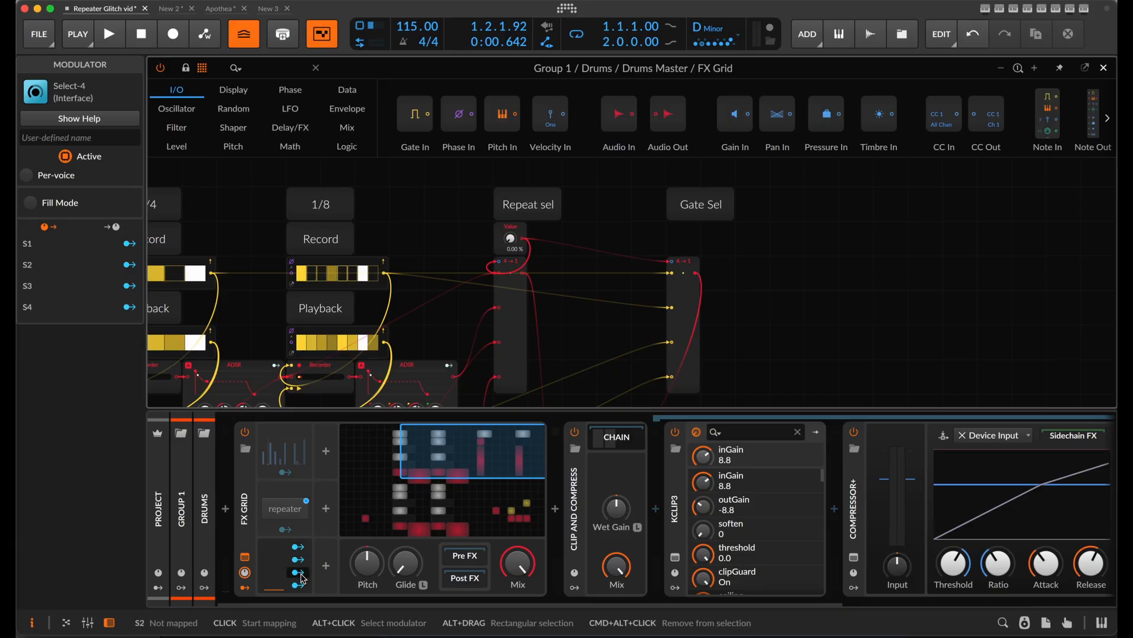
# Map Select-4's S2 output to the Repeat sel Value module at about 37 % modulation and set Value to 60 %.
pyautogui.click(299, 572)
pyautogui.moveTo(510, 238); pyautogui.dragTo(510, 218)
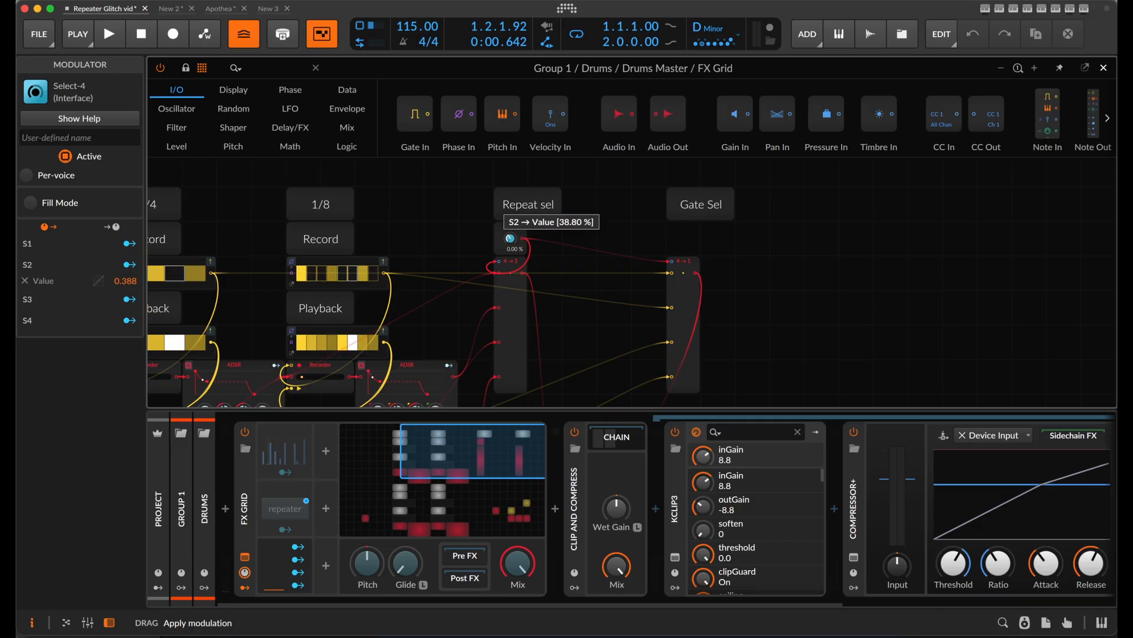
pyautogui.moveTo(510, 220); pyautogui.dragTo(510, 220)
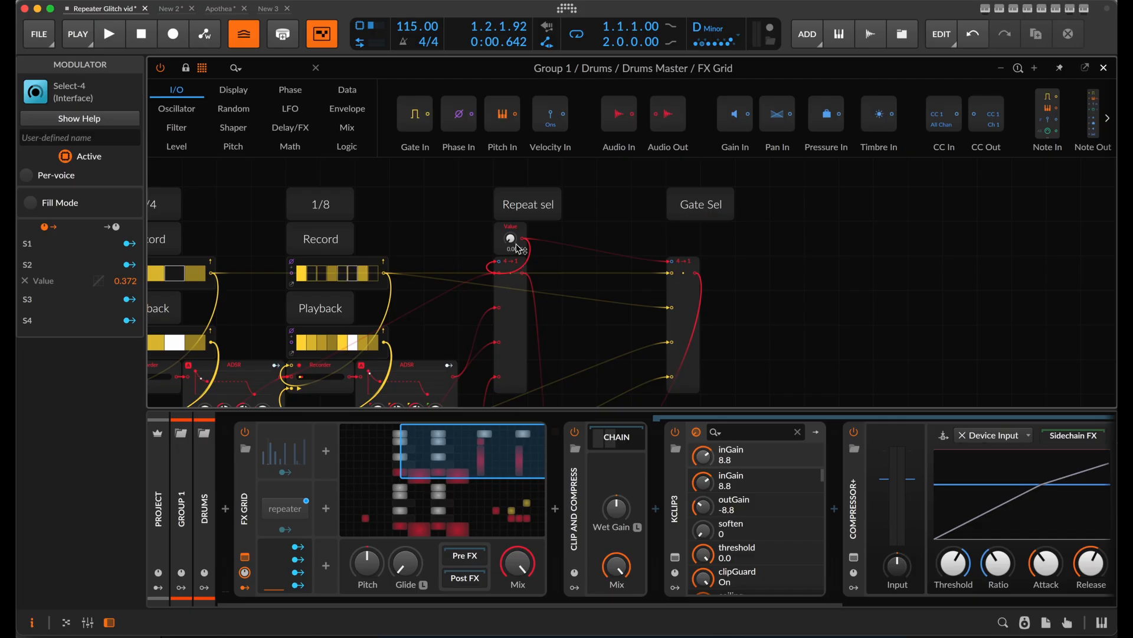
pyautogui.moveTo(511, 240); pyautogui.dragTo(511, 230)
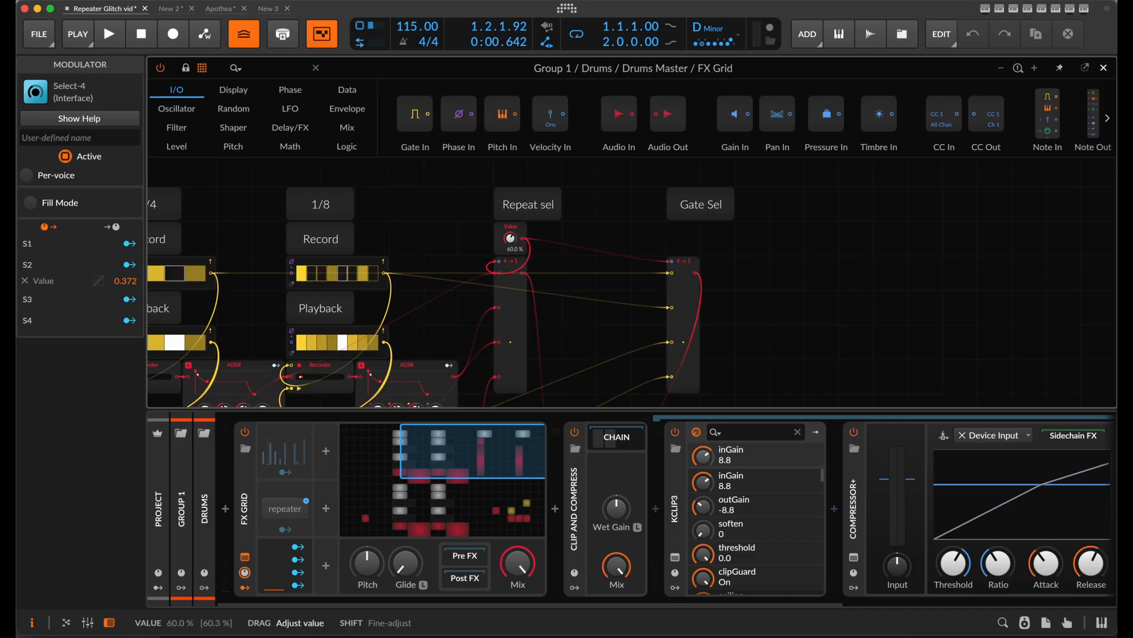
pyautogui.moveTo(511, 230); pyautogui.dragTo(511, 230)
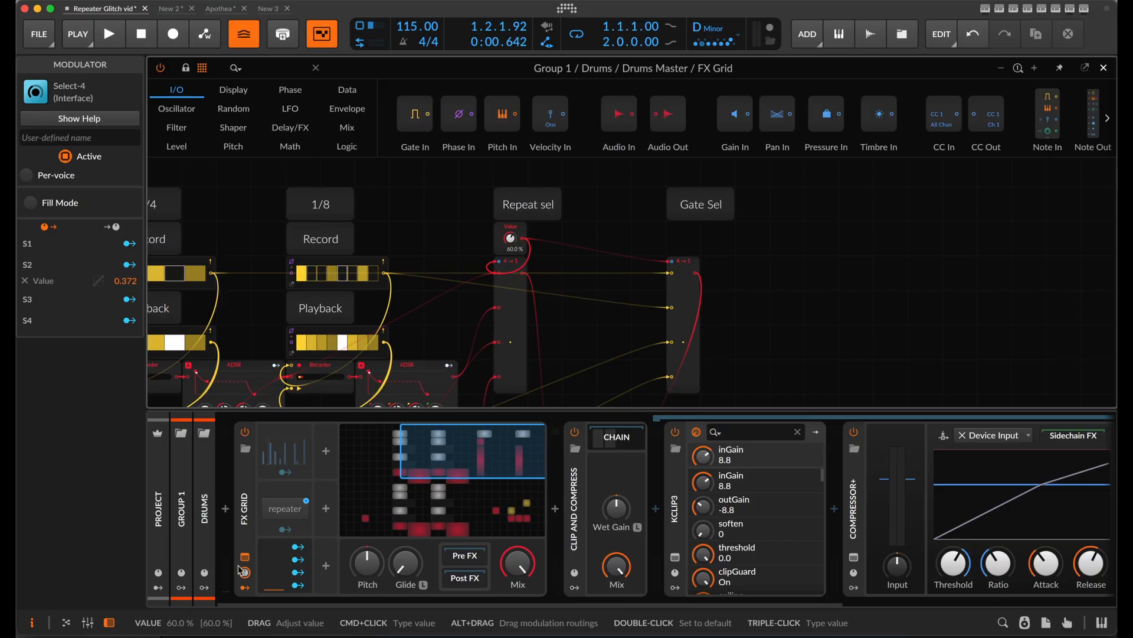
# Adjust the S2 mapping on the Repeat sel Value, map S1 to it as well, and return Value to 0 %.
pyautogui.click(298, 572)
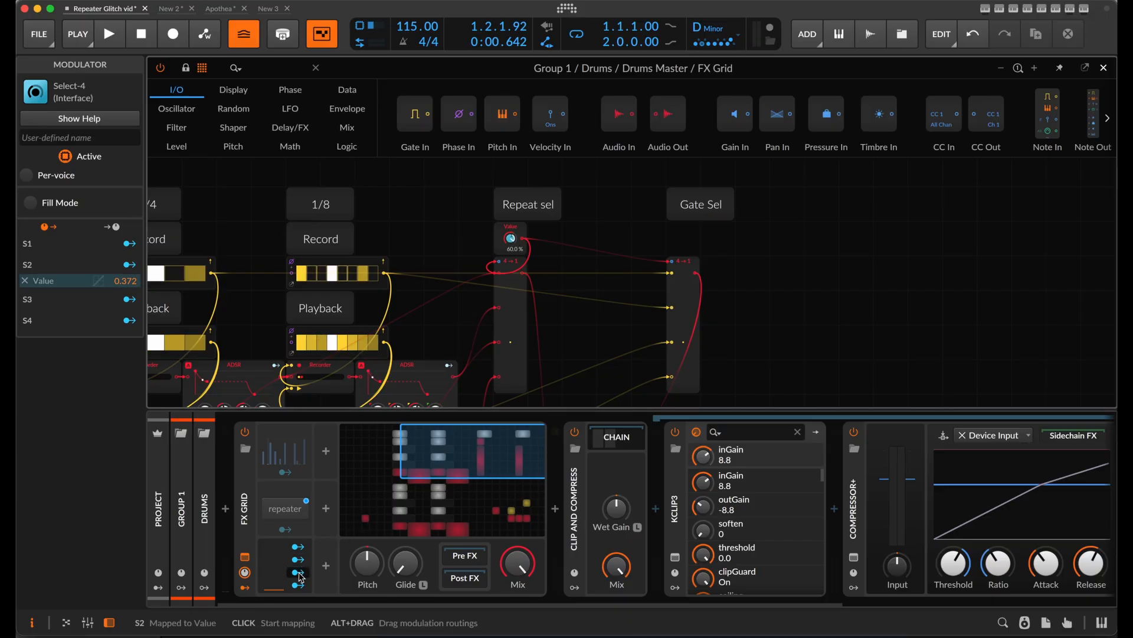
pyautogui.moveTo(511, 241); pyautogui.dragTo(511, 218)
pyautogui.click(441, 238)
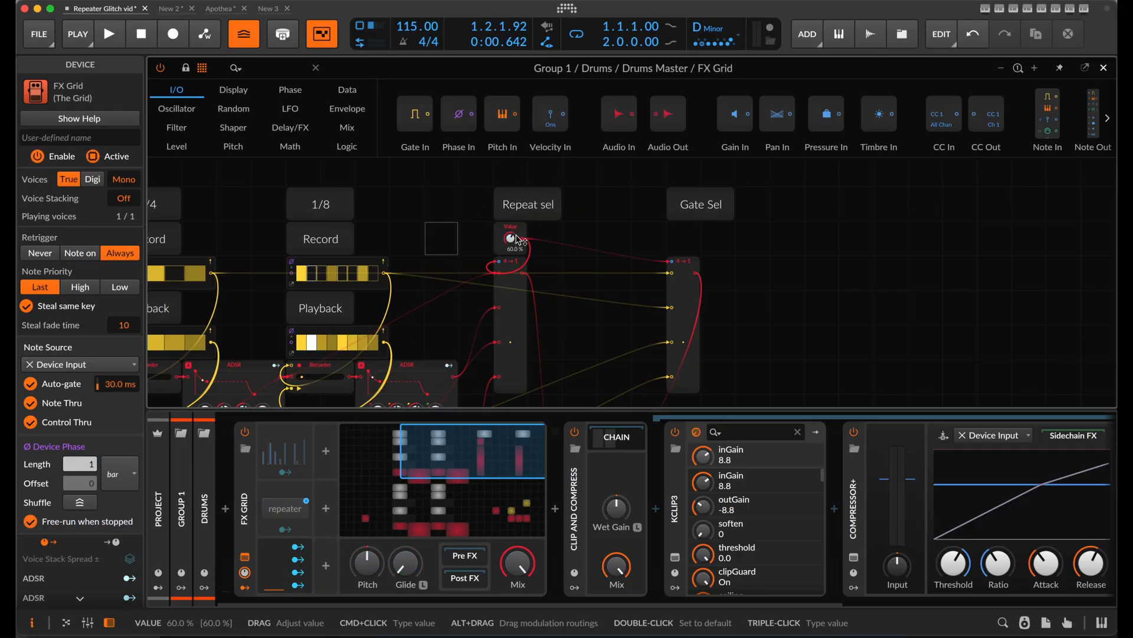
pyautogui.moveTo(515, 238); pyautogui.dragTo(511, 196)
pyautogui.click(300, 586)
pyautogui.click(301, 587)
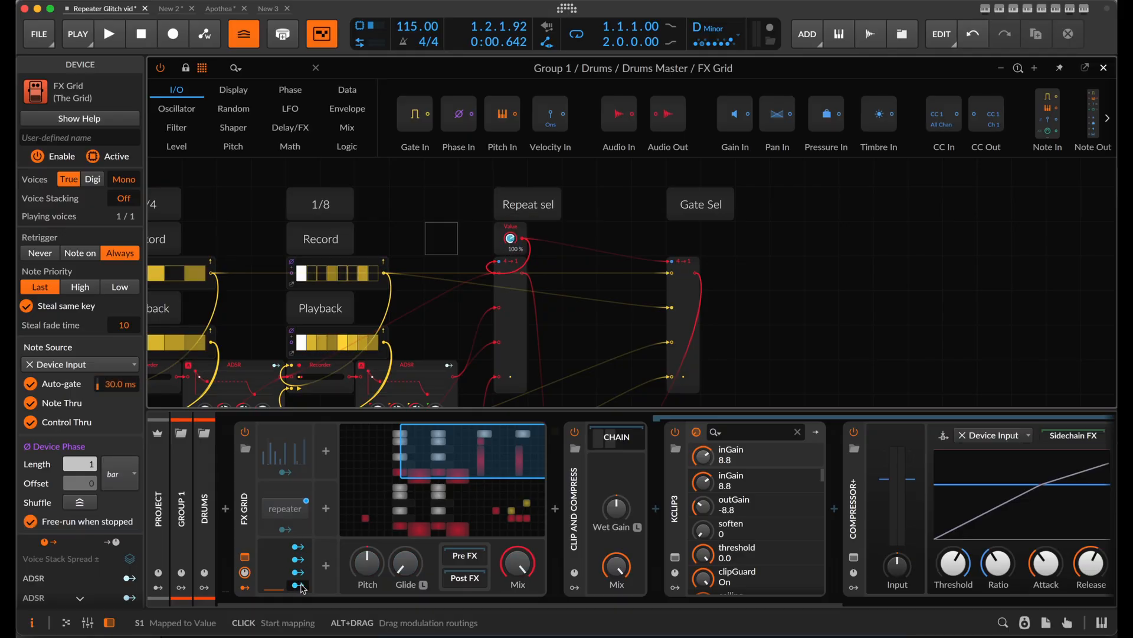
pyautogui.moveTo(512, 238); pyautogui.dragTo(511, 307)
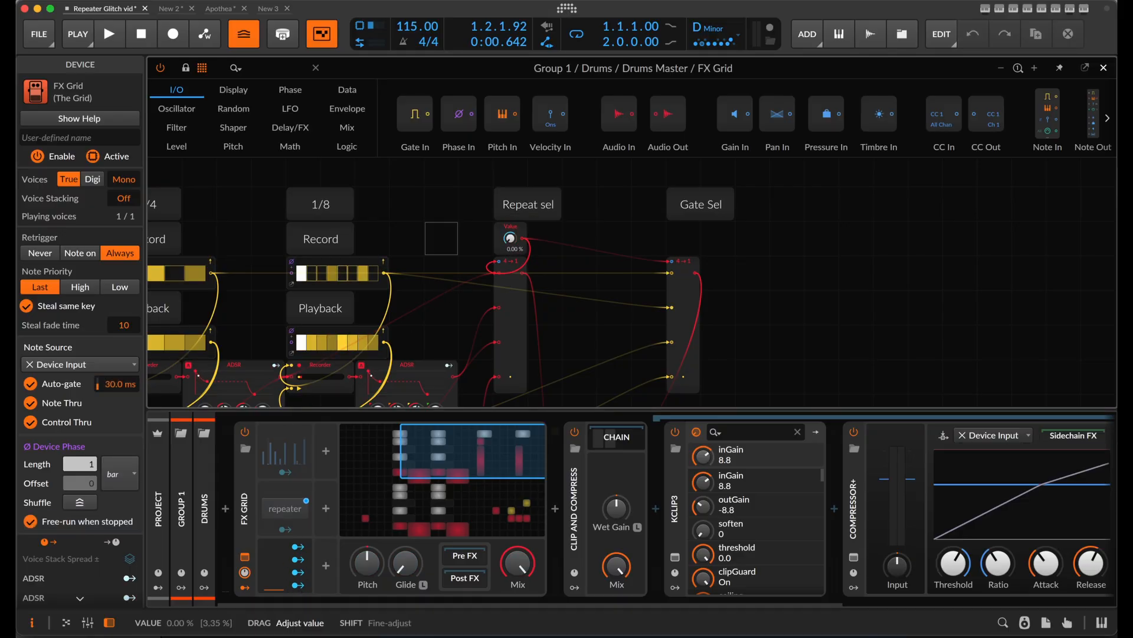
# Play the loop with the patch's Repeater button on, sweeping the Select-4 slider up and back to zero to audition the repeat selections.
pyautogui.press('space')
pyautogui.moveTo(282, 592); pyautogui.dragTo(282, 548)
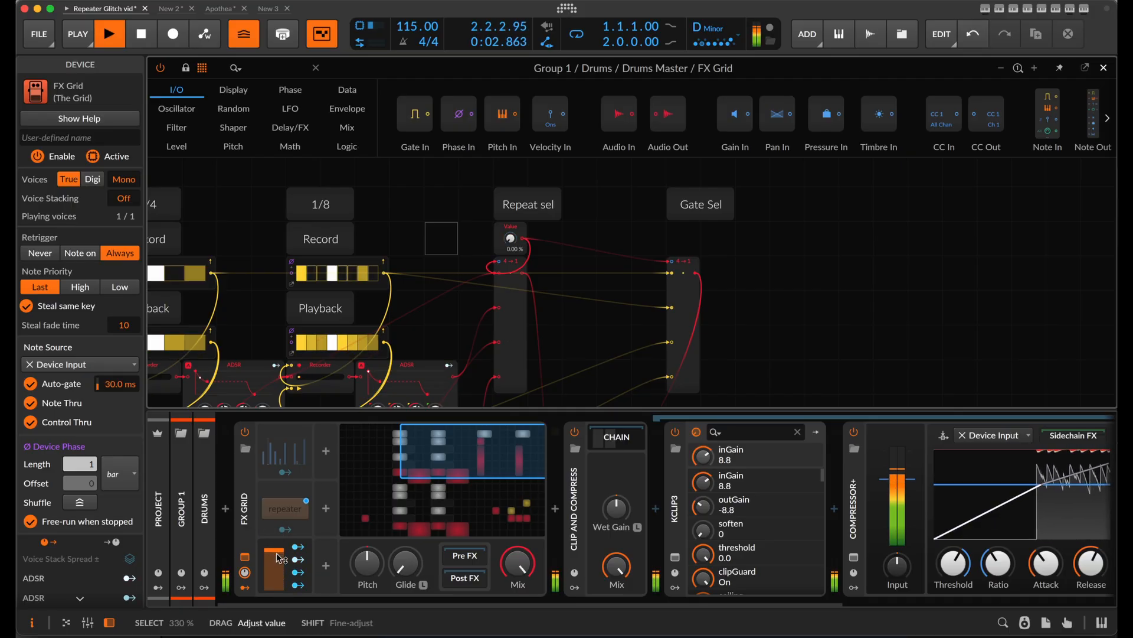
pyautogui.click(285, 508)
pyautogui.scroll(-5, 614, 348)
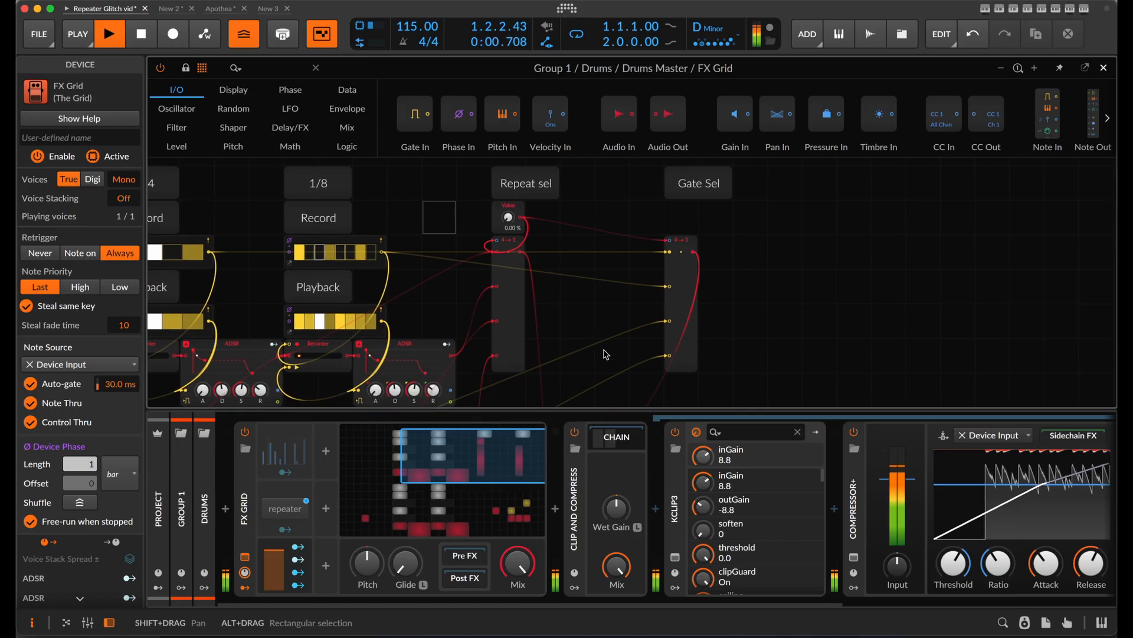
pyautogui.click(647, 341)
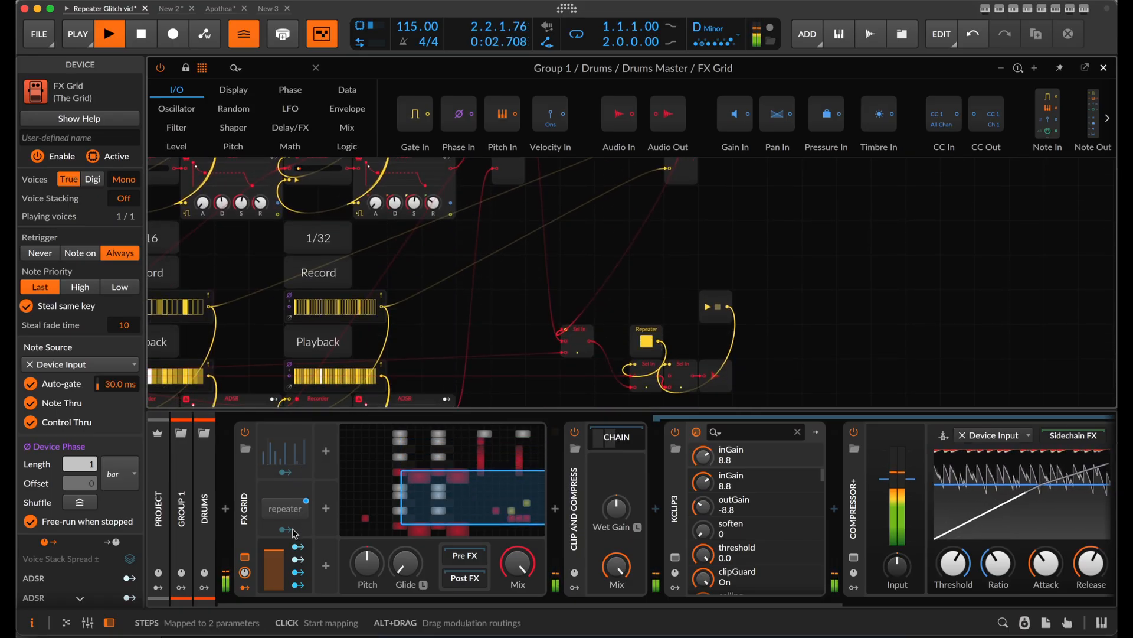
pyautogui.moveTo(275, 552); pyautogui.dragTo(275, 589)
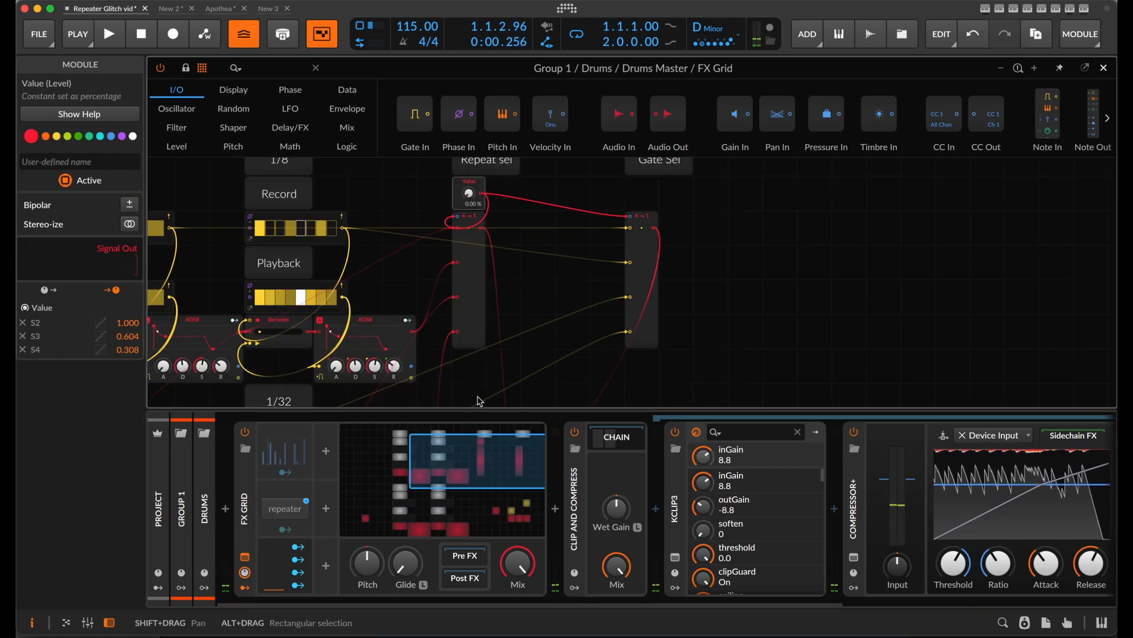
pyautogui.rightClick(277, 584)
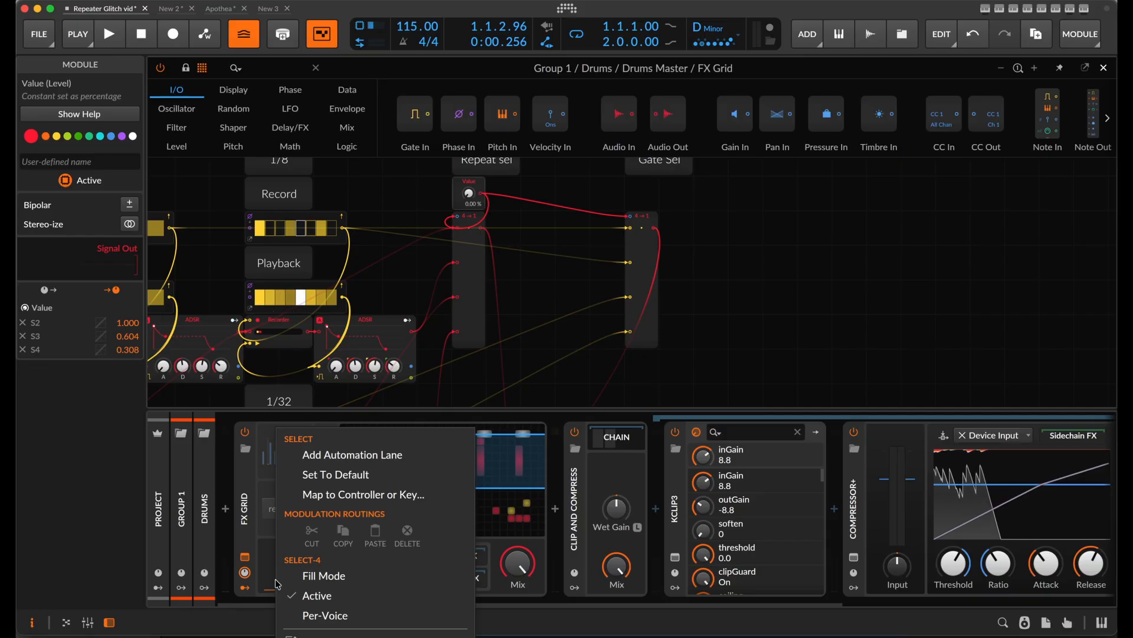
pyautogui.click(382, 494)
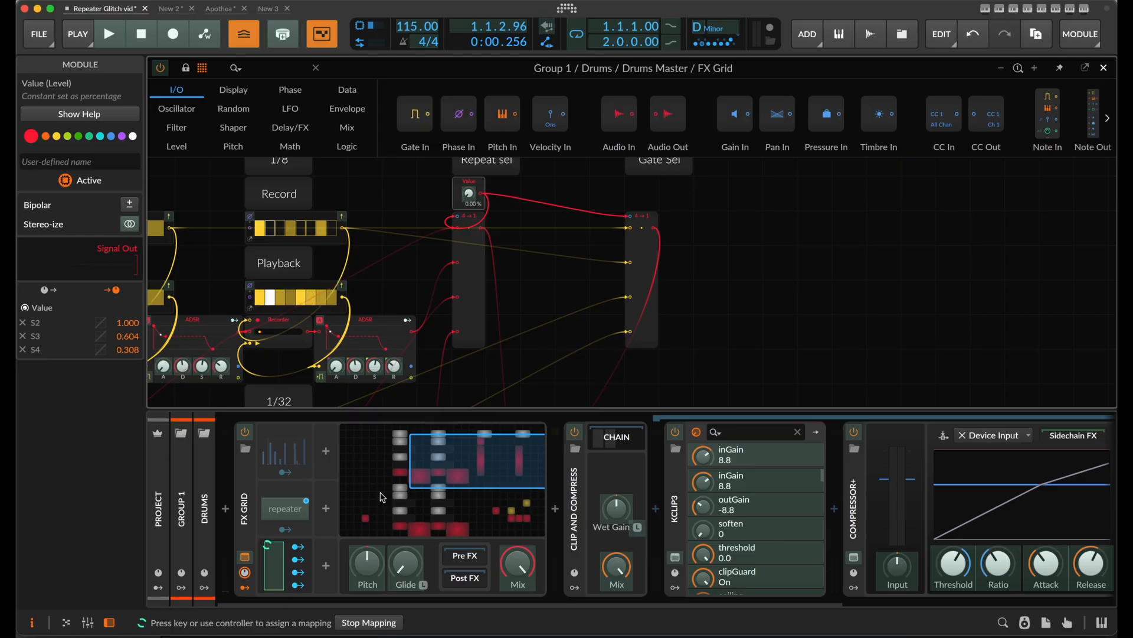
pyautogui.press('Escape')
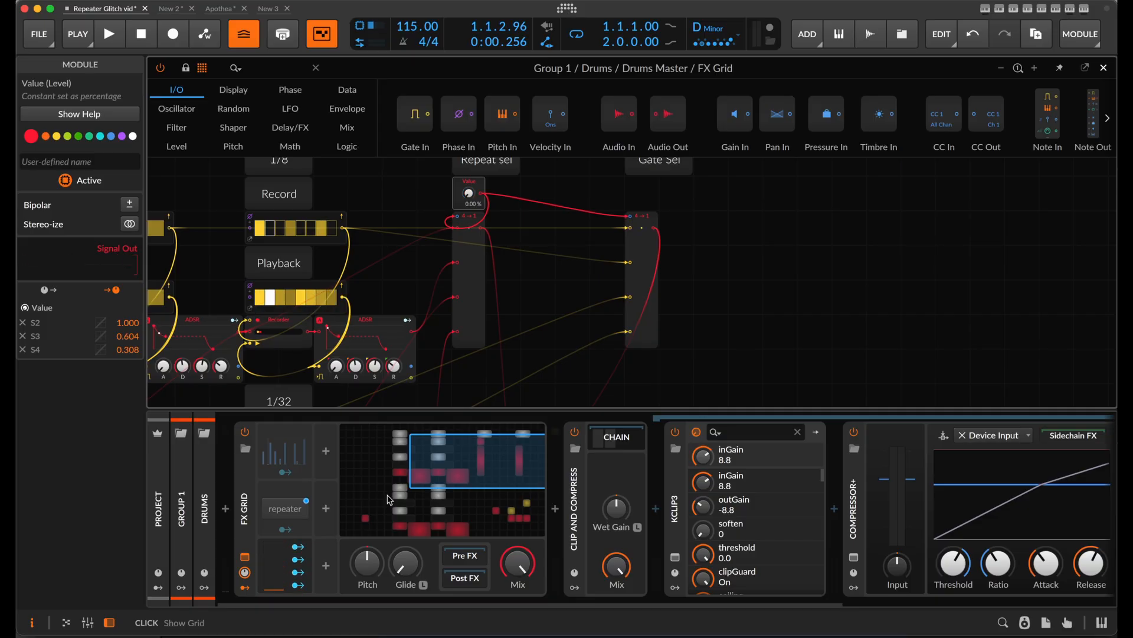
# Play the loop to audition the Select-4 controlled repeats and stop playback.
pyautogui.press('space')
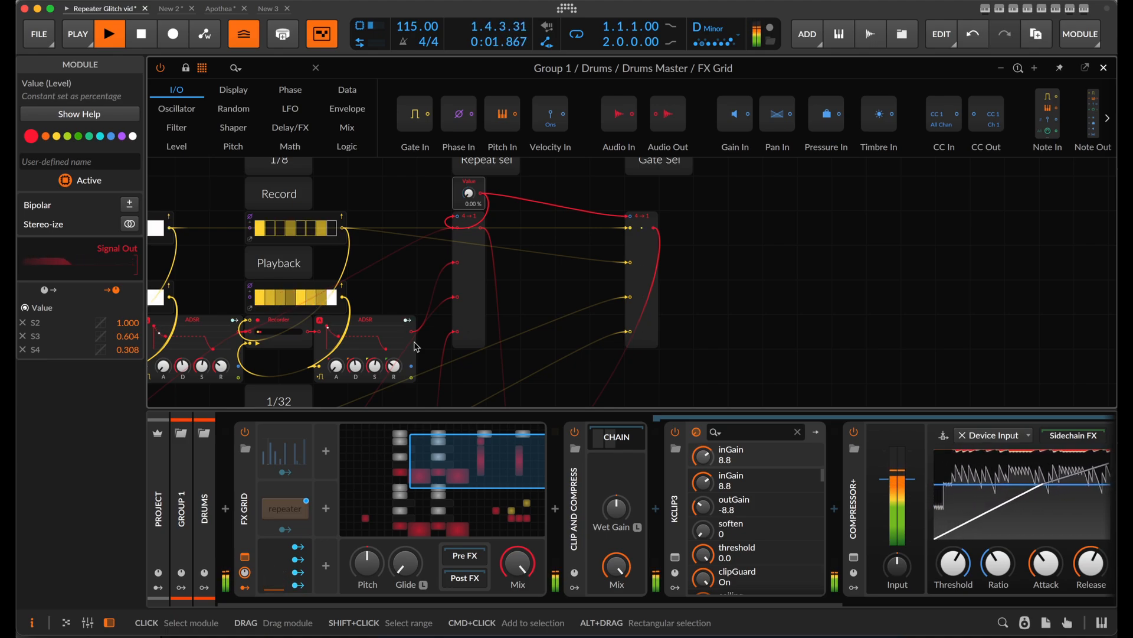
pyautogui.press('space')
# Add a second Button modulator to FX Grid.
pyautogui.scroll(-5, 586, 300)
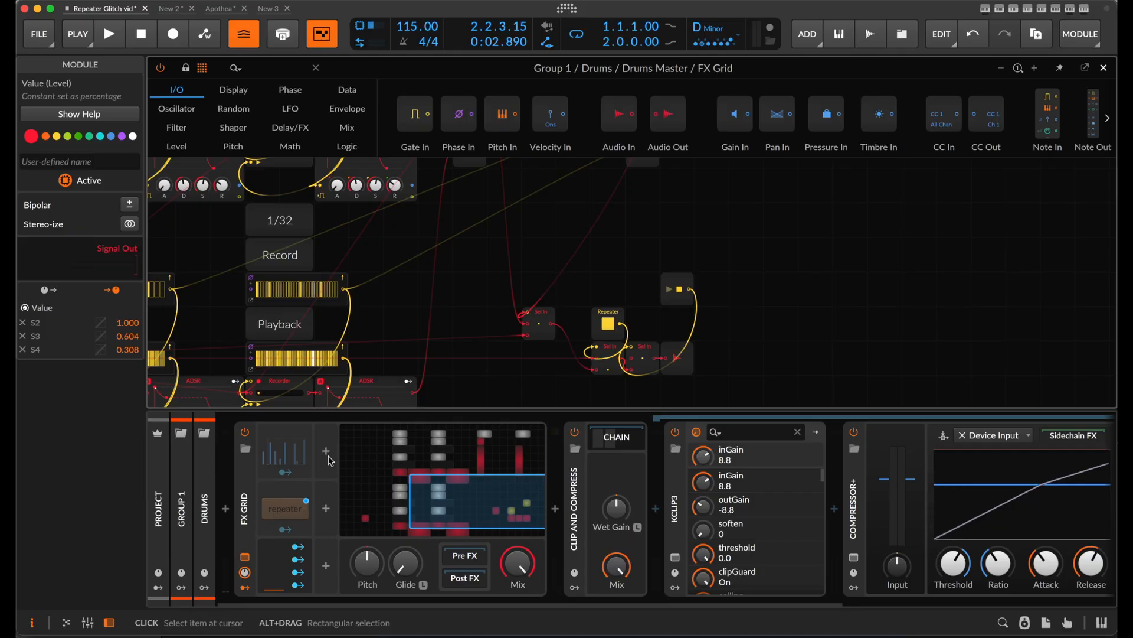
pyautogui.click(329, 456)
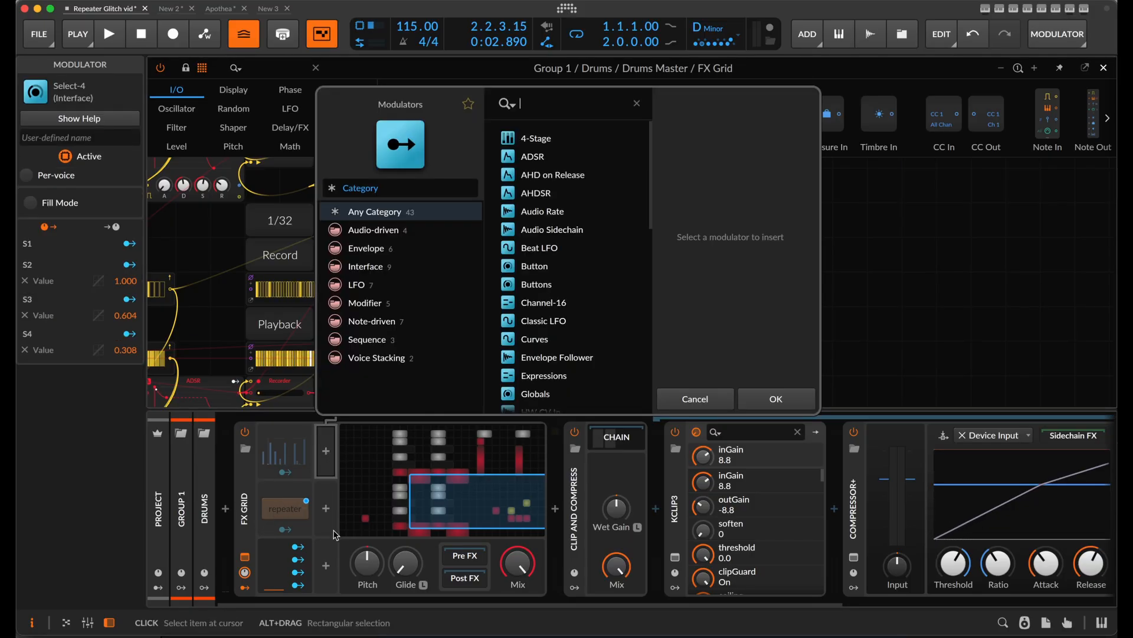
pyautogui.write('but')
pyautogui.click(534, 138)
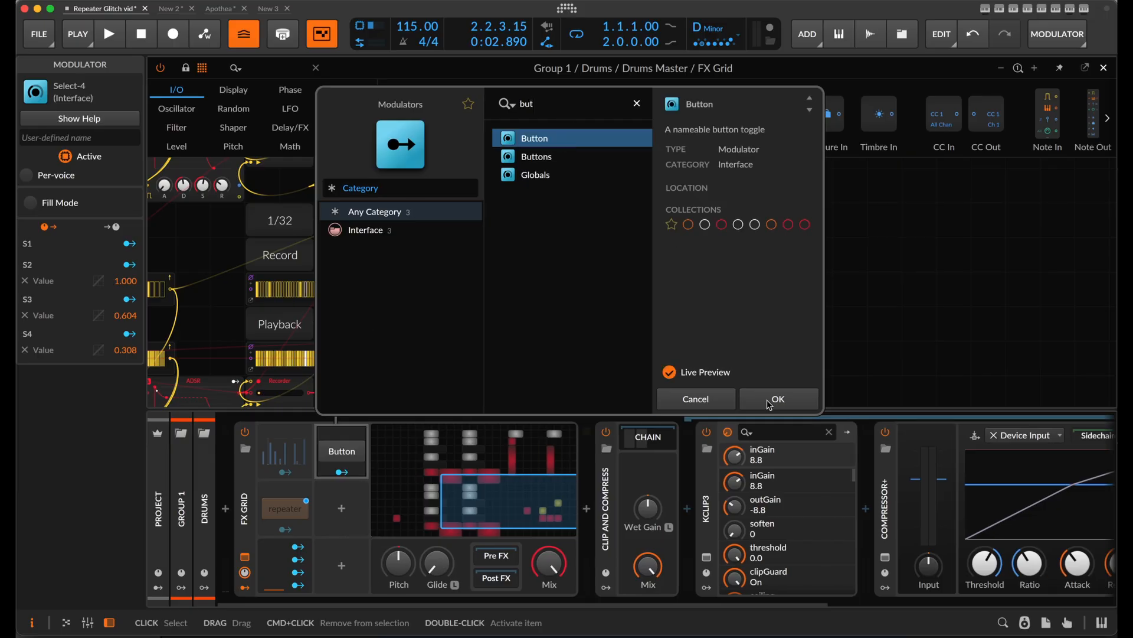
pyautogui.click(770, 403)
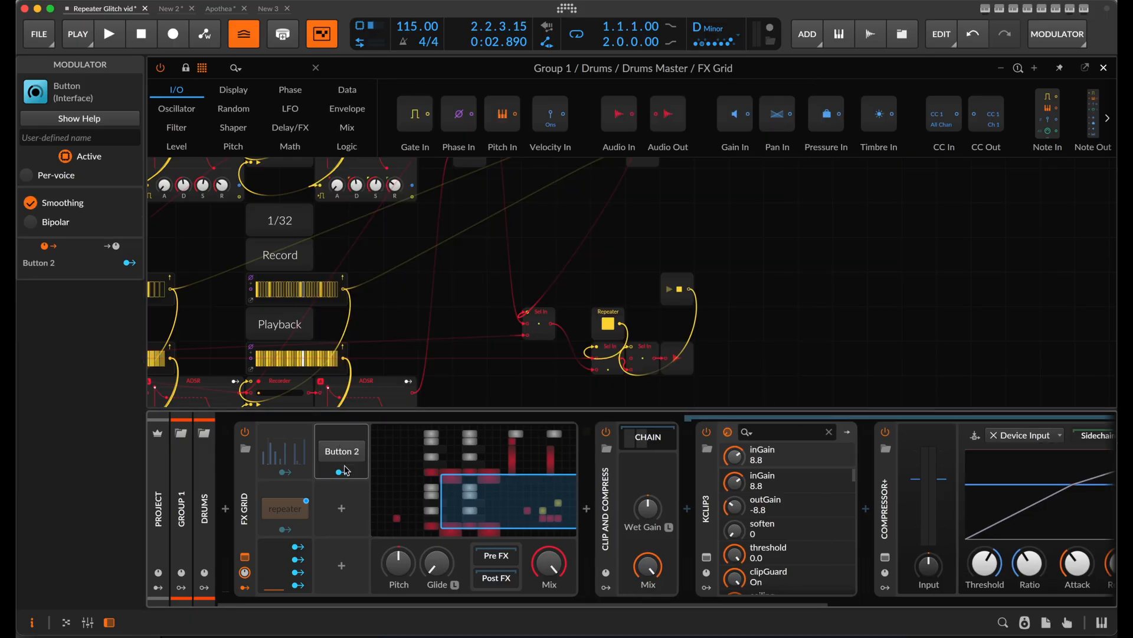
# Map the Button 2 modulator to the Repeater button in the patch and rename the modulator as Manual.
pyautogui.click(342, 473)
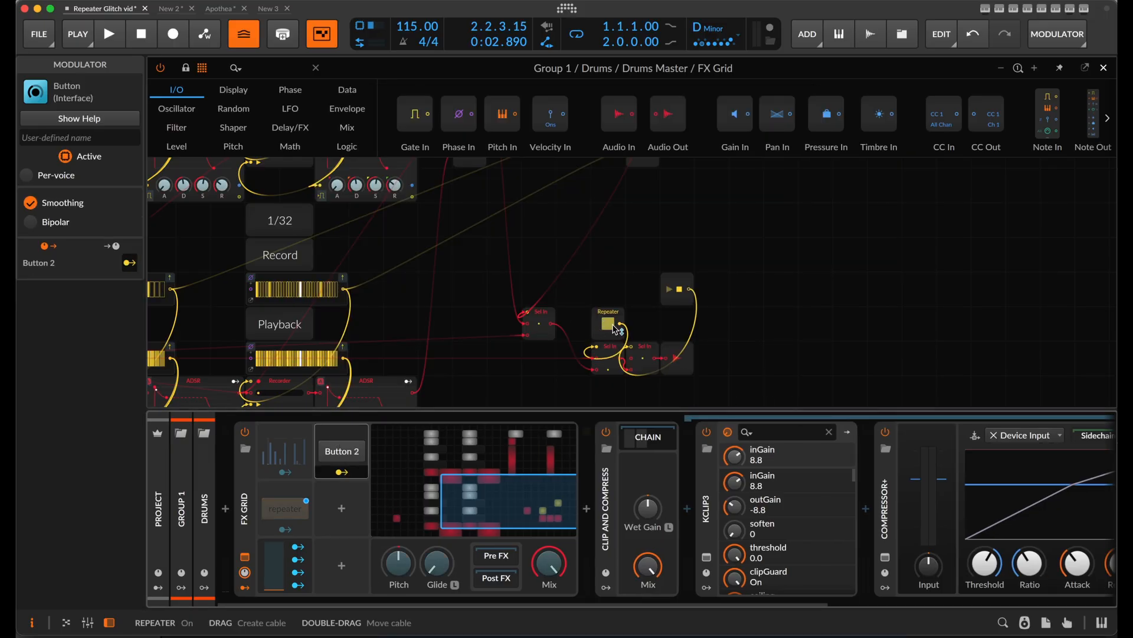
pyautogui.click(608, 324)
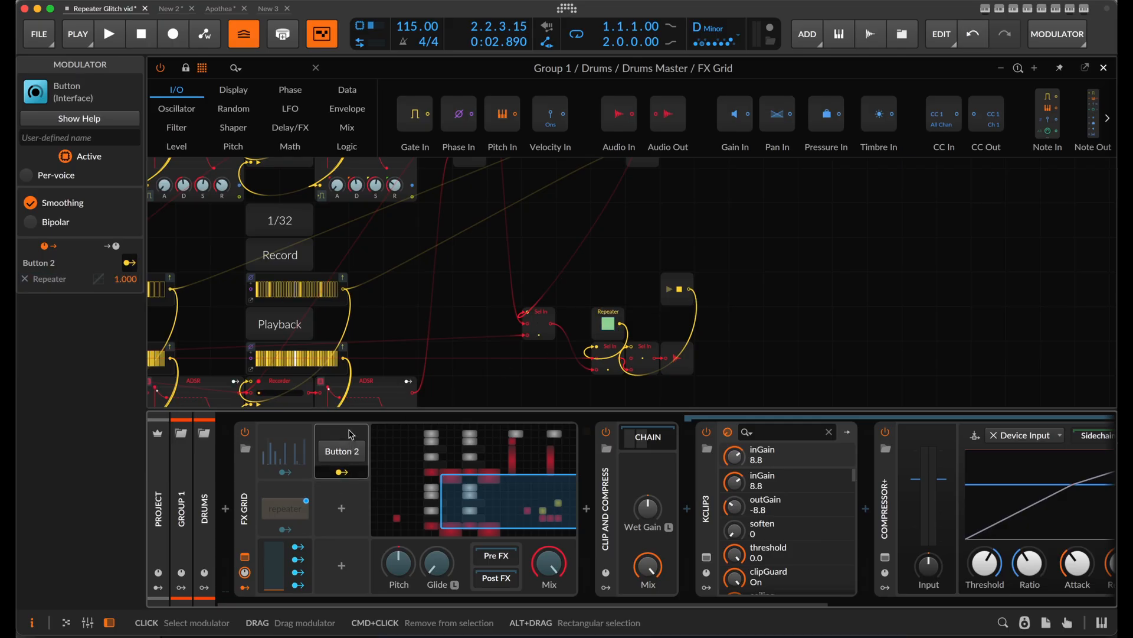
pyautogui.click(78, 137)
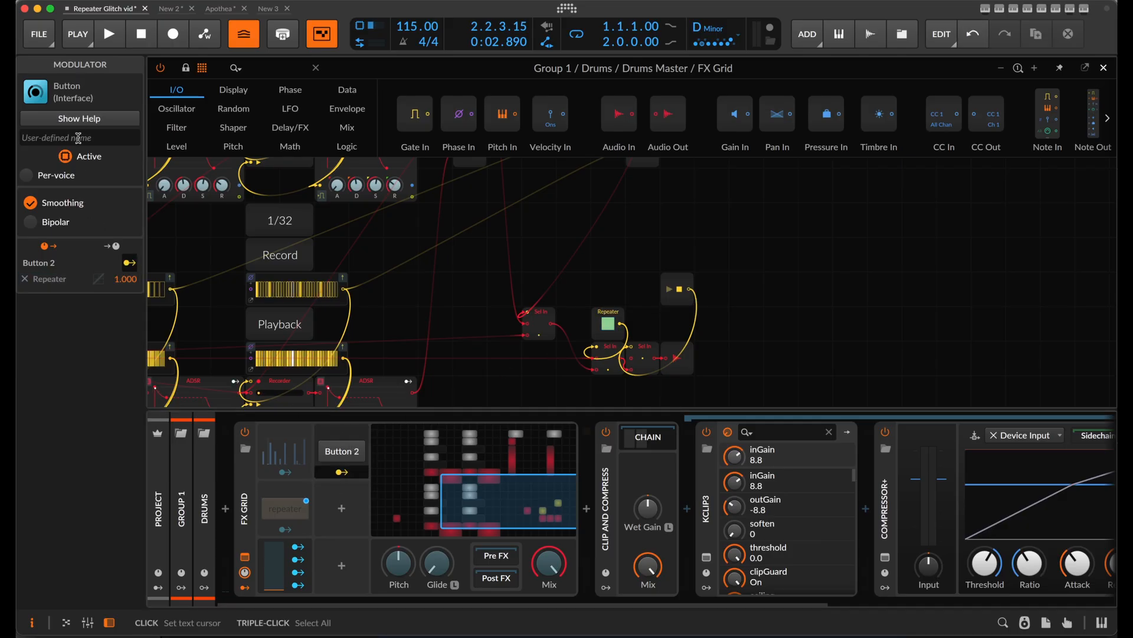
pyautogui.write('Manual')
pyautogui.press('Return')
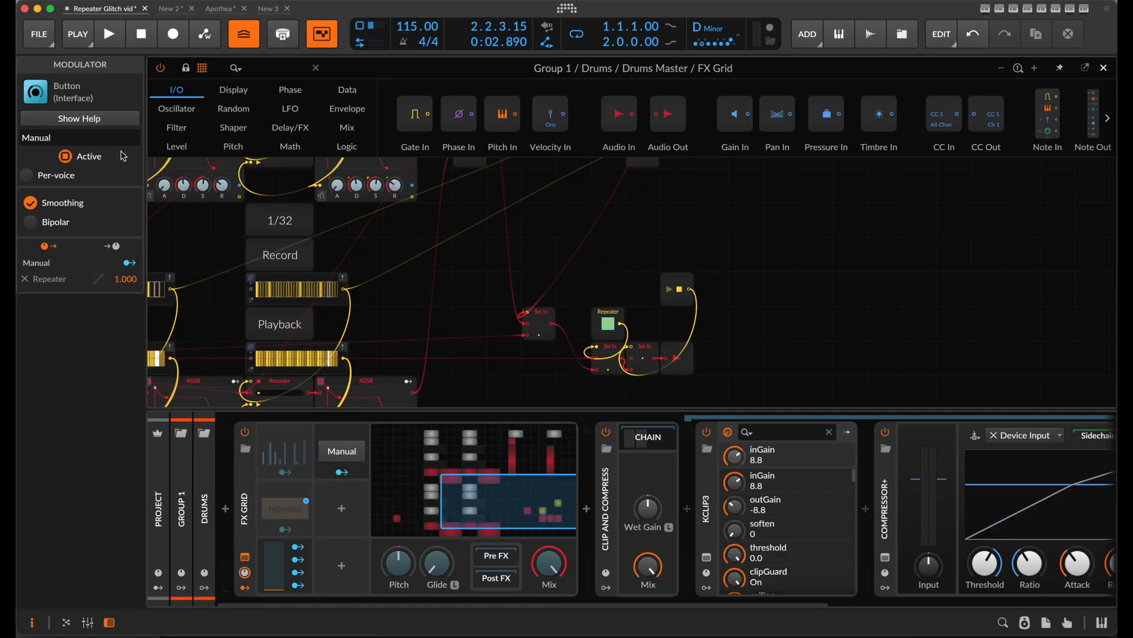
# Start key or controller mapping for the Manual button and leave mapping mode.
pyautogui.rightClick(348, 433)
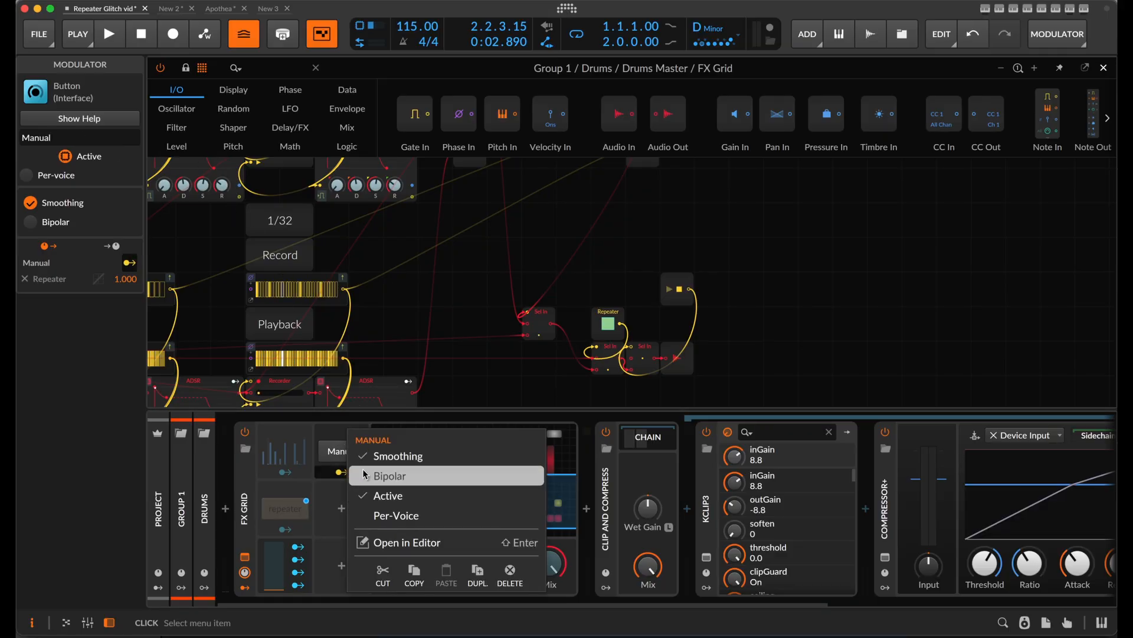
pyautogui.rightClick(345, 453)
pyautogui.click(406, 475)
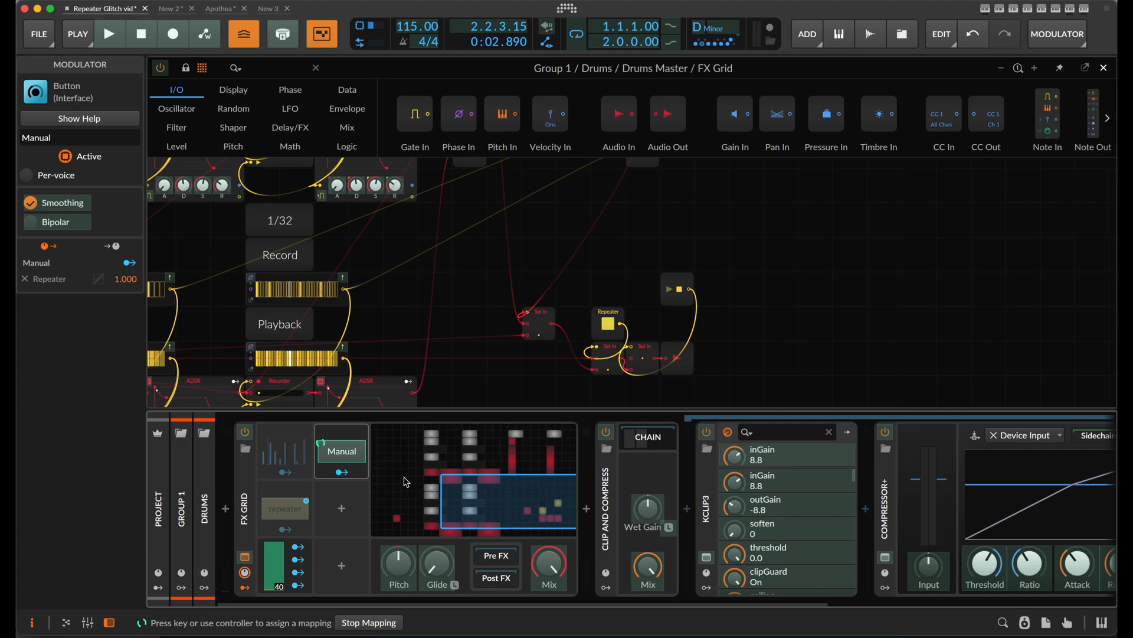
pyautogui.press('Escape')
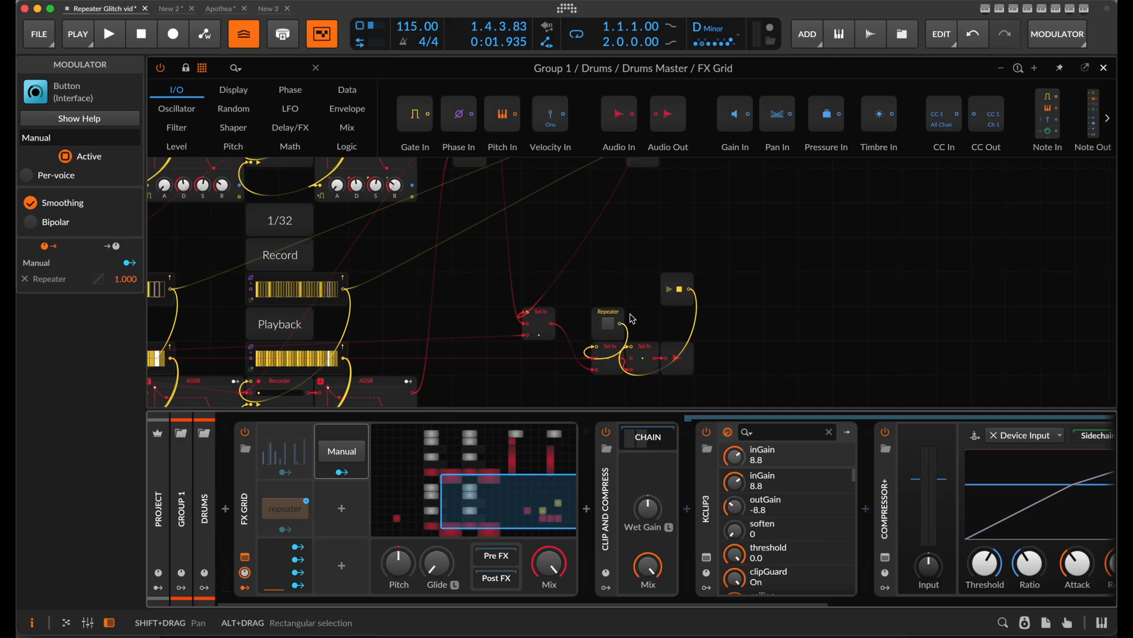
# Play the loop to audition the repeater, stop playback, and close the FX Grid editor.
pyautogui.press('space')
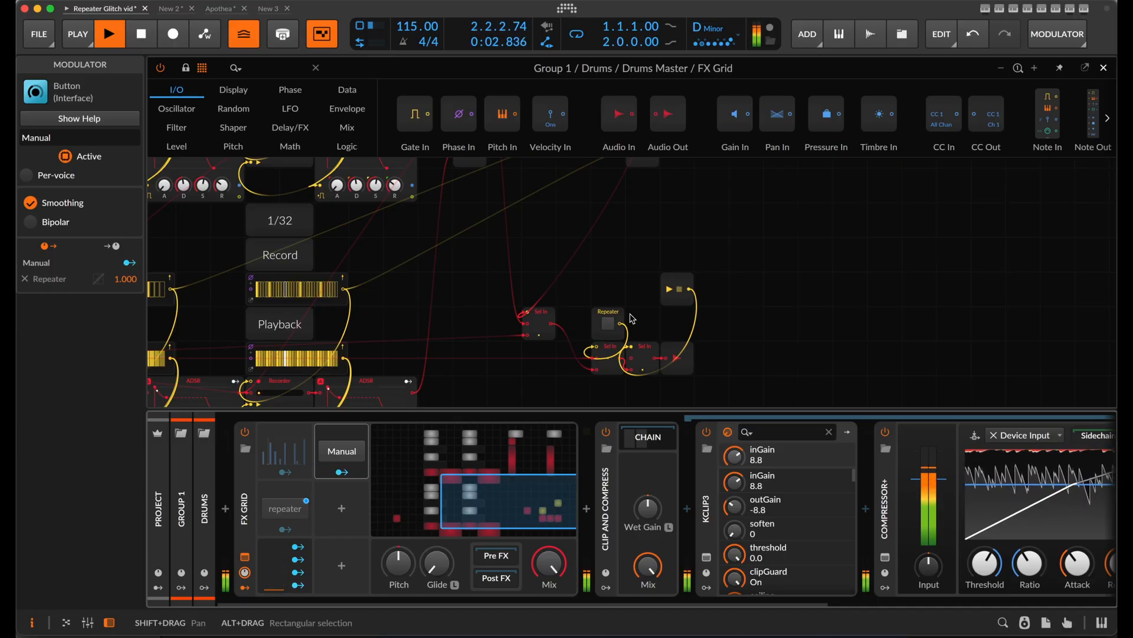
pyautogui.press('space')
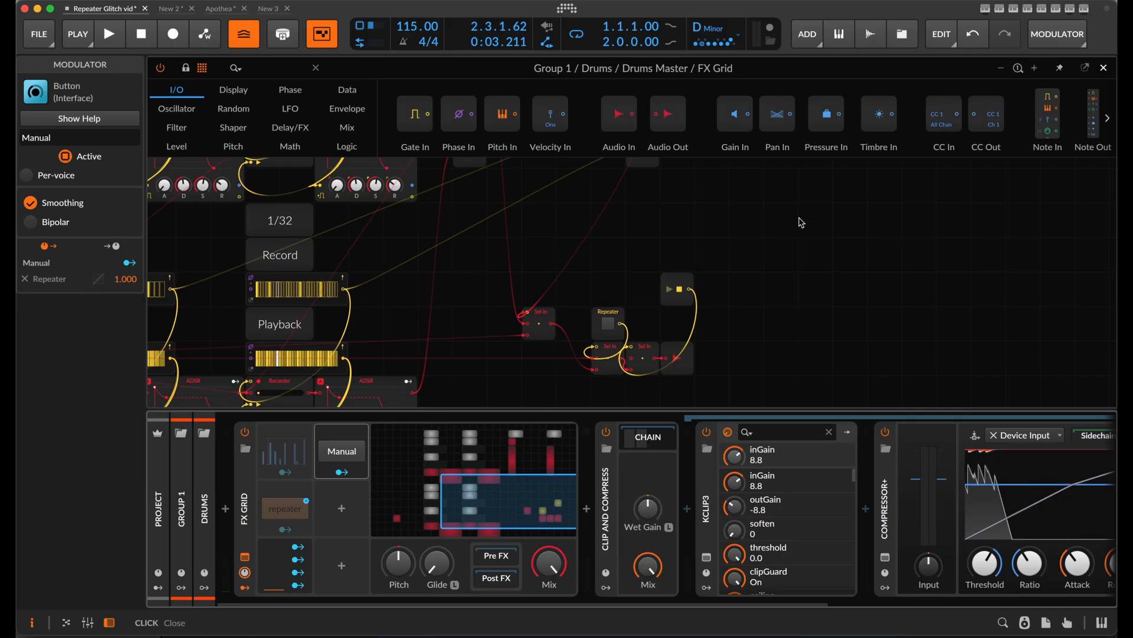
pyautogui.scroll(-3, 767, 236)
pyautogui.scroll(-1, 719, 278)
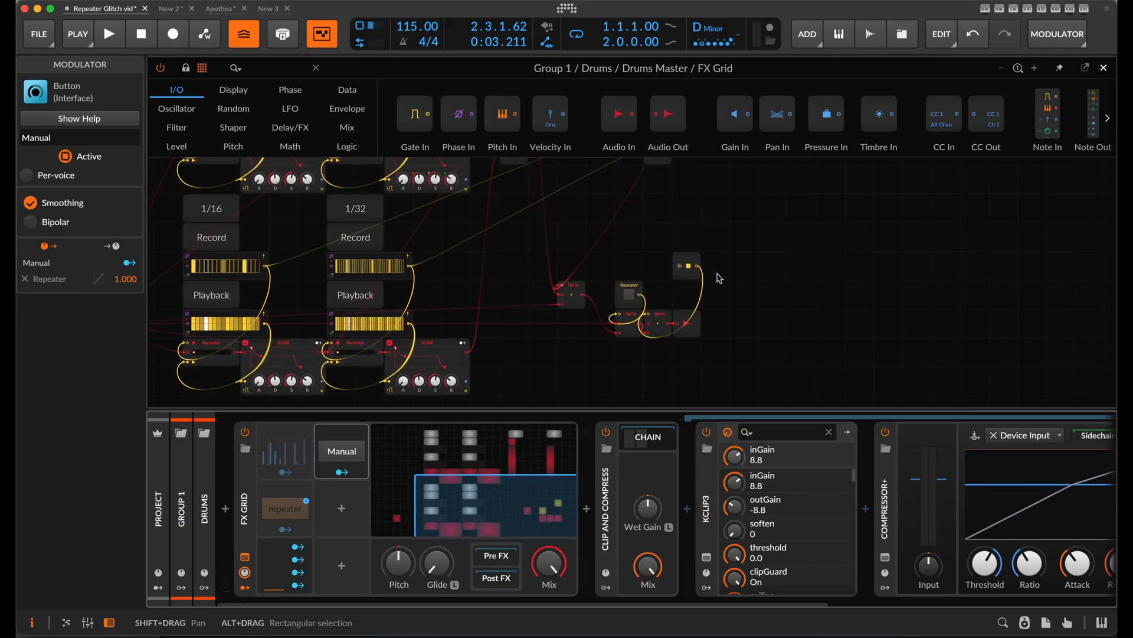
pyautogui.scroll(-2, 719, 278)
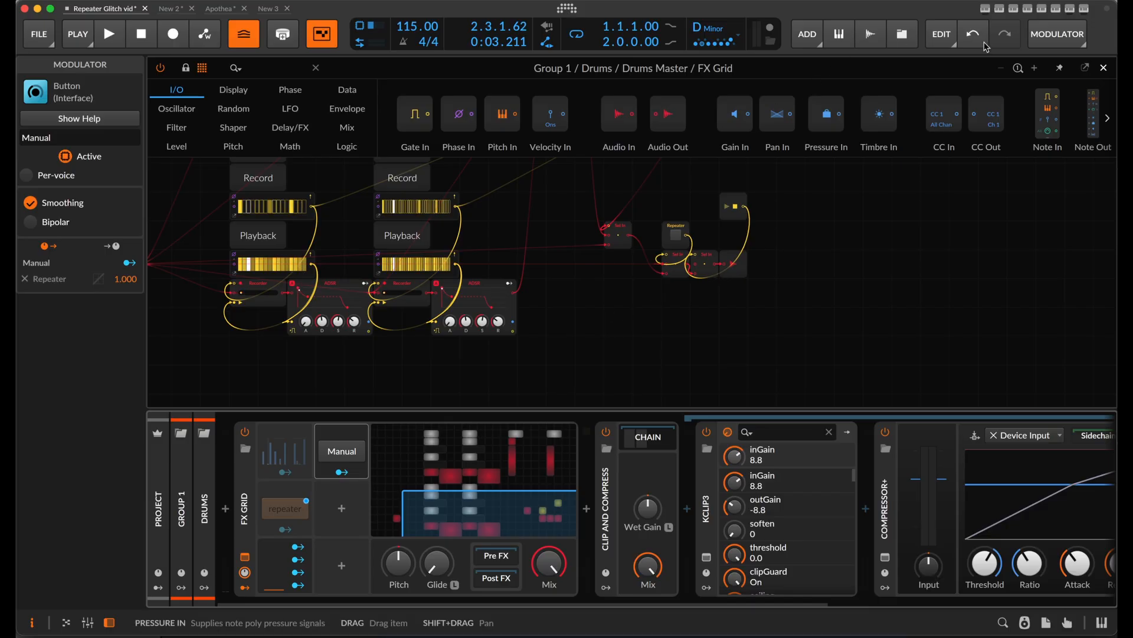
pyautogui.click(1105, 69)
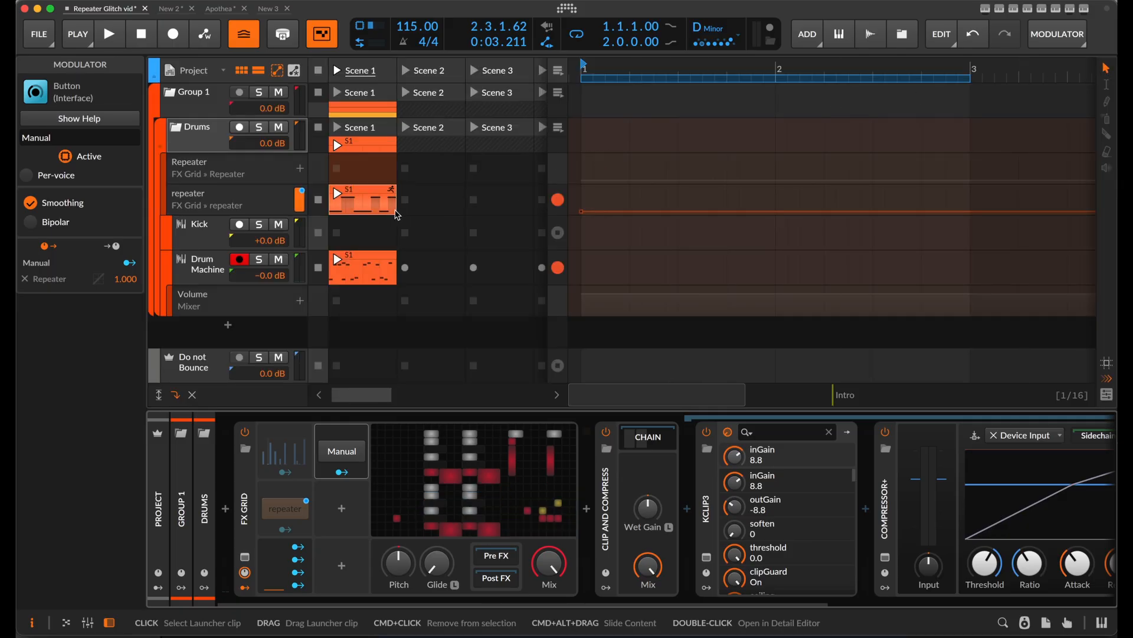
# Copy the Drum Machine clip from Scene 1 to Scene 2 and place the copy at bar 1 of its arranger track.
pyautogui.moveTo(362, 265); pyautogui.dragTo(444, 276)
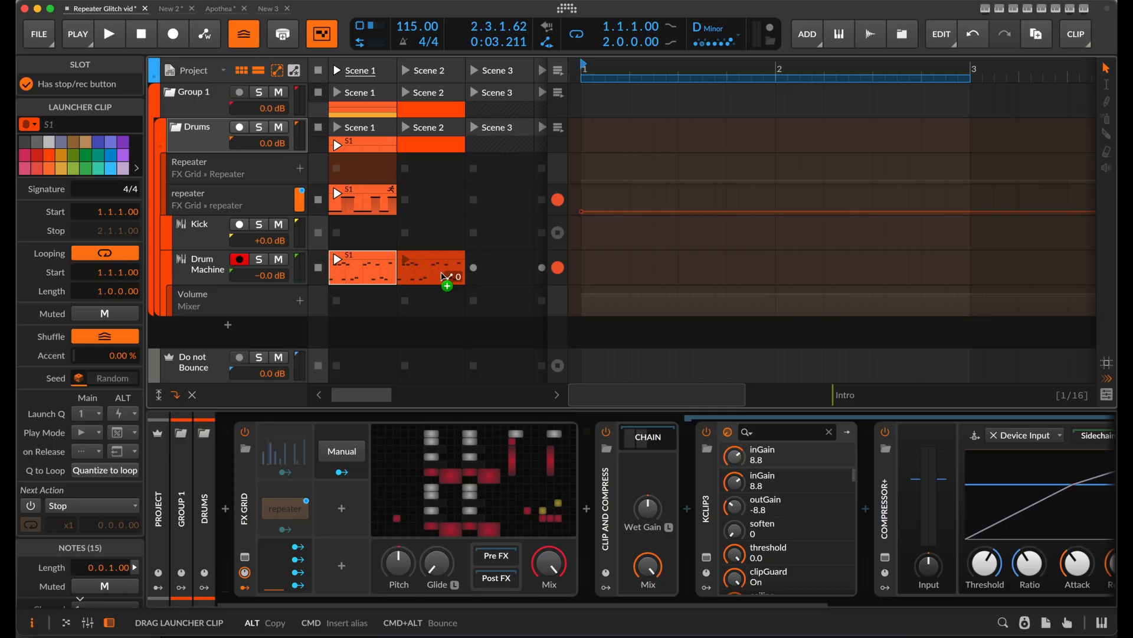
pyautogui.moveTo(444, 276); pyautogui.dragTo(444, 276)
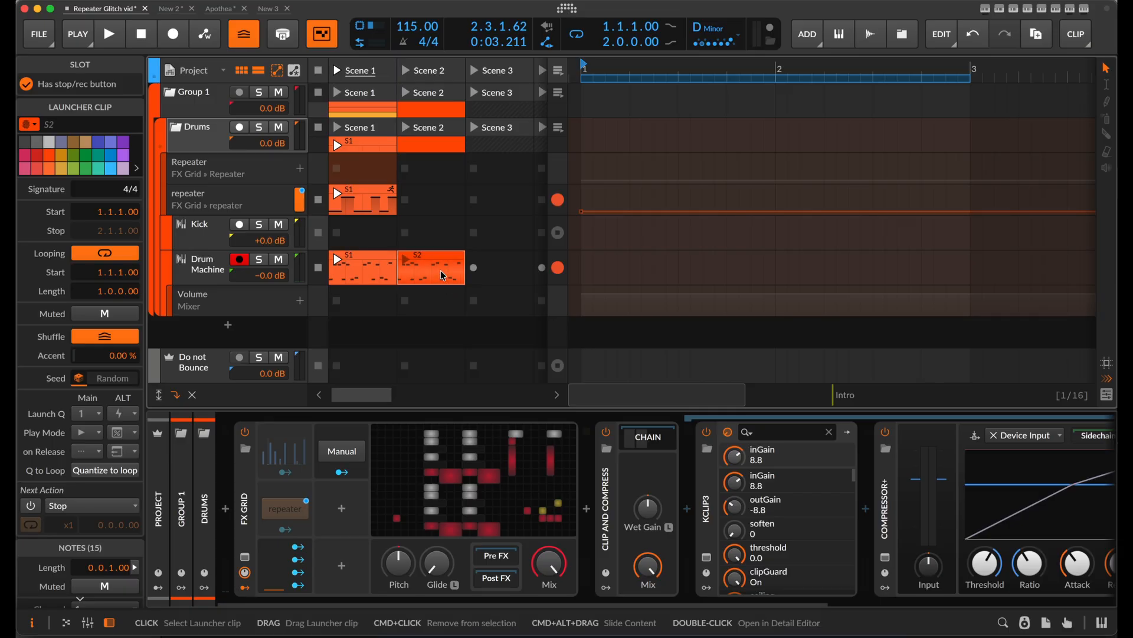
pyautogui.click(425, 141)
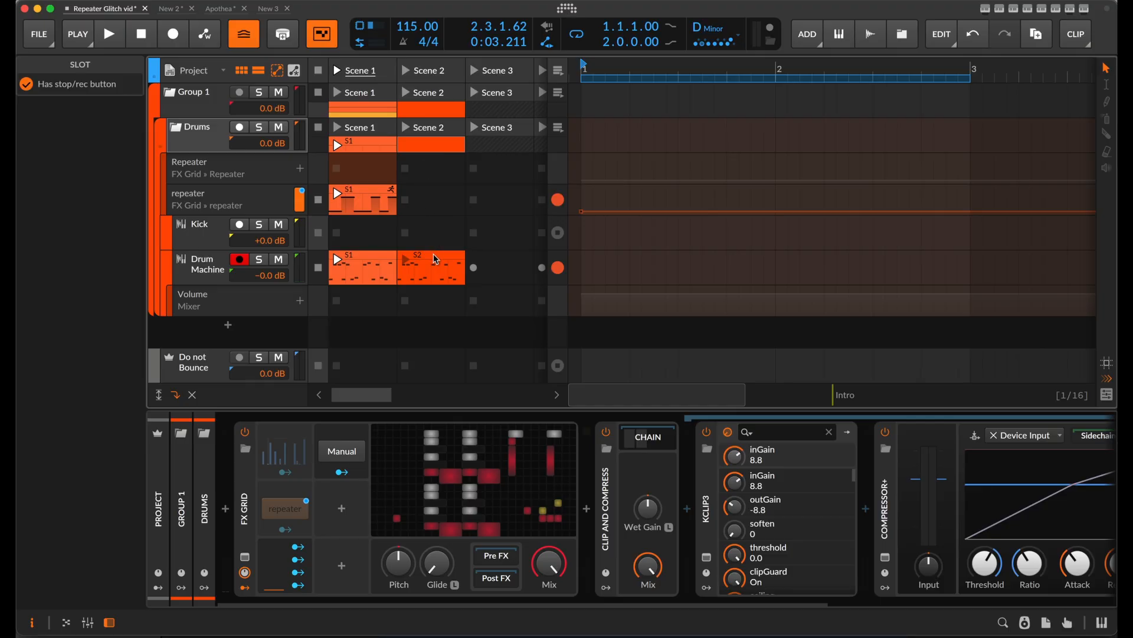
pyautogui.moveTo(437, 267); pyautogui.dragTo(582, 284)
pyautogui.click(623, 260)
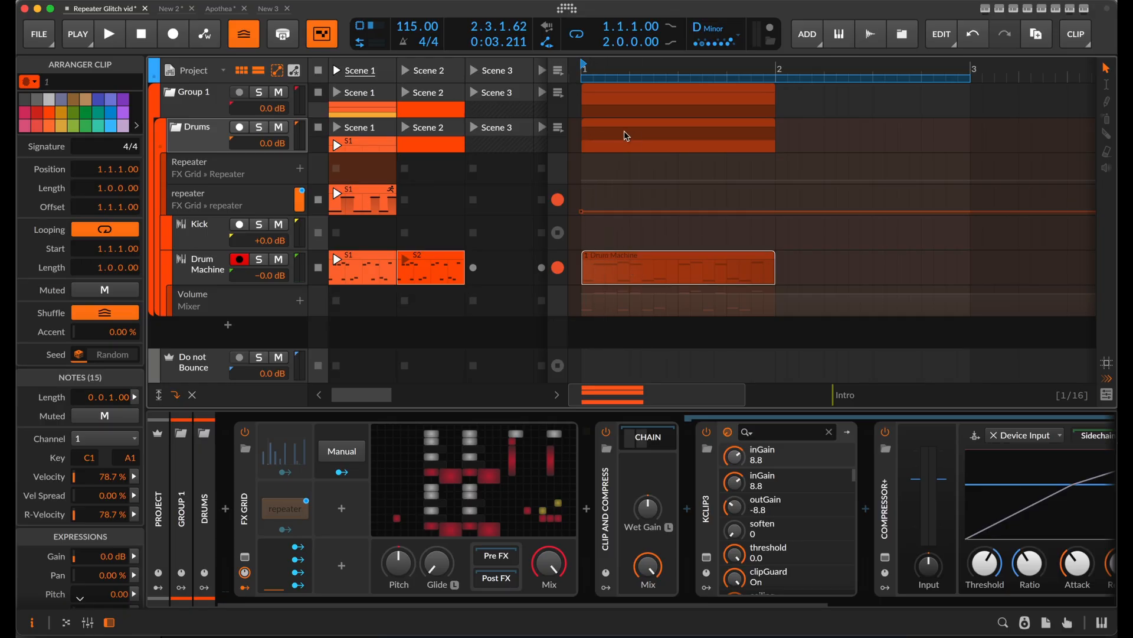
# Bounce the Drums group's arranger clip in place and delete the source note clip on the Drum Machine track.
pyautogui.click(688, 127)
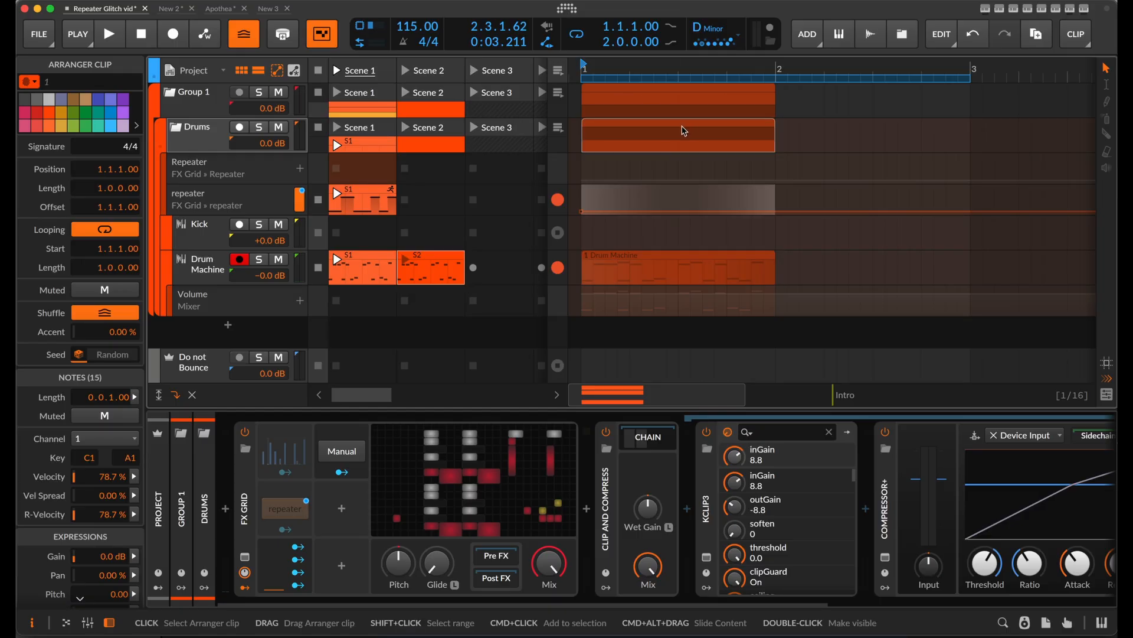
pyautogui.press('d')
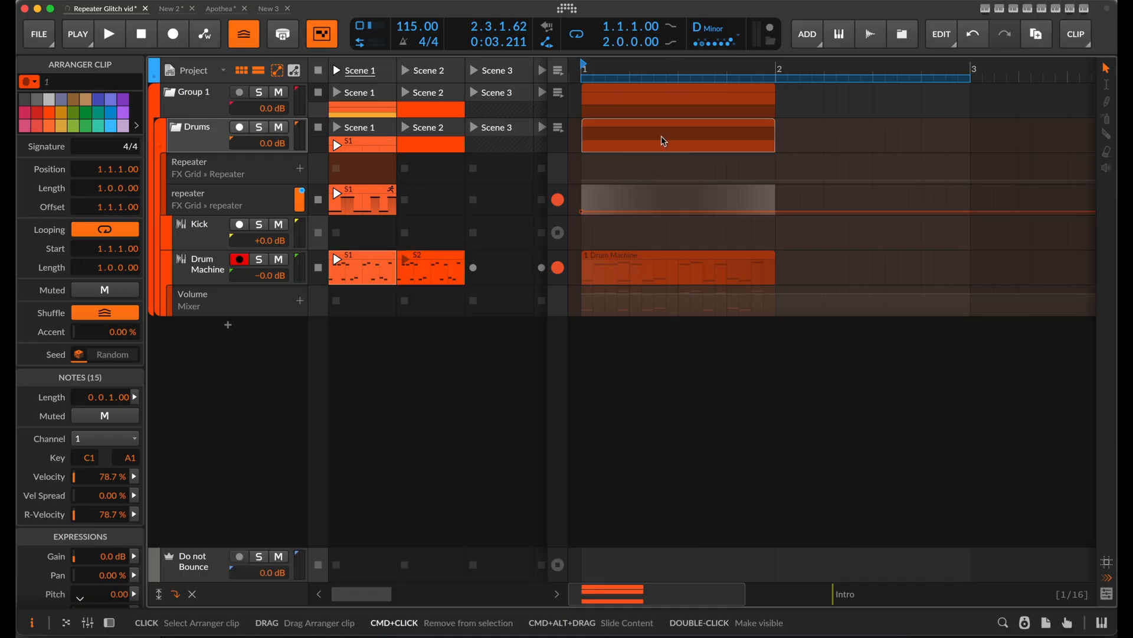
pyautogui.press('super+b')
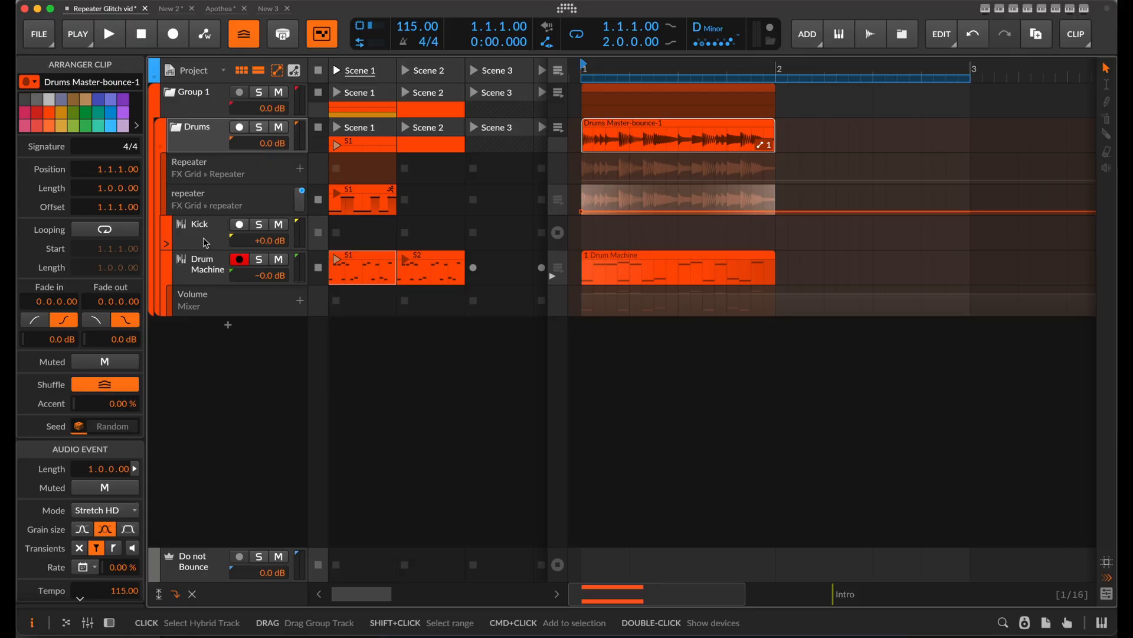
pyautogui.click(644, 264)
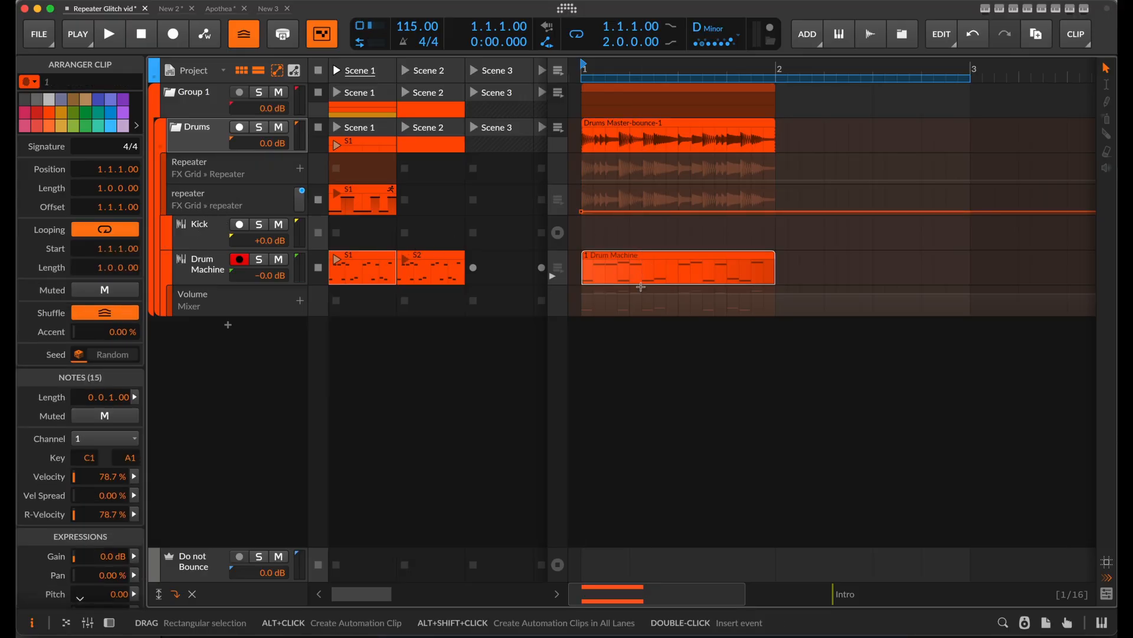
pyautogui.press('Delete')
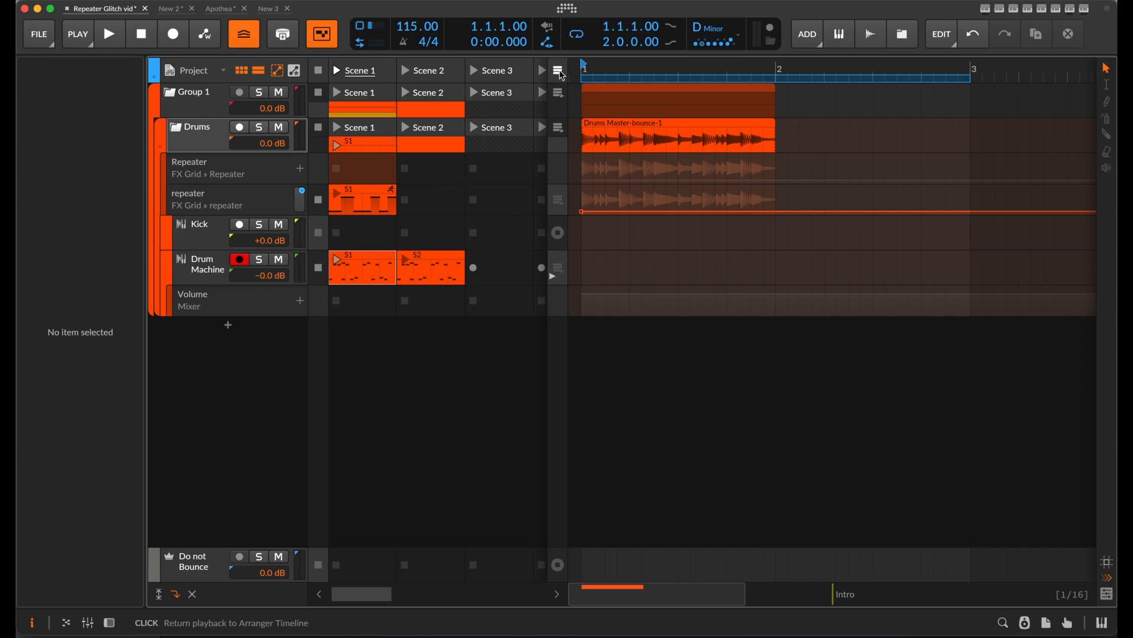
# Return playback to the arranger timeline, then play and stop the bounced drum audio.
pyautogui.click(559, 71)
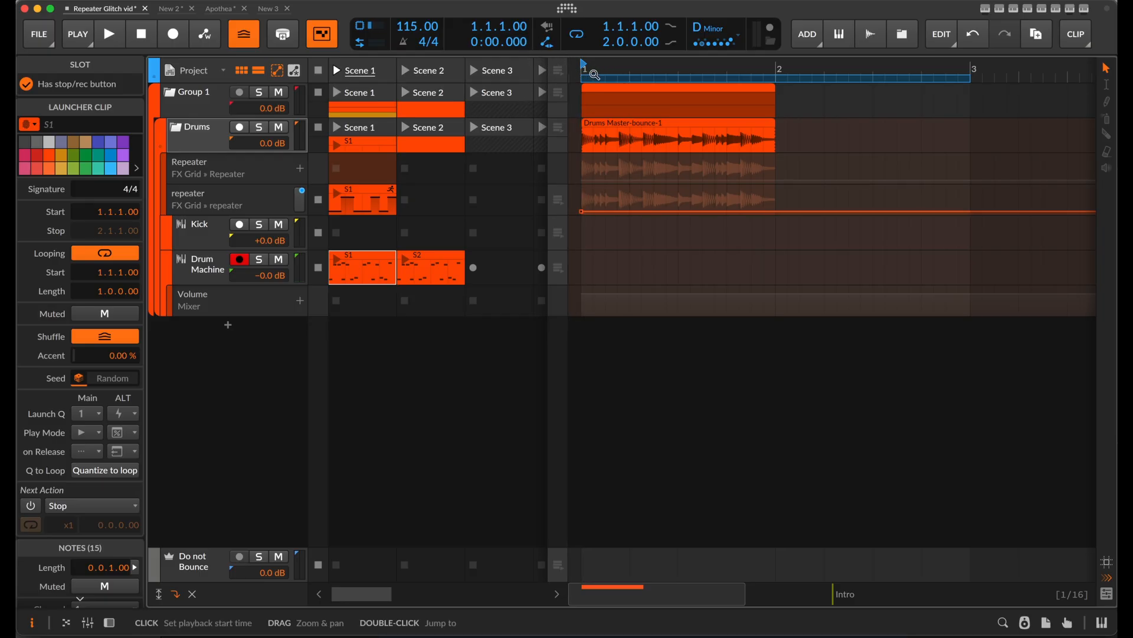
pyautogui.press('space')
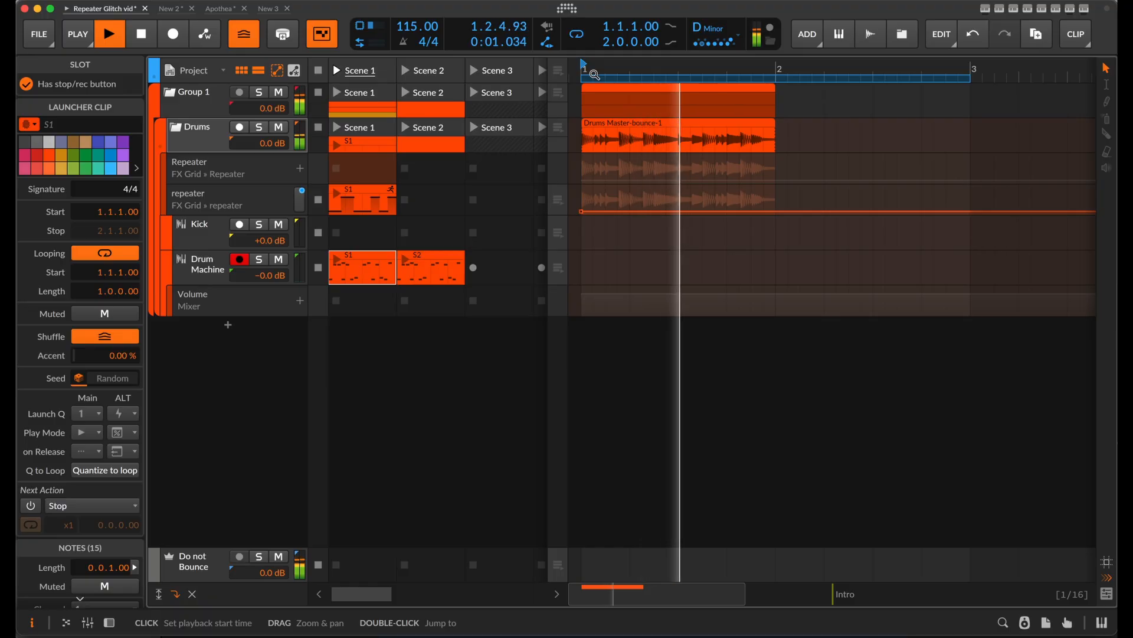
pyautogui.press('space')
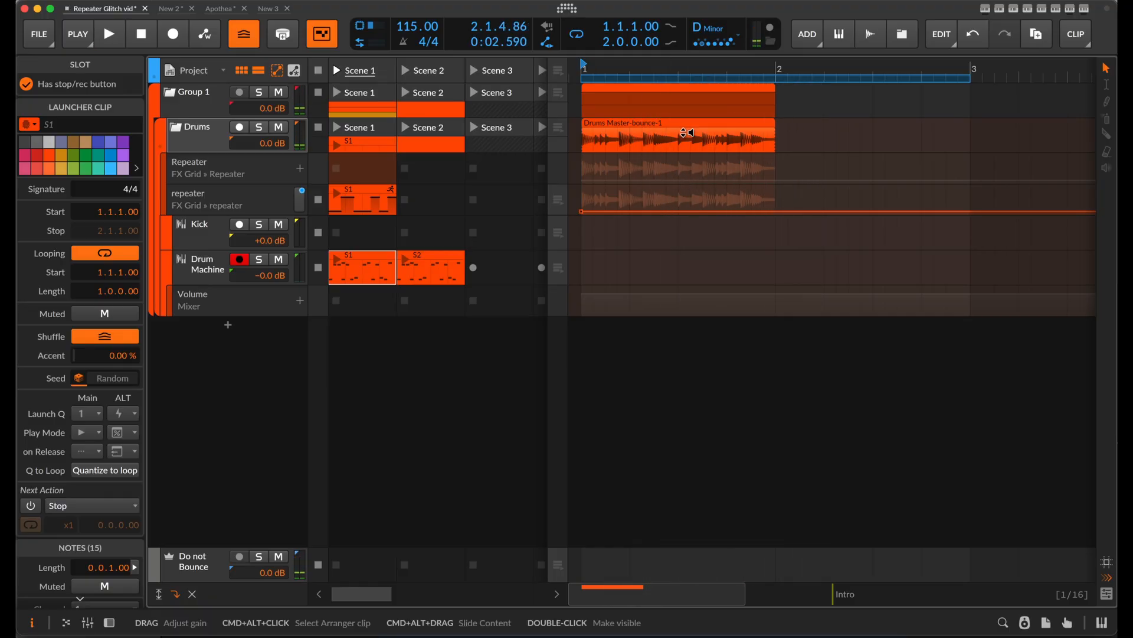
# Try reversing the Drums Master-bounce-1 arranger clip on the Drum Machine track and switch it back to its original direction.
pyautogui.click(686, 131)
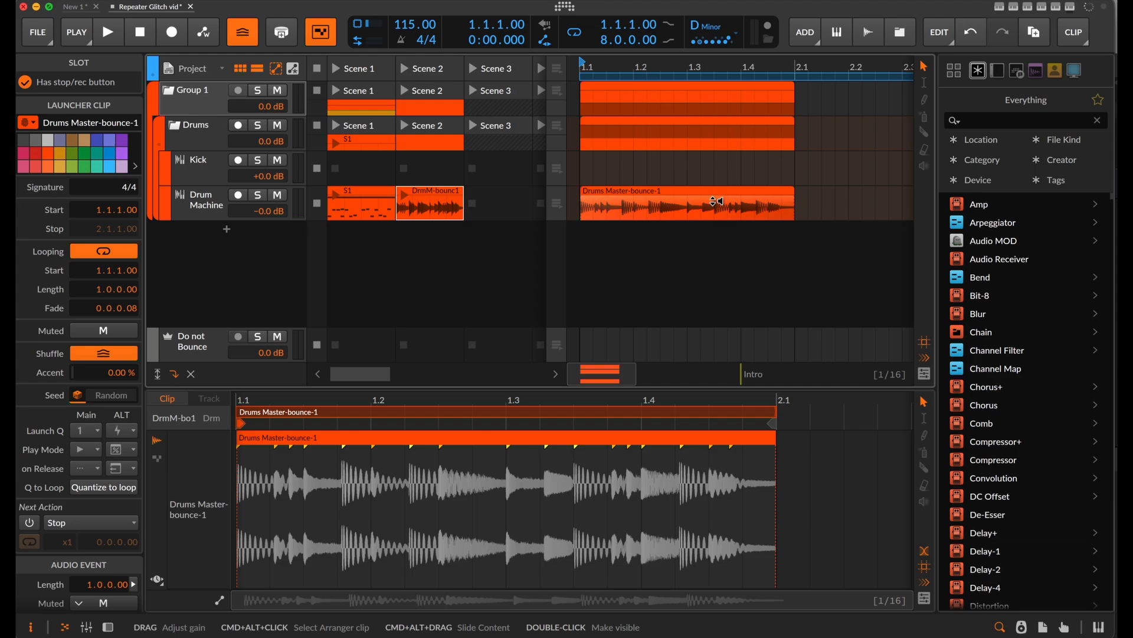
pyautogui.click(717, 200)
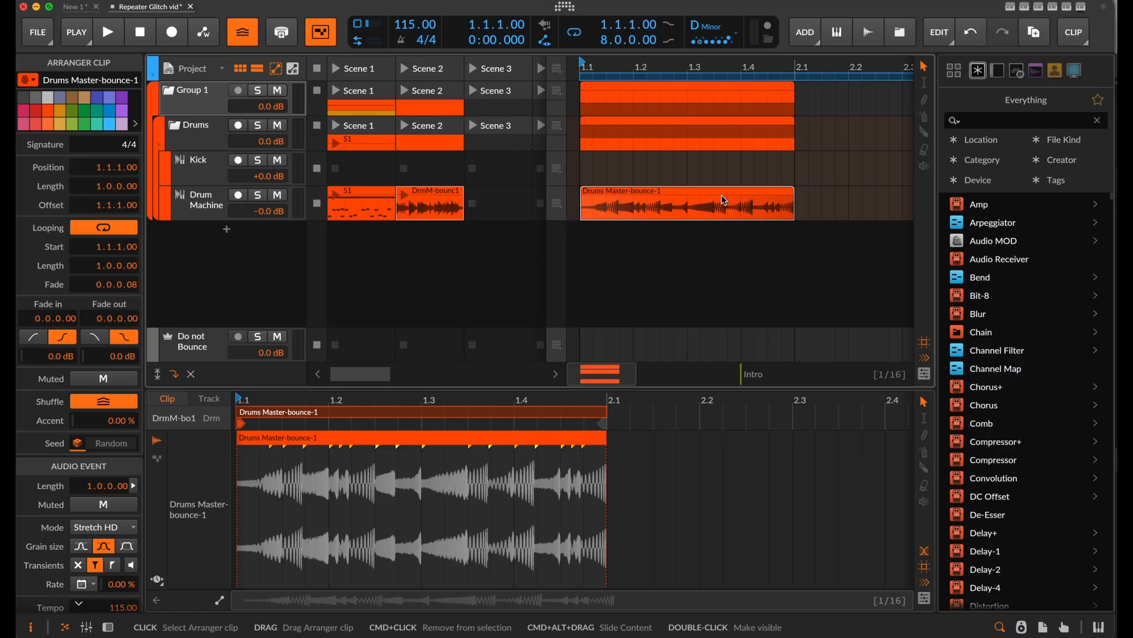
pyautogui.press('r')
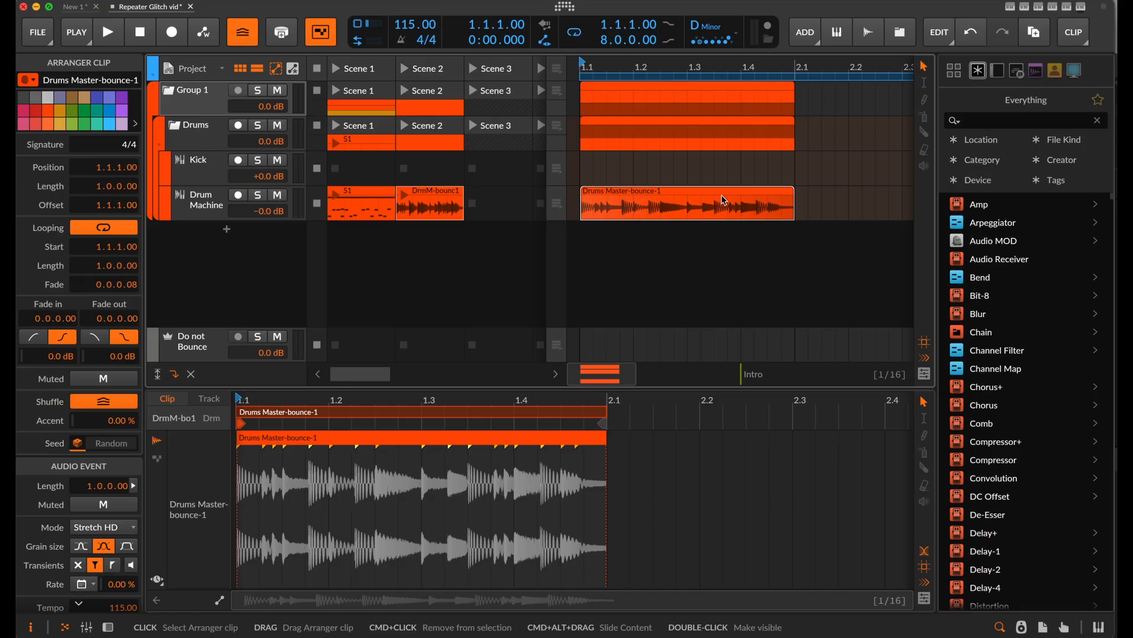
# Slice the bounced Drum Machine arranger clip in place on the beat grid at 1/16 intervals.
pyautogui.rightClick(724, 200)
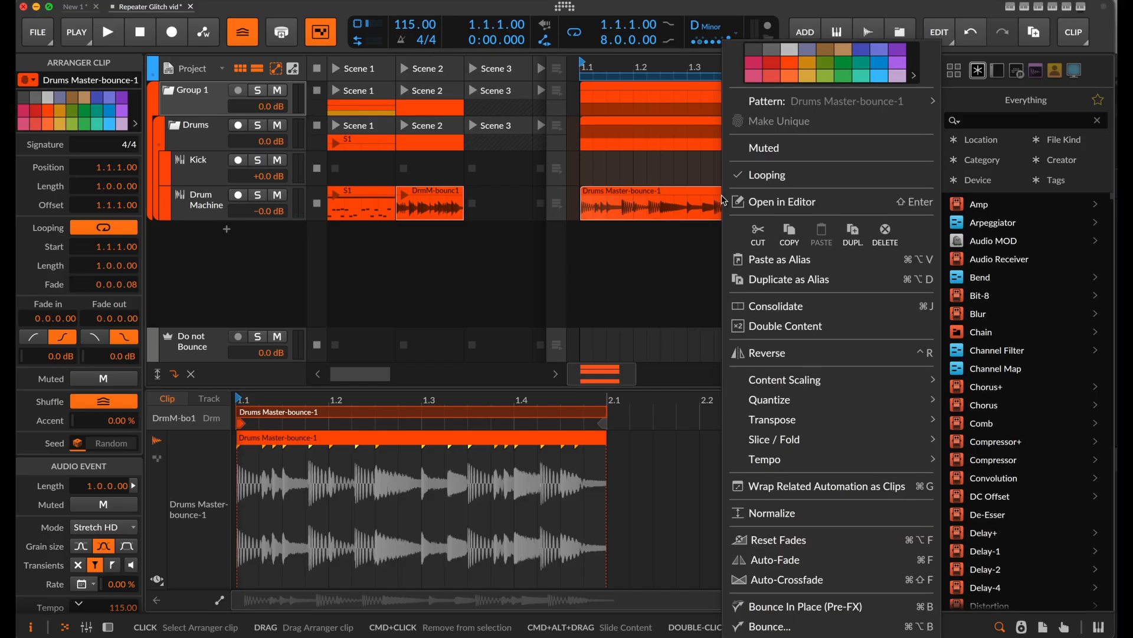
pyautogui.moveTo(784, 450)
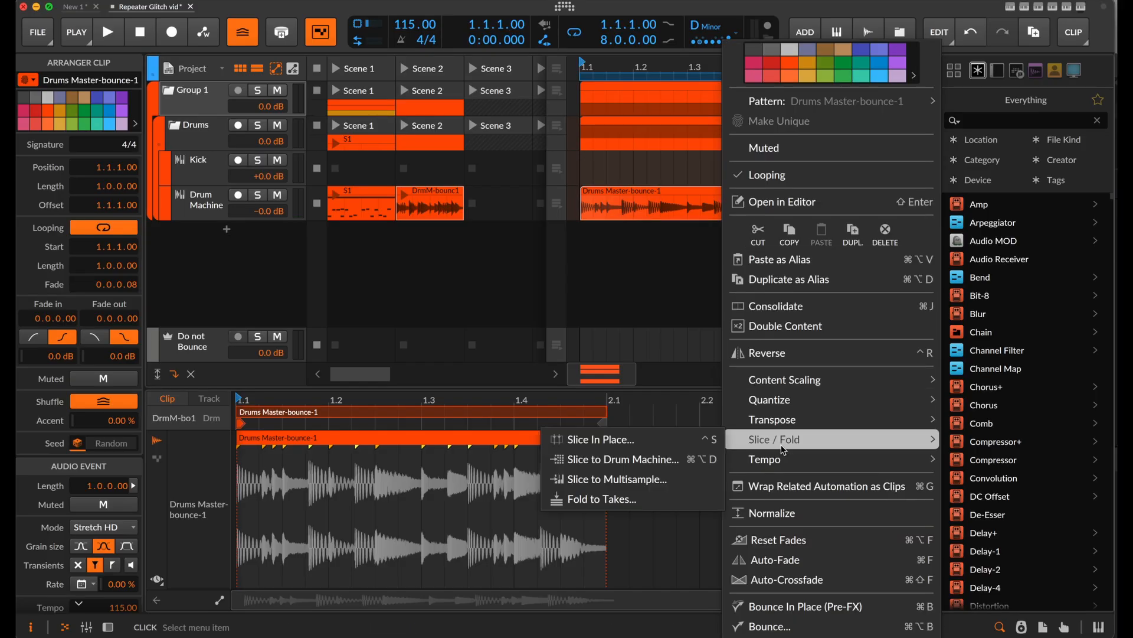
pyautogui.click(666, 437)
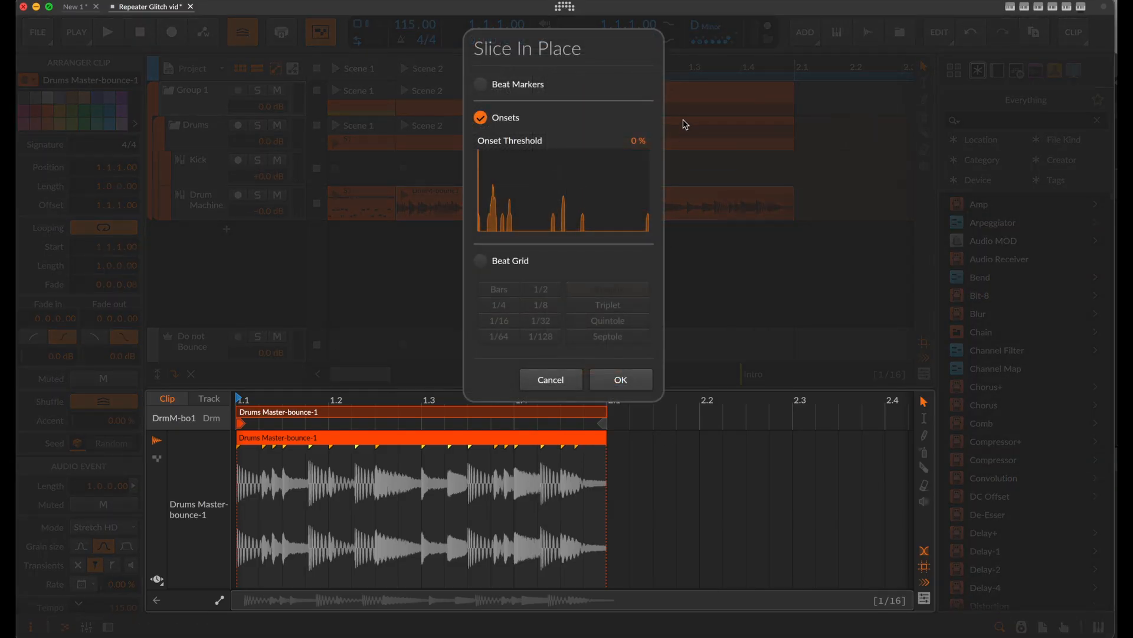
pyautogui.click(481, 262)
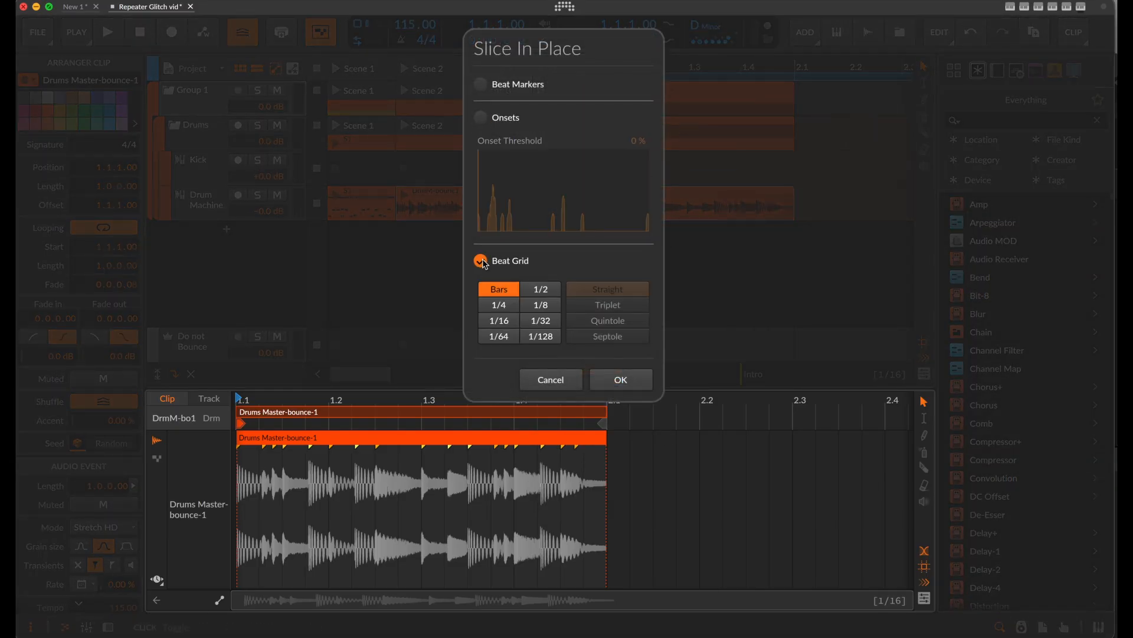
pyautogui.click(499, 321)
pyautogui.click(622, 380)
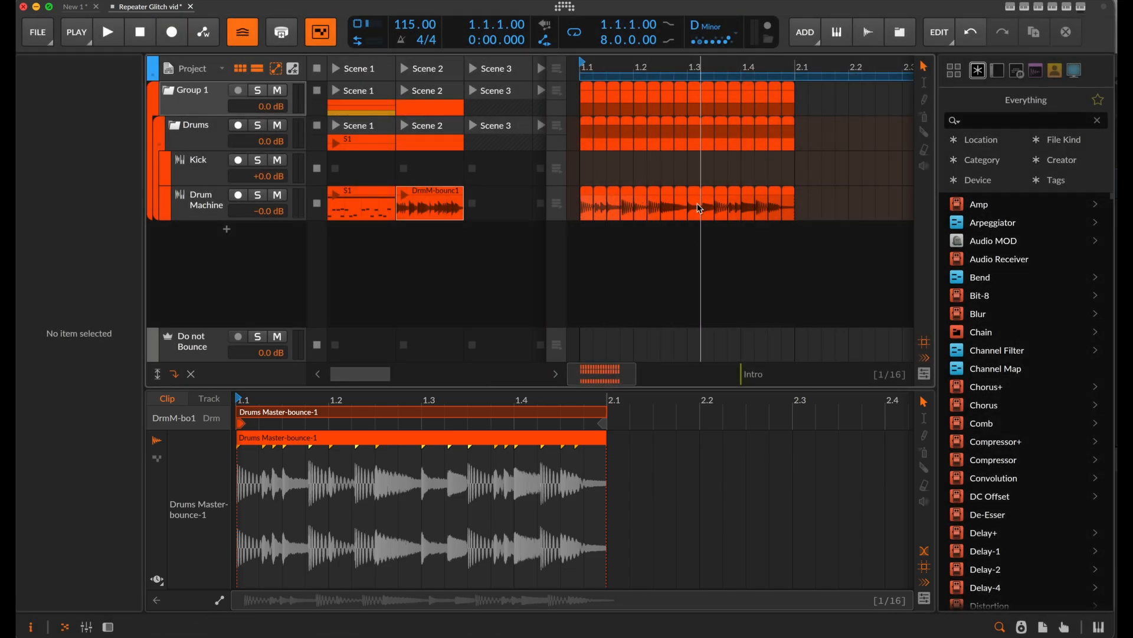
pyautogui.scroll(5, 688, 200)
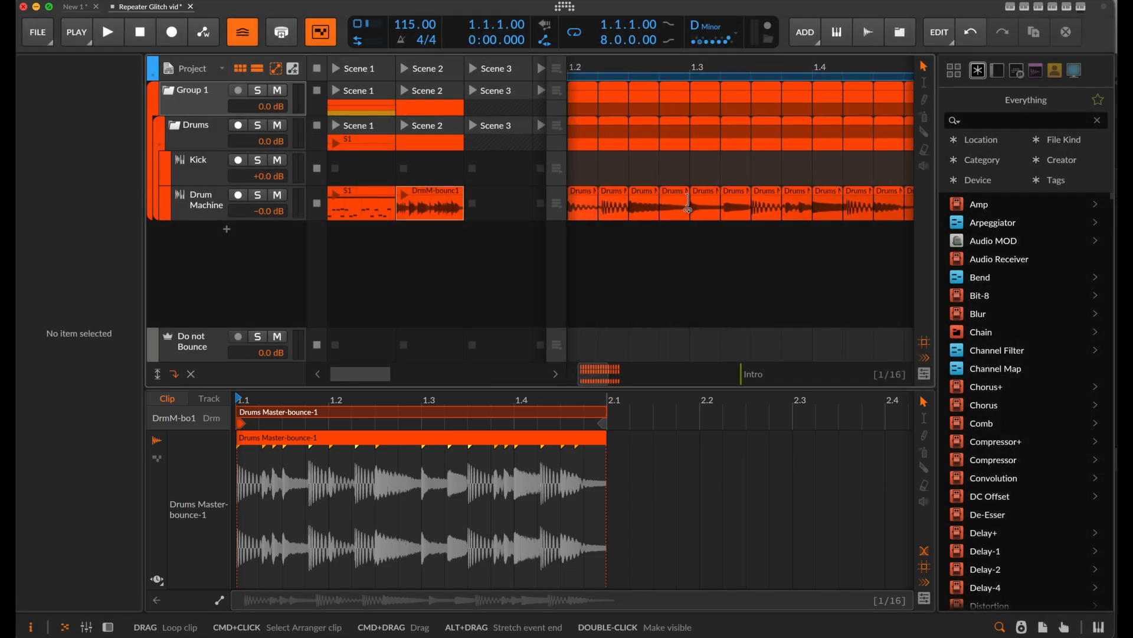
pyautogui.scroll(-6, 687, 205)
pyautogui.scroll(5, 582, 197)
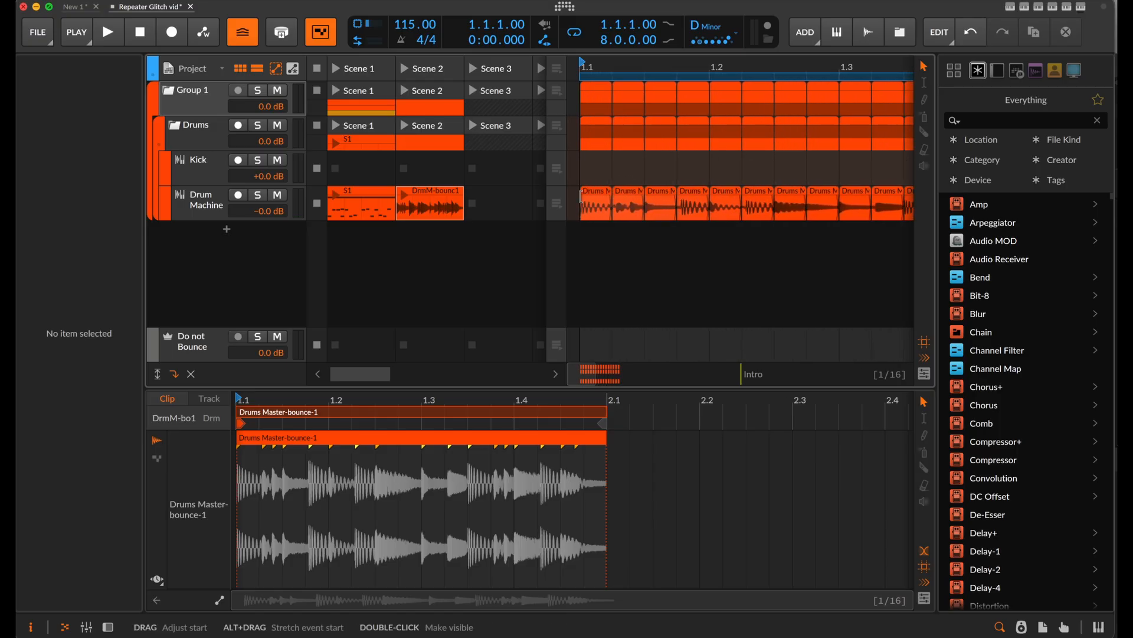
pyautogui.scroll(-5, 582, 196)
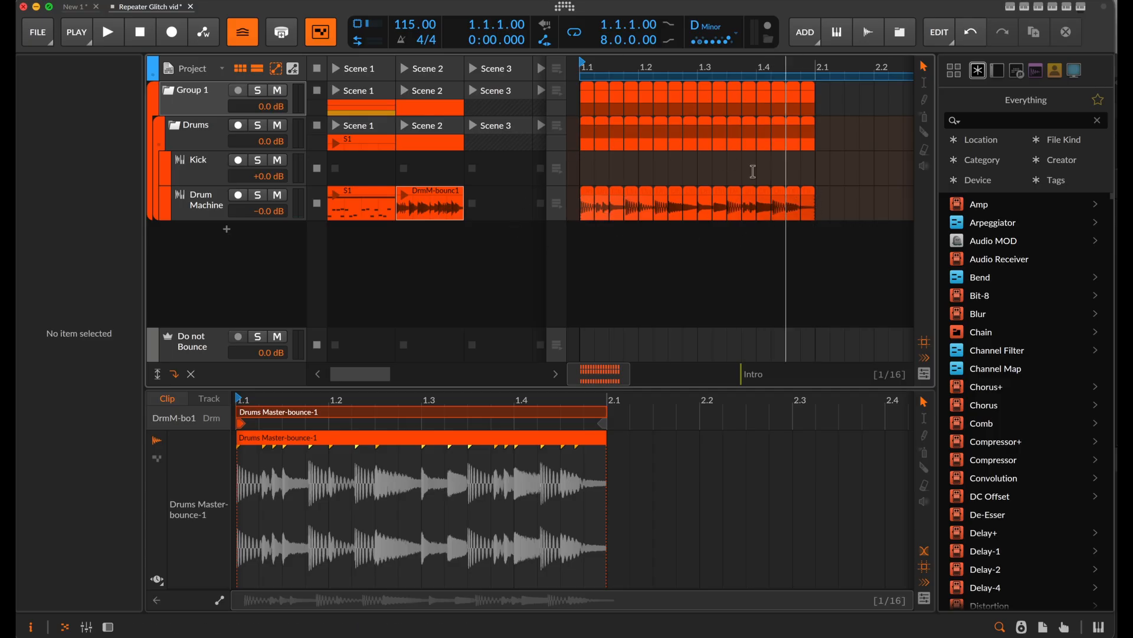
# Bounce all the 1/16 slices on the Drum Machine arranger track in place and inspect the first and third bounced clips.
pyautogui.scroll(5, 648, 206)
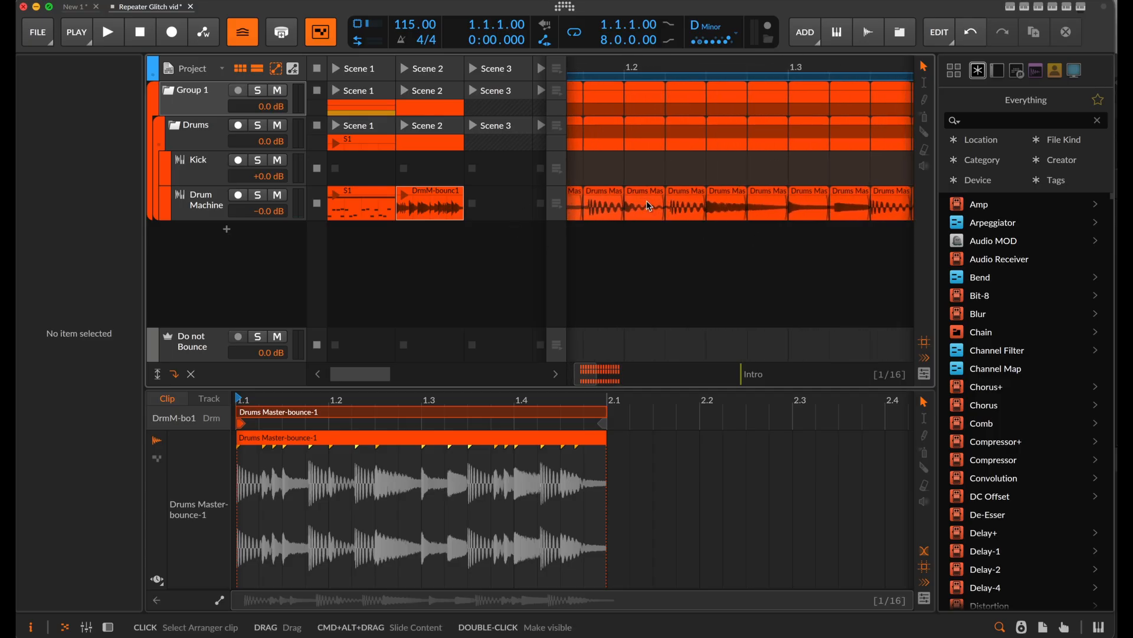
pyautogui.hscroll(-3, 648, 206)
pyautogui.scroll(-5, 718, 211)
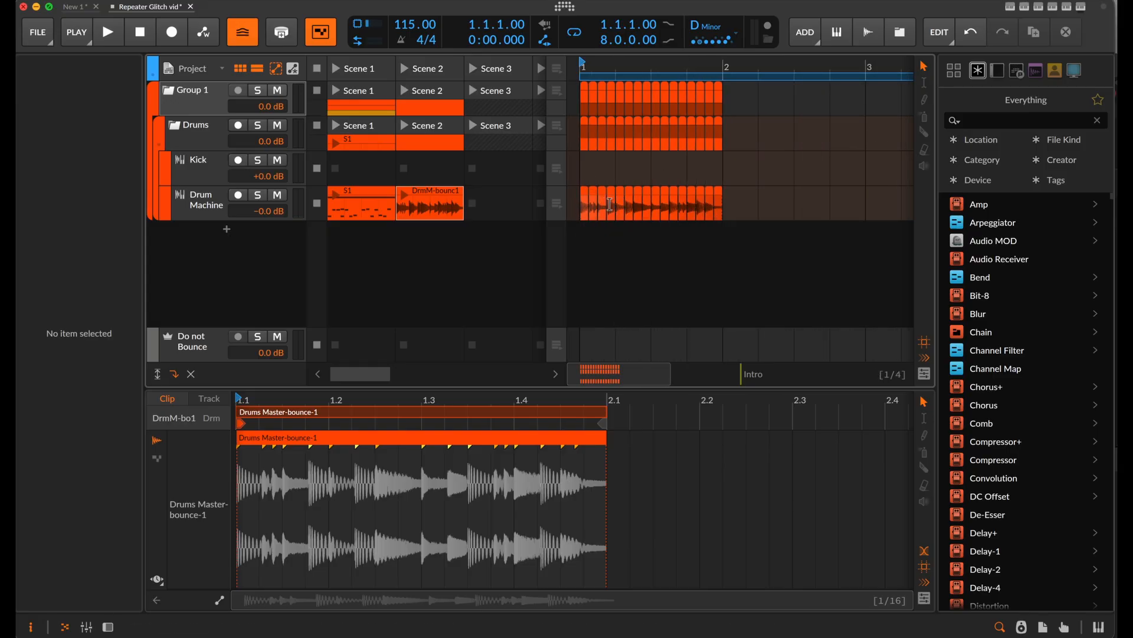
pyautogui.scroll(3, 610, 203)
pyautogui.scroll(-2, 718, 195)
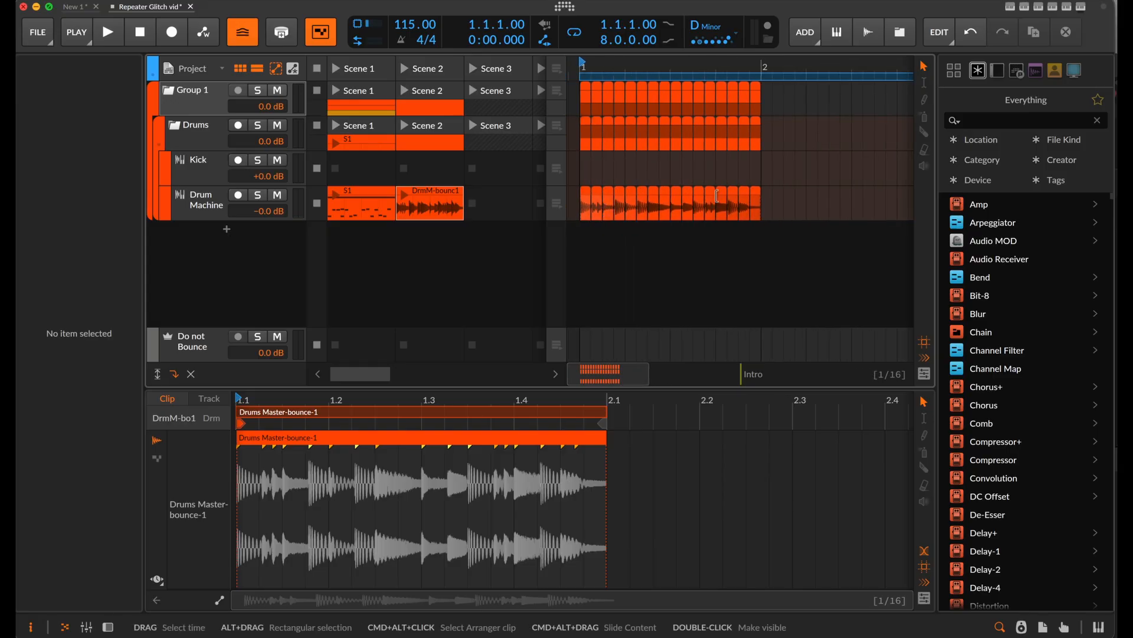
pyautogui.moveTo(768, 194); pyautogui.dragTo(576, 206)
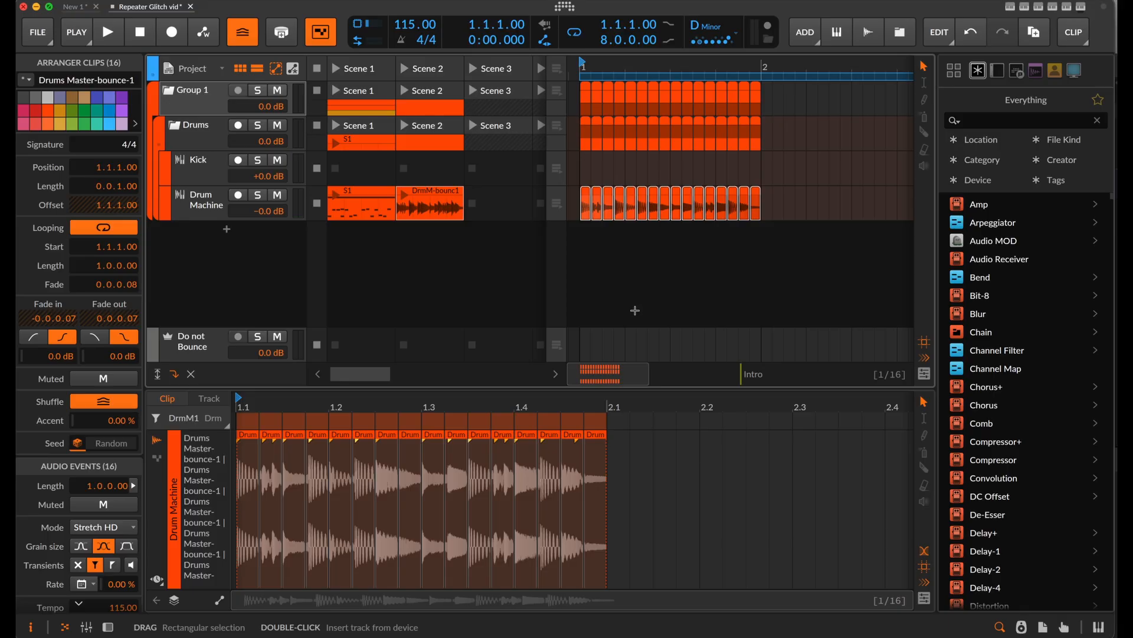
pyautogui.press('super+b')
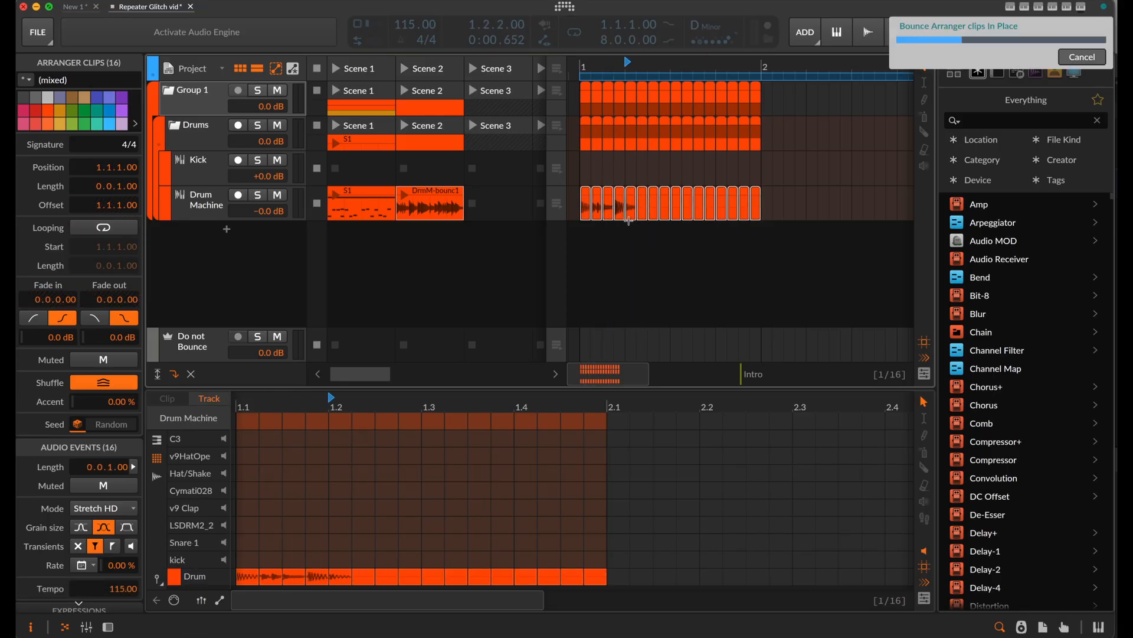
pyautogui.scroll(3, 629, 226)
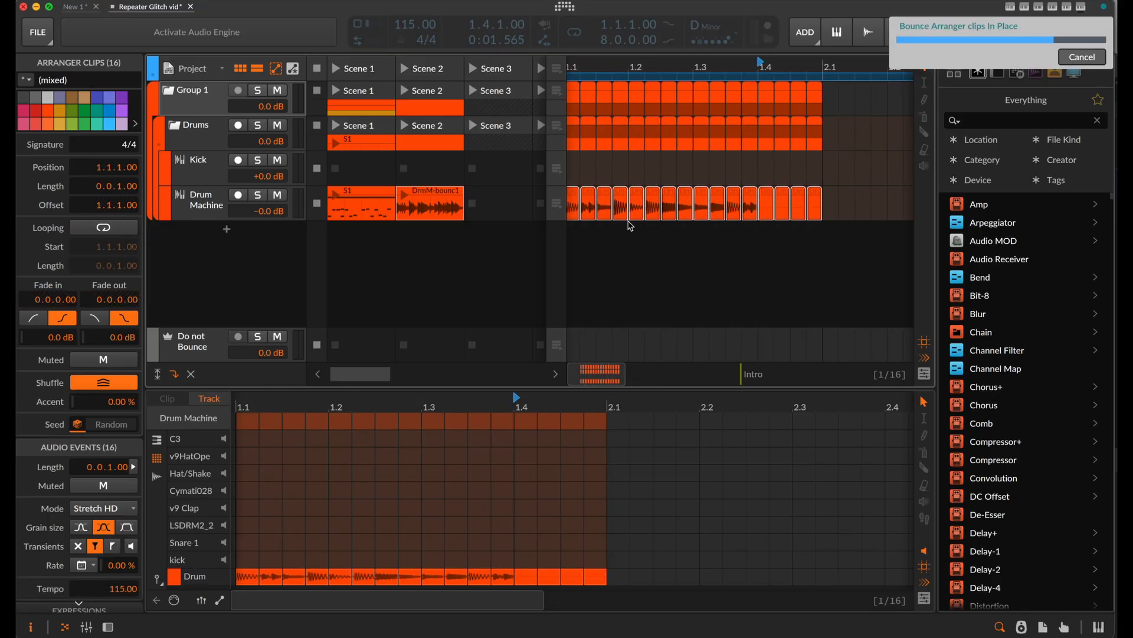
pyautogui.scroll(-3, 625, 224)
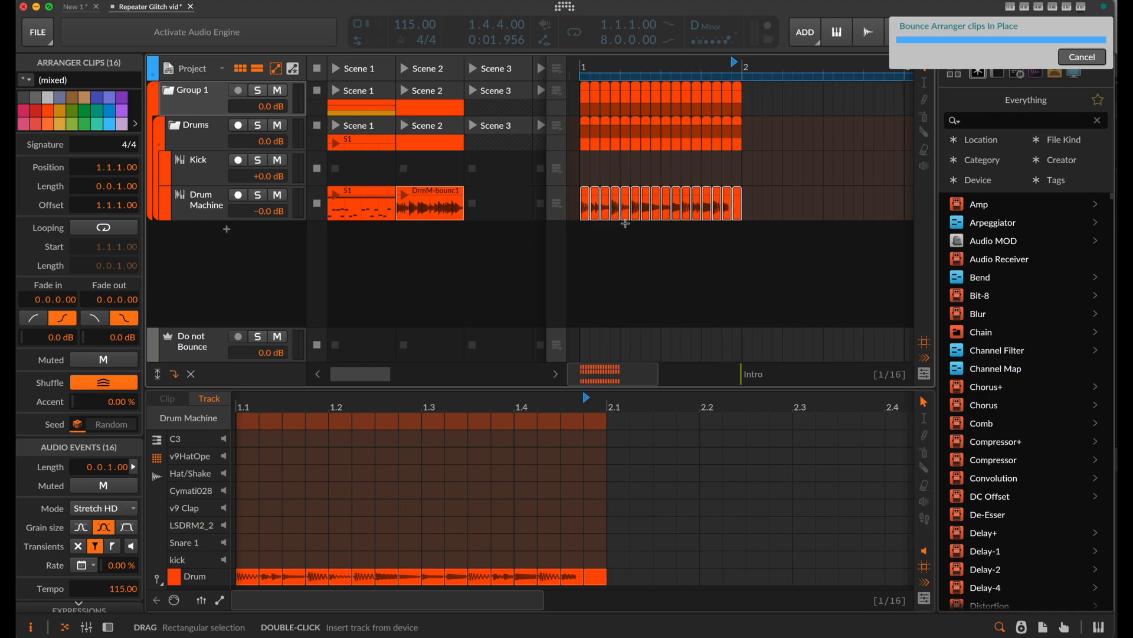
pyautogui.click(585, 196)
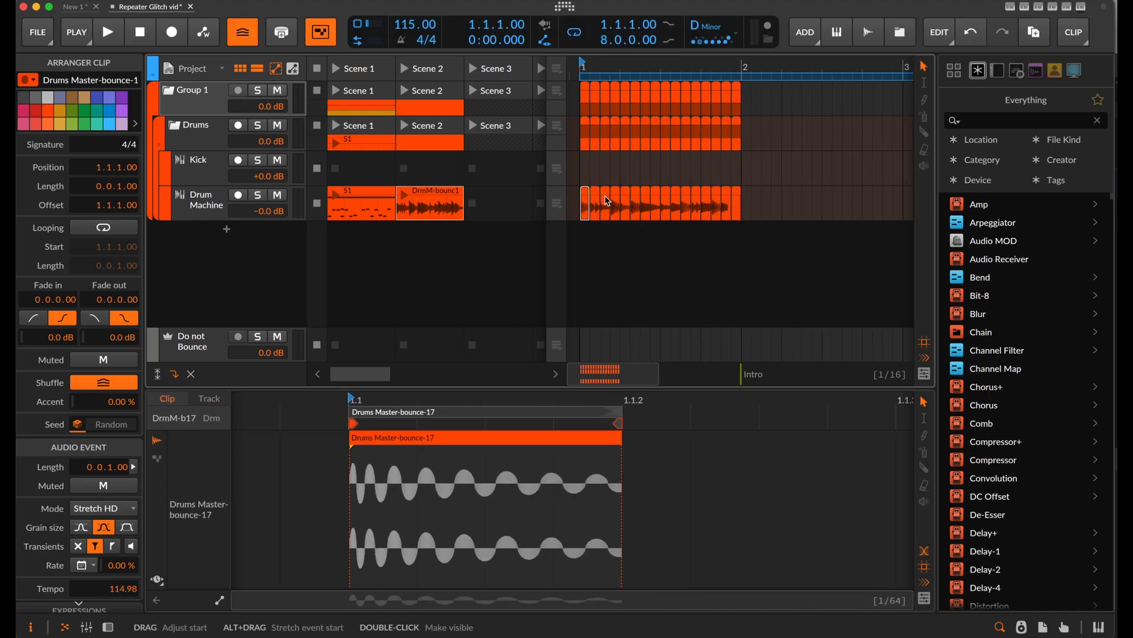
pyautogui.click(606, 200)
pyautogui.scroll(-3, 385, 495)
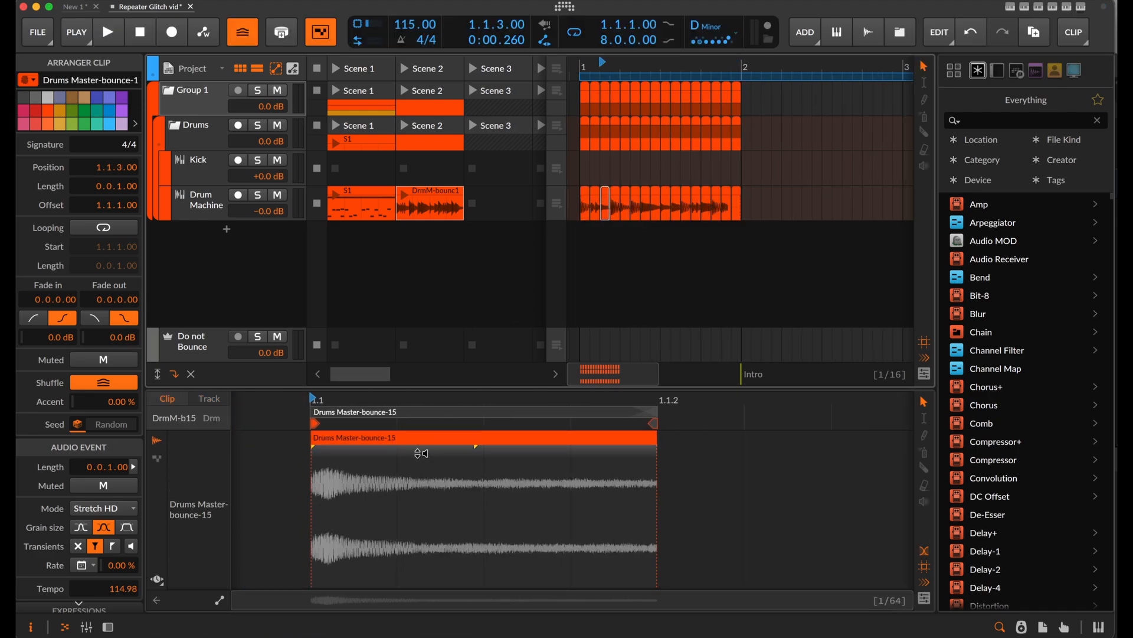
# Reverse all the bounced 1/16 slices on the Drum Machine track and consolidate them.
pyautogui.scroll(-2, 707, 194)
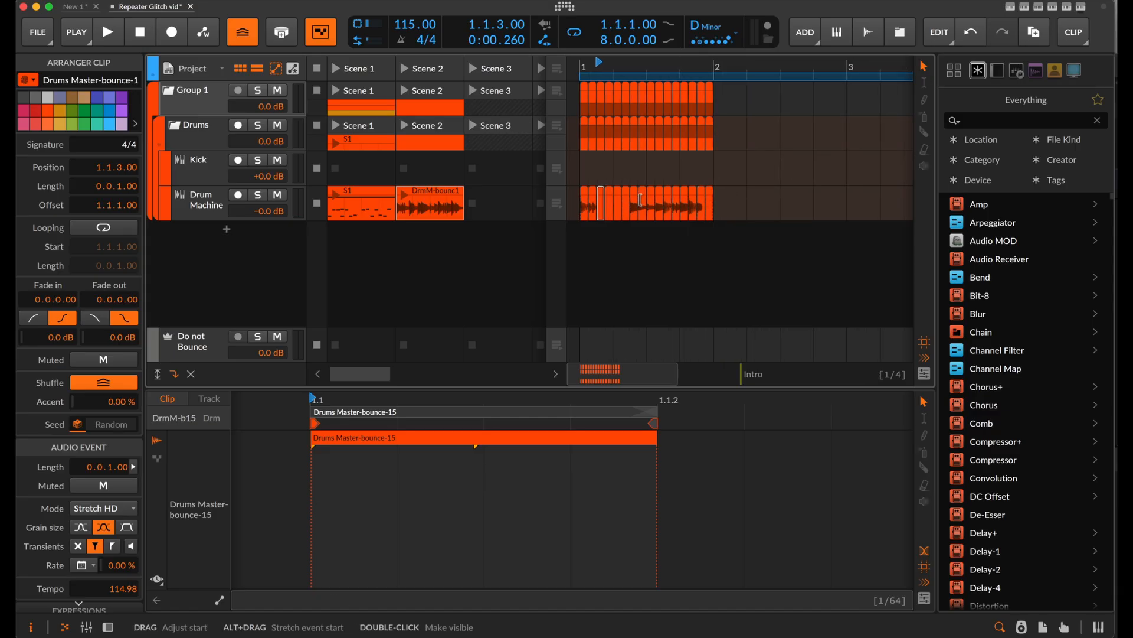
pyautogui.scroll(3, 602, 207)
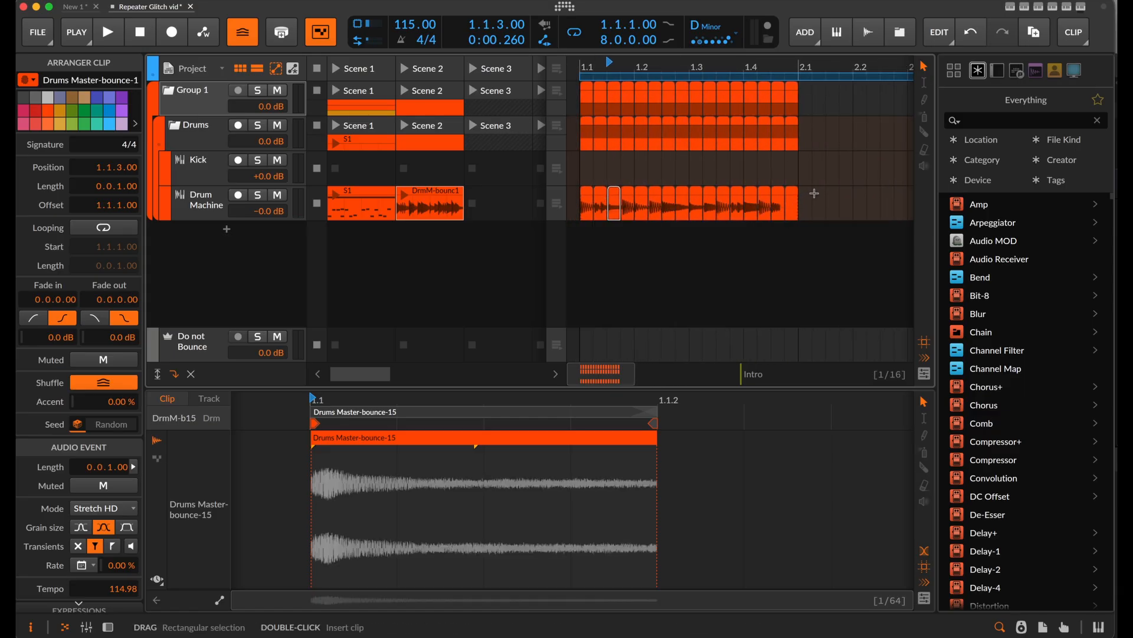
pyautogui.moveTo(813, 192); pyautogui.dragTo(580, 214)
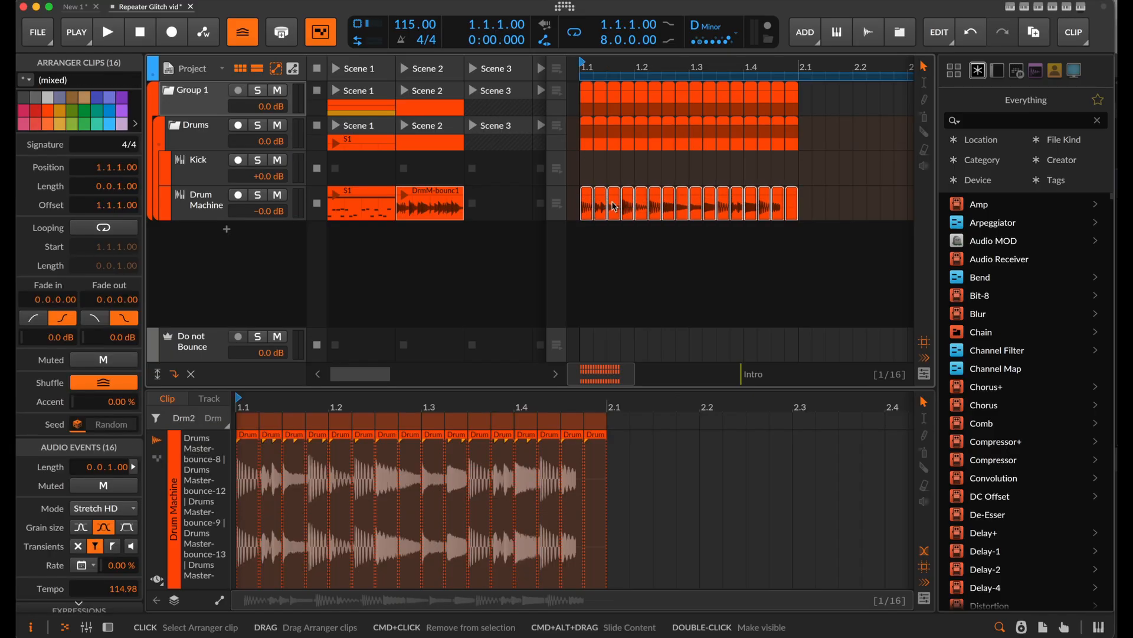
pyautogui.rightClick(659, 202)
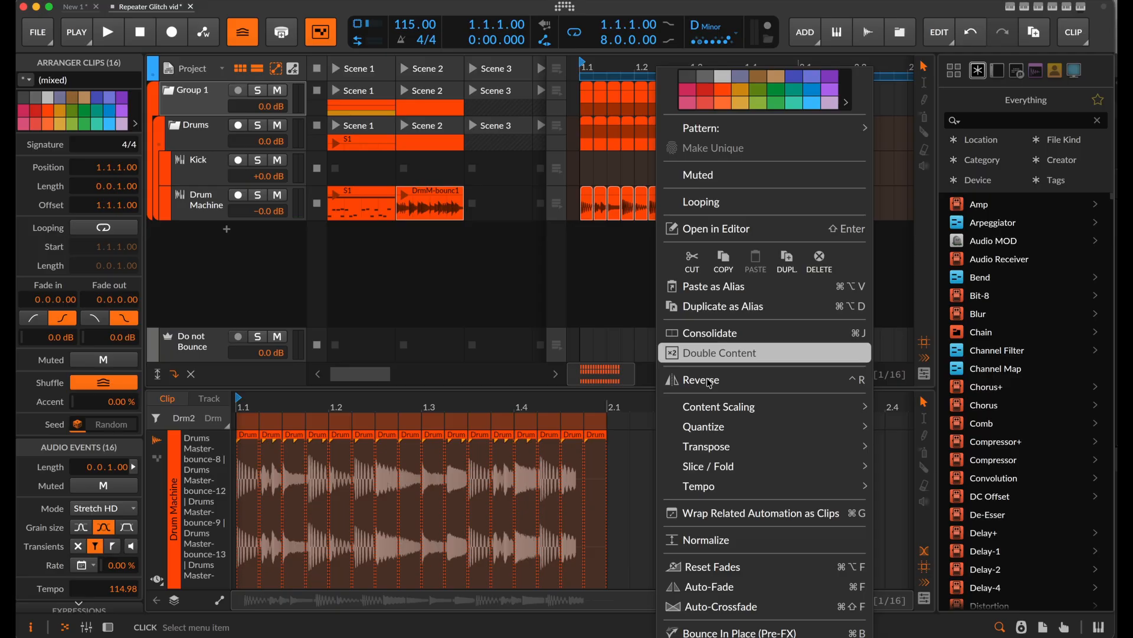
pyautogui.moveTo(718, 407)
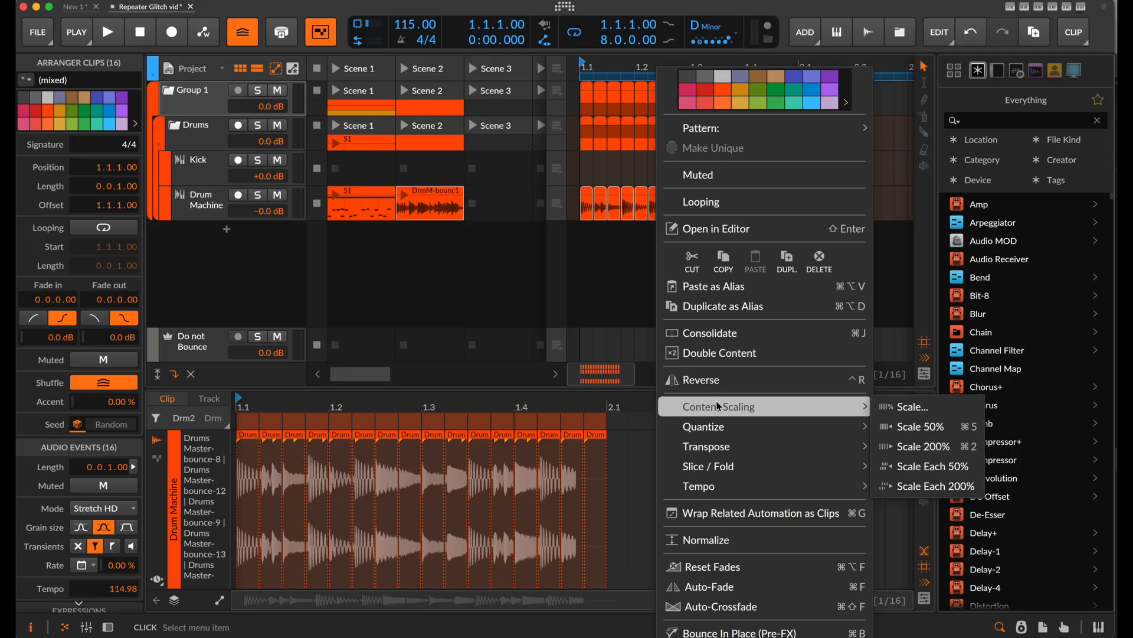
pyautogui.click(714, 379)
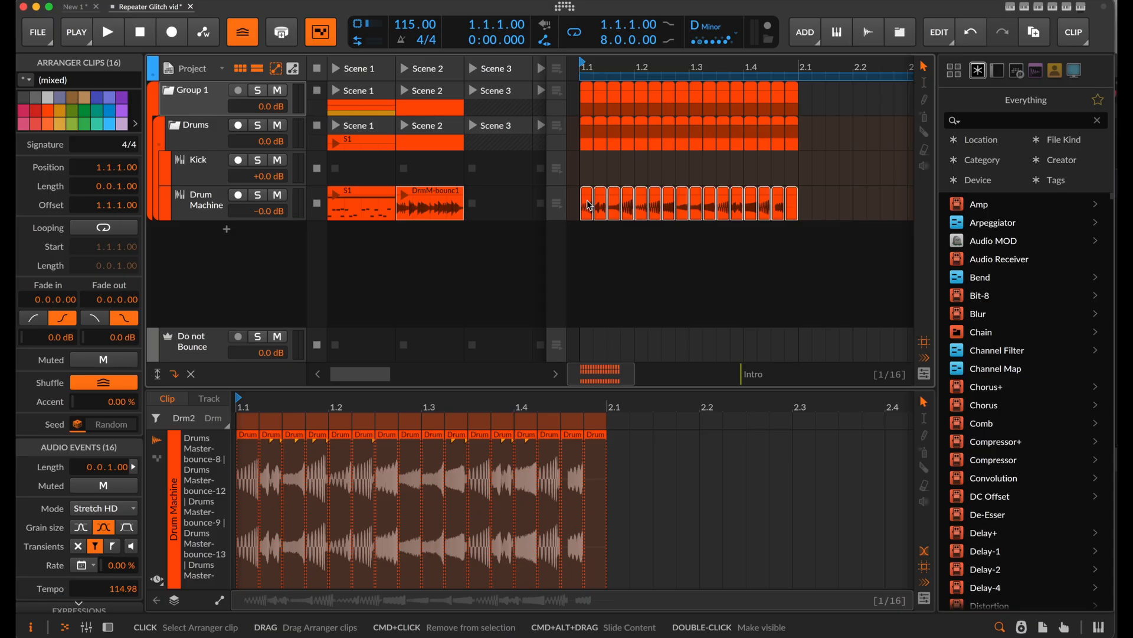
pyautogui.moveTo(811, 197); pyautogui.dragTo(592, 205)
pyautogui.press('super+j')
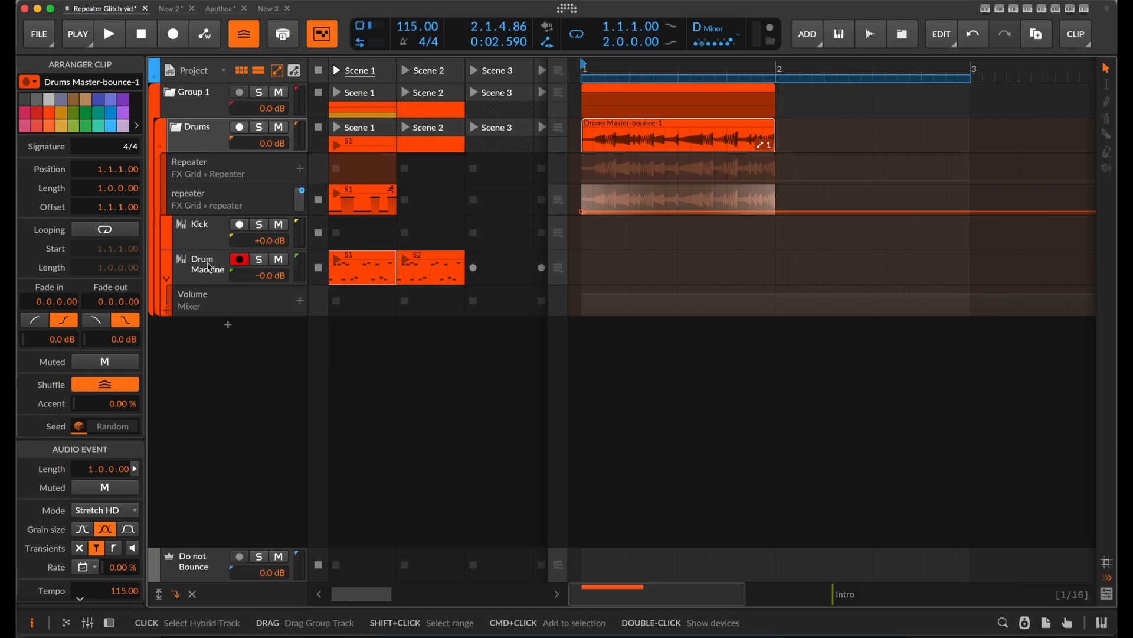
# Place the Drums Master-bounce-1 audio clip in the Drum Machine track's Scene 2 slot, and delete its arranger clip.
pyautogui.moveTo(646, 138); pyautogui.dragTo(502, 272)
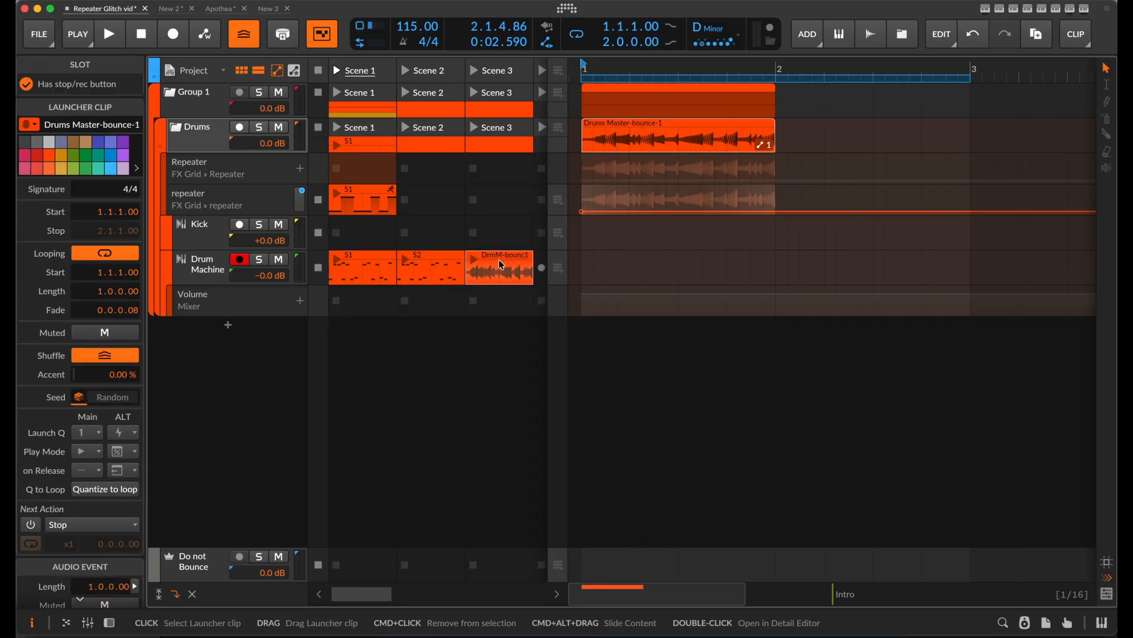
pyautogui.click(657, 126)
pyautogui.press('Delete')
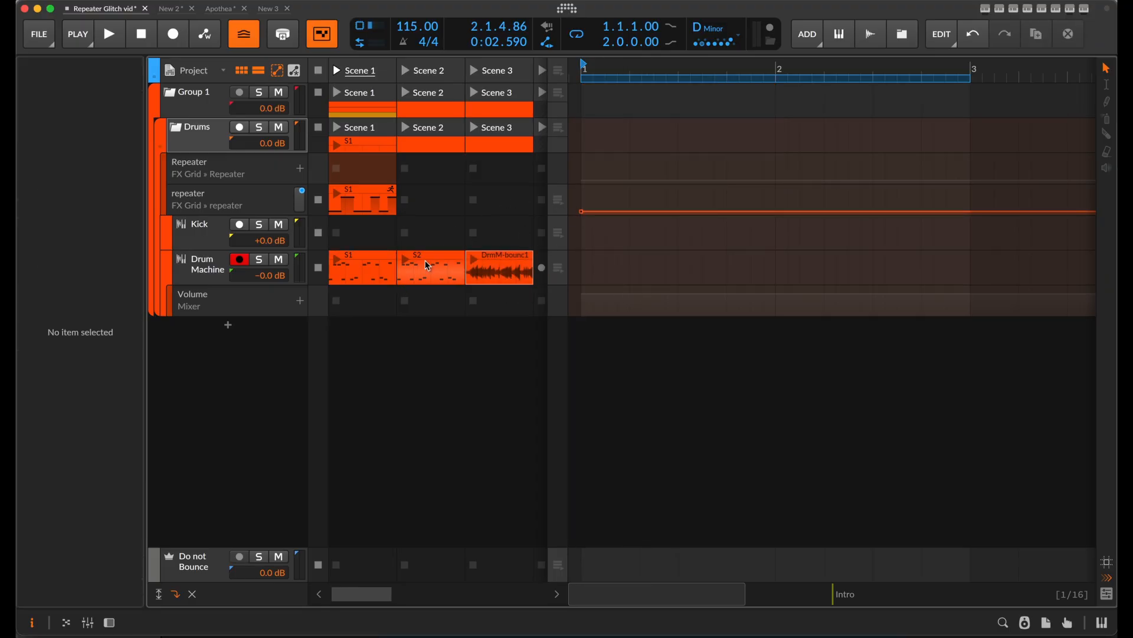
pyautogui.moveTo(500, 269); pyautogui.dragTo(434, 268)
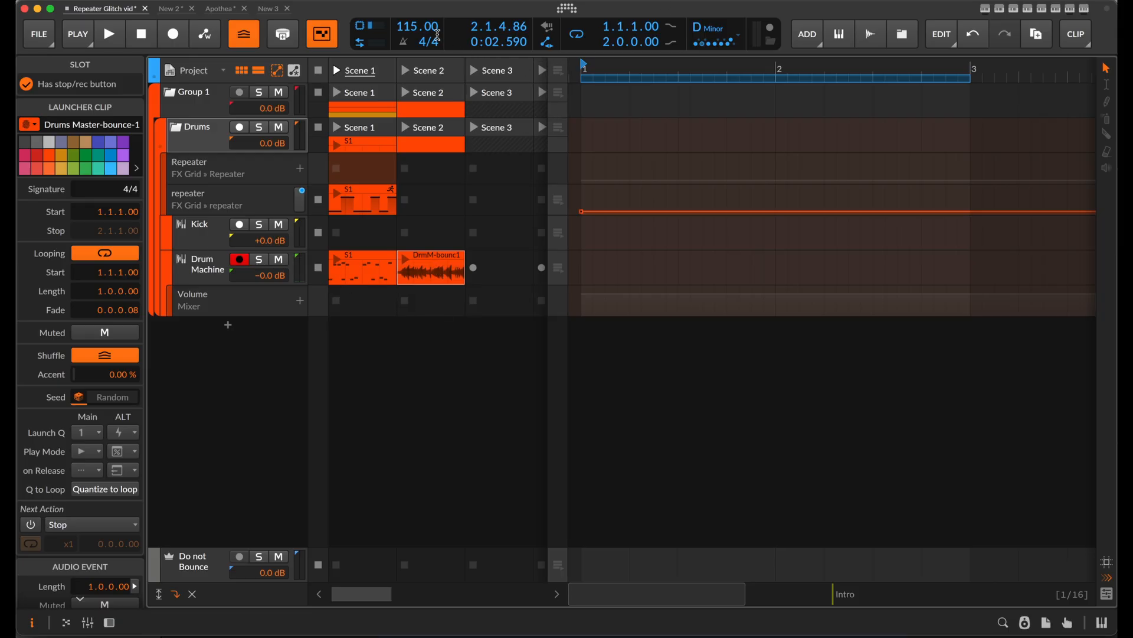
# Launch Scene 1 and show the Drum Machine track's device chain.
pyautogui.click(337, 70)
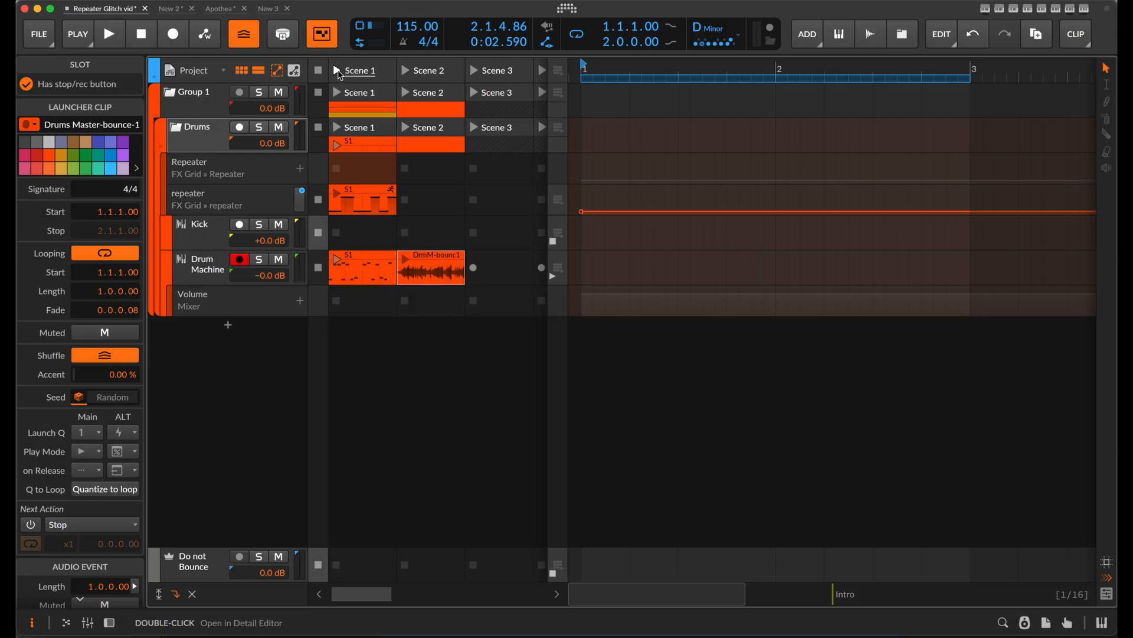
pyautogui.click(198, 277)
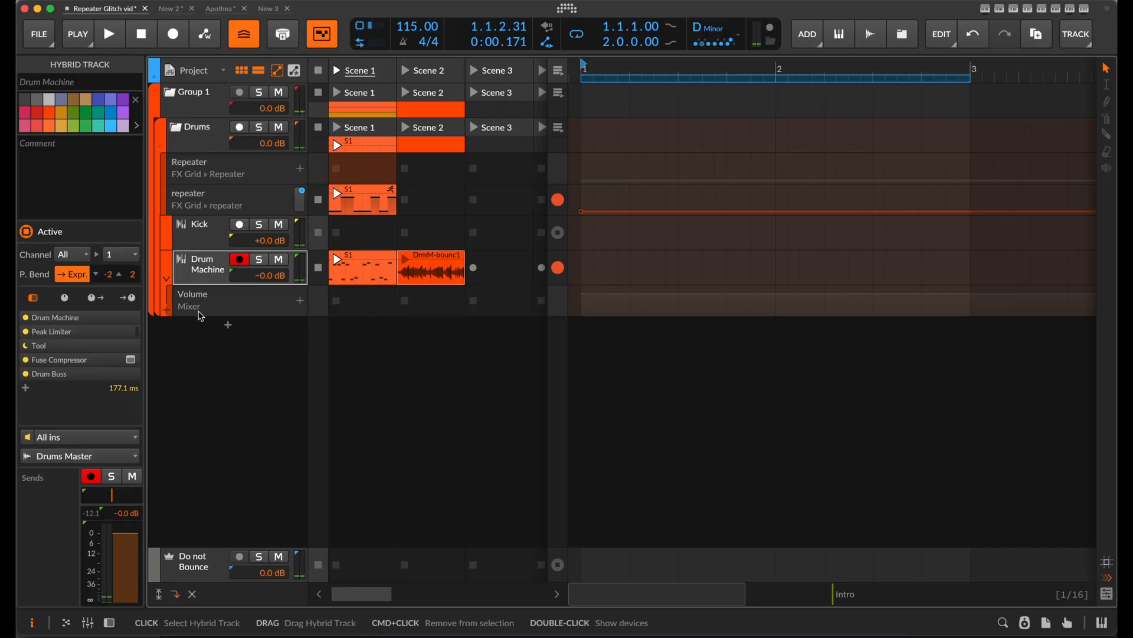
pyautogui.press('d')
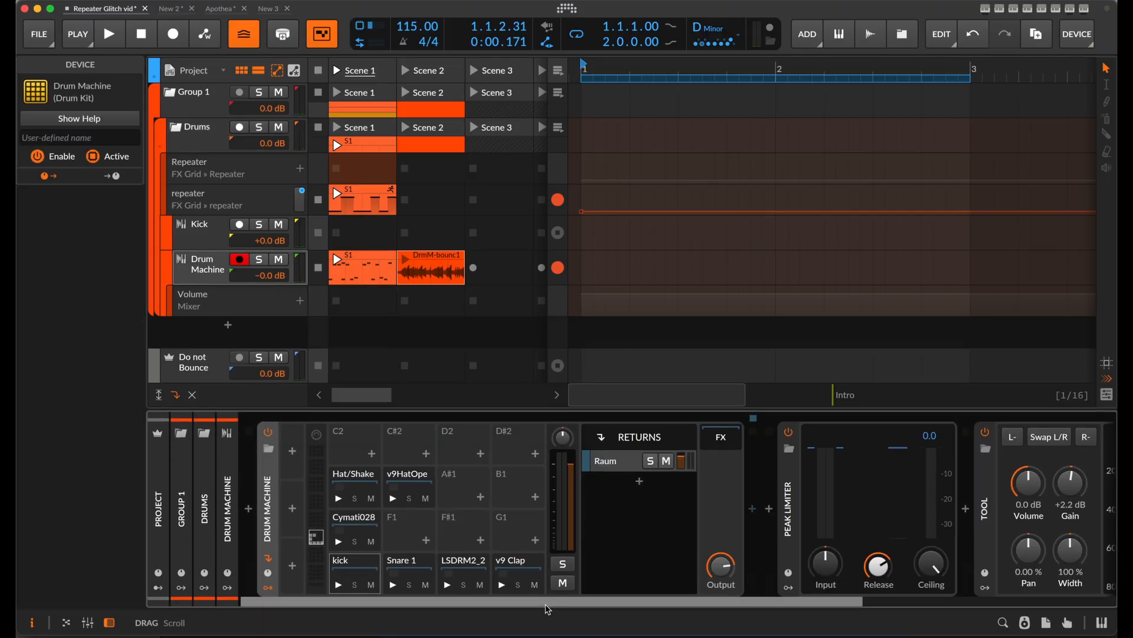
# Open the Drums group's FX Grid patch in its own floating window and place it over the arranger.
pyautogui.click(206, 140)
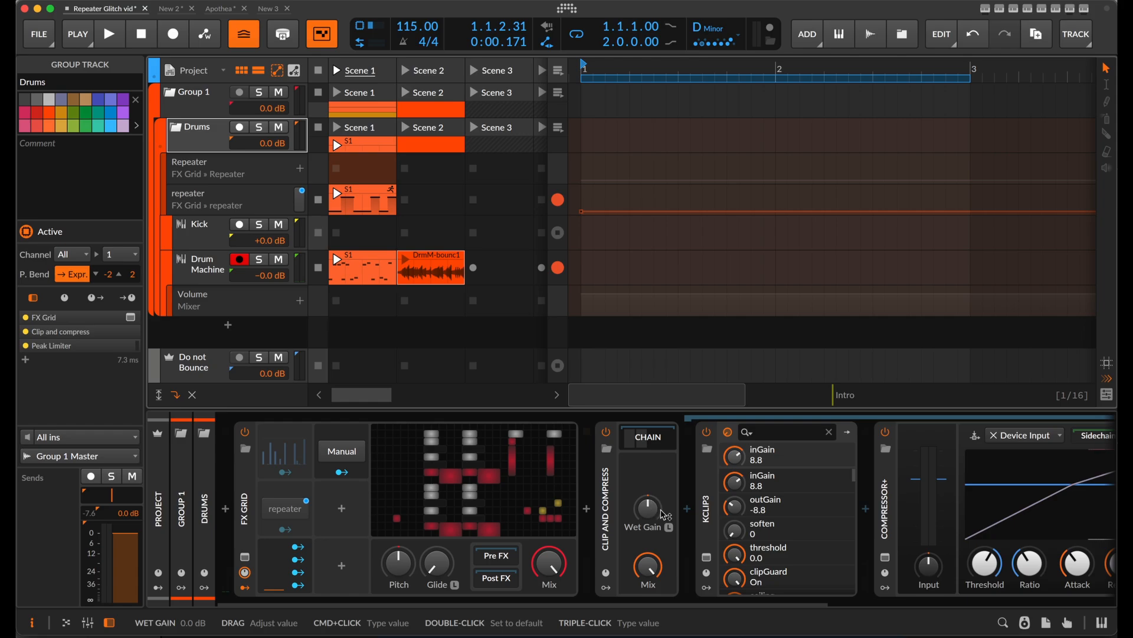
pyautogui.doubleClick(499, 500)
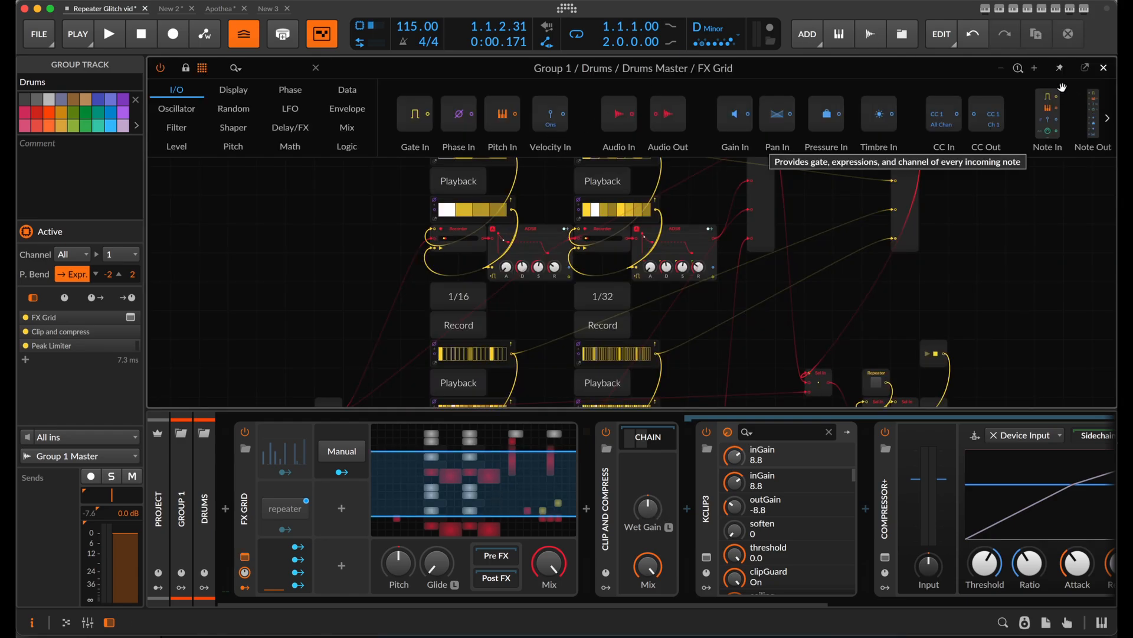
pyautogui.click(1090, 70)
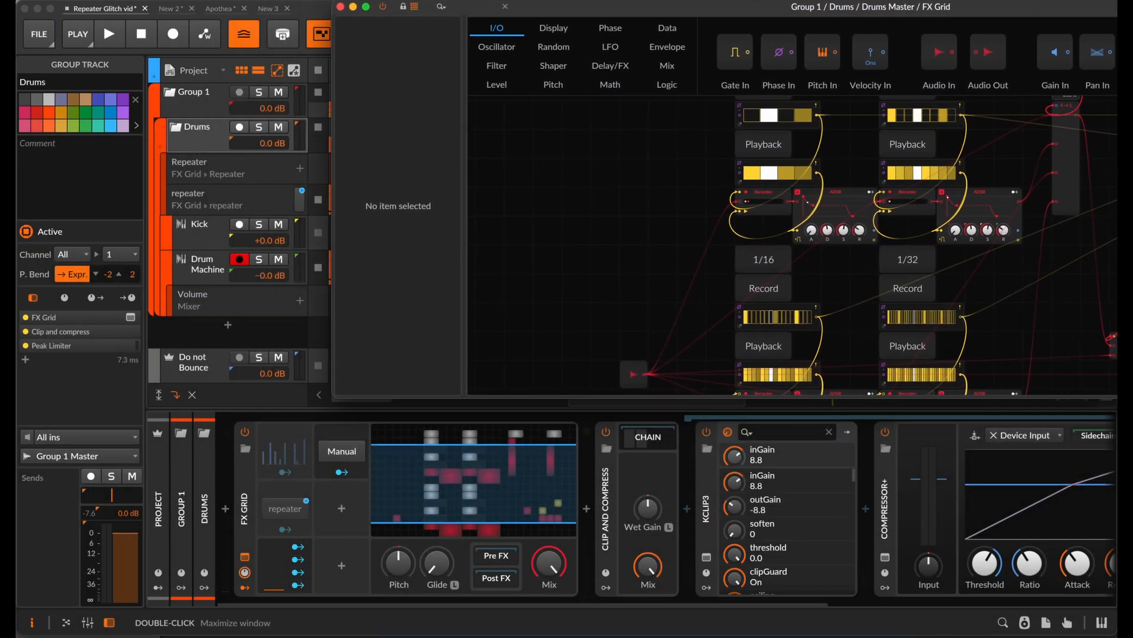
pyautogui.moveTo(590, 7); pyautogui.dragTo(713, 31)
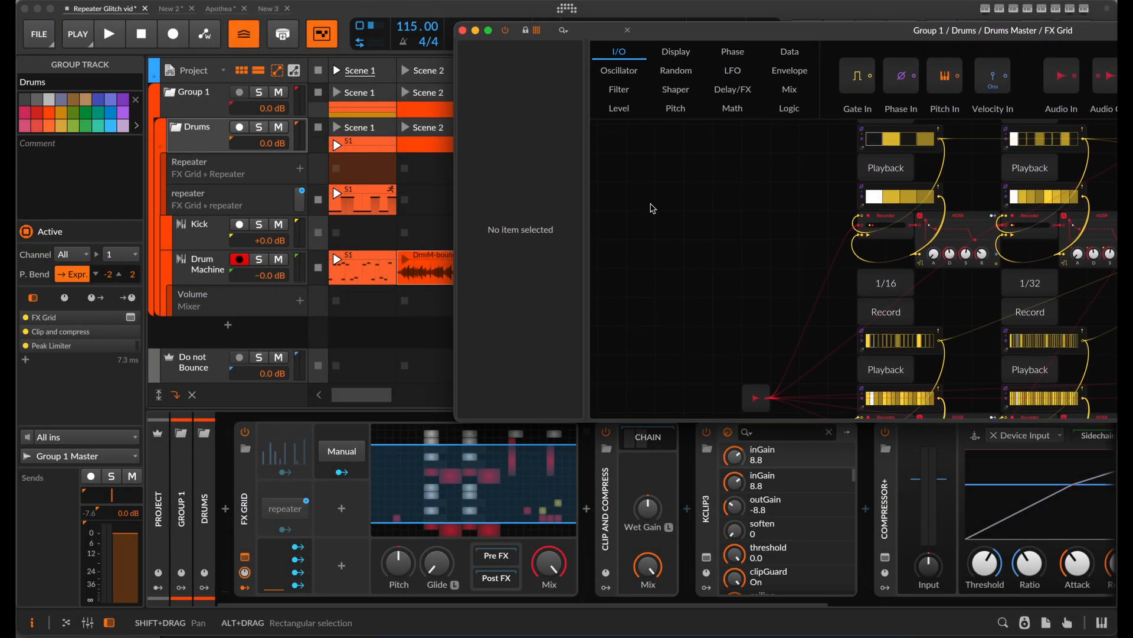
pyautogui.click(434, 256)
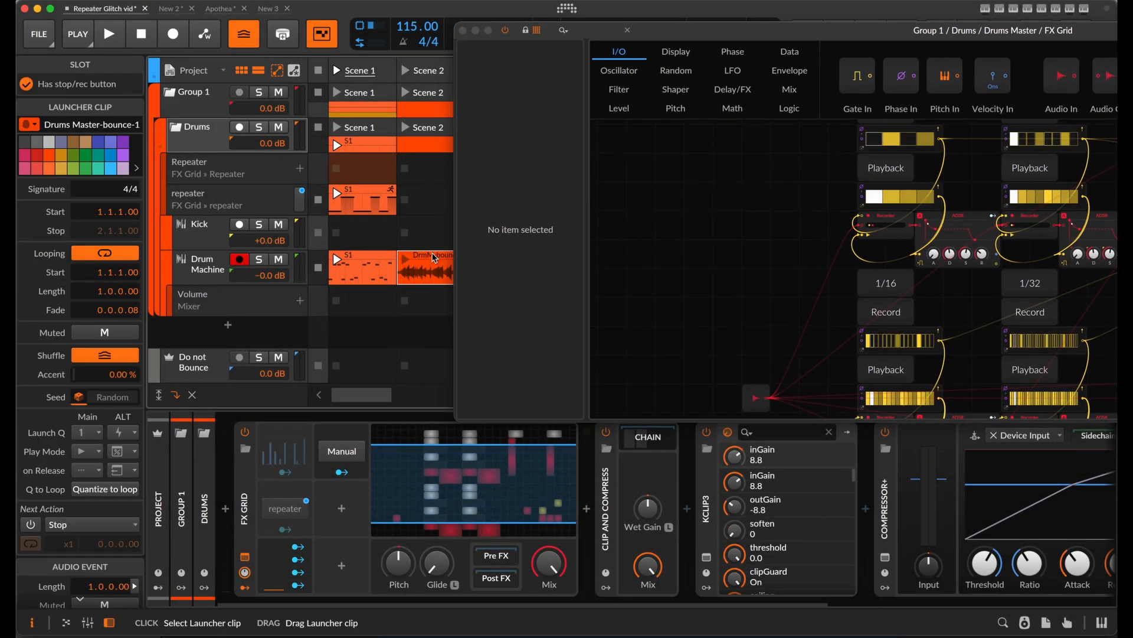
pyautogui.moveTo(434, 256)
pyautogui.mouseDown()
pyautogui.moveTo(700, 235)
pyautogui.moveTo(433, 264)
pyautogui.mouseUp()
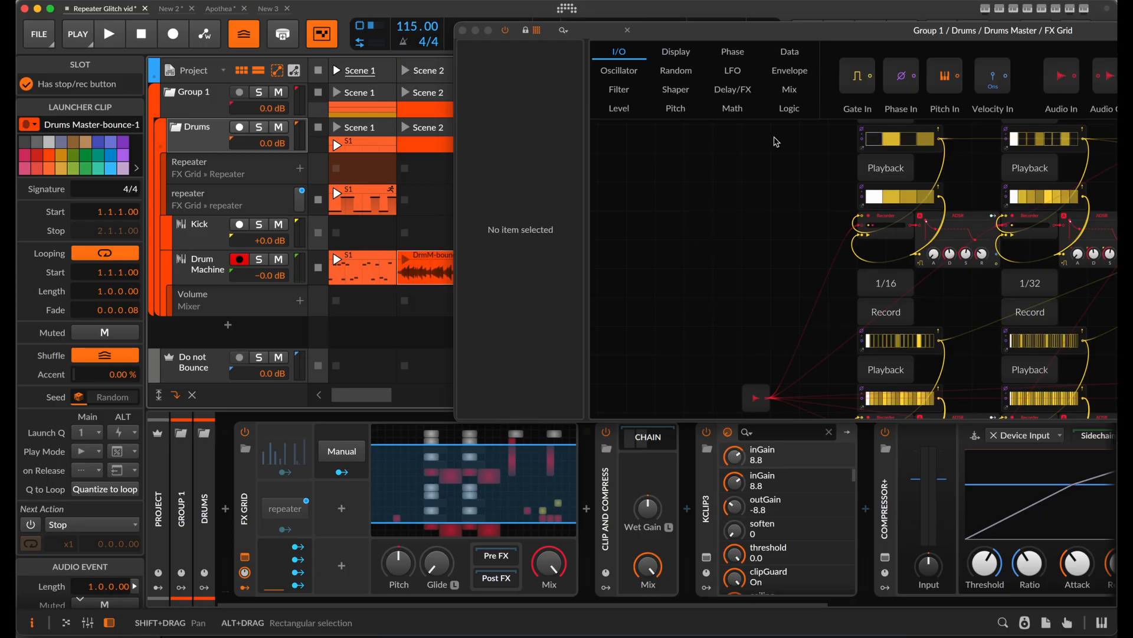
pyautogui.moveTo(858, 36); pyautogui.dragTo(514, 26)
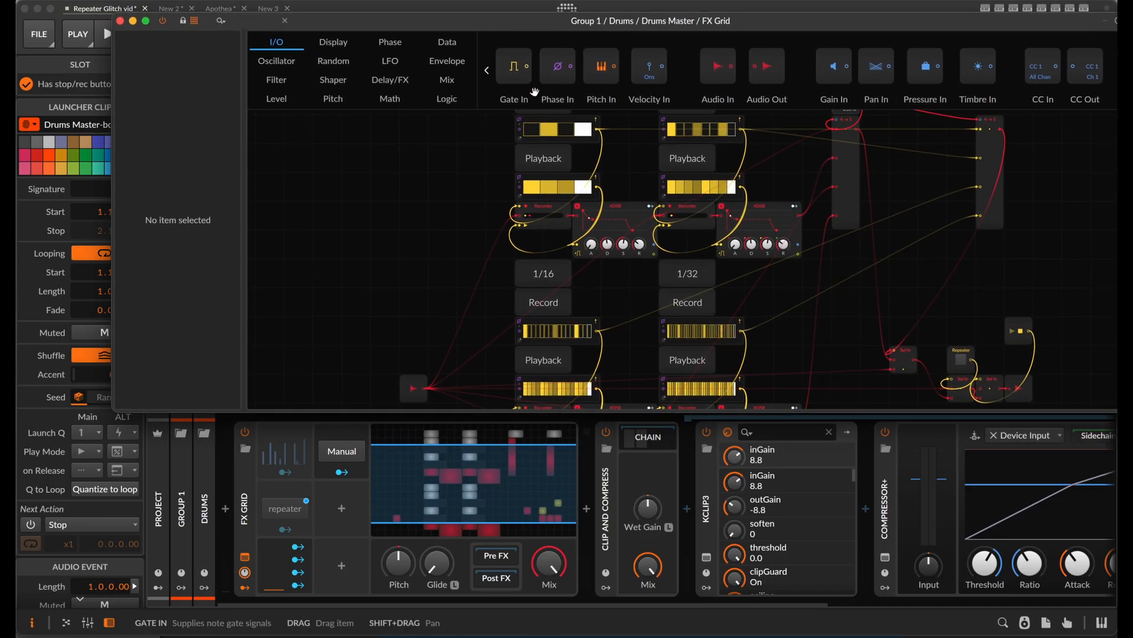
# Search the Grid modules for "sam" and add a Sampler in the empty area below the recorder modules.
pyautogui.scroll(-5, 556, 223)
pyautogui.hscroll(2, 557, 223)
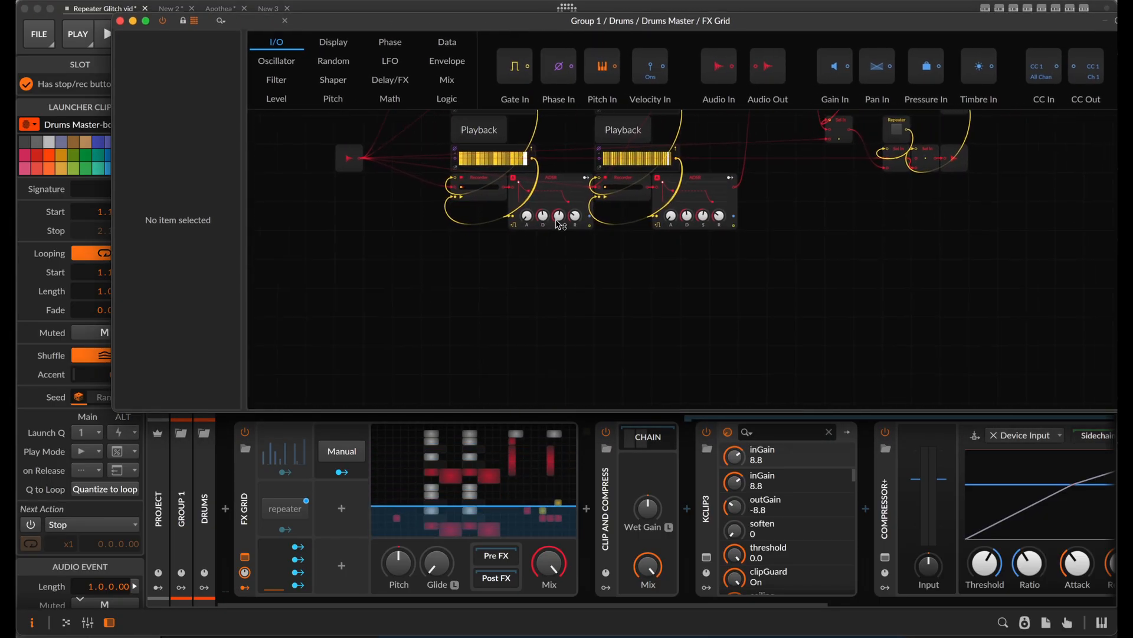
pyautogui.click(822, 324)
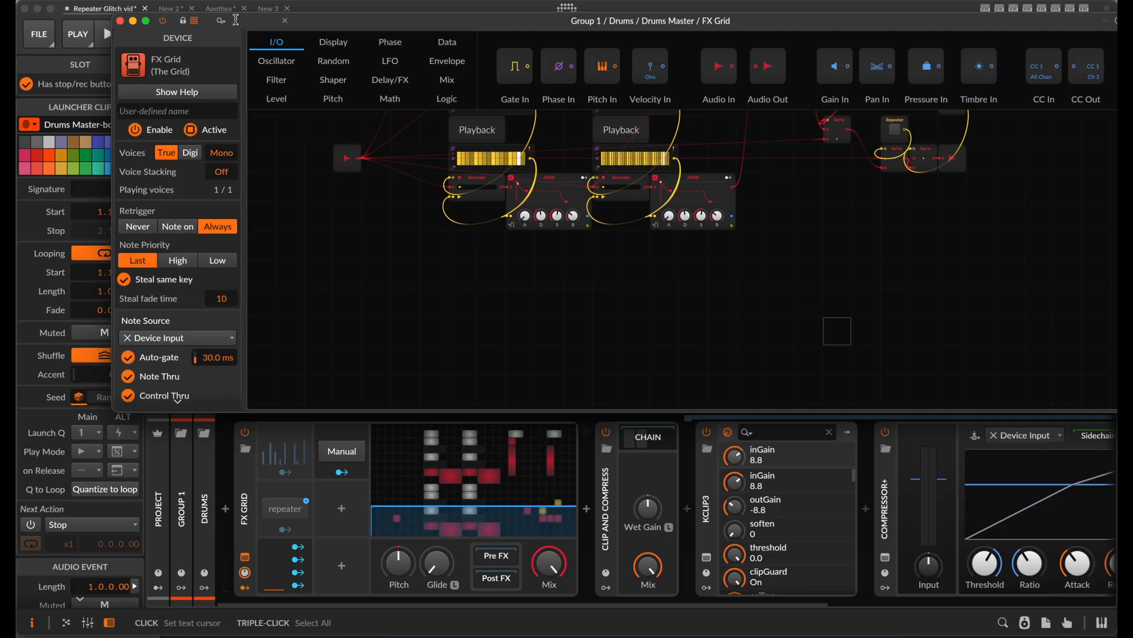
pyautogui.write('sam')
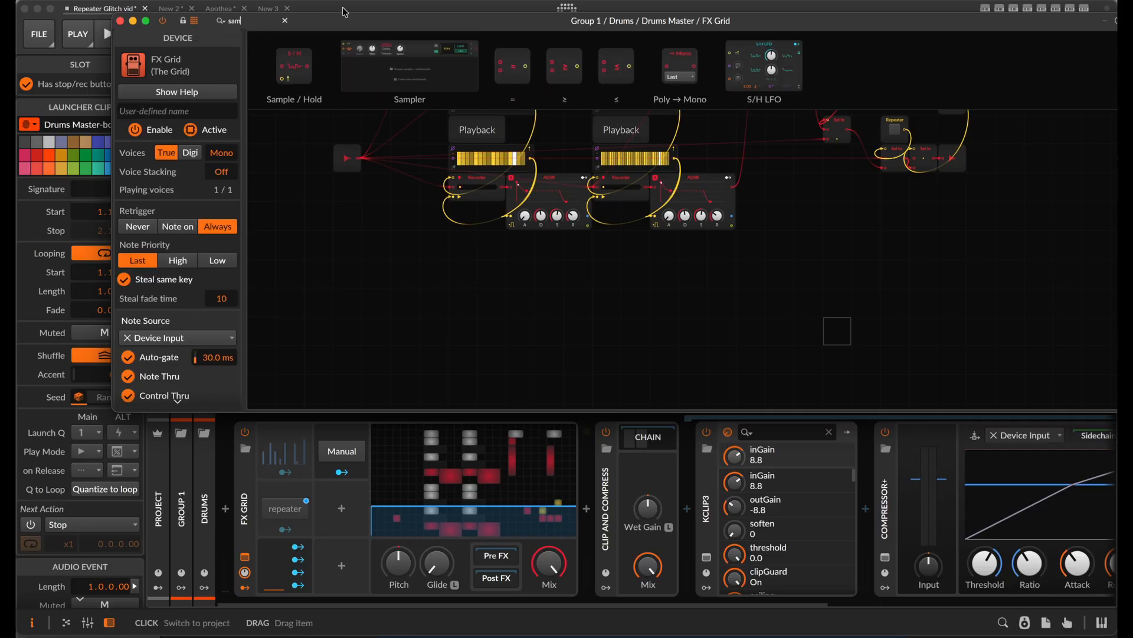
pyautogui.click(413, 55)
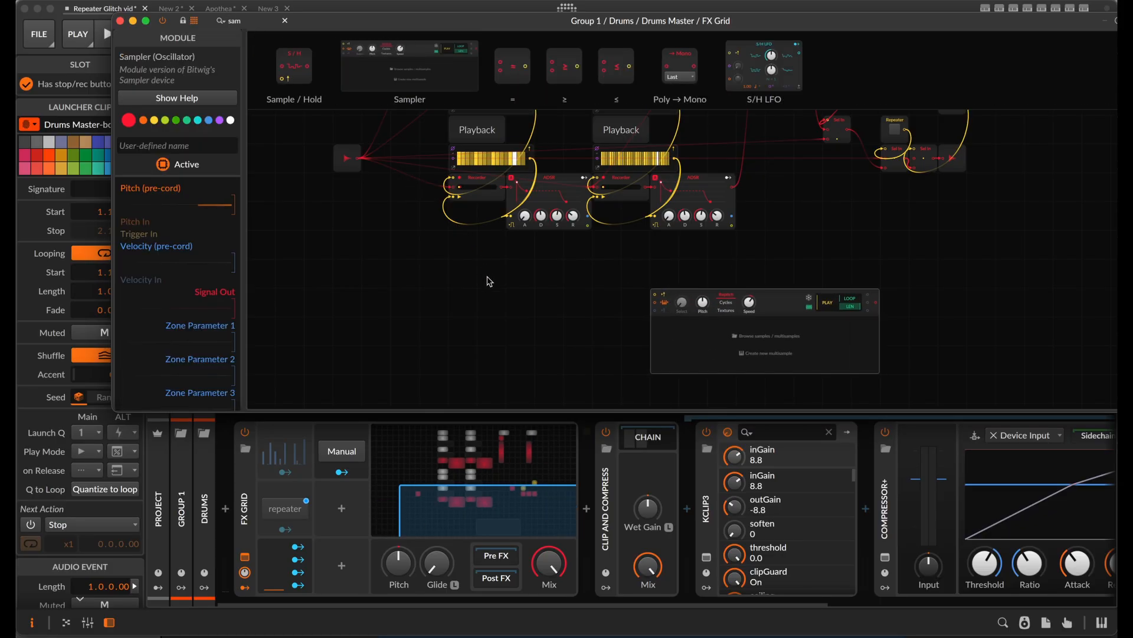
# Load the bounced drum clip from the Drum Machine track's Scene 2 slot into the Grid Sampler, and close the FX Grid window.
pyautogui.moveTo(405, 20); pyautogui.dragTo(663, 23)
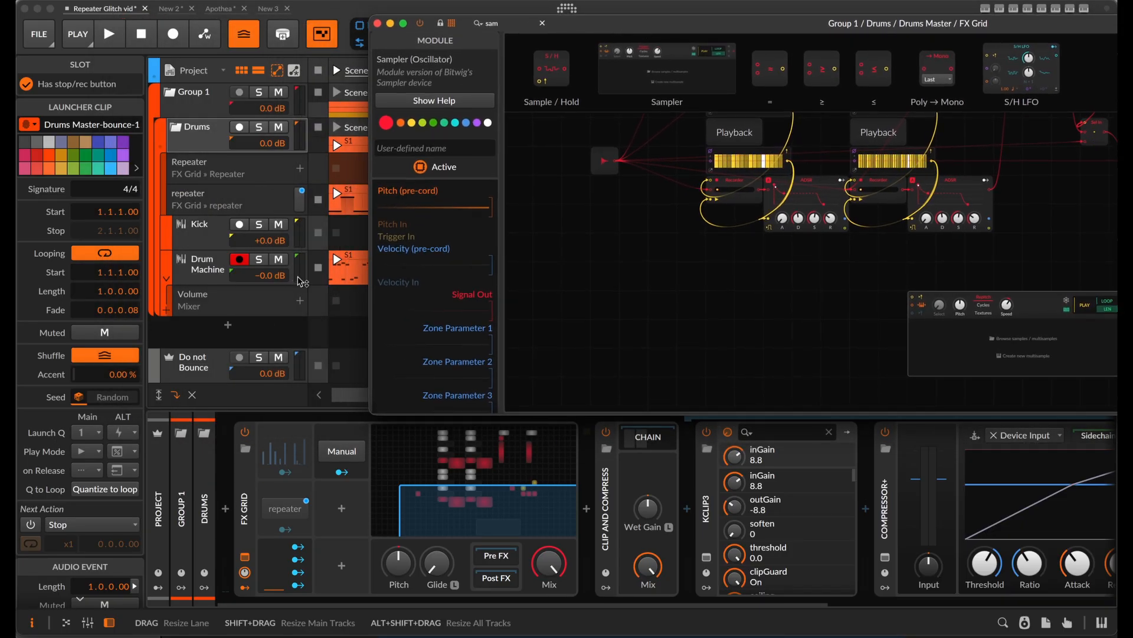
pyautogui.moveTo(593, 26); pyautogui.dragTo(131, 293)
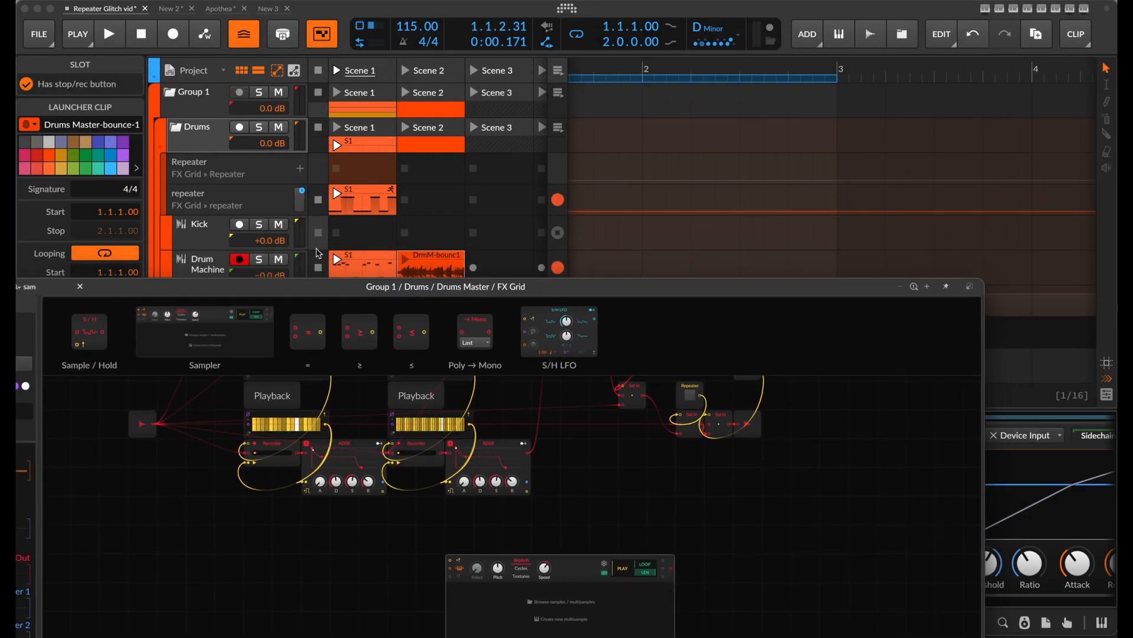
pyautogui.moveTo(416, 263); pyautogui.dragTo(553, 621)
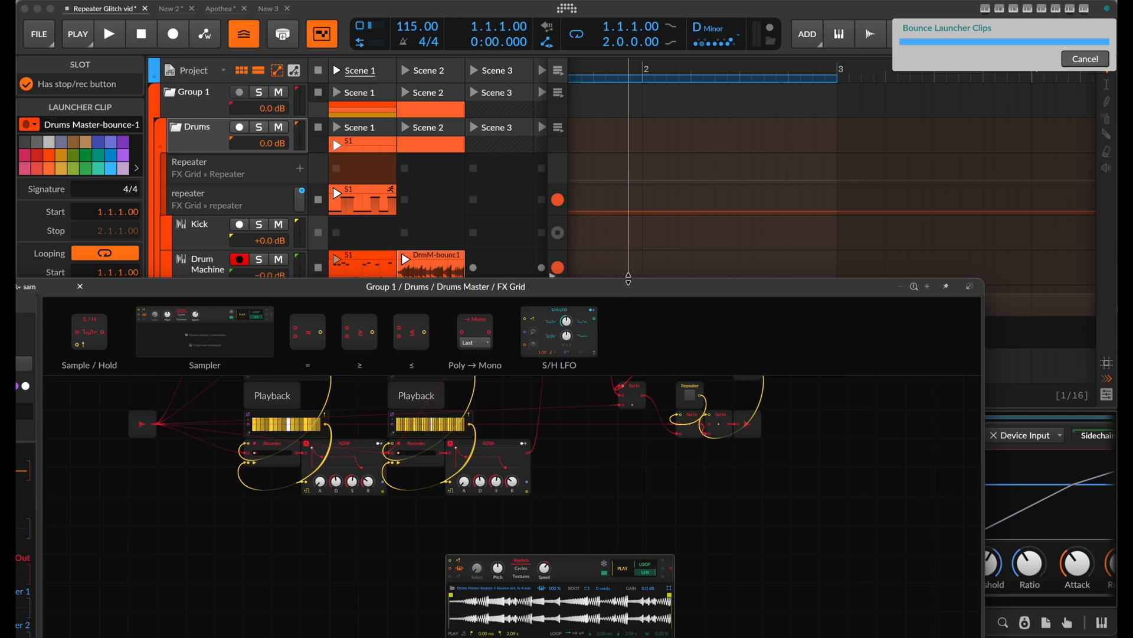
pyautogui.moveTo(629, 289); pyautogui.dragTo(687, 49)
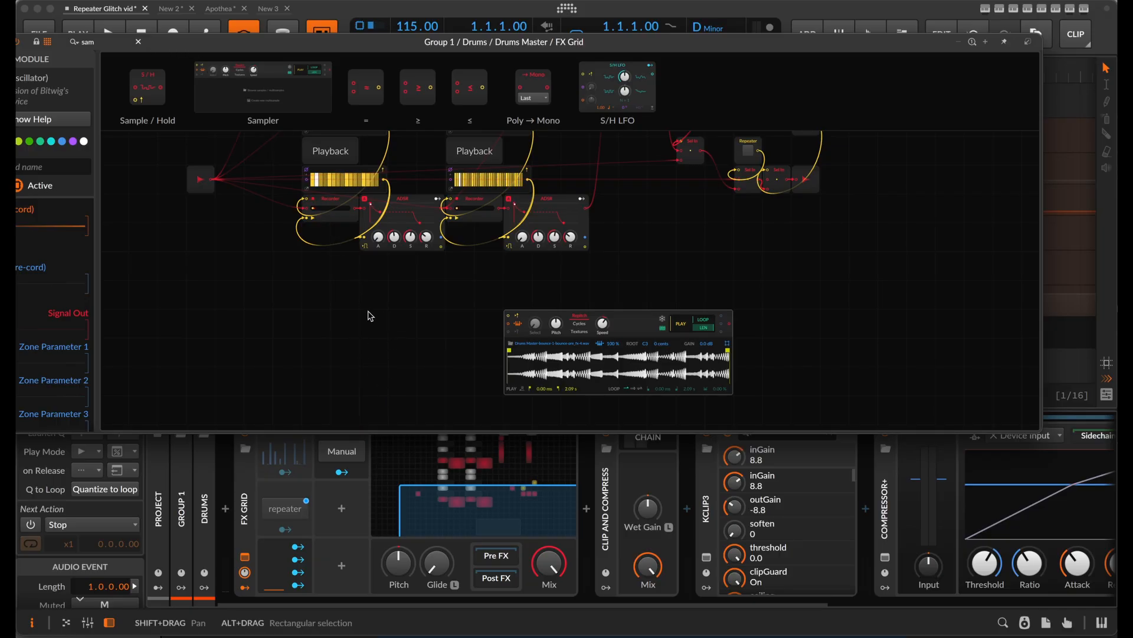
pyautogui.moveTo(237, 47); pyautogui.dragTo(412, 60)
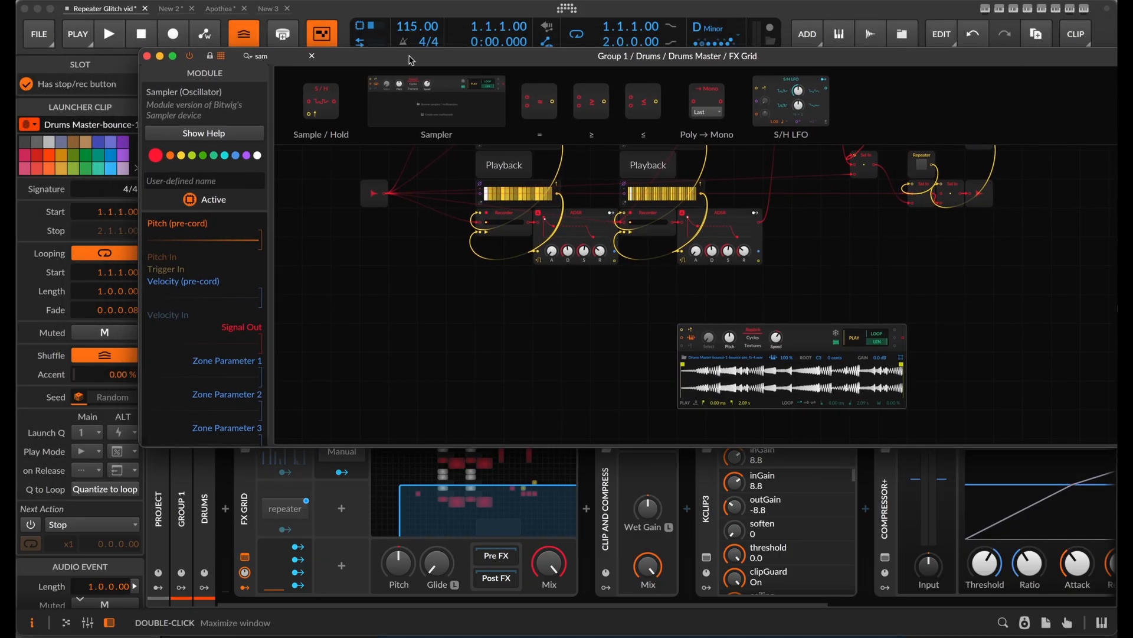
pyautogui.click(147, 56)
# Open the Drum Machine track's Scene 1 clip in an enlarged detail editor and show its notes as a piano roll instead of drum lanes.
pyautogui.click(377, 260)
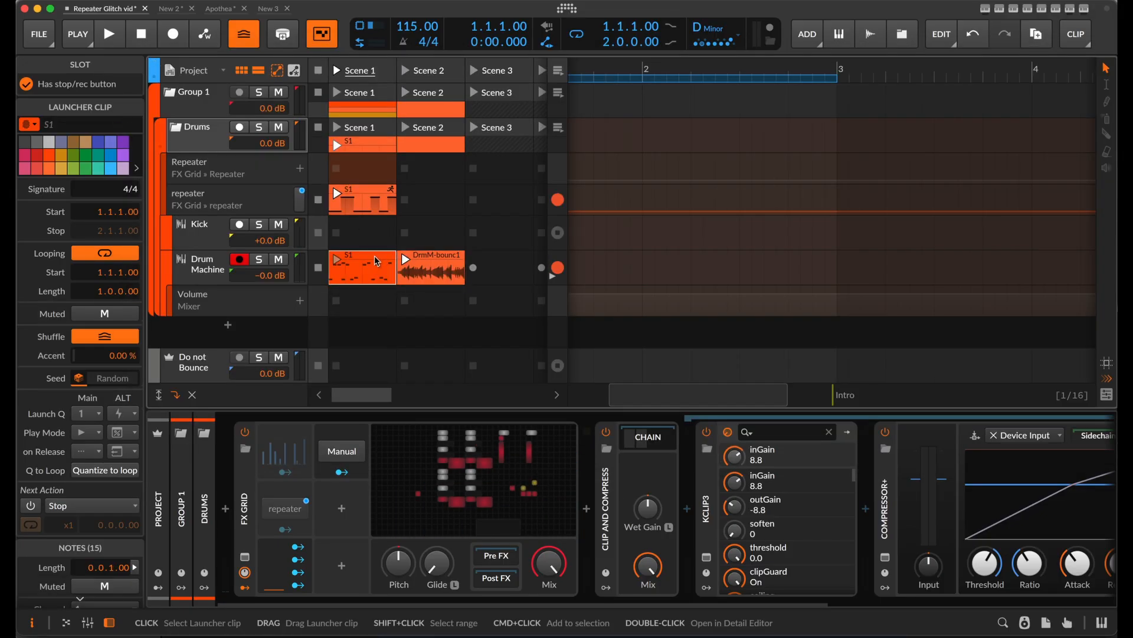
pyautogui.doubleClick(376, 261)
pyautogui.moveTo(409, 440); pyautogui.dragTo(409, 222)
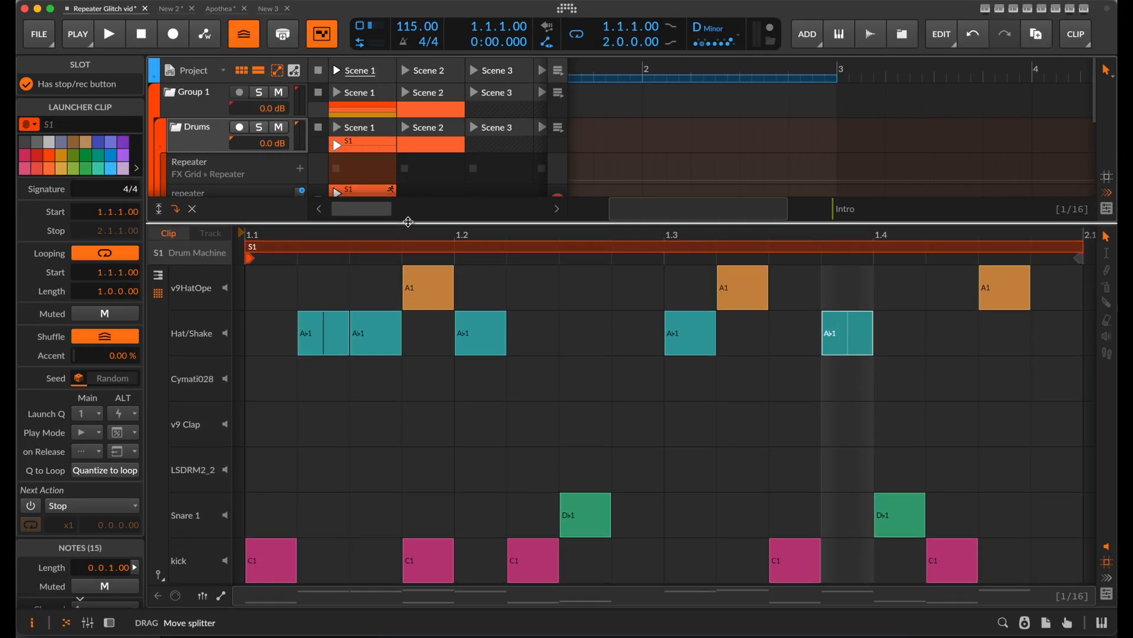
pyautogui.click(158, 275)
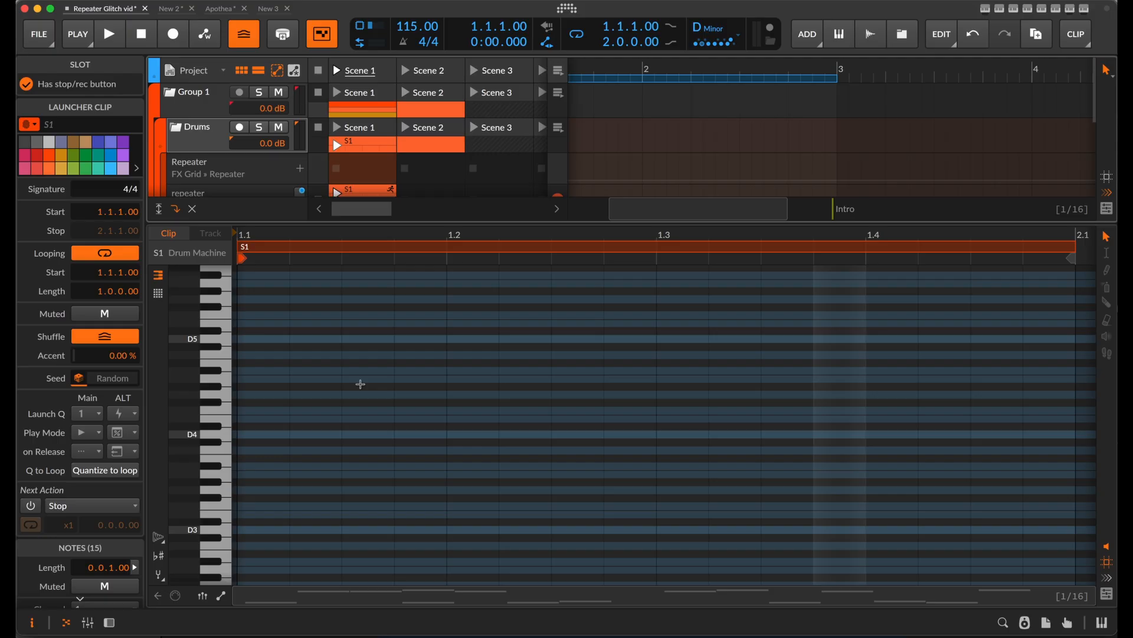
pyautogui.scroll(-5, 344, 386)
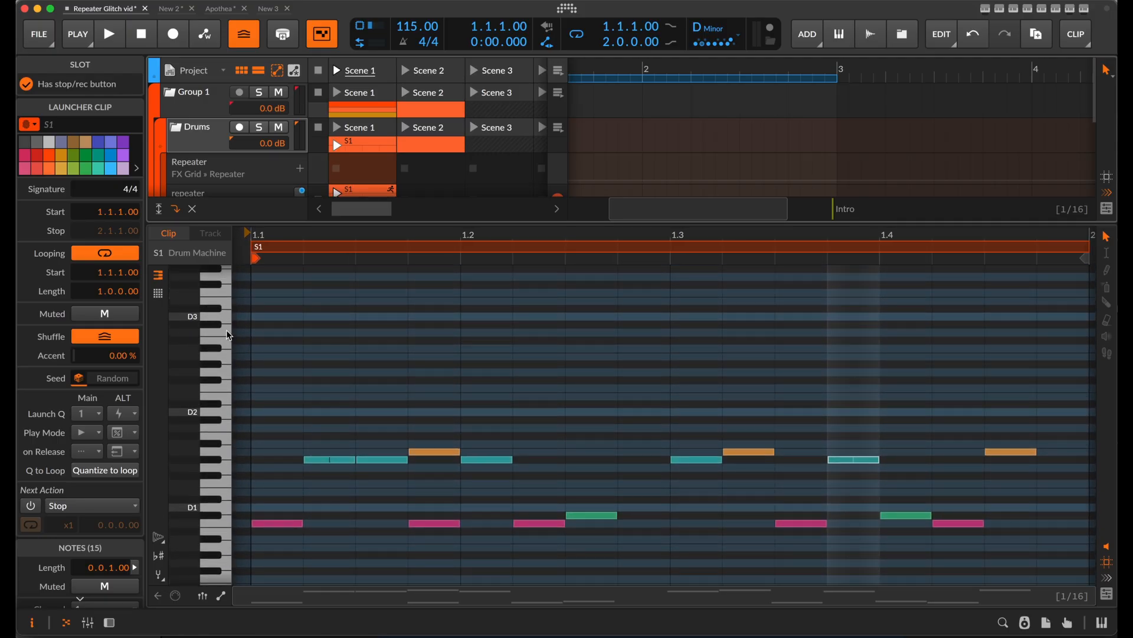
# Add a C3 note at 1.1.1.00 in the clip and extend it to a length of 1.0.0.00.
pyautogui.click(227, 331)
pyautogui.doubleClick(262, 332)
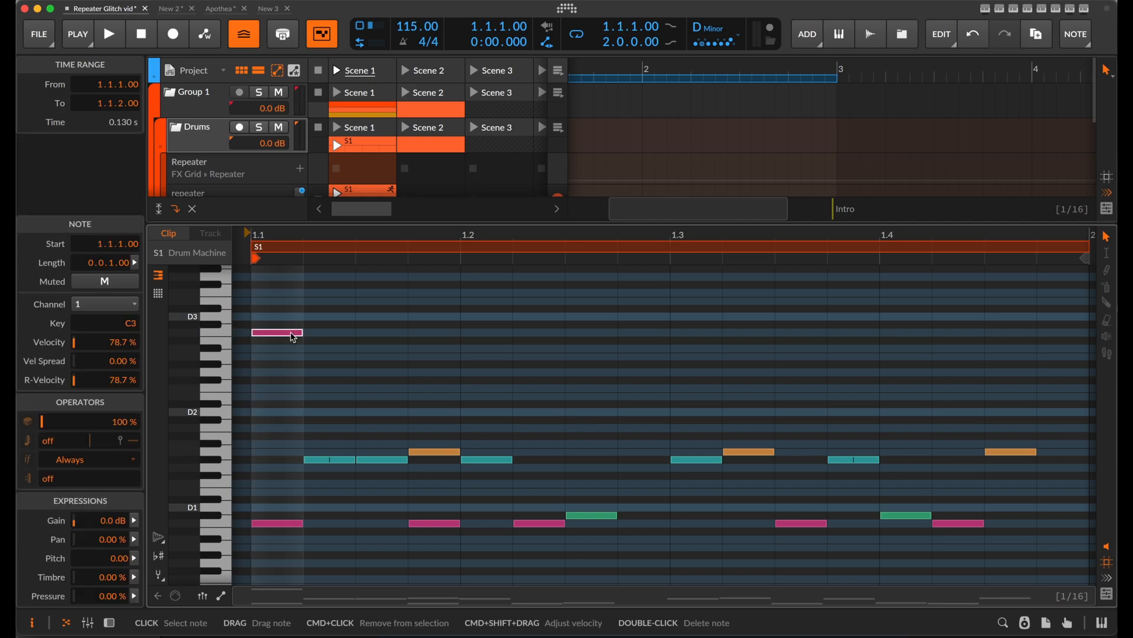
pyautogui.moveTo(300, 332); pyautogui.dragTo(1074, 366)
pyautogui.scroll(-3, 1074, 366)
pyautogui.hscroll(3, 1075, 366)
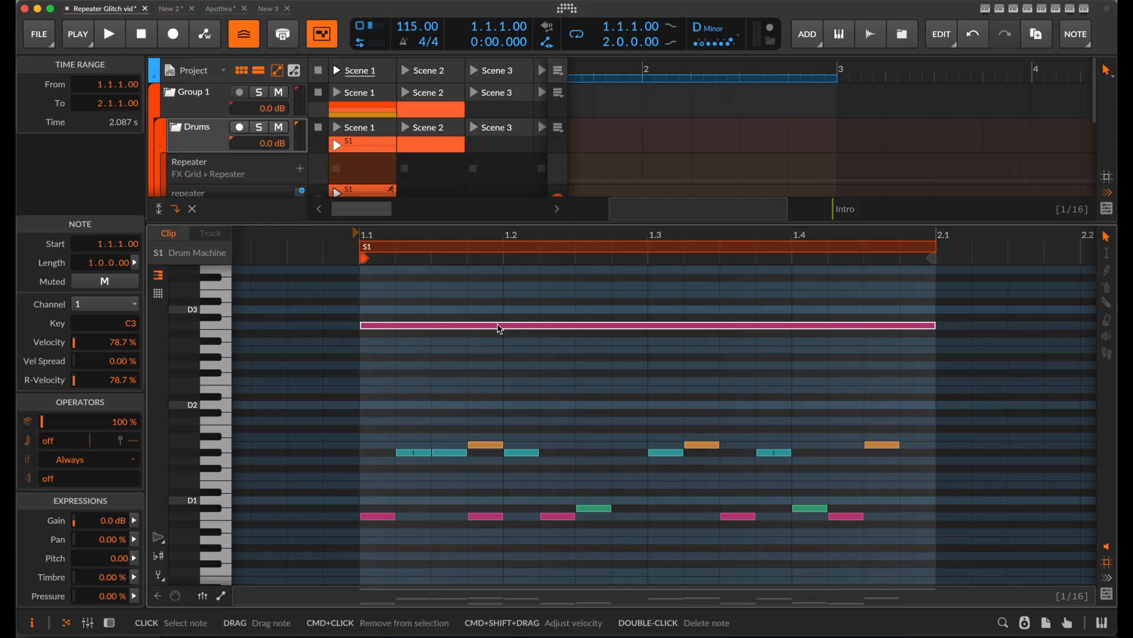
# Assign the long C3 note to channel 2 and shrink the detail editor to reveal the tracks.
pyautogui.click(387, 386)
pyautogui.moveTo(319, 367); pyautogui.dragTo(928, 544)
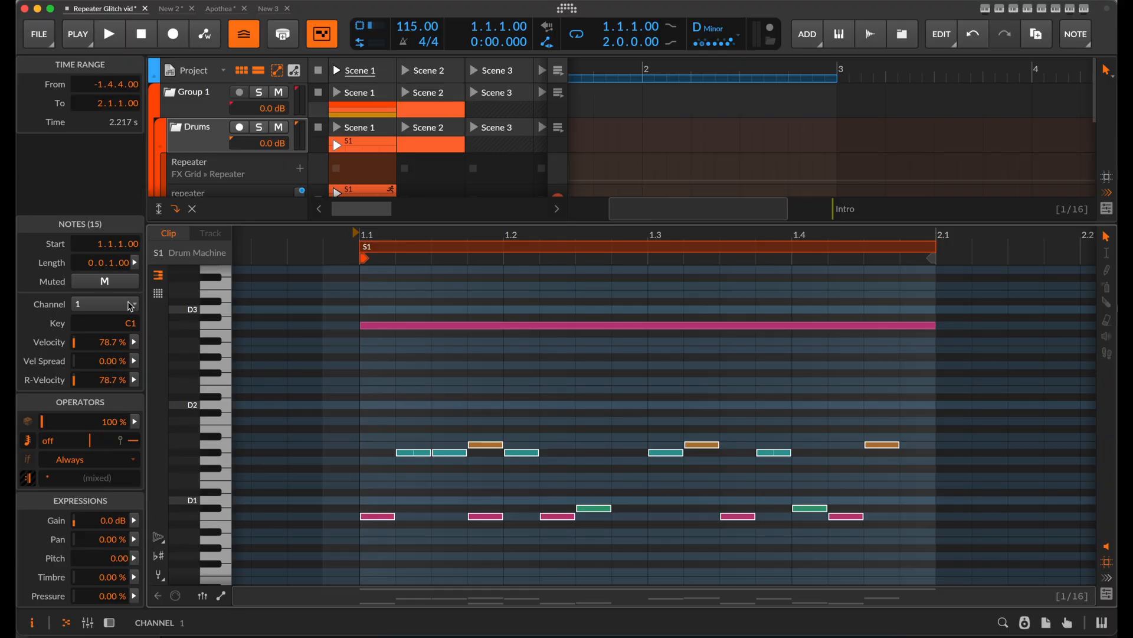
pyautogui.click(395, 354)
pyautogui.click(405, 325)
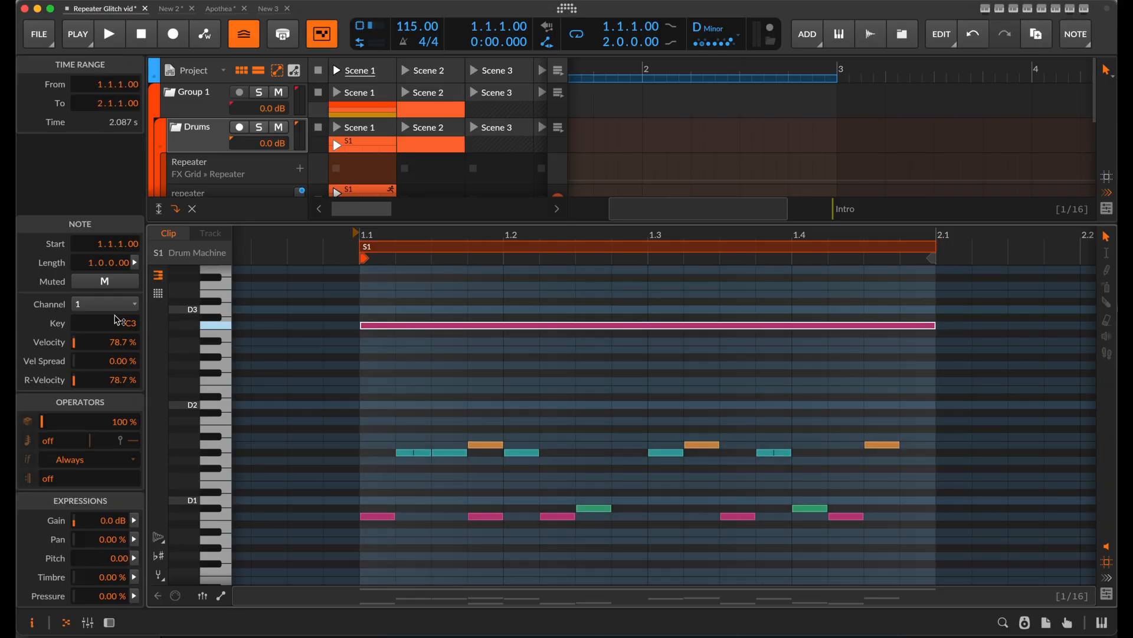
pyautogui.click(111, 304)
pyautogui.click(114, 325)
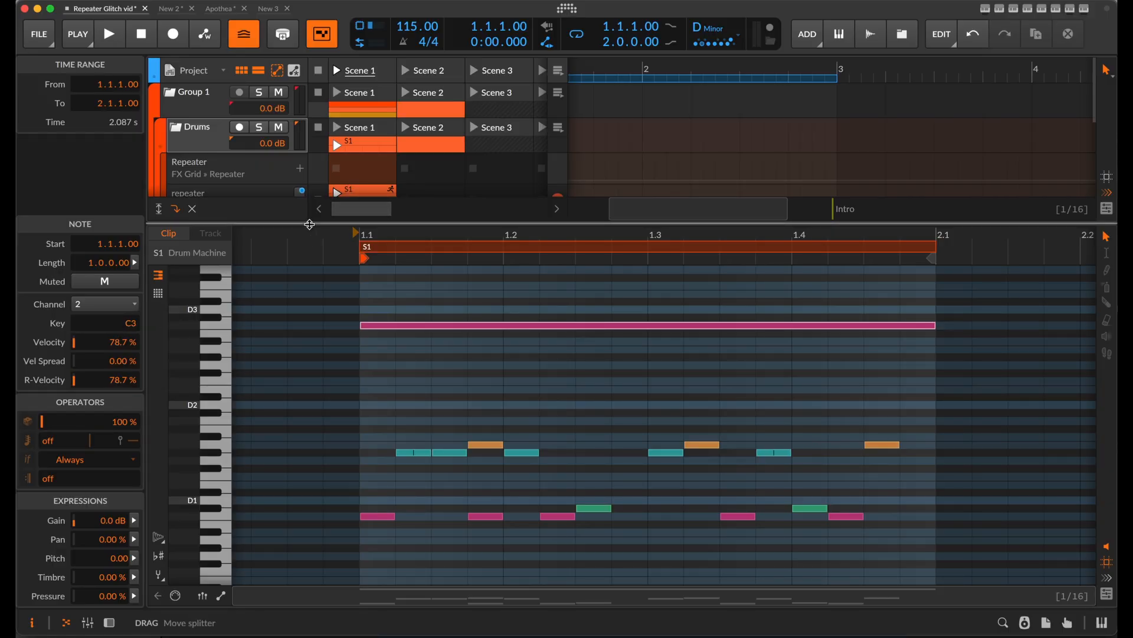
pyautogui.moveTo(310, 224); pyautogui.dragTo(307, 447)
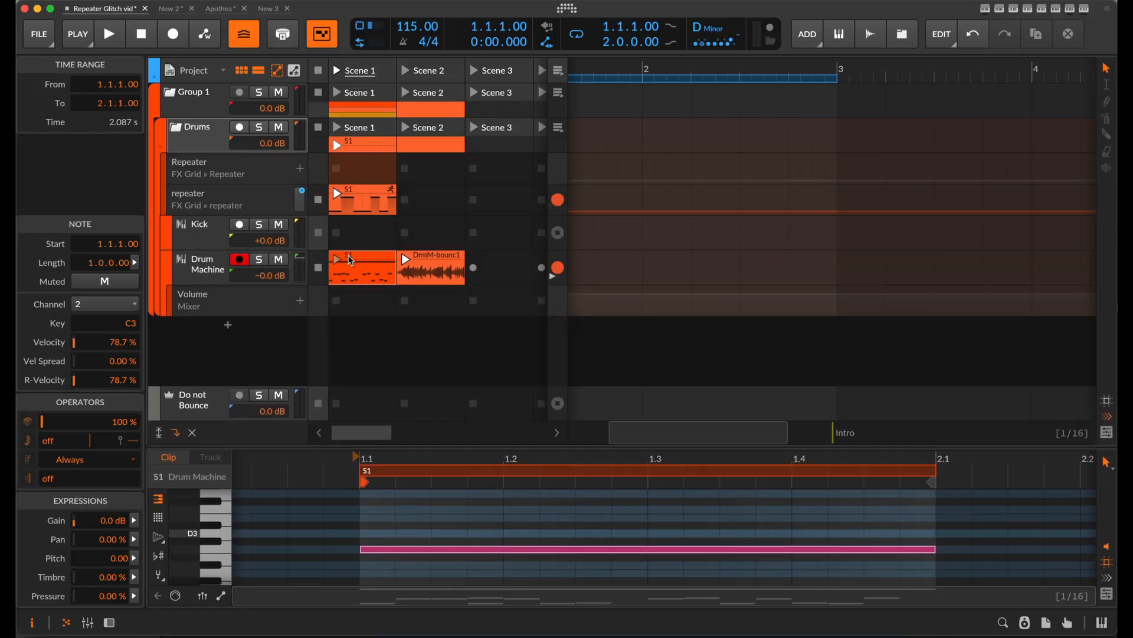
# Show the Drums group's device chain and insert a Note Receiver in front of the FX Grid.
pyautogui.click(203, 271)
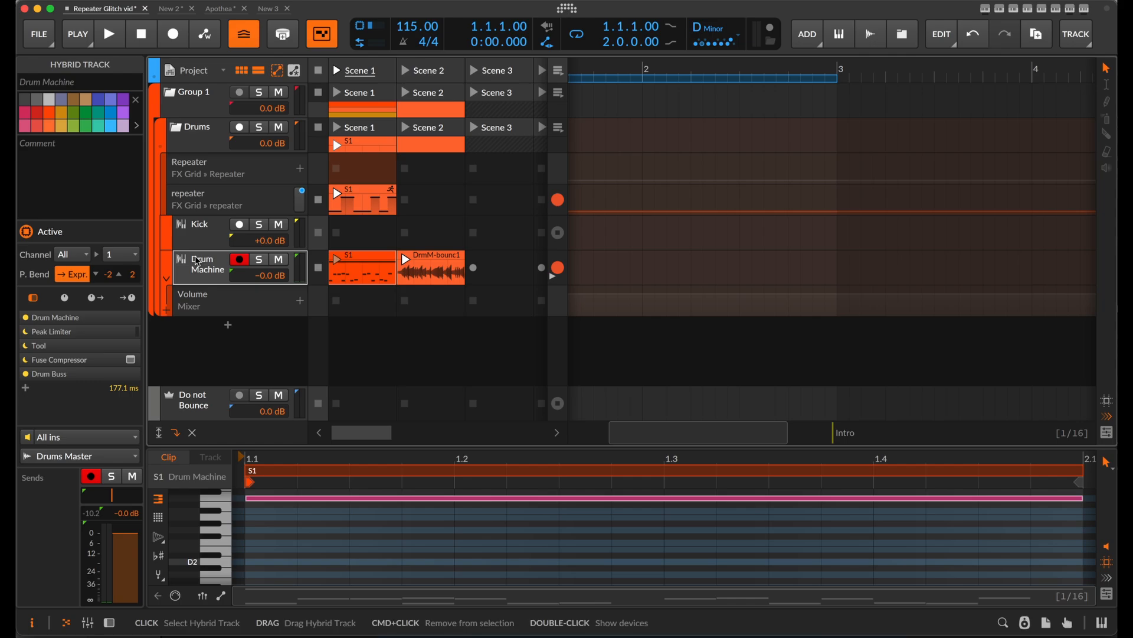
pyautogui.click(207, 139)
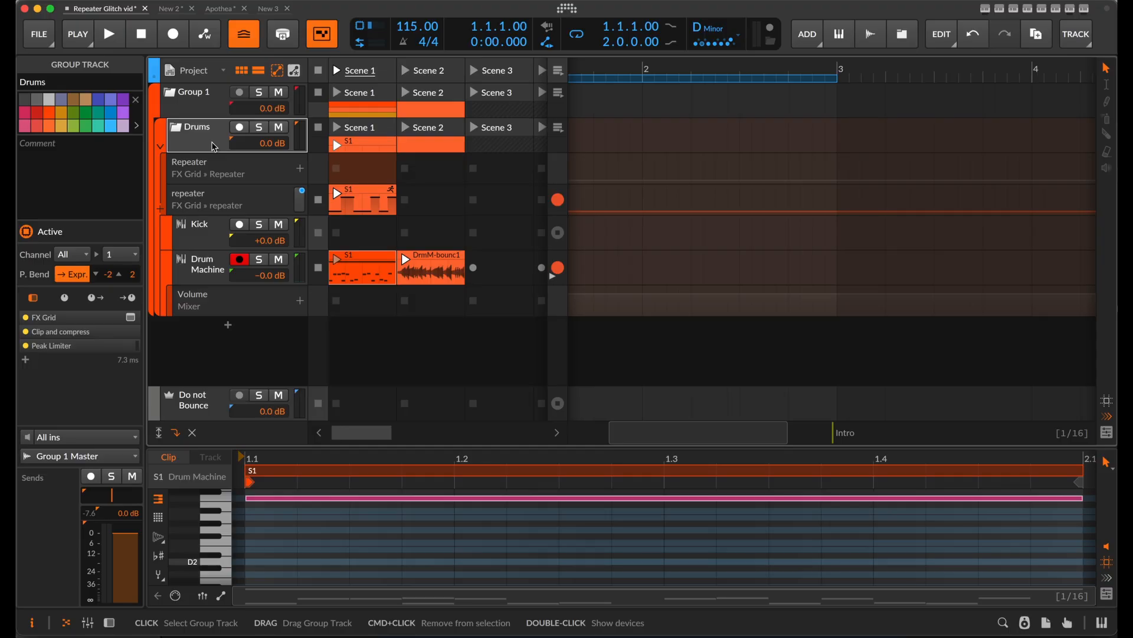
pyautogui.doubleClick(213, 147)
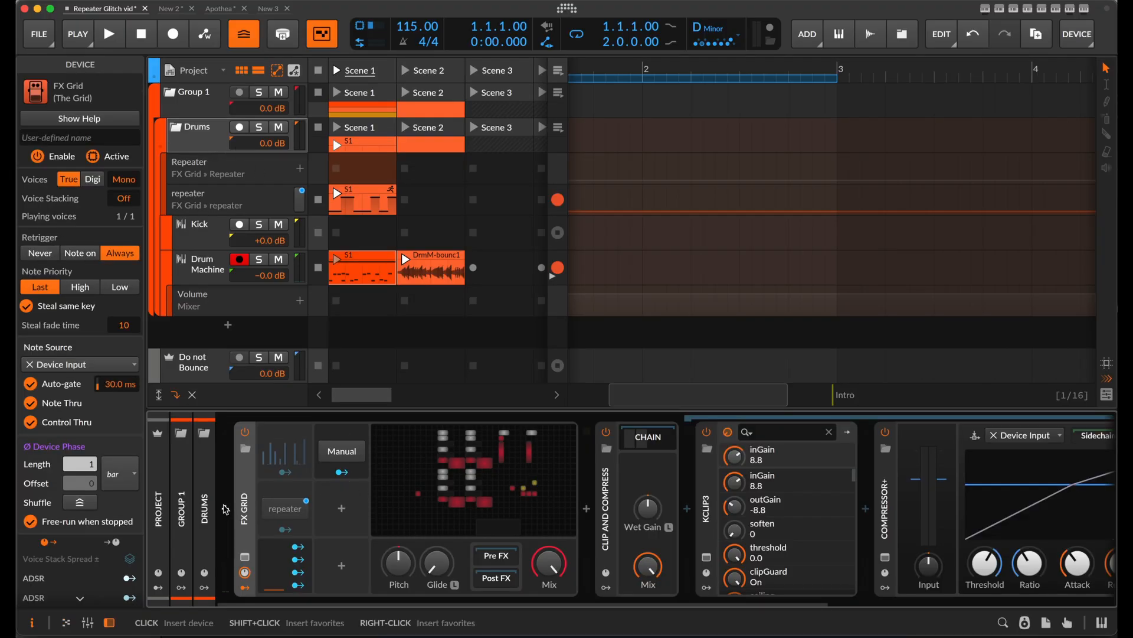
pyautogui.click(227, 509)
pyautogui.write('note re')
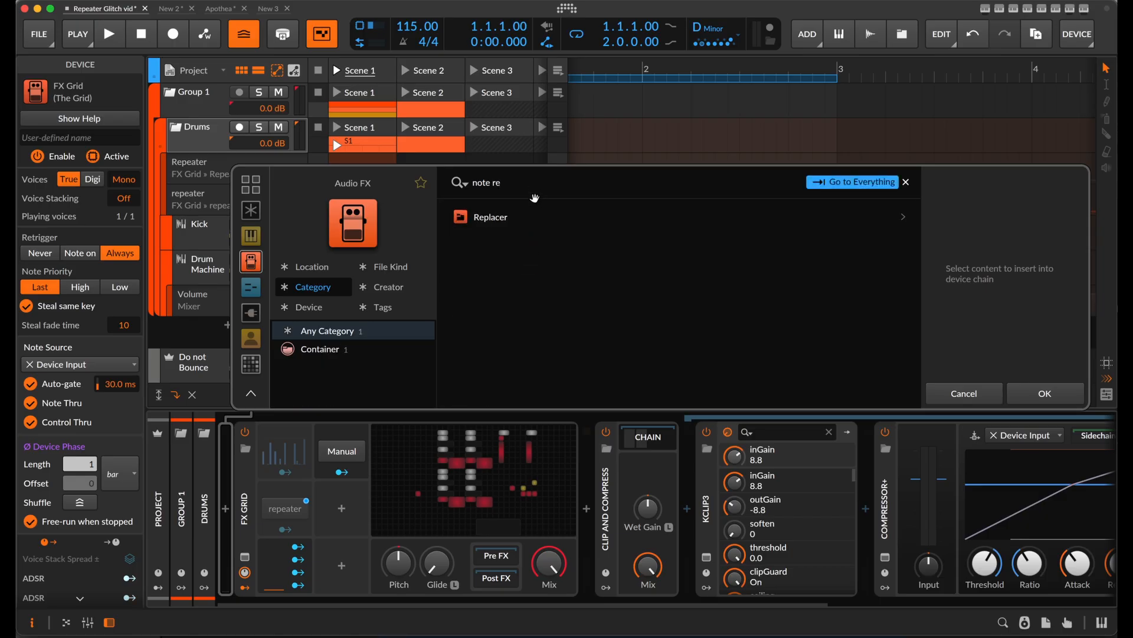
pyautogui.click(846, 185)
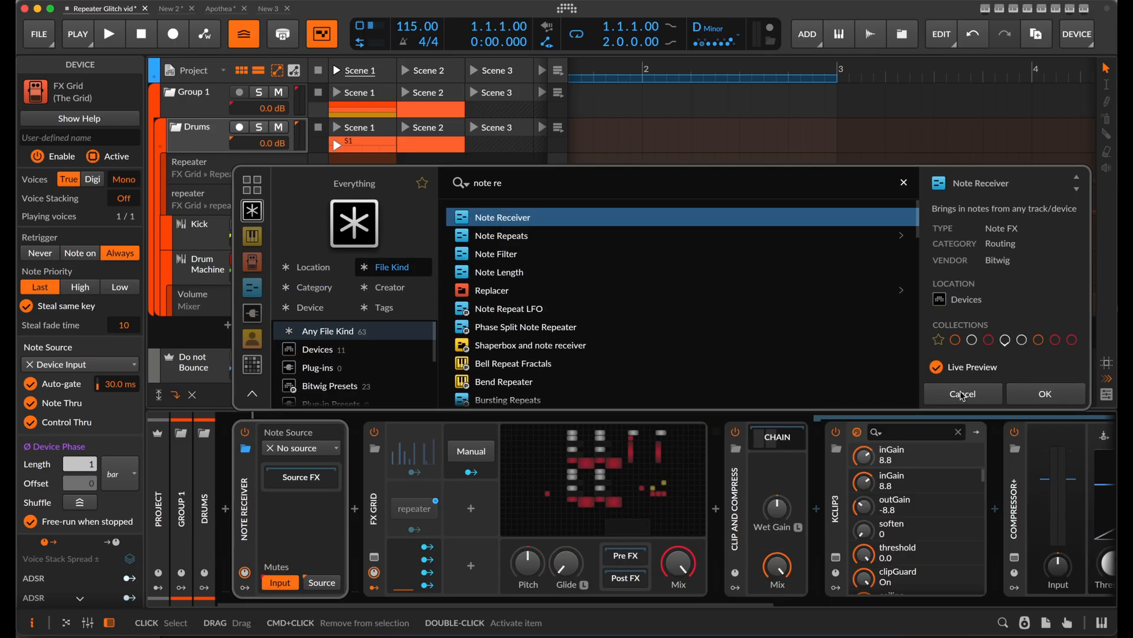
pyautogui.press('Return')
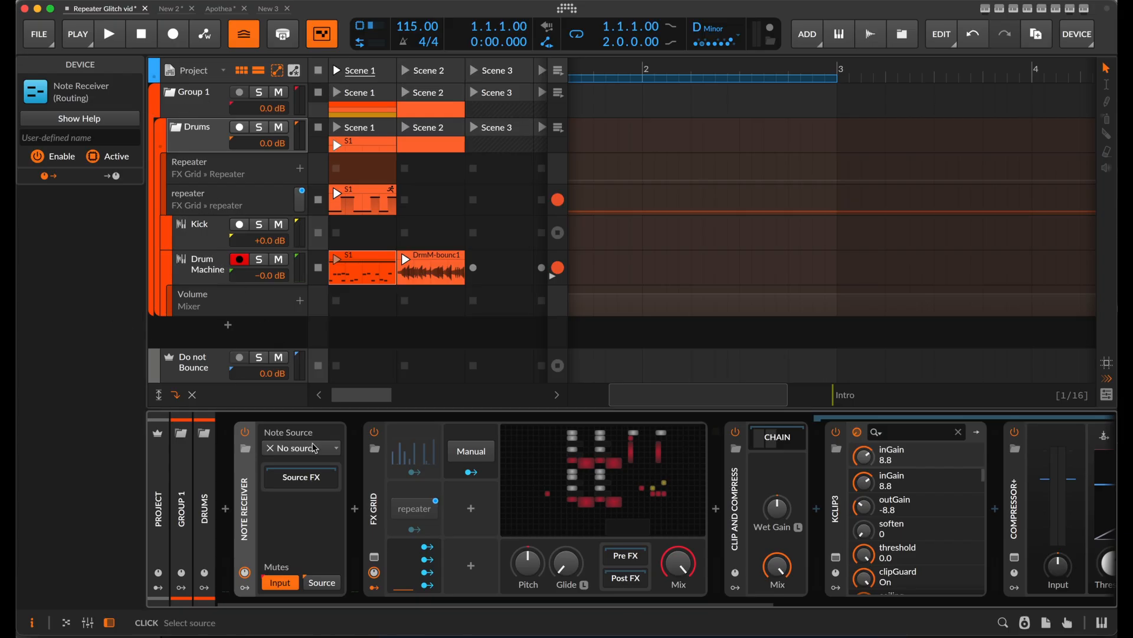
# Set the Note Receiver's note source to the Drum Machine track inside Group 1 > Drums.
pyautogui.click(317, 452)
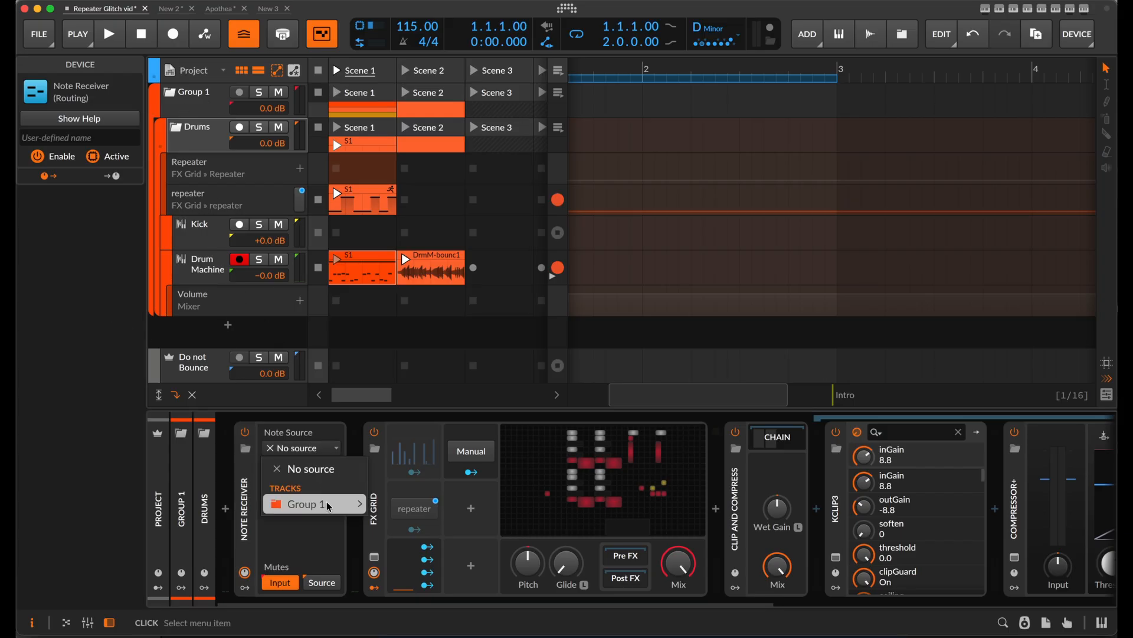
pyautogui.moveTo(323, 504)
pyautogui.moveTo(407, 504)
pyautogui.moveTo(532, 523)
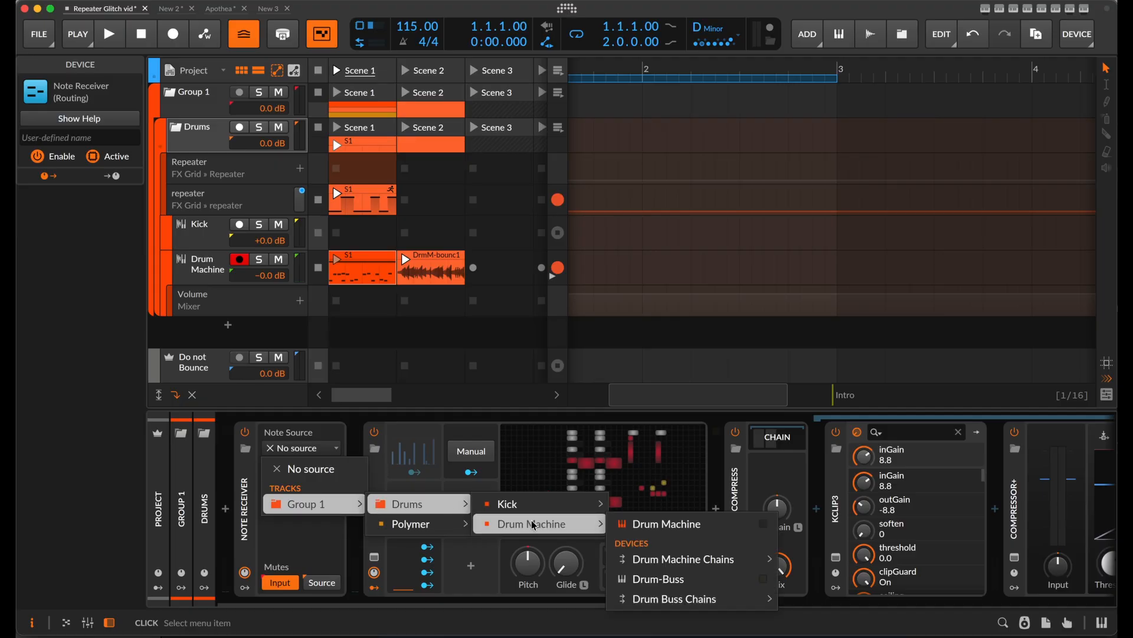
pyautogui.click(647, 525)
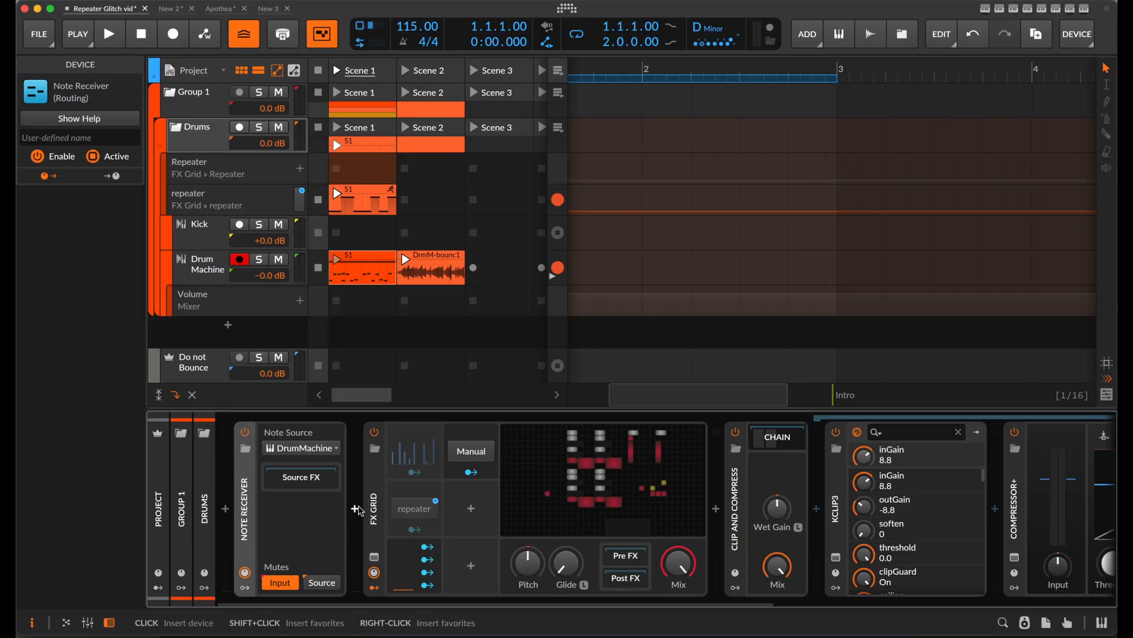
# Search all content for "chann" and insert a Channel Filter between the Note Receiver and the FX Grid.
pyautogui.click(358, 509)
pyautogui.write('cha')
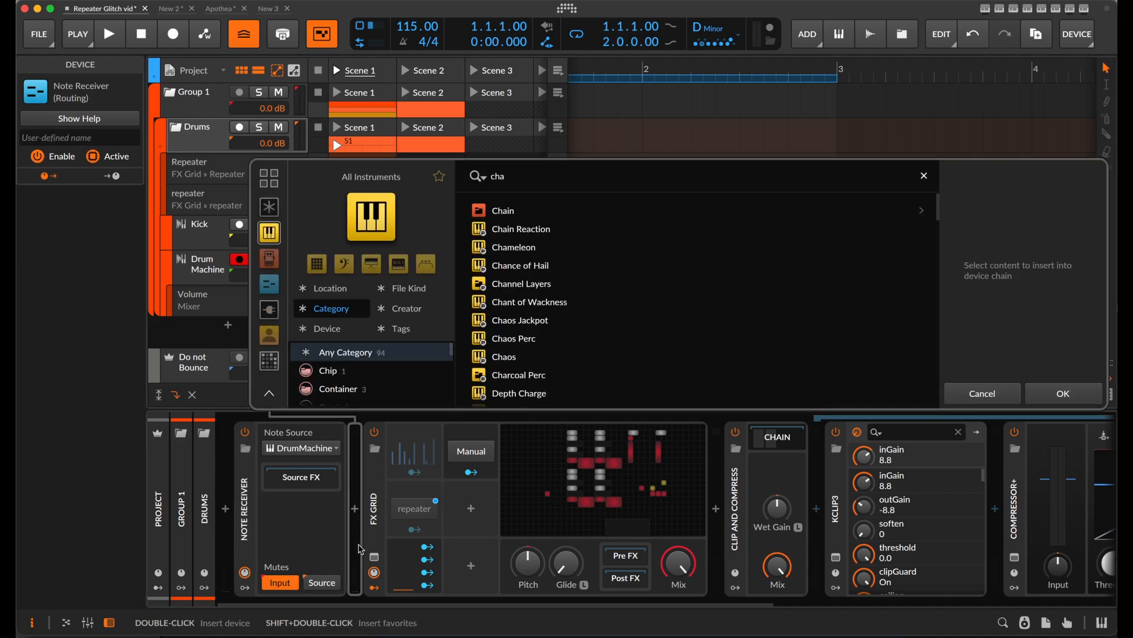
pyautogui.write('nn')
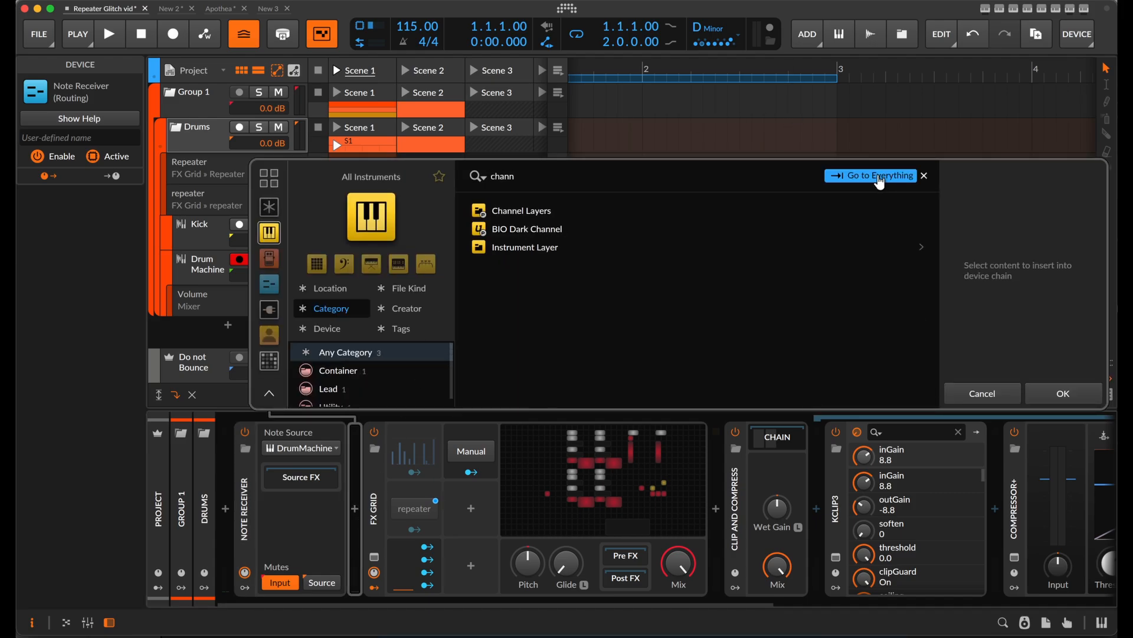
pyautogui.click(874, 175)
pyautogui.click(538, 217)
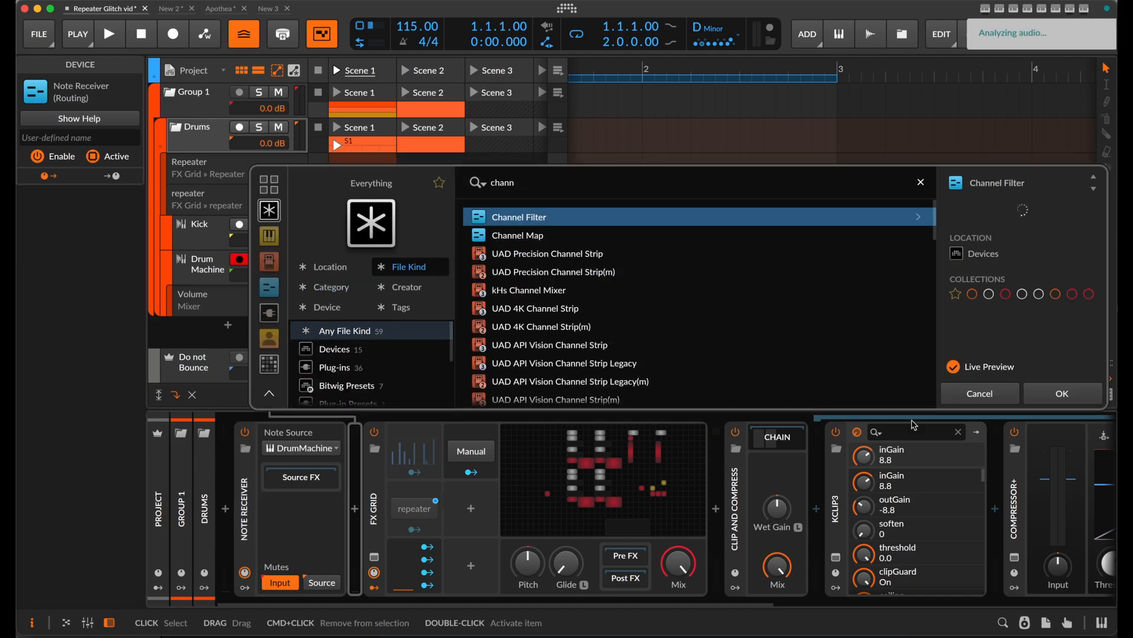
pyautogui.click(1037, 400)
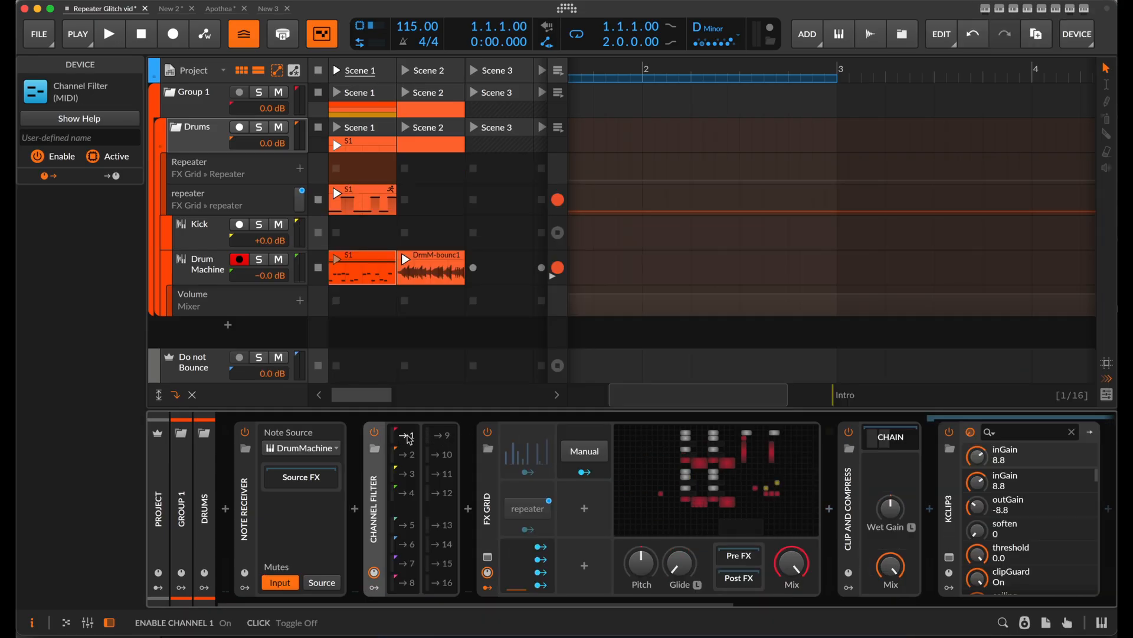
# Disable channel 1 and enable channel 2 in the Channel Filter so only channel 2 notes pass.
pyautogui.click(409, 437)
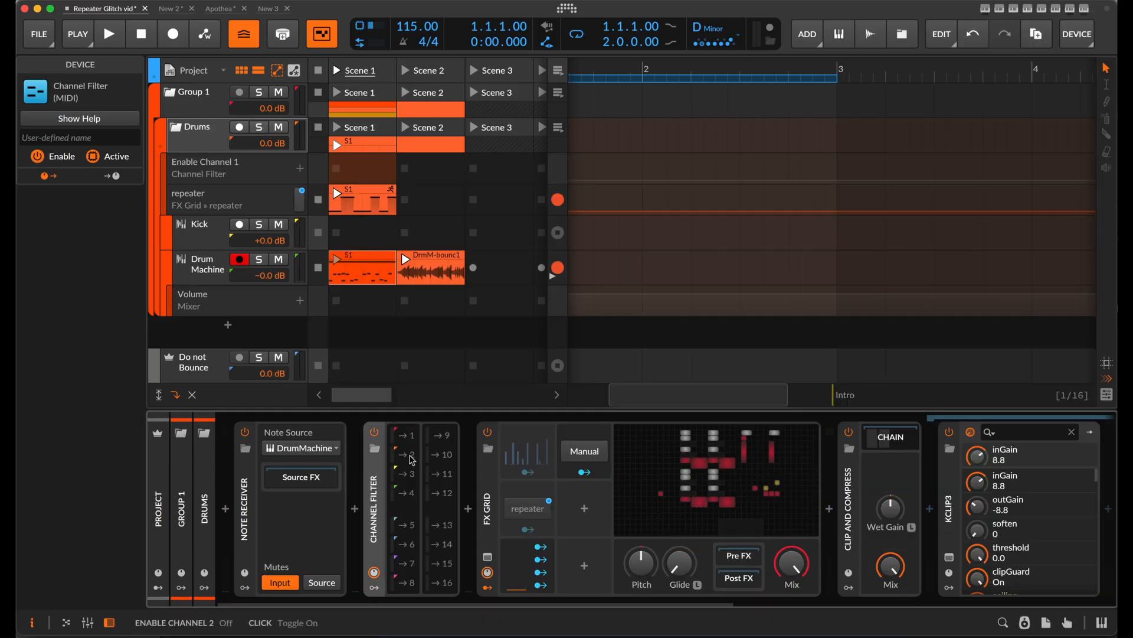
pyautogui.click(412, 460)
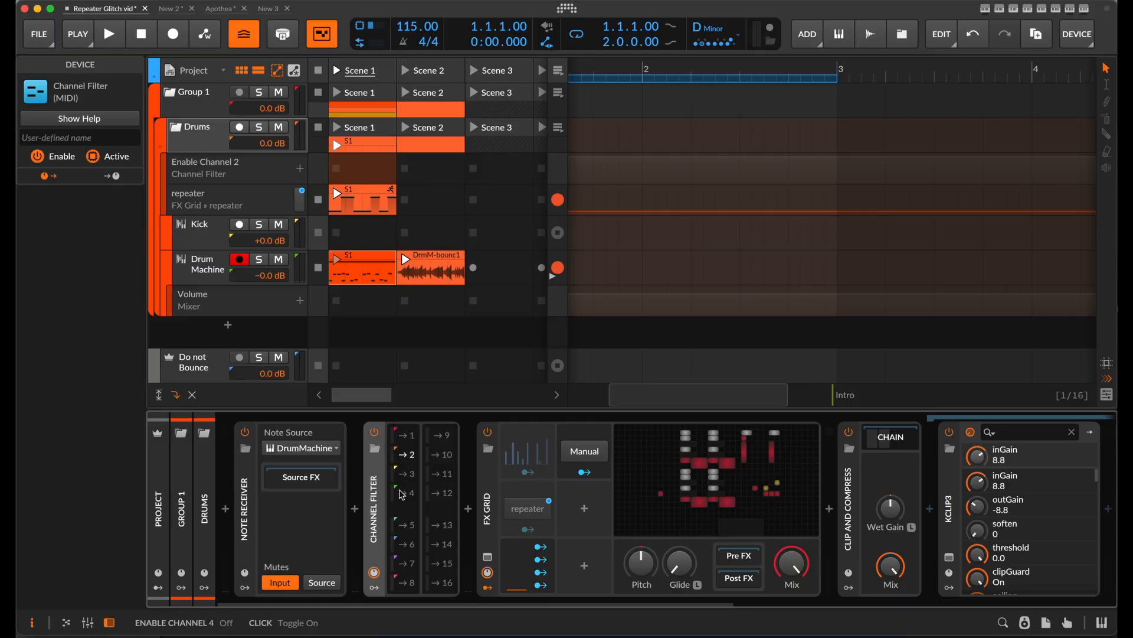
pyautogui.click(412, 455)
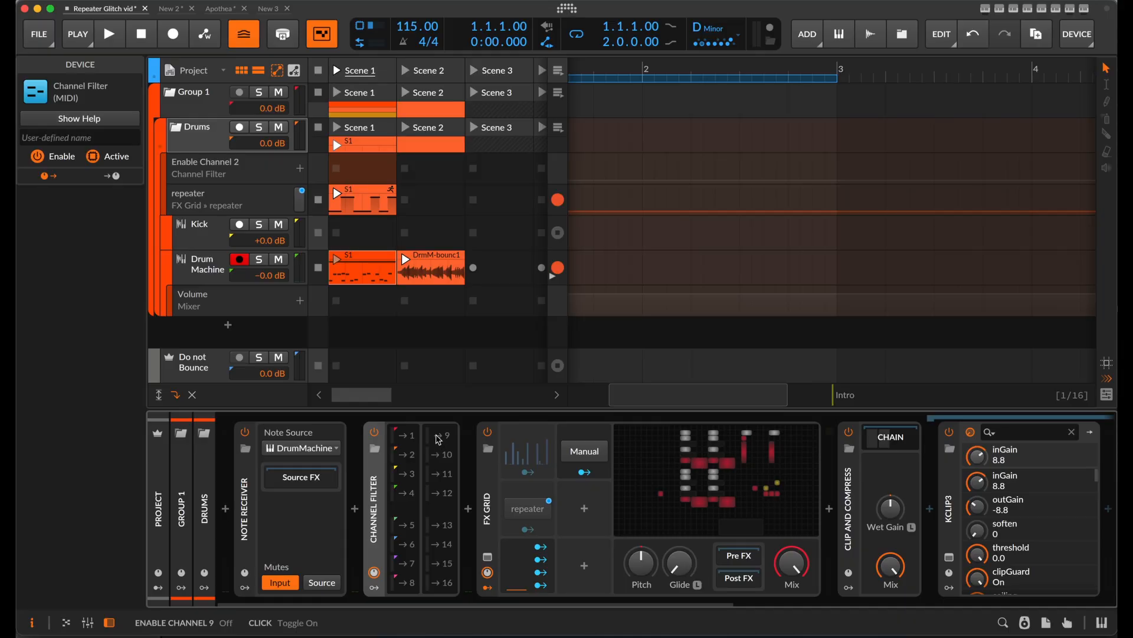
pyautogui.click(412, 457)
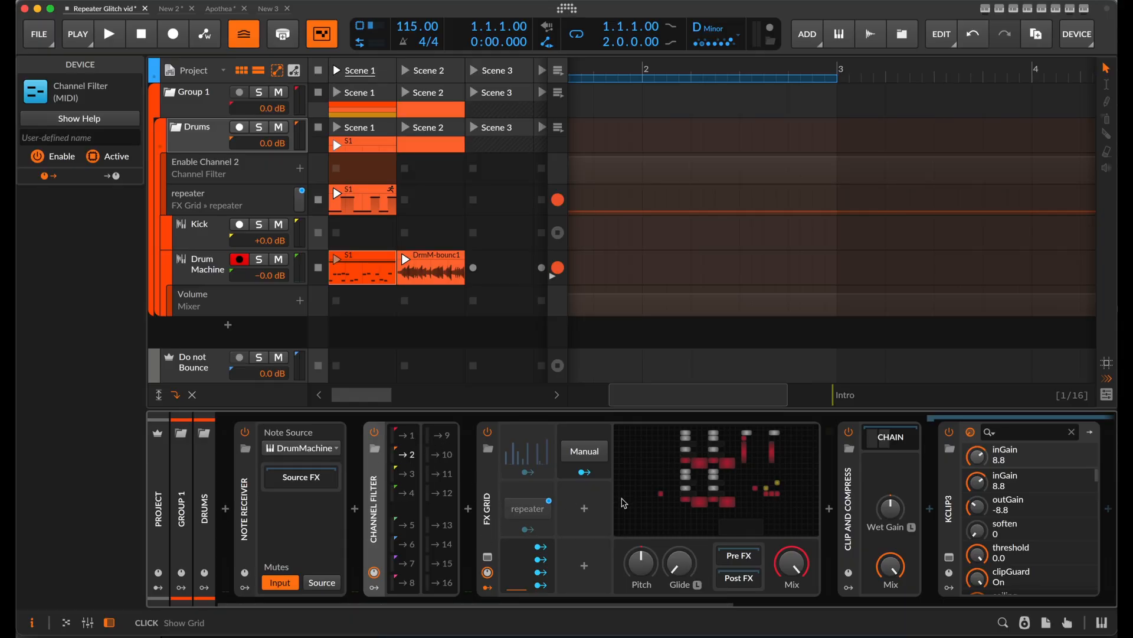
# Open the Drums group's FX Grid patch at the Sampler and start playback to check how it responds to the notes.
pyautogui.click(674, 497)
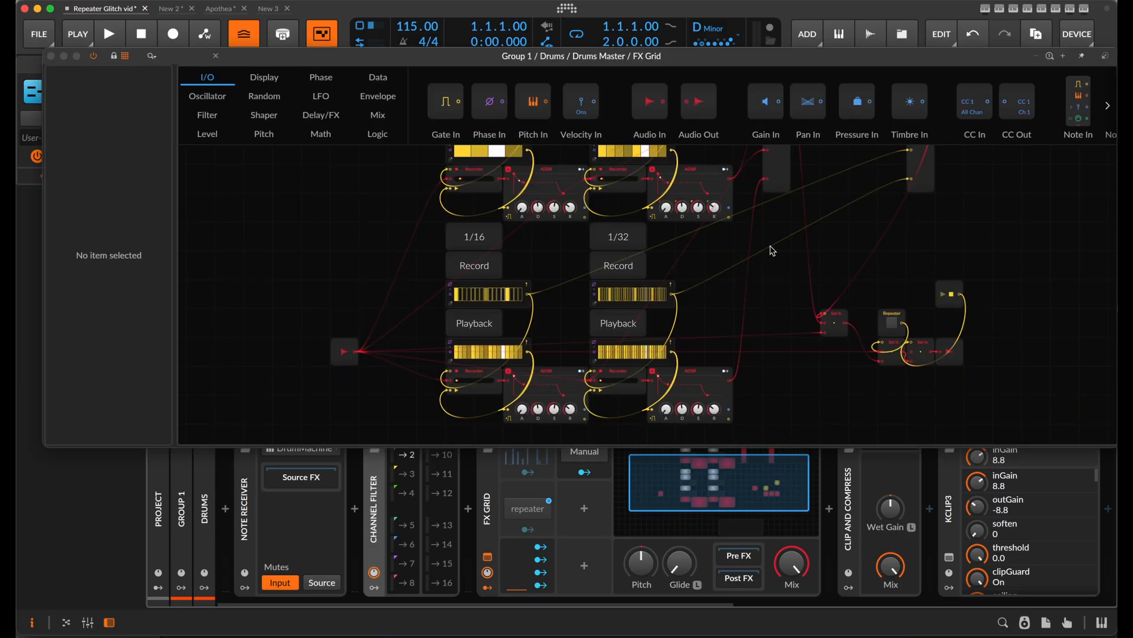
pyautogui.click(783, 297)
pyautogui.scroll(-1, 788, 353)
pyautogui.scroll(-5, 787, 353)
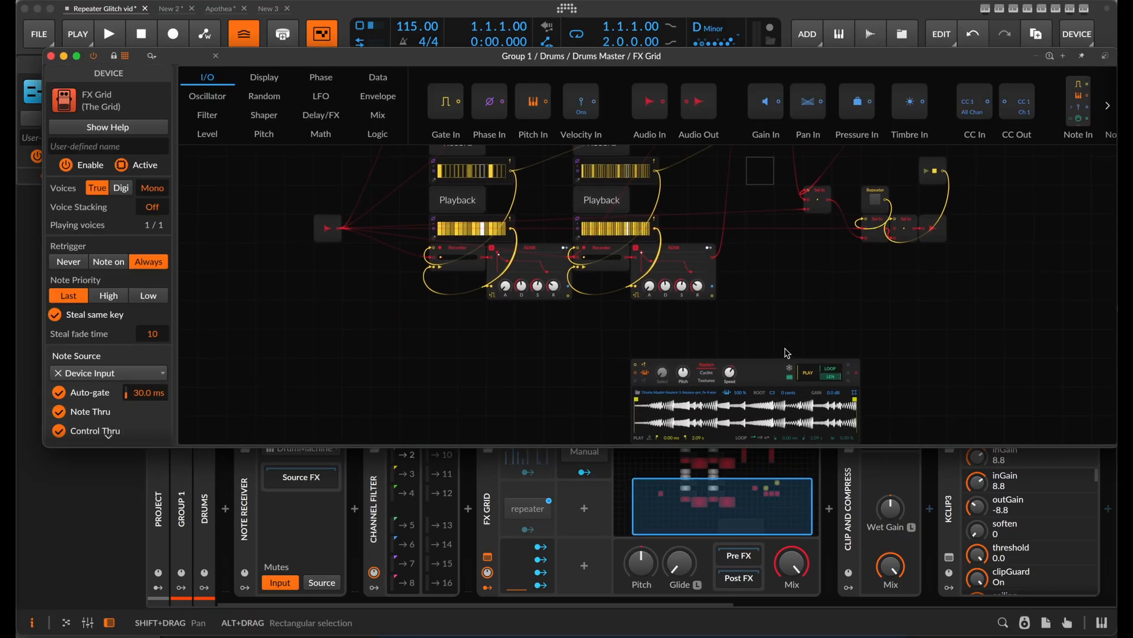
pyautogui.press('space')
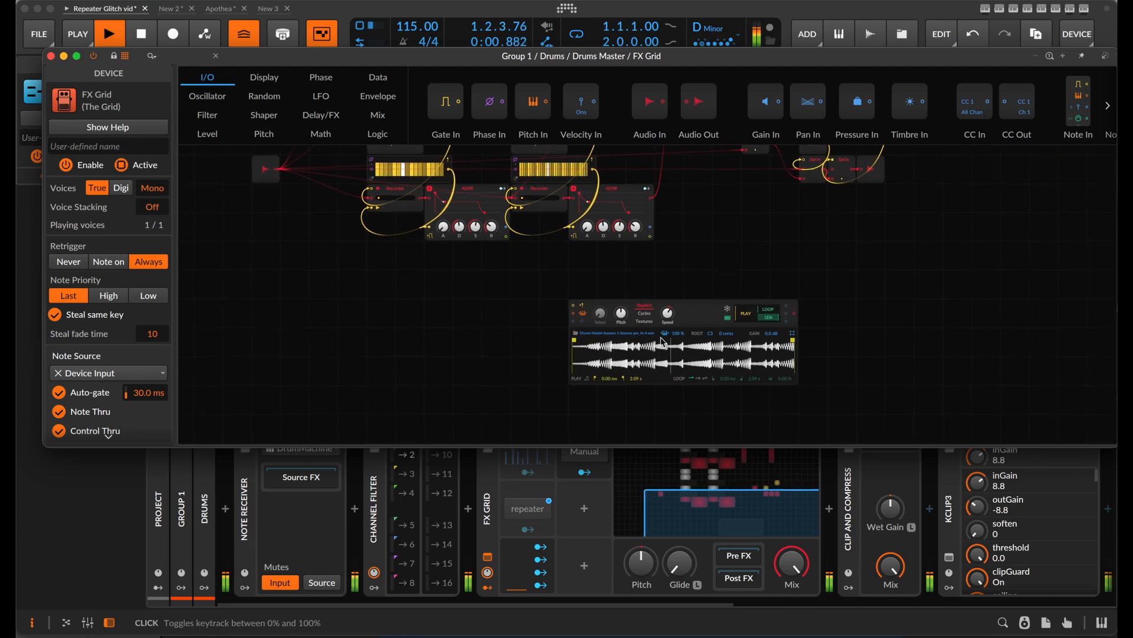
# Stop playback and examine the routing from the Audio In through the recorders and selectors to the Audio Out.
pyautogui.press('space')
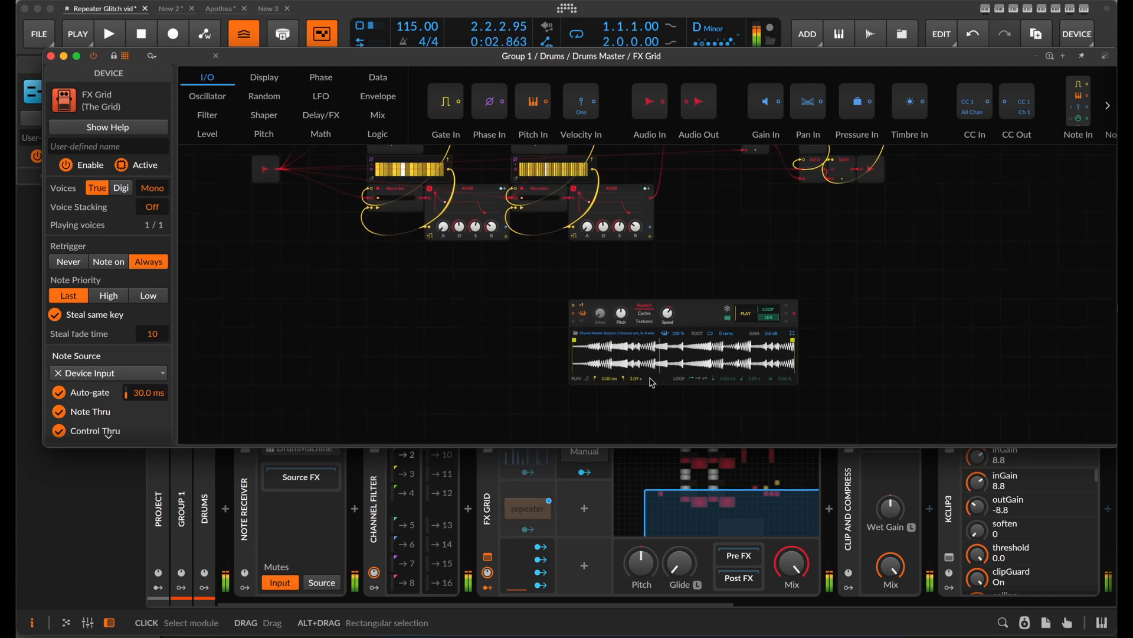
pyautogui.scroll(2, 732, 318)
pyautogui.hscroll(3, 732, 319)
pyautogui.scroll(1, 799, 259)
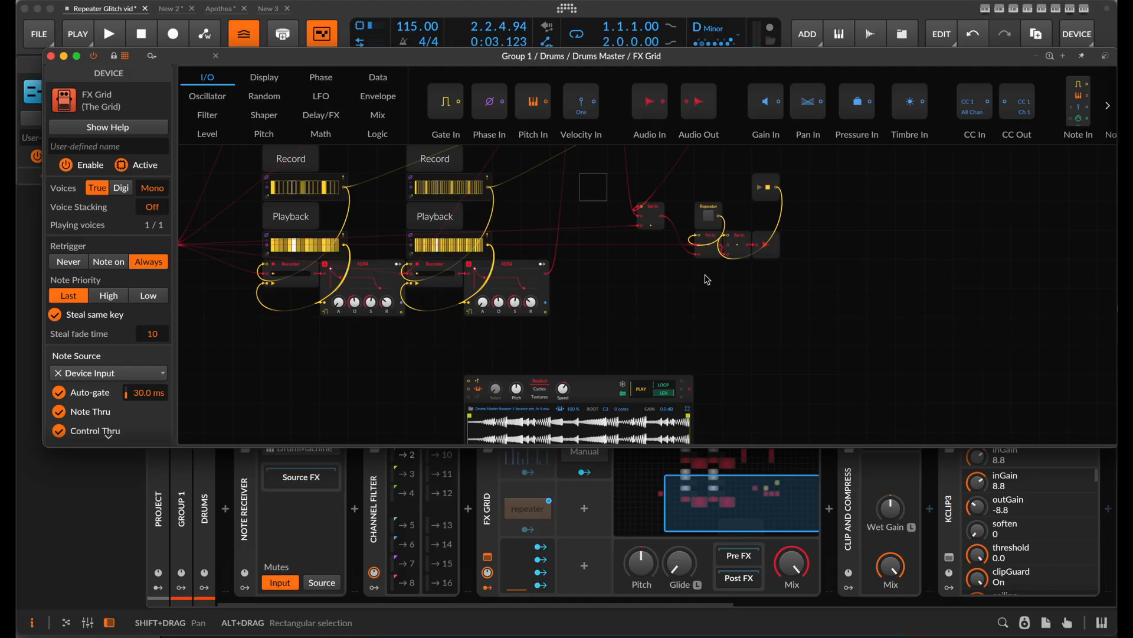
pyautogui.hscroll(-5, 388, 264)
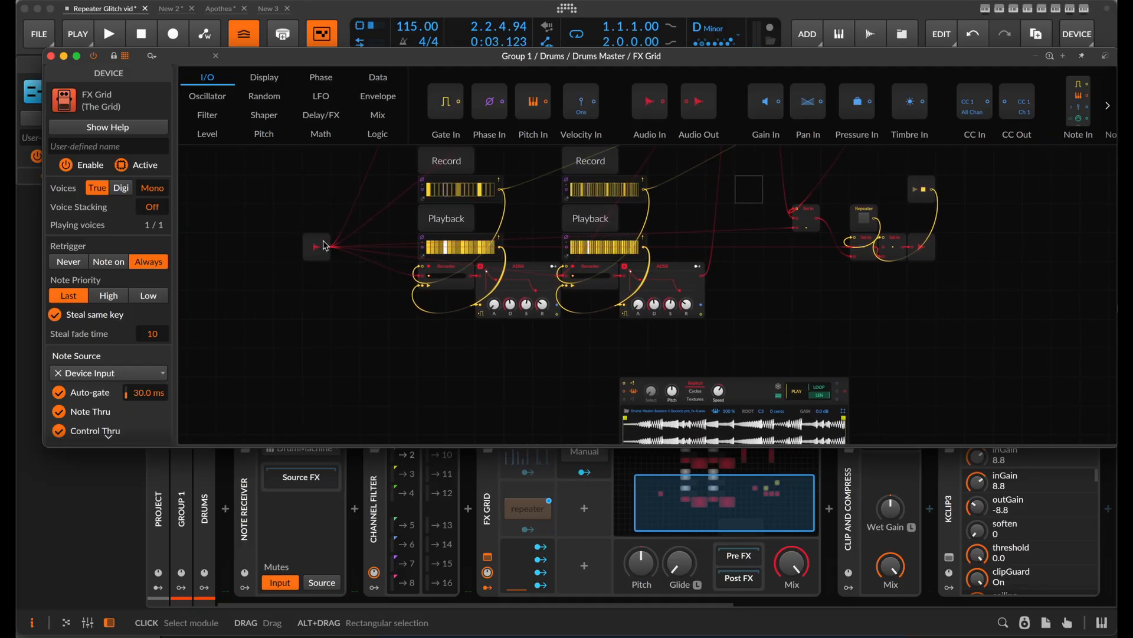
pyautogui.scroll(2, 378, 257)
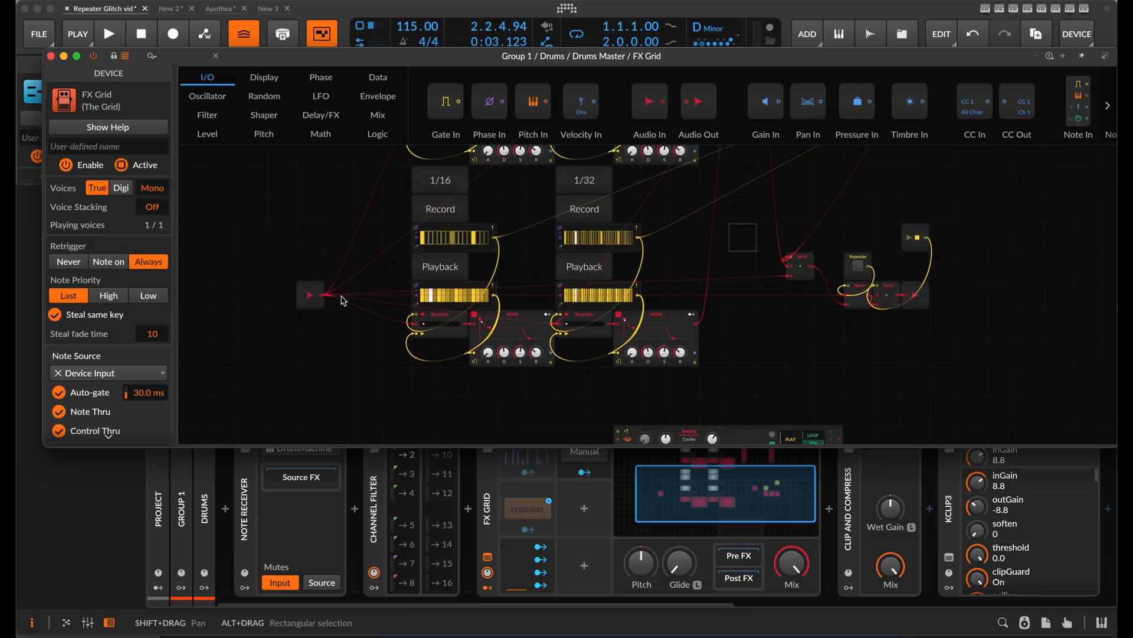
pyautogui.scroll(1, 435, 222)
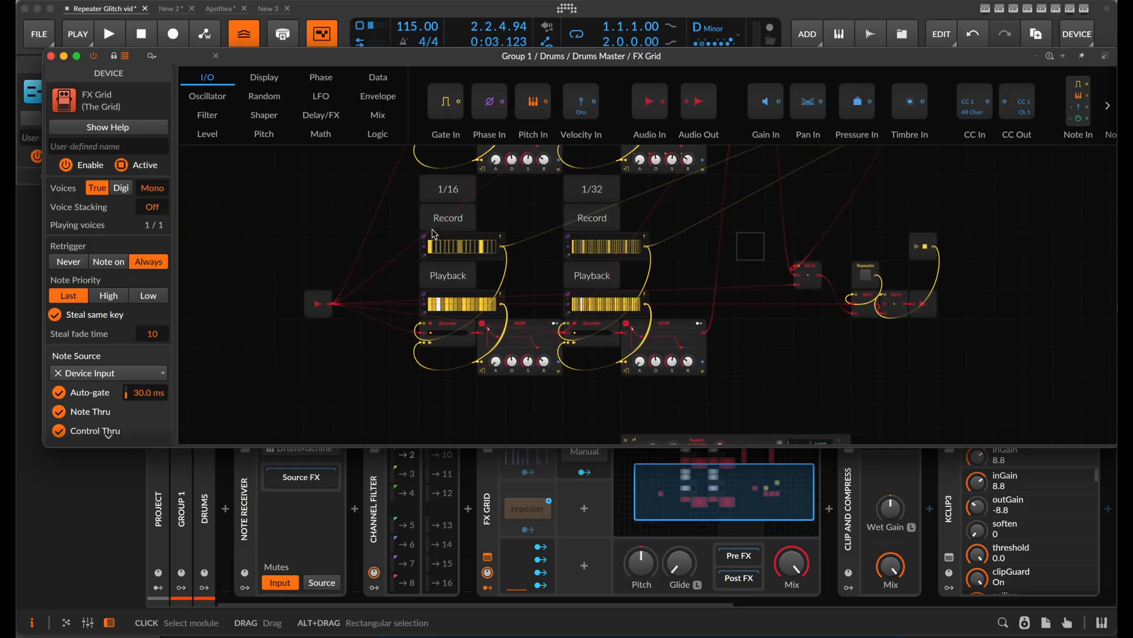
pyautogui.hscroll(4, 560, 235)
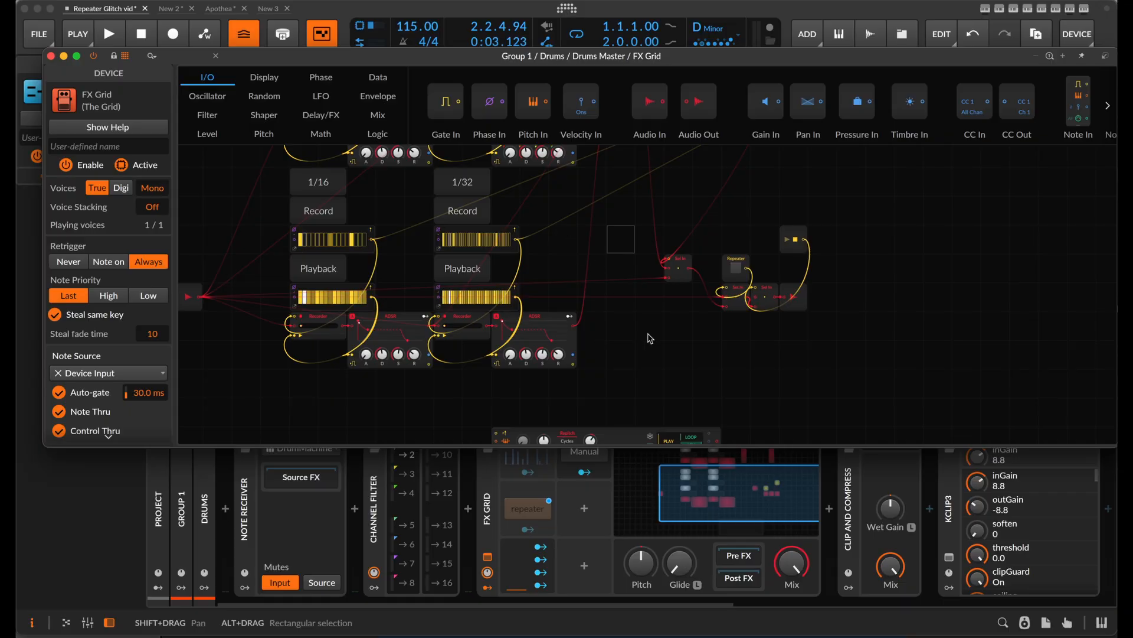
pyautogui.scroll(-3, 657, 339)
pyautogui.hscroll(1, 656, 339)
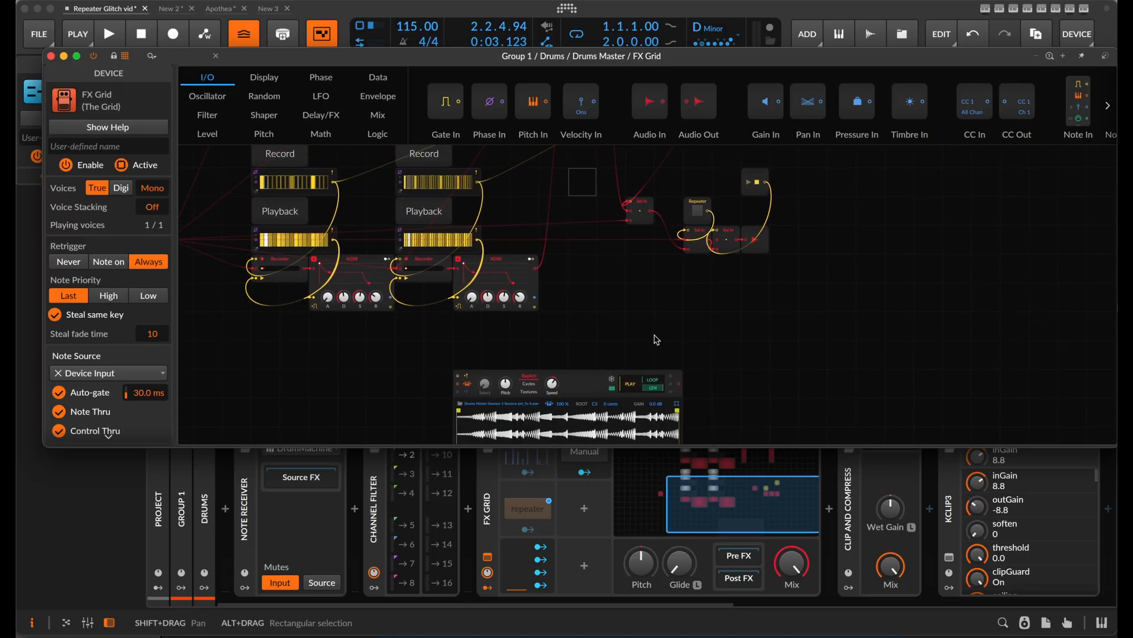
pyautogui.hscroll(-5, 277, 248)
pyautogui.scroll(1, 278, 248)
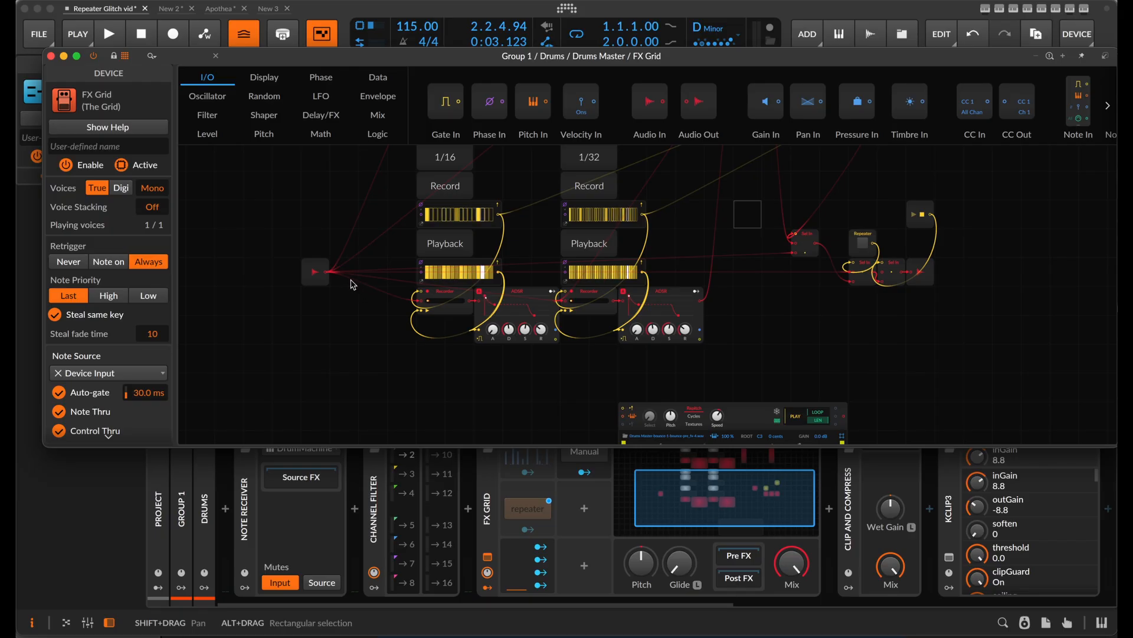
# Search the Grid modules for "sel".
pyautogui.click(175, 52)
pyautogui.write('sel')
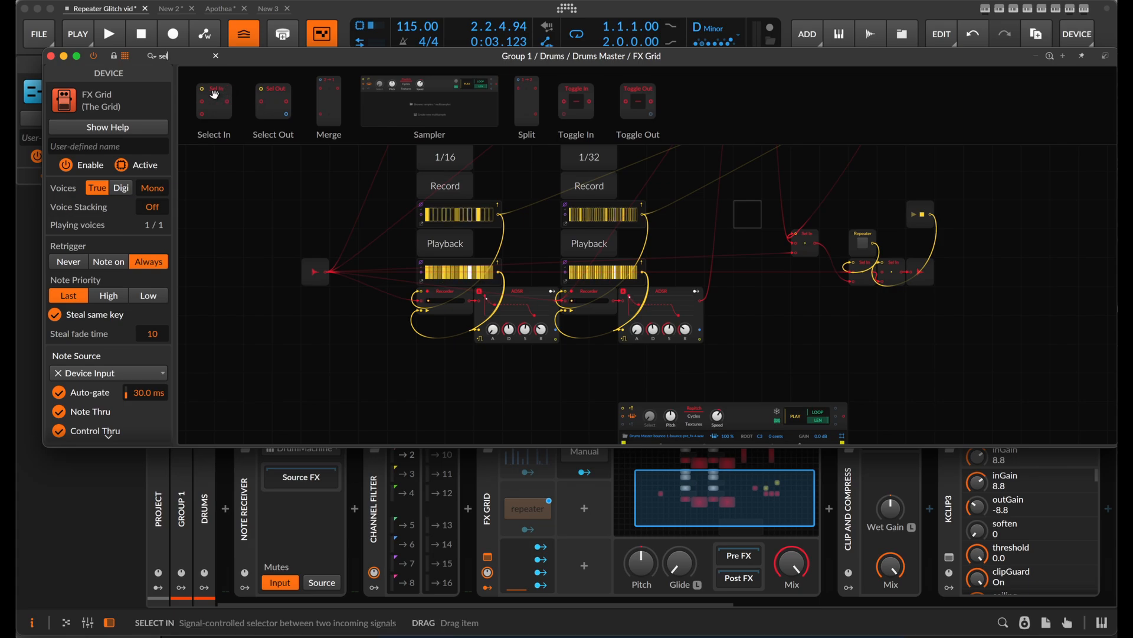
# Try a Select In directly after the Audio In with the Sampler output as its second signal, and undo both edits.
pyautogui.moveTo(215, 95)
pyautogui.mouseDown()
pyautogui.moveTo(315, 236)
pyautogui.moveTo(326, 272)
pyautogui.mouseUp()
pyautogui.scroll(-1, 362, 288)
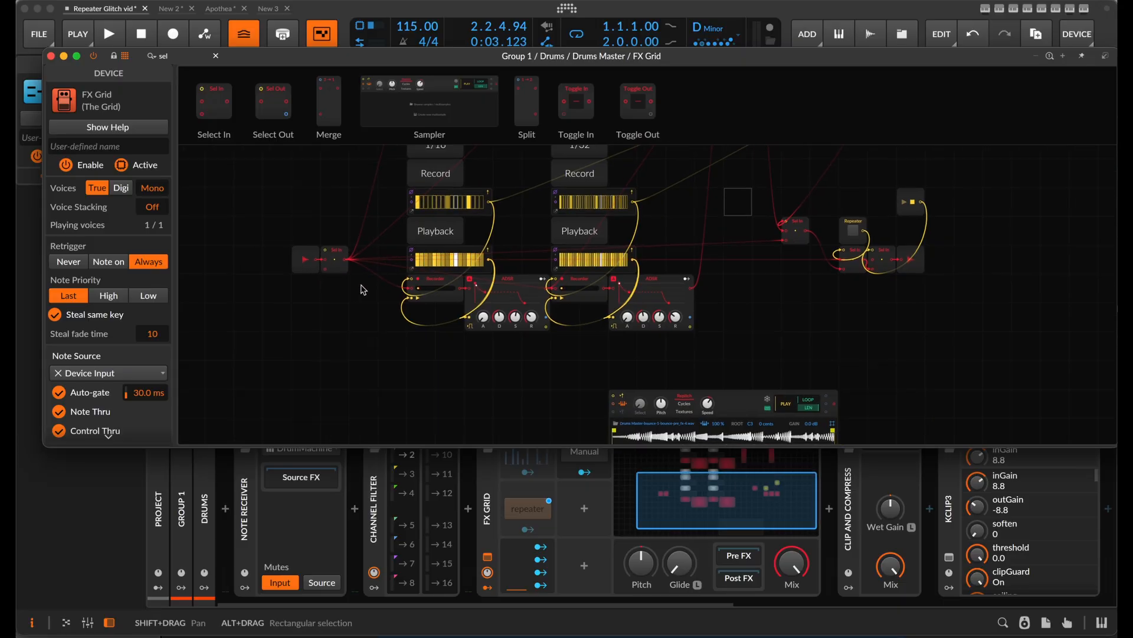
pyautogui.moveTo(833, 405); pyautogui.dragTo(319, 267)
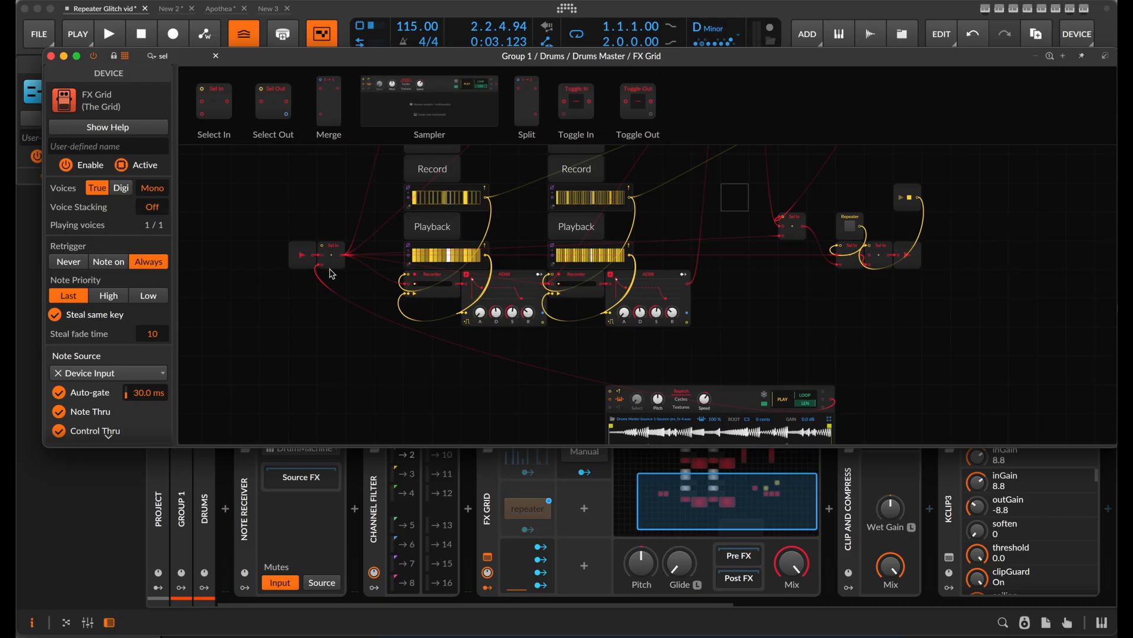
pyautogui.press('super+z')
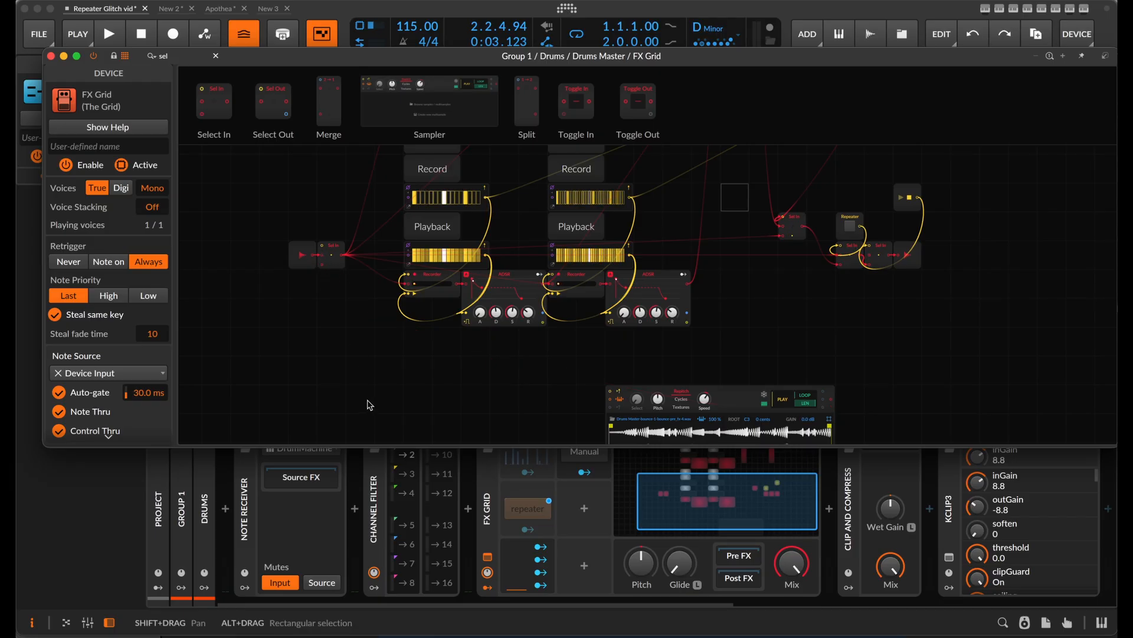
pyautogui.press('super+z')
# Add a Select In module in the empty area below the selectors in front of the Audio Out.
pyautogui.moveTo(216, 99); pyautogui.dragTo(877, 306)
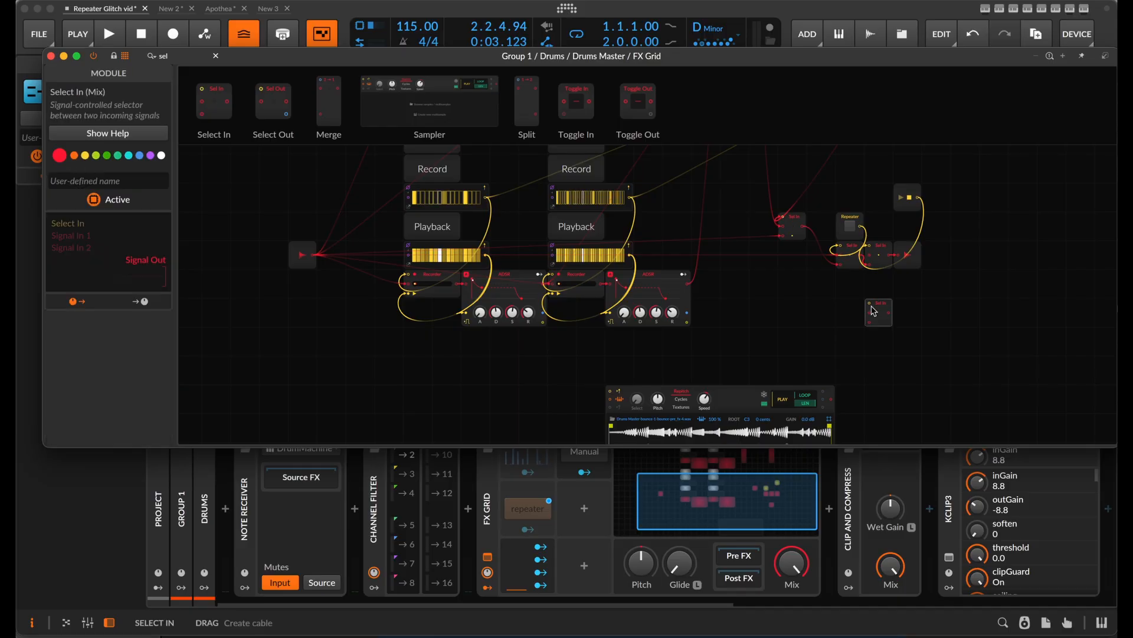
pyautogui.hscroll(5, 817, 305)
pyautogui.hscroll(-3, 816, 305)
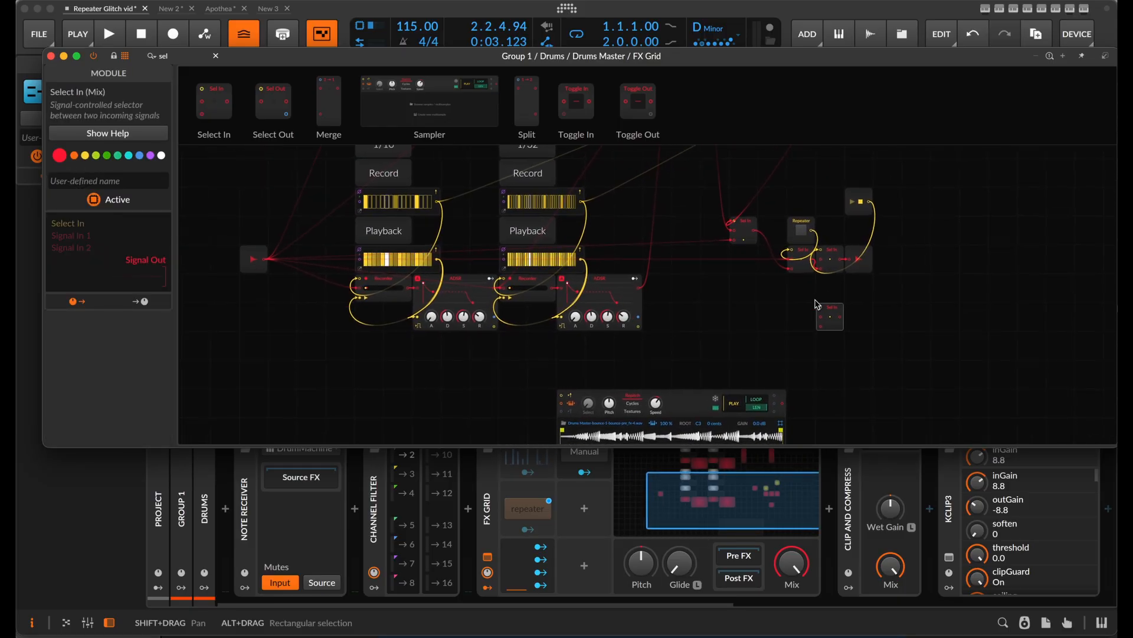
pyautogui.scroll(5, 815, 306)
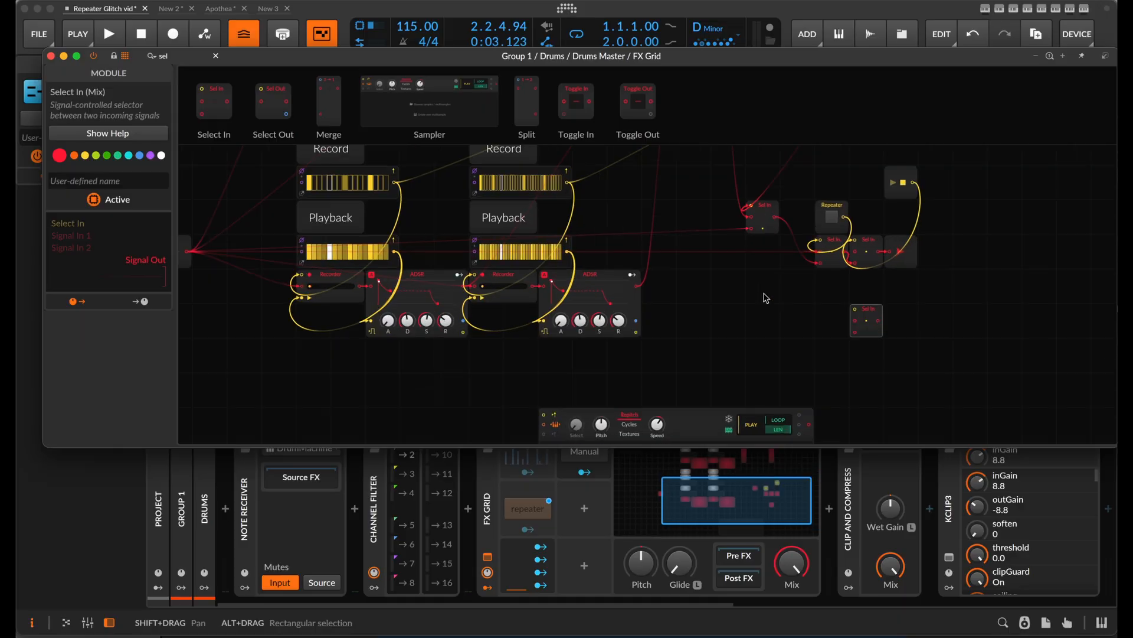
pyautogui.scroll(1, 766, 298)
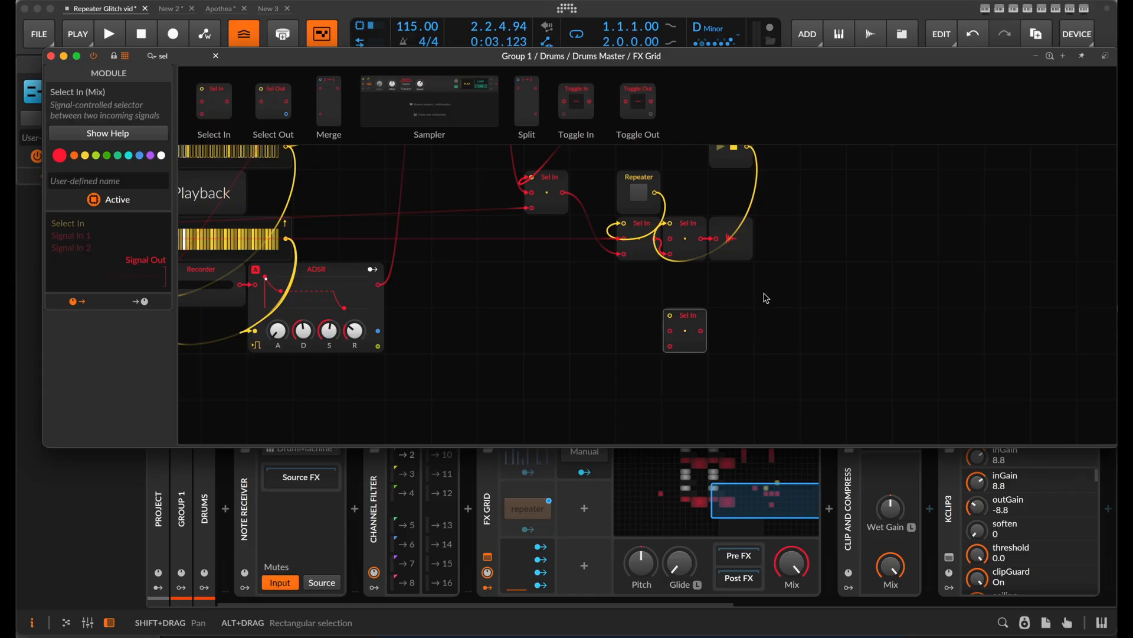
# Shift the Repeater button and its Select In one slot away from the output and insert the new Select In in the gap.
pyautogui.click(630, 205)
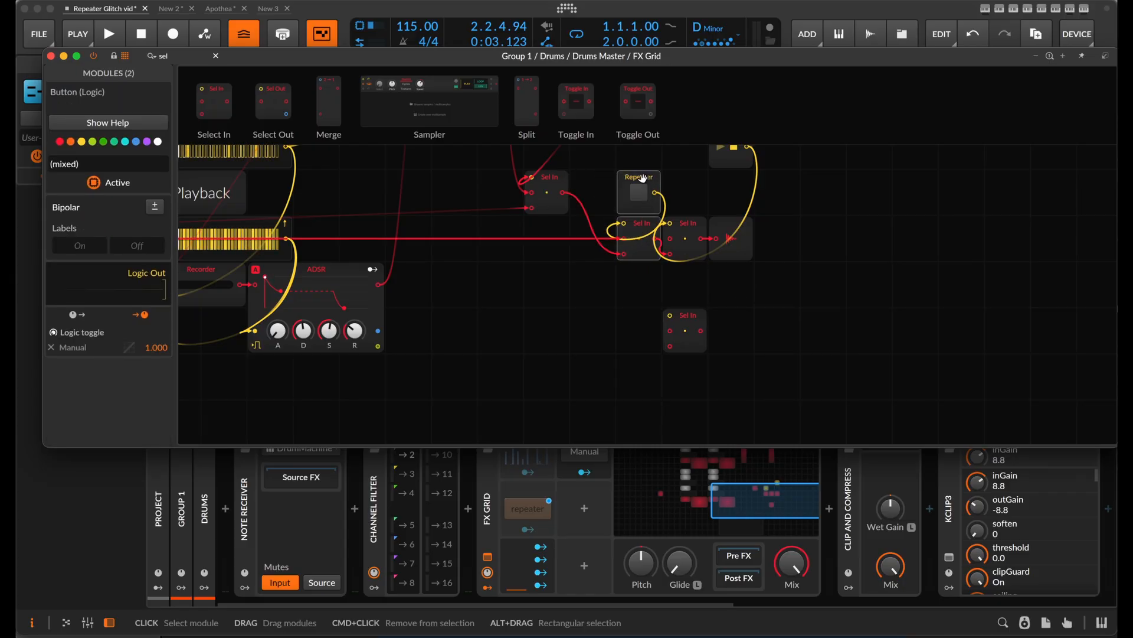
pyautogui.moveTo(643, 178); pyautogui.dragTo(597, 178)
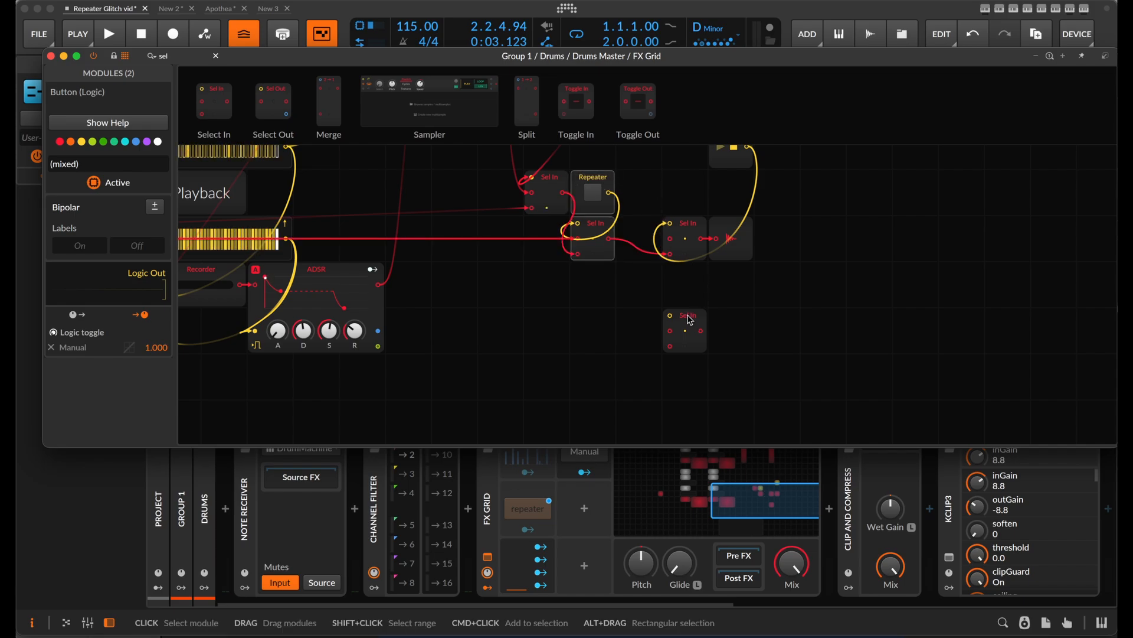
pyautogui.click(669, 311)
pyautogui.moveTo(669, 311); pyautogui.dragTo(639, 255)
# Connect the Sampler's output to Signal In 2 of the newly inserted Select In.
pyautogui.scroll(-5, 638, 257)
pyautogui.hscroll(-2, 638, 257)
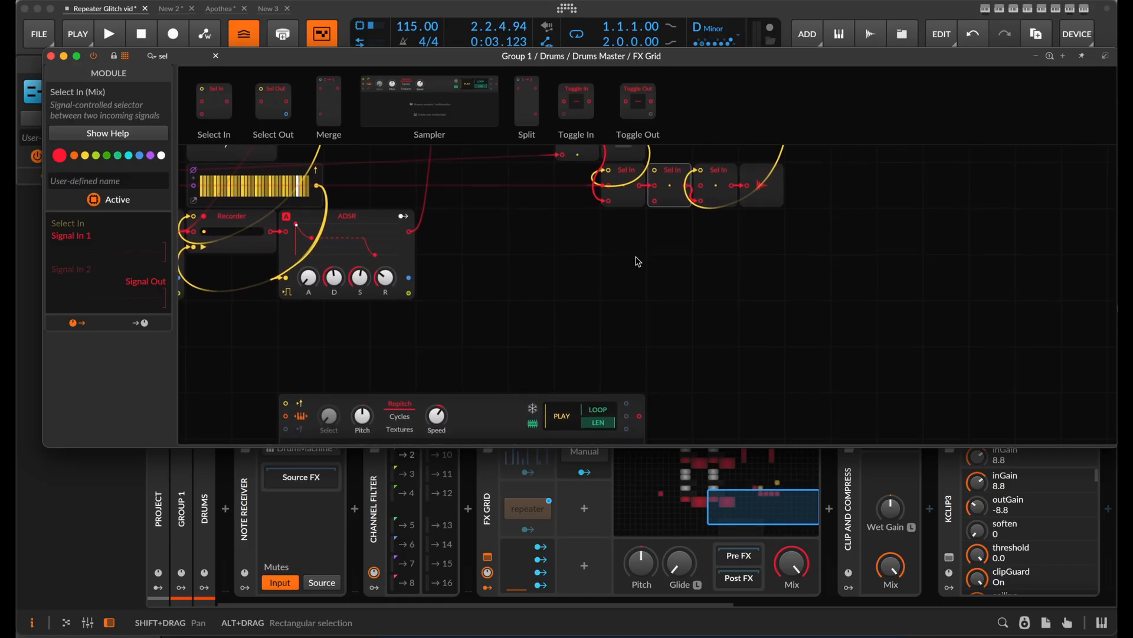
pyautogui.moveTo(649, 227); pyautogui.dragTo(650, 191)
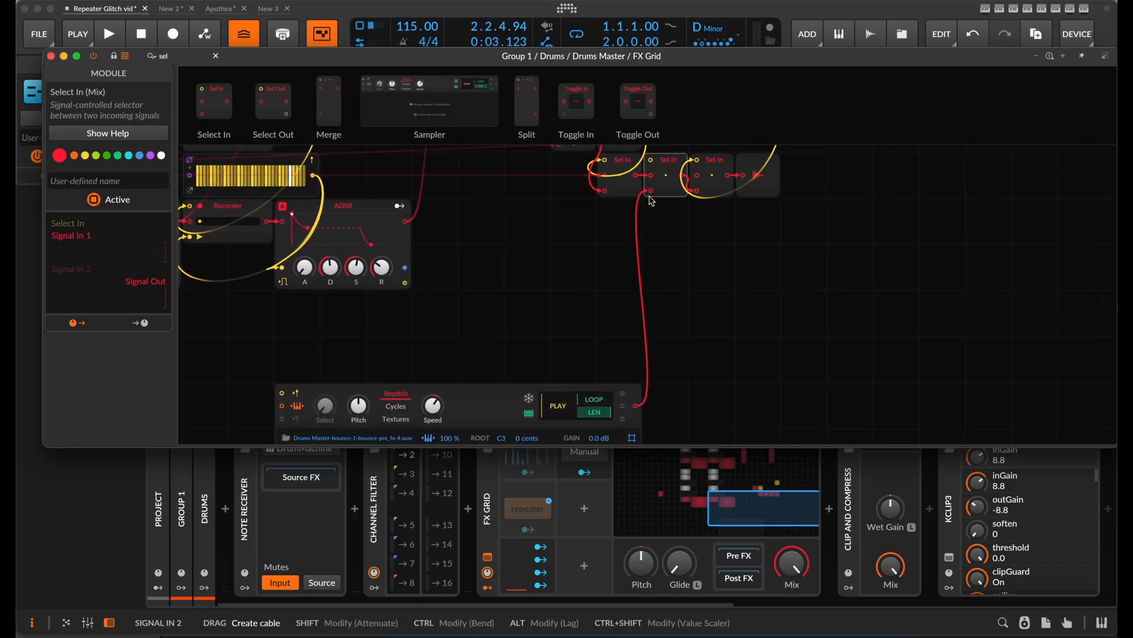
# Duplicate the Repeater button above the new Select In, name the copy RVS, and wire it to that module's Select In port.
pyautogui.scroll(7, 693, 222)
pyautogui.hscroll(4, 693, 223)
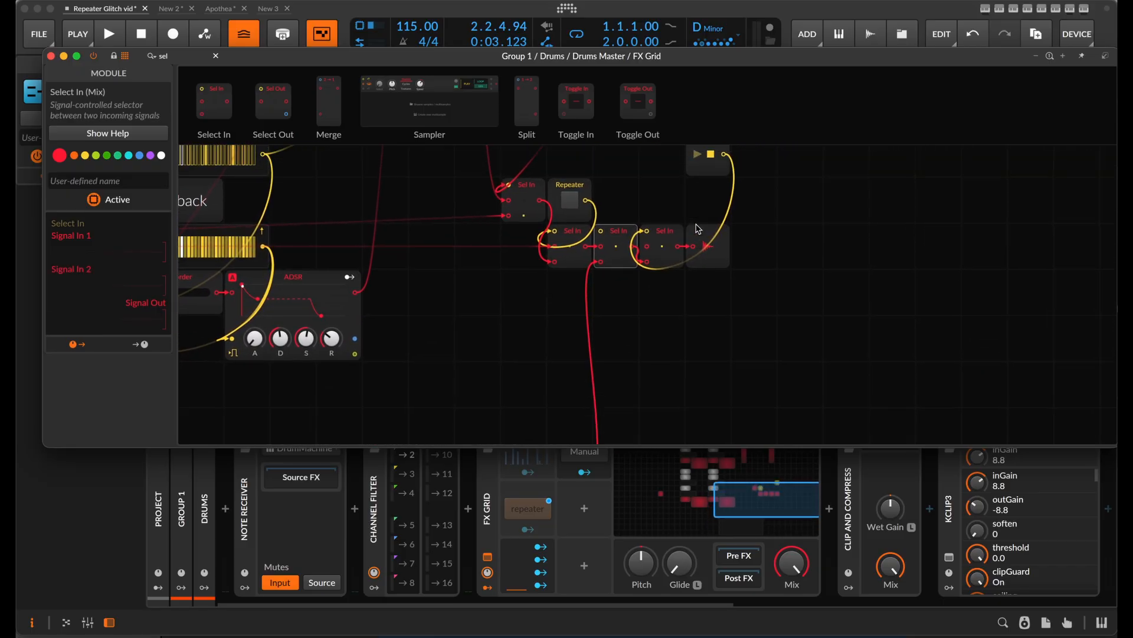
pyautogui.click(565, 200)
pyautogui.press('super+d')
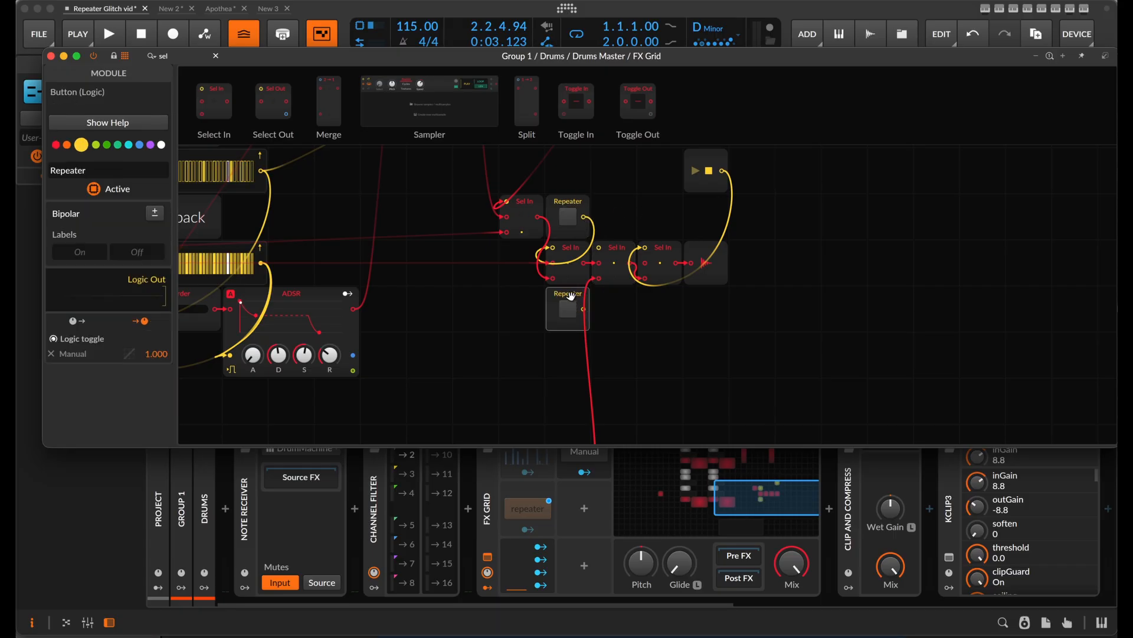
pyautogui.moveTo(571, 297); pyautogui.dragTo(617, 204)
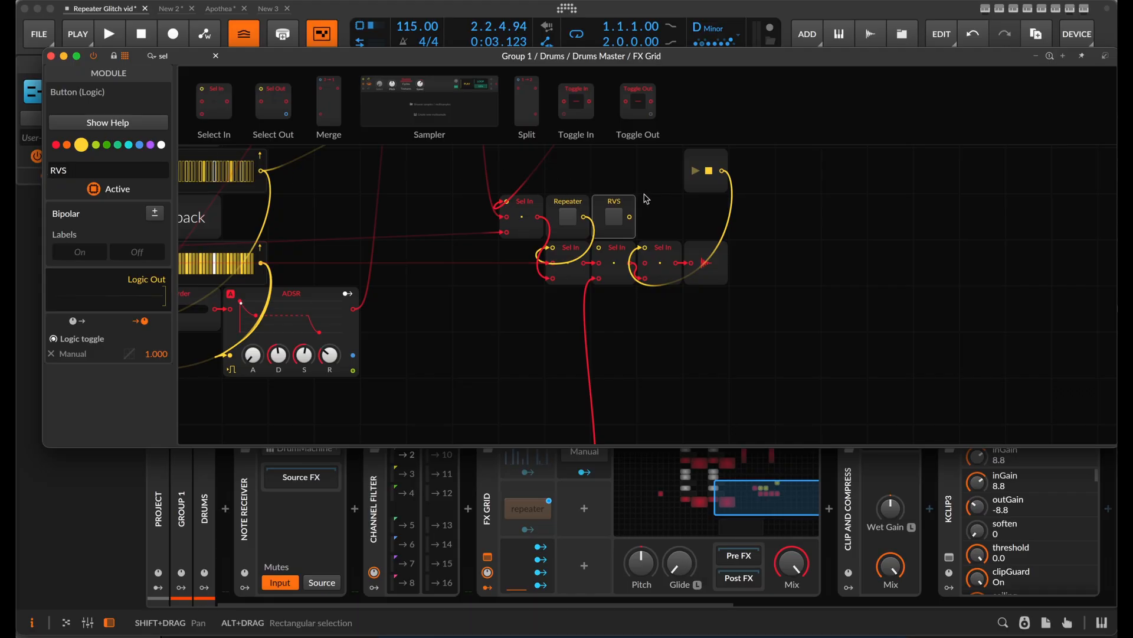
pyautogui.moveTo(631, 217); pyautogui.dragTo(598, 263)
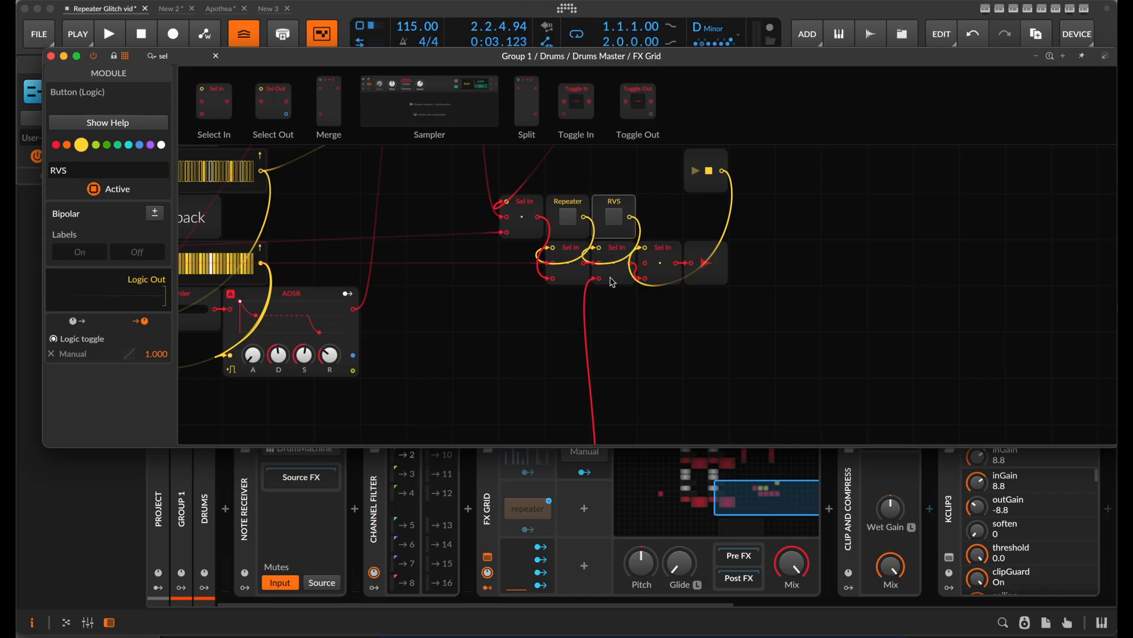
pyautogui.scroll(-1, 585, 313)
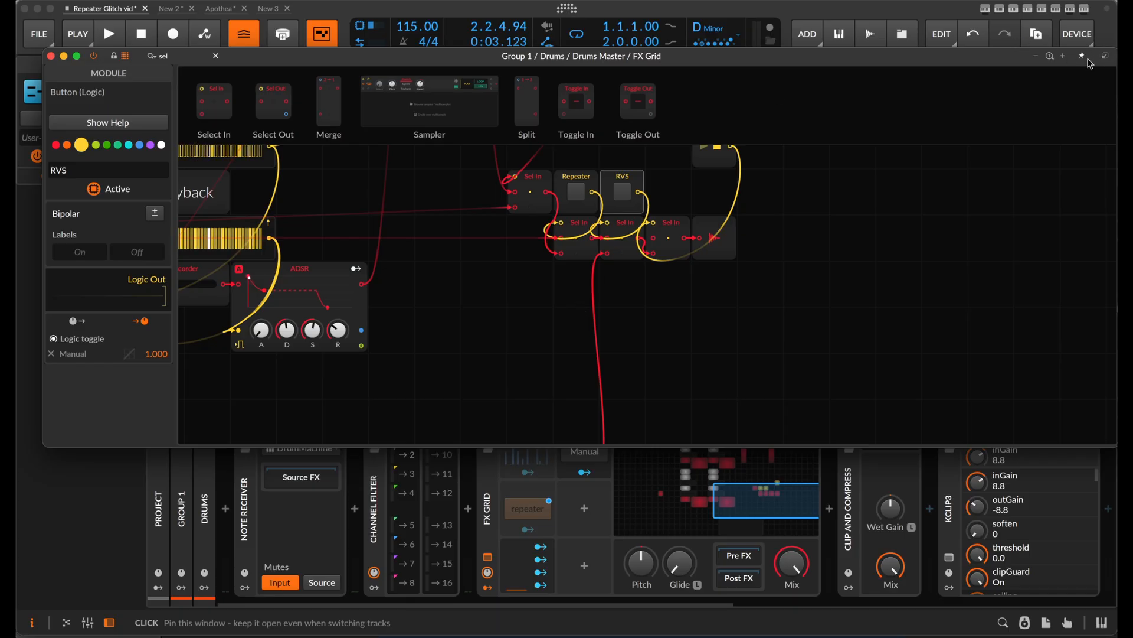
# Move the Grid window clear of the device chain and activate the FX Grid's repeater and Steps modulators.
pyautogui.moveTo(959, 55); pyautogui.dragTo(983, 6)
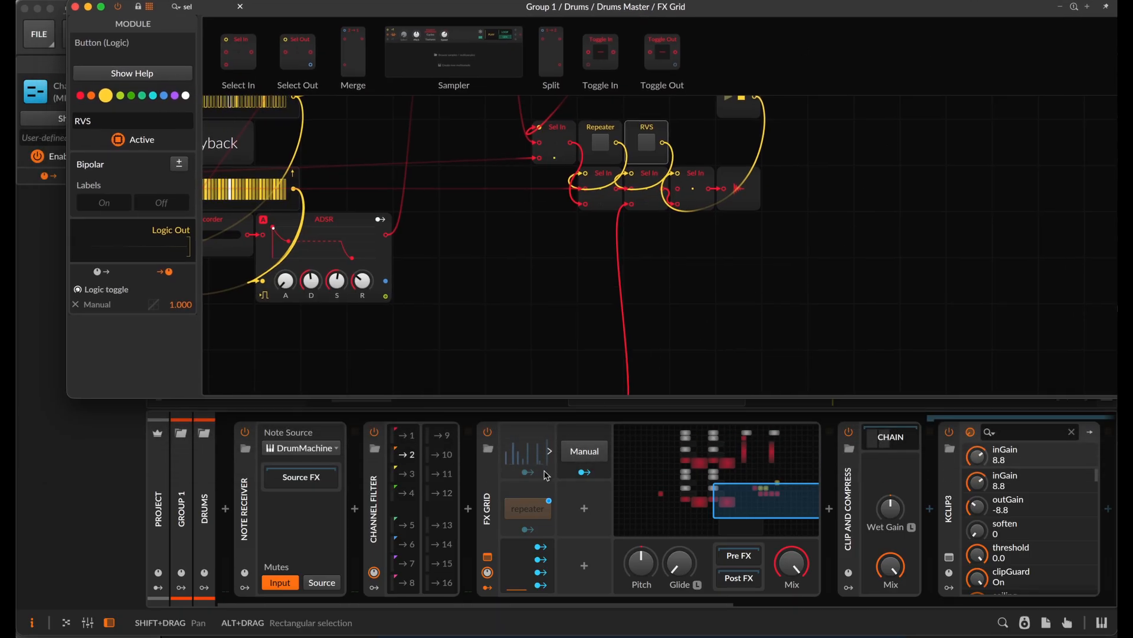
pyautogui.rightClick(527, 495)
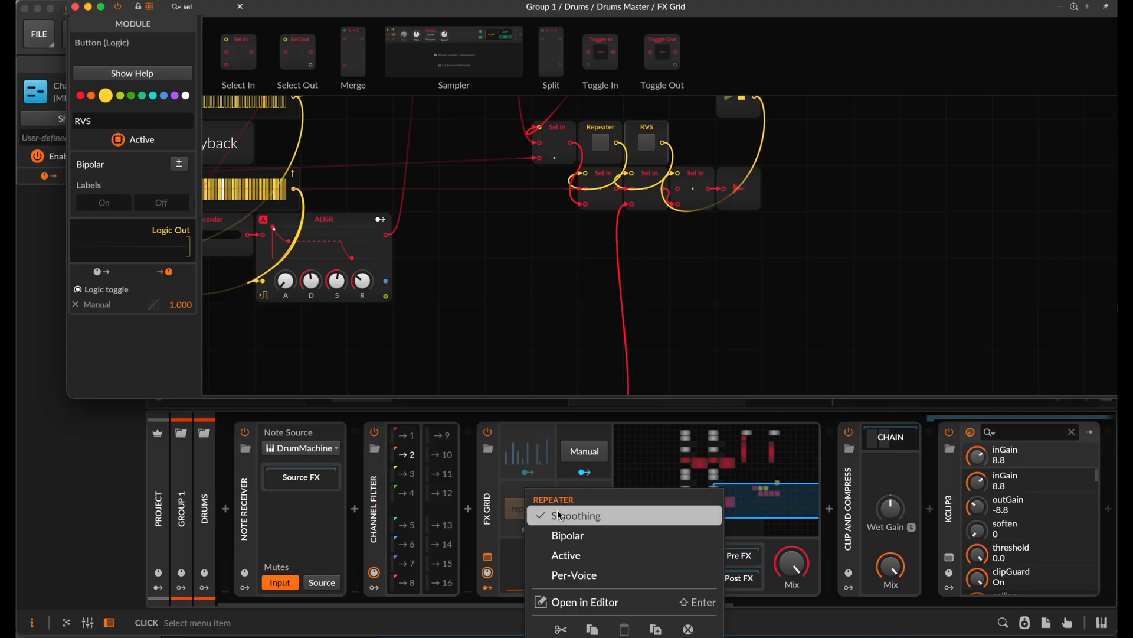
pyautogui.click(567, 555)
pyautogui.rightClick(527, 442)
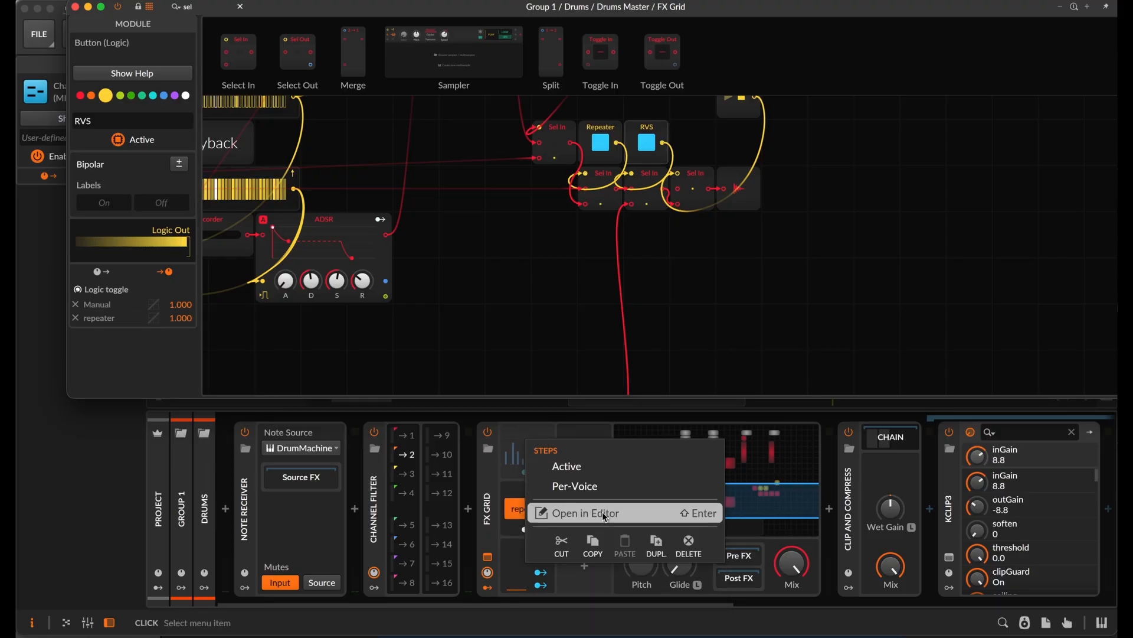
pyautogui.click(567, 467)
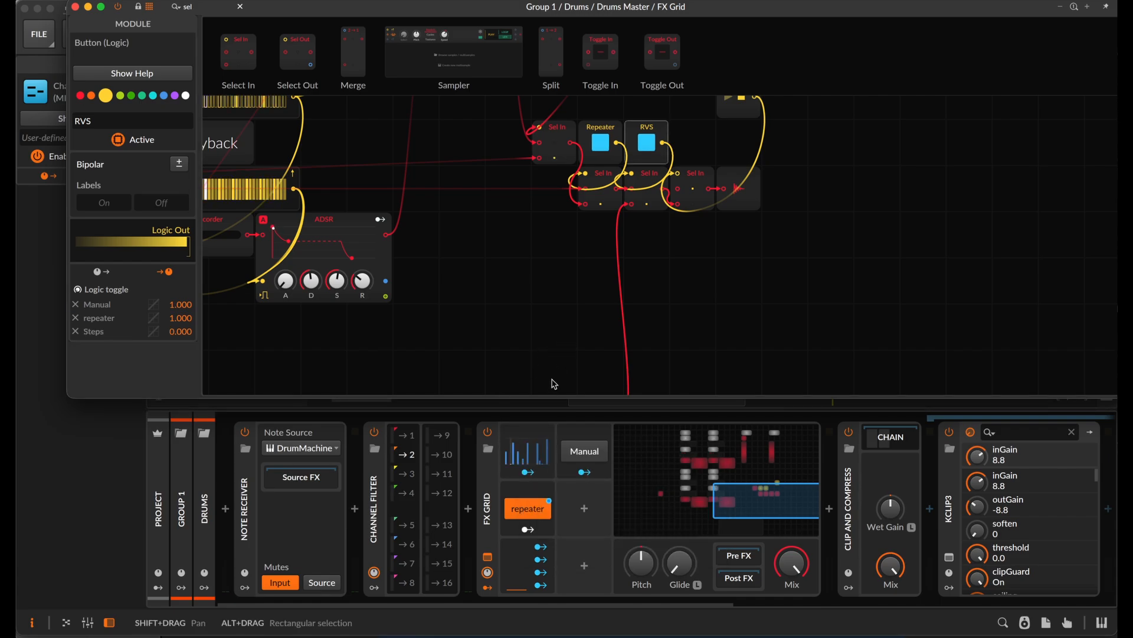
# Remove the repeater and Manual modulations from the RVS button's logic toggle.
pyautogui.press('space')
pyautogui.hscroll(1, 694, 362)
pyautogui.scroll(1, 695, 361)
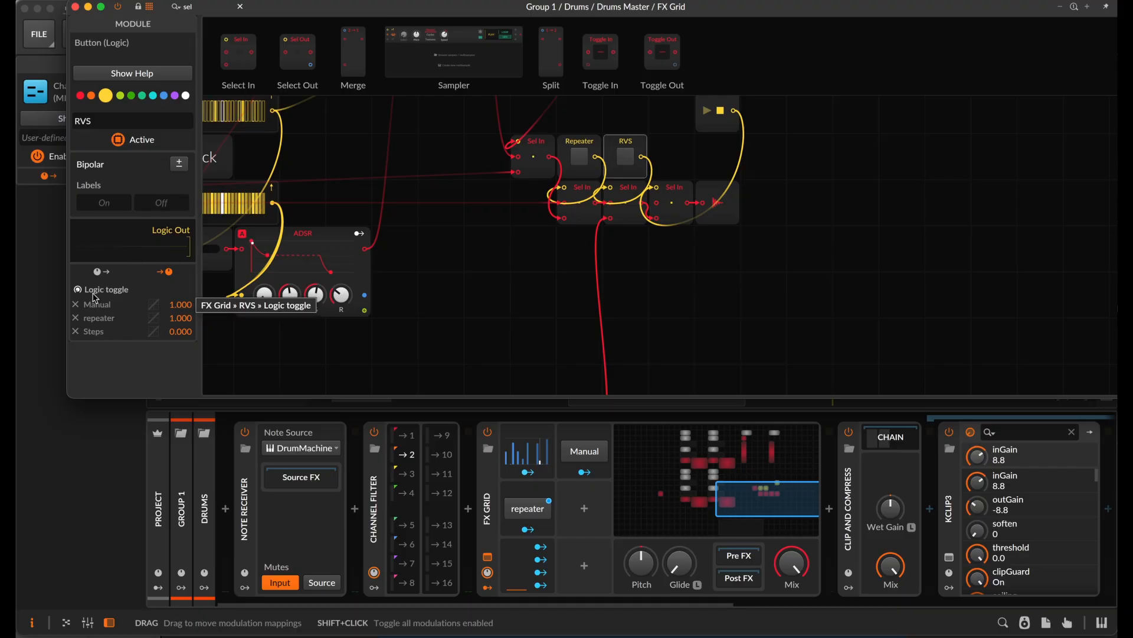
pyautogui.click(75, 317)
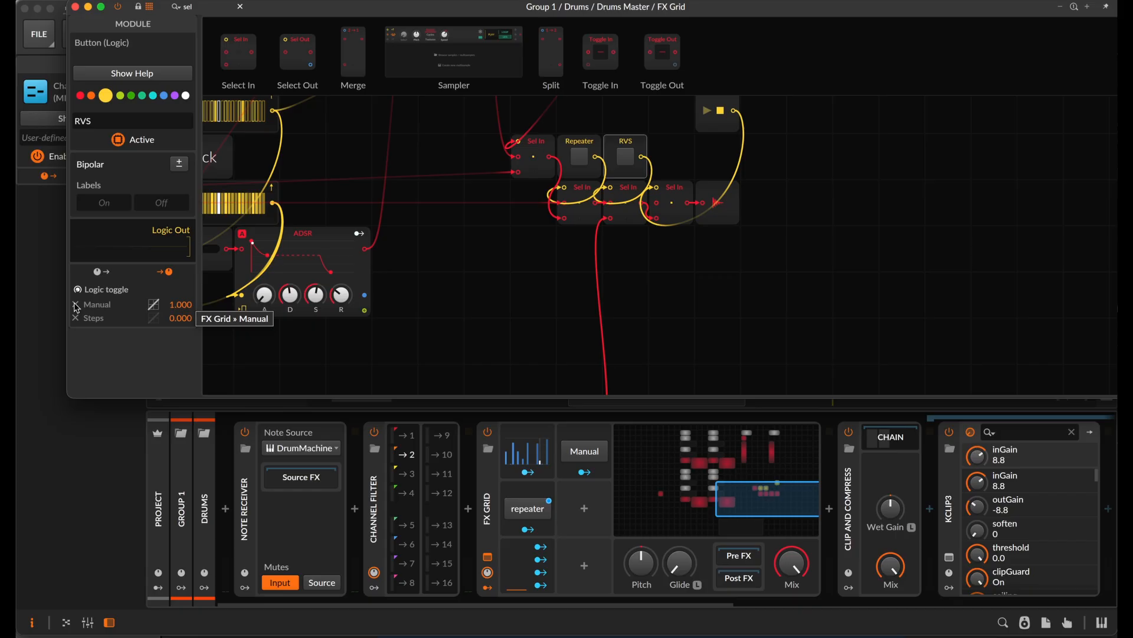
pyautogui.click(76, 304)
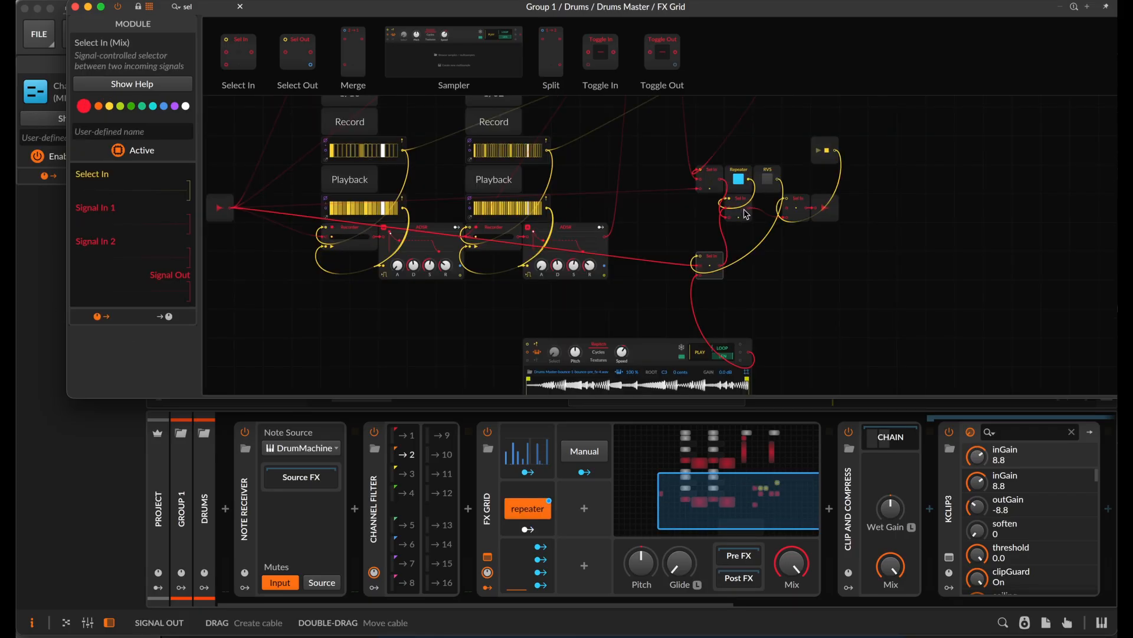
# Route the Audio In through the RVS Select In into the Repeater's Select In, set it under RVS, and play with RVS on.
pyautogui.moveTo(747, 214)
pyautogui.mouseDown()
pyautogui.moveTo(713, 212)
pyautogui.moveTo(738, 236)
pyautogui.moveTo(768, 214)
pyautogui.mouseUp()
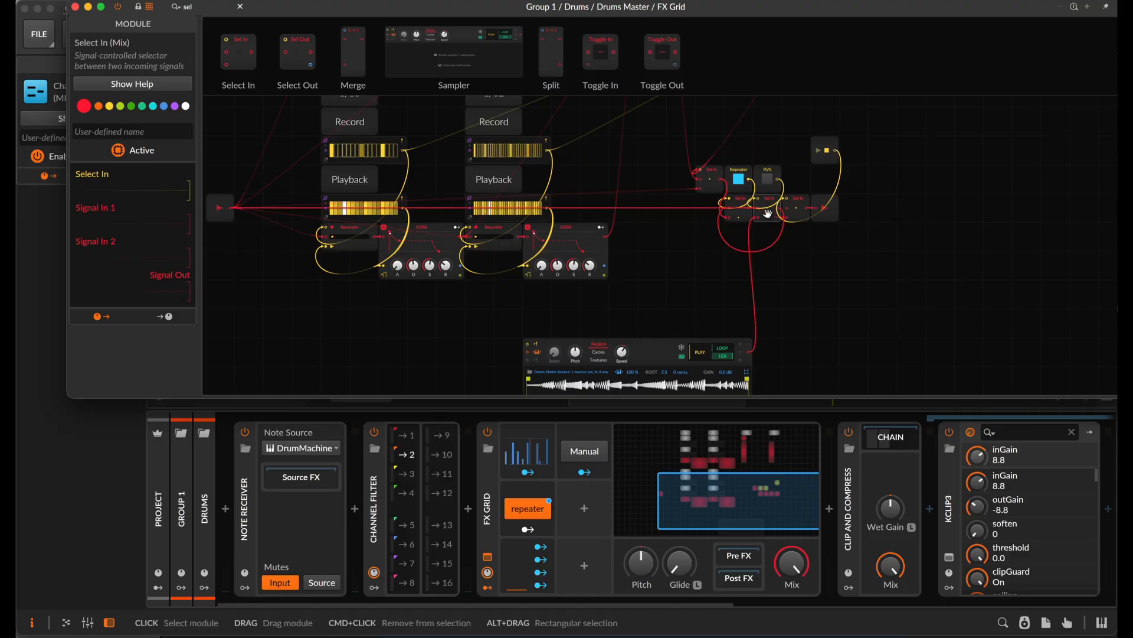
pyautogui.press('space')
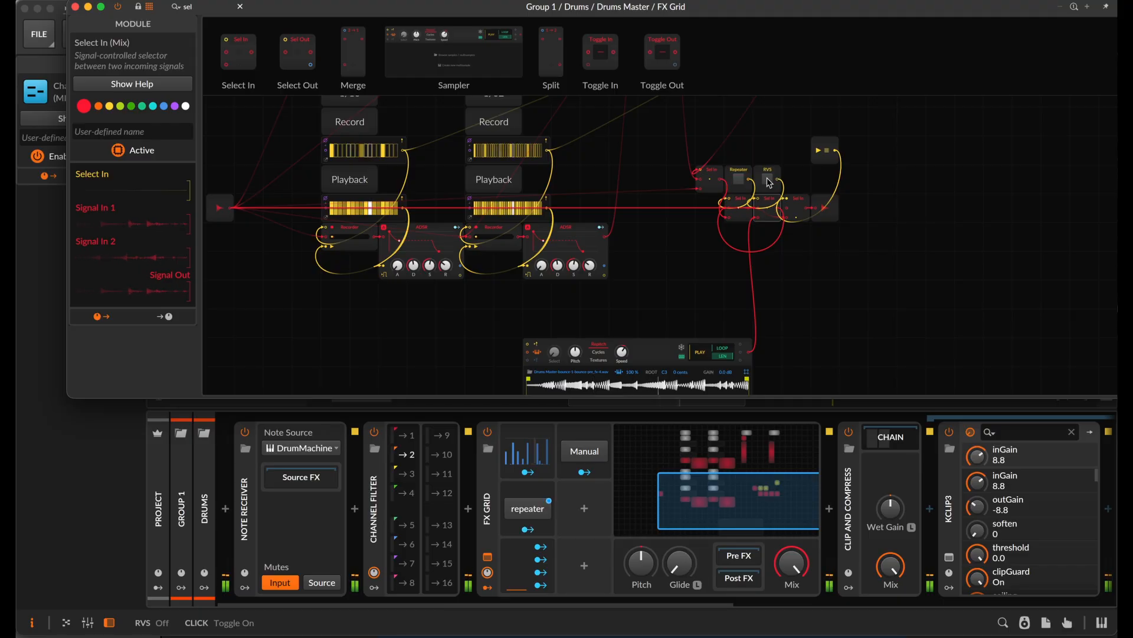
pyautogui.click(769, 181)
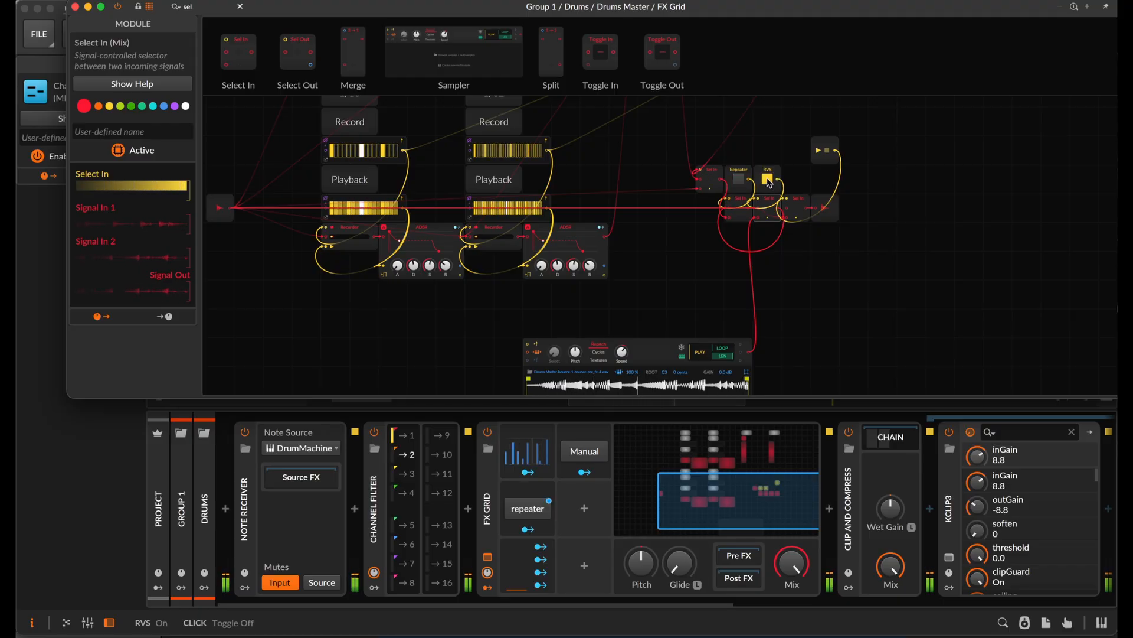
# Switch the RVS button off, stop playback and put the Grid window away.
pyautogui.click(768, 180)
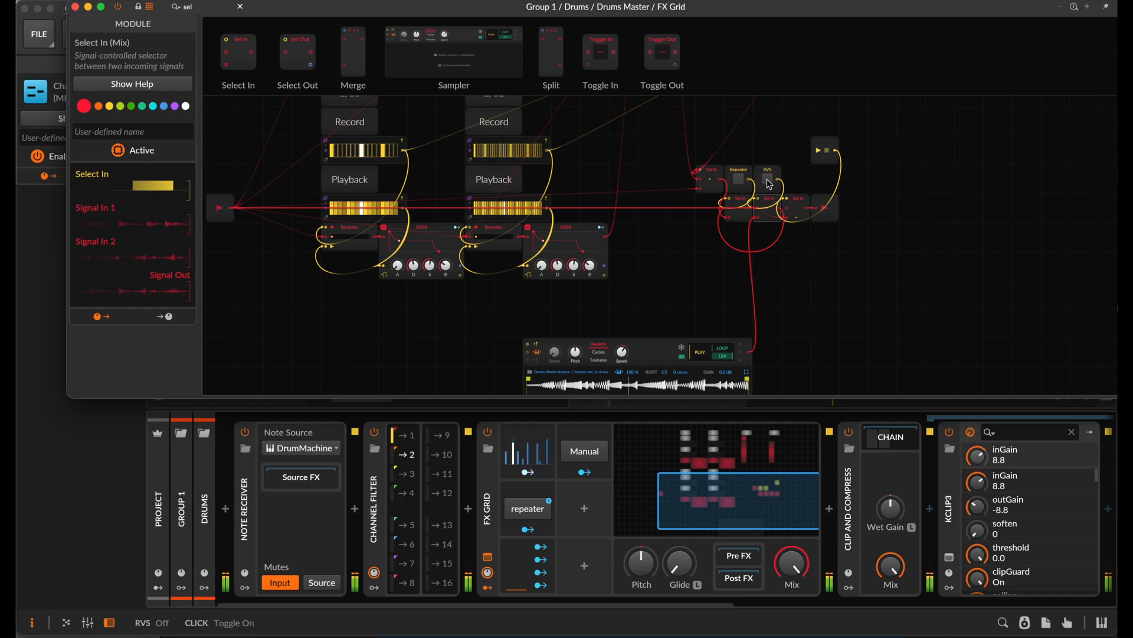
pyautogui.press('space')
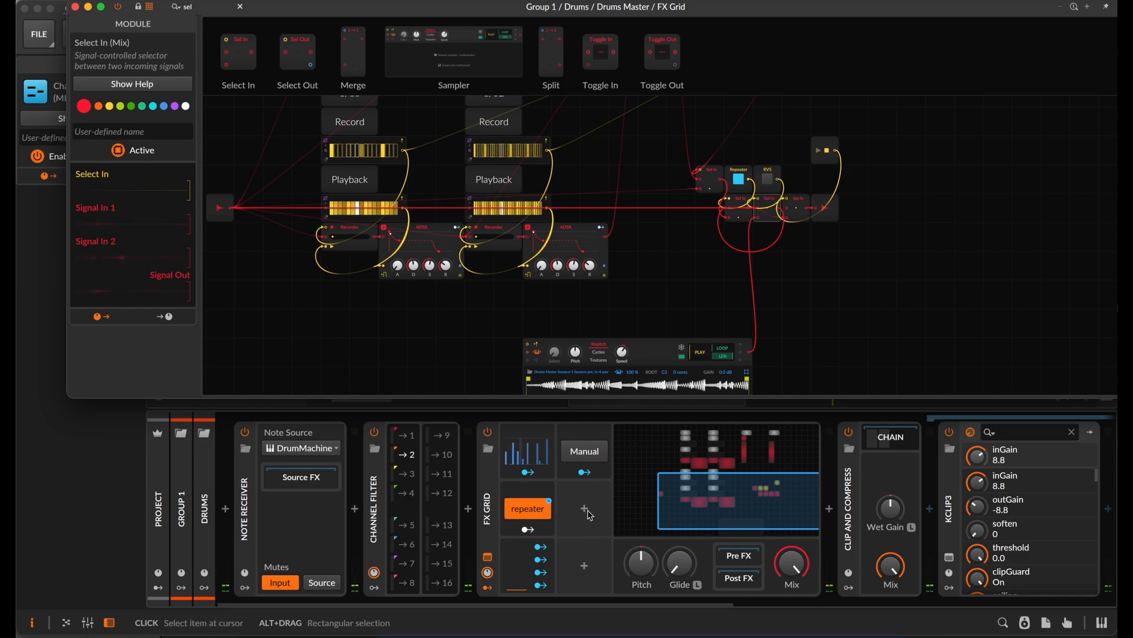
pyautogui.click(596, 523)
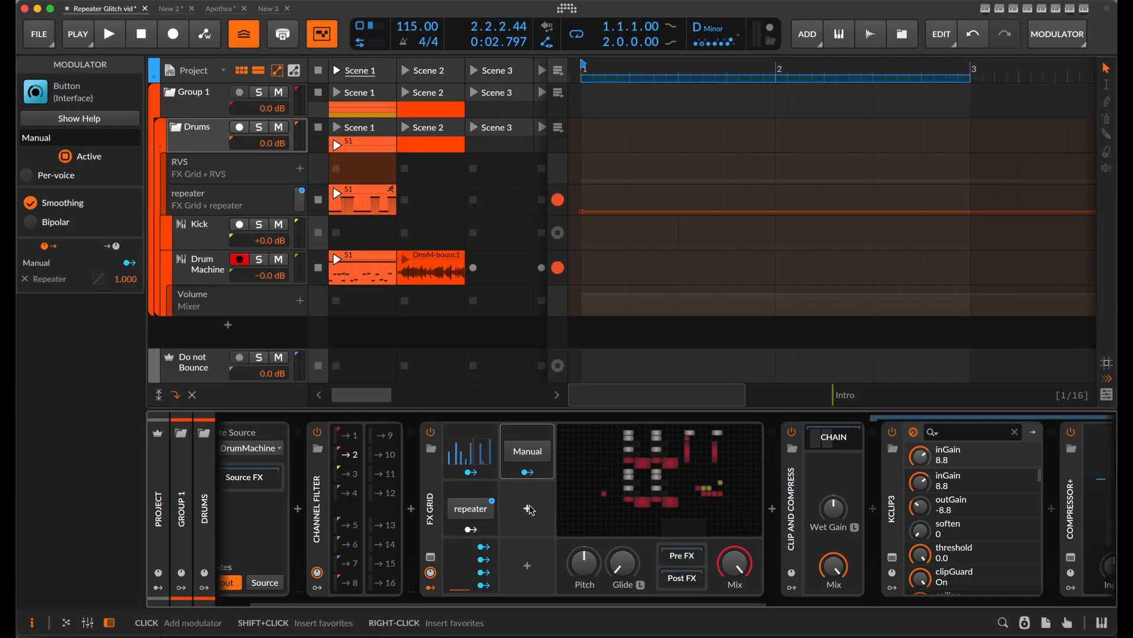
# Add a Button modulator to the FX Grid in the slot under Manual and name it RVS.
pyautogui.click(529, 509)
pyautogui.write('but')
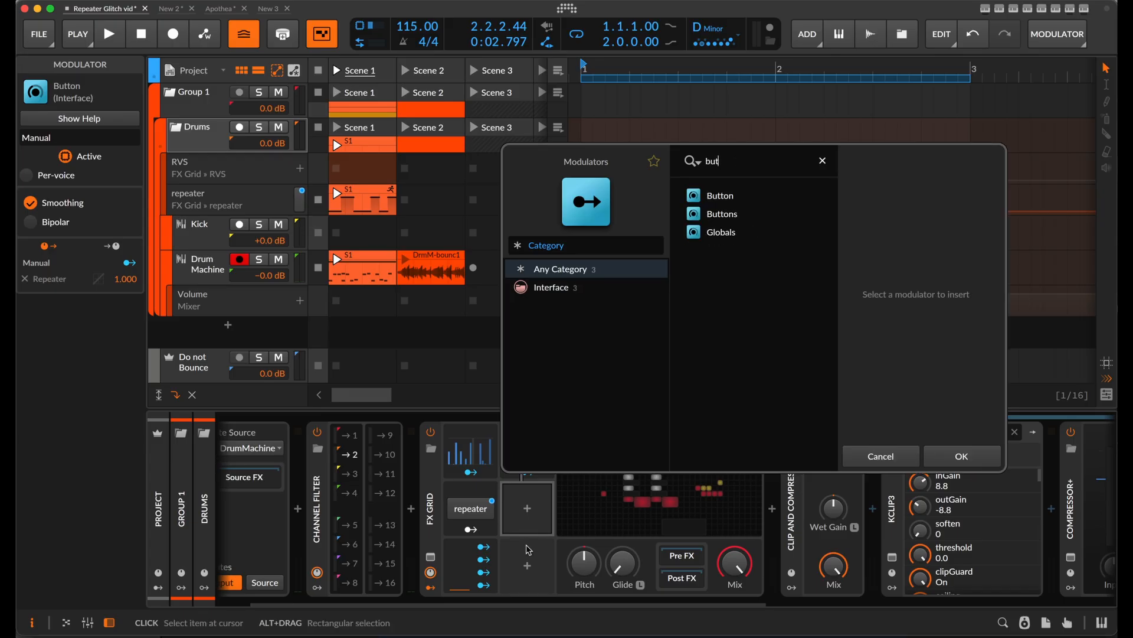
pyautogui.click(729, 200)
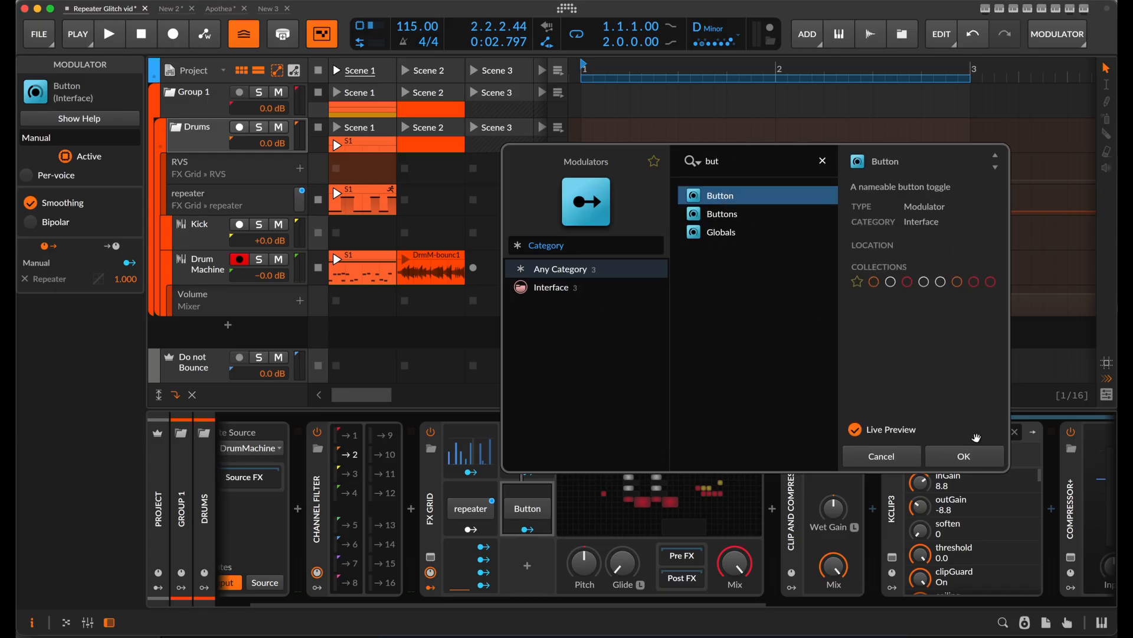
pyautogui.click(962, 456)
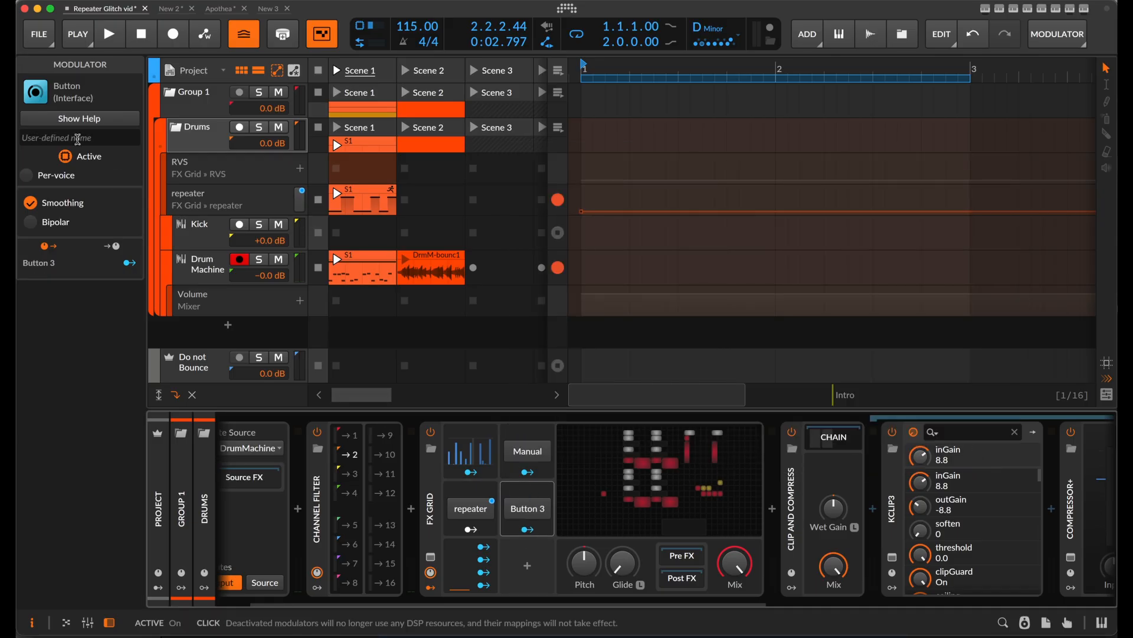
pyautogui.click(74, 139)
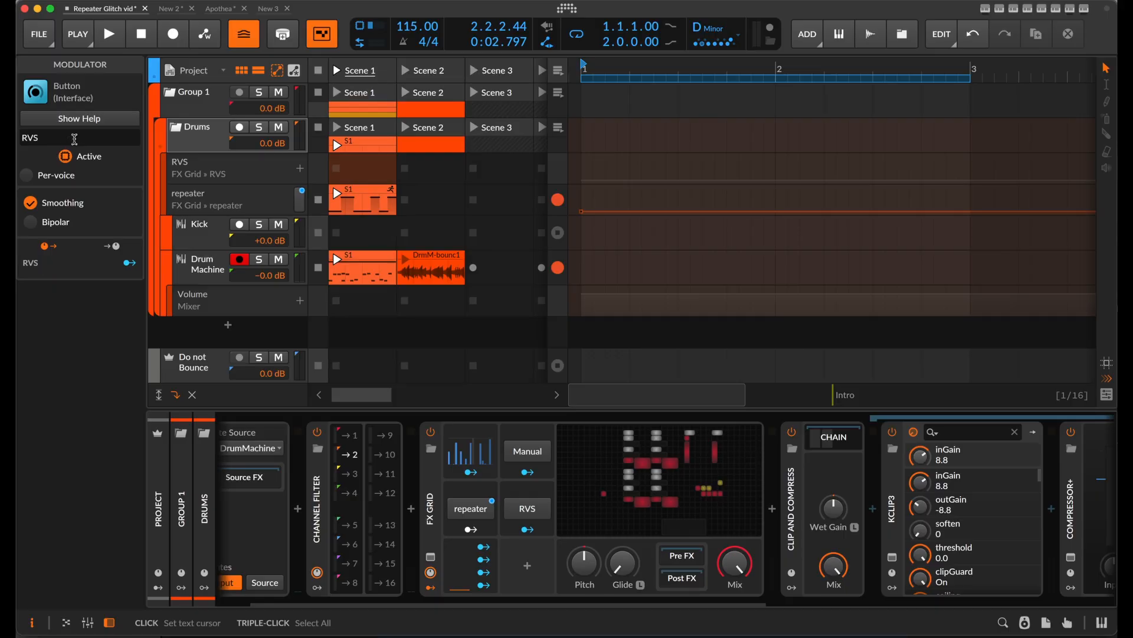
# Map the RVS modulator to the RVS button in the FX Grid patch and close the patch window.
pyautogui.click(673, 491)
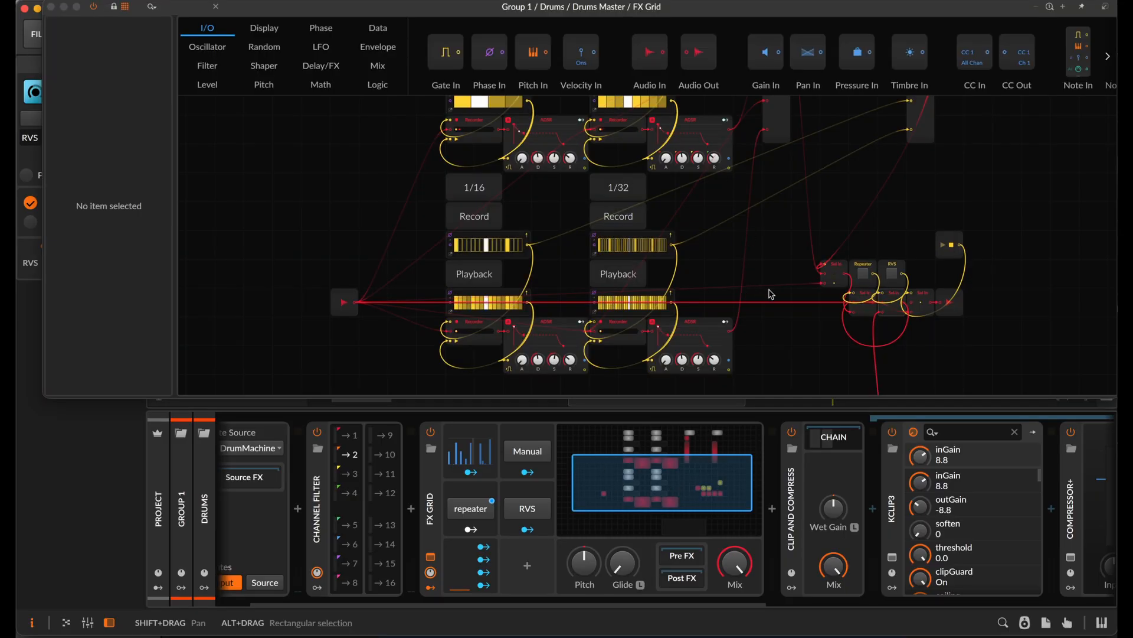
pyautogui.click(527, 530)
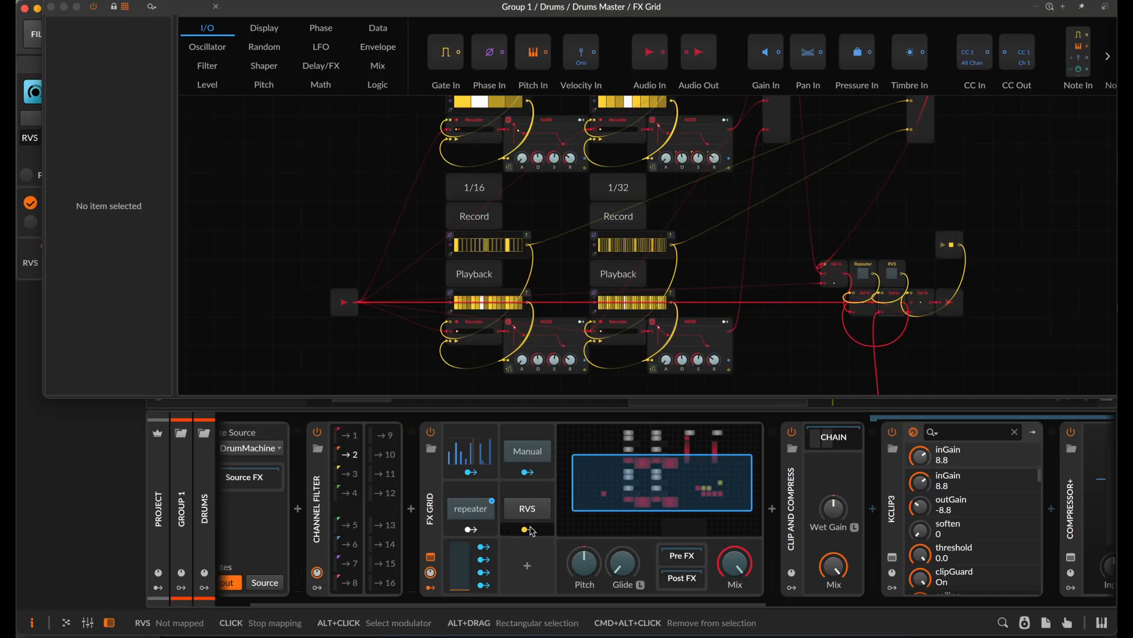
pyautogui.click(893, 277)
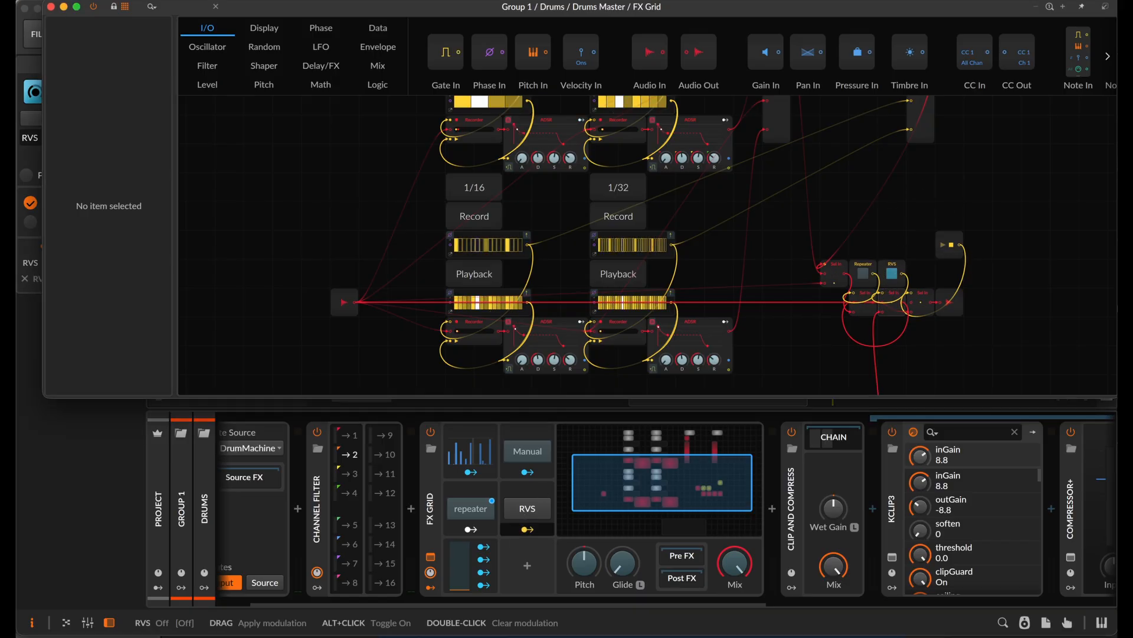
pyautogui.click(63, 6)
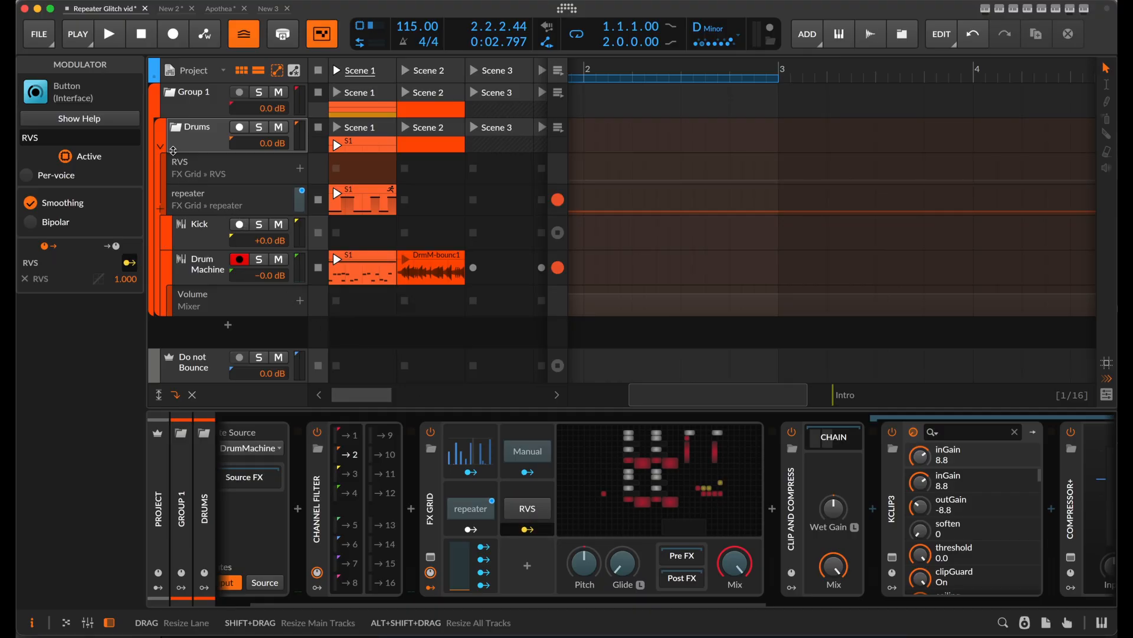
# Create an automation clip for the RVS lane in Scene 1 with a free-time loop three bars long.
pyautogui.doubleClick(371, 167)
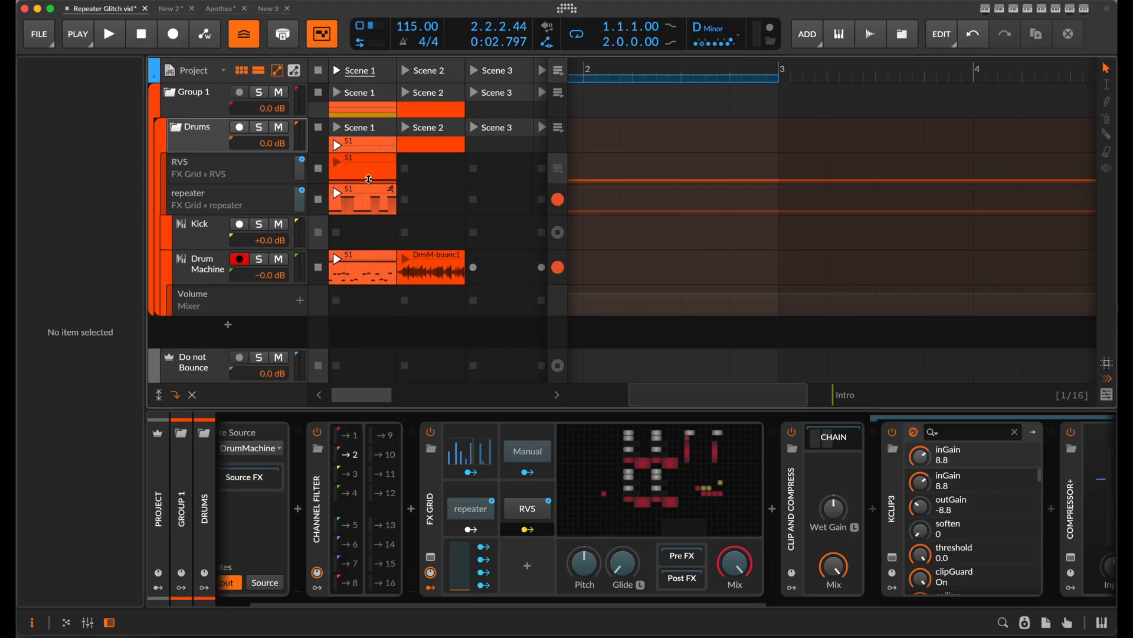
pyautogui.moveTo(528, 486); pyautogui.dragTo(766, 496)
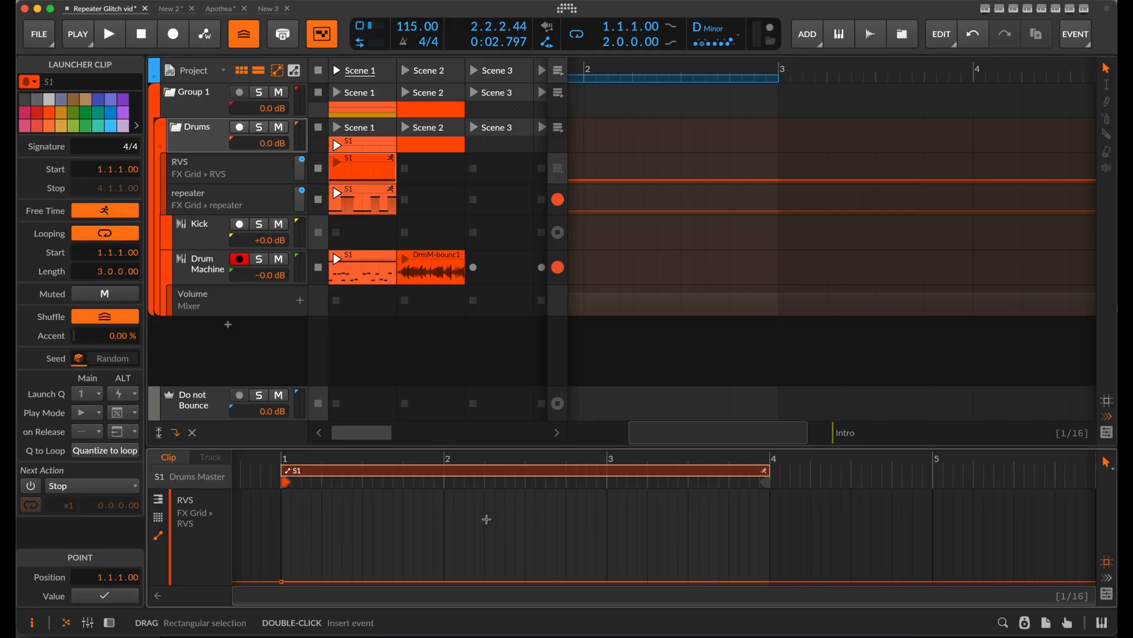
# Raise the clip's RVS automation to on from 2.2.1 to 2.3.1, 2.4.1 to 2.4.3 and 3.2.1 to 3.2.3.
pyautogui.scroll(3, 486, 519)
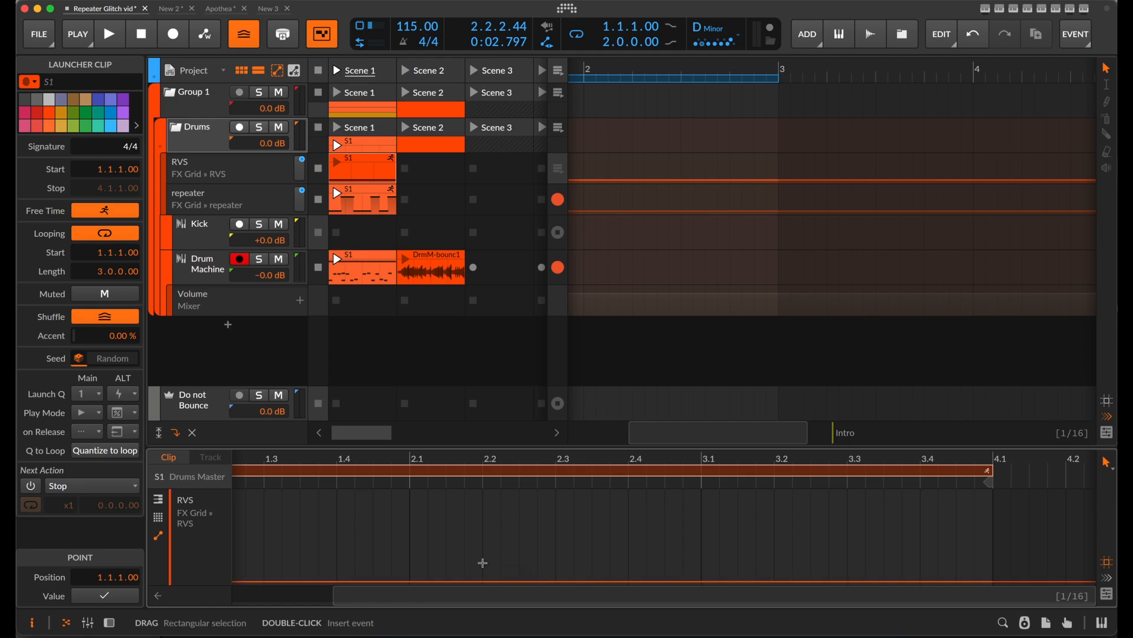
pyautogui.moveTo(484, 560); pyautogui.dragTo(549, 565)
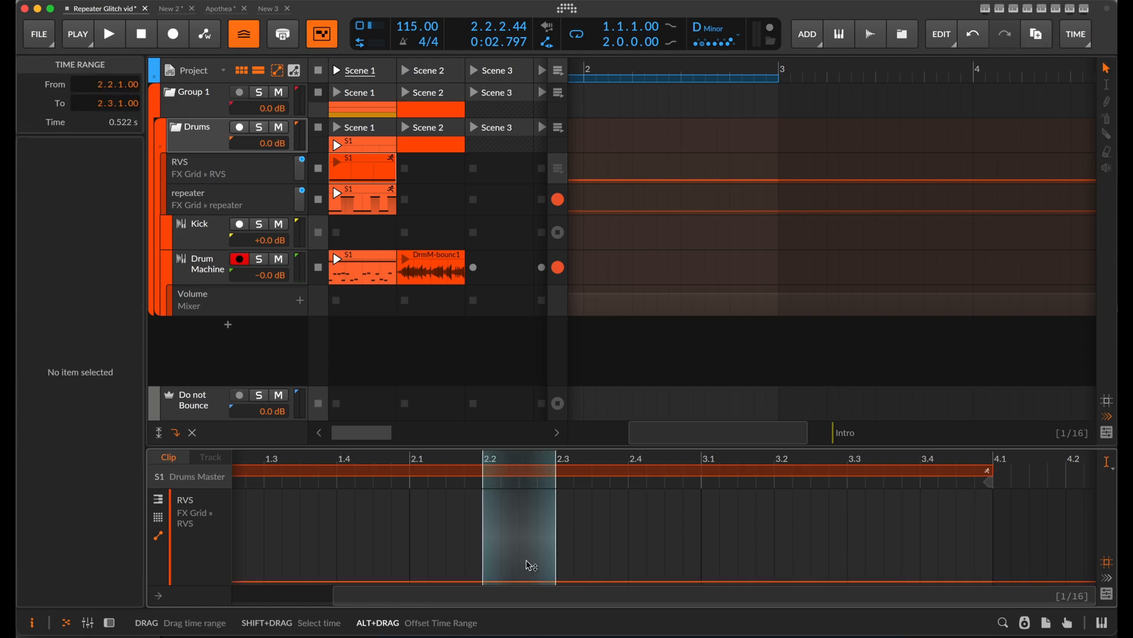
pyautogui.scroll(-4, 542, 491)
pyautogui.scroll(5, 601, 542)
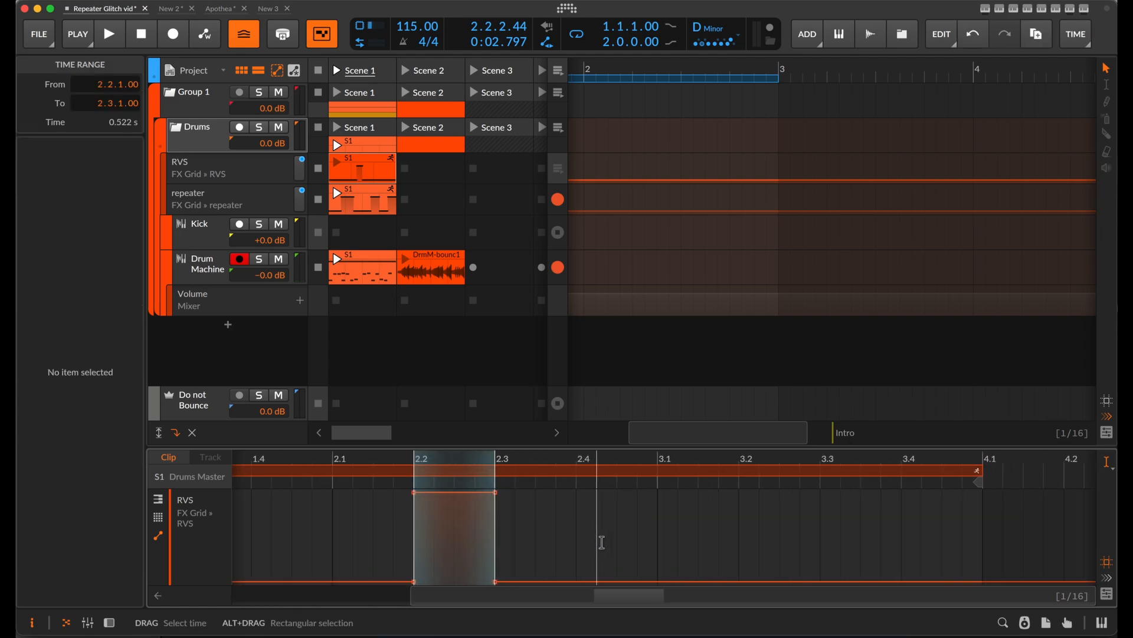
pyautogui.click(582, 551)
pyautogui.moveTo(582, 551); pyautogui.dragTo(617, 552)
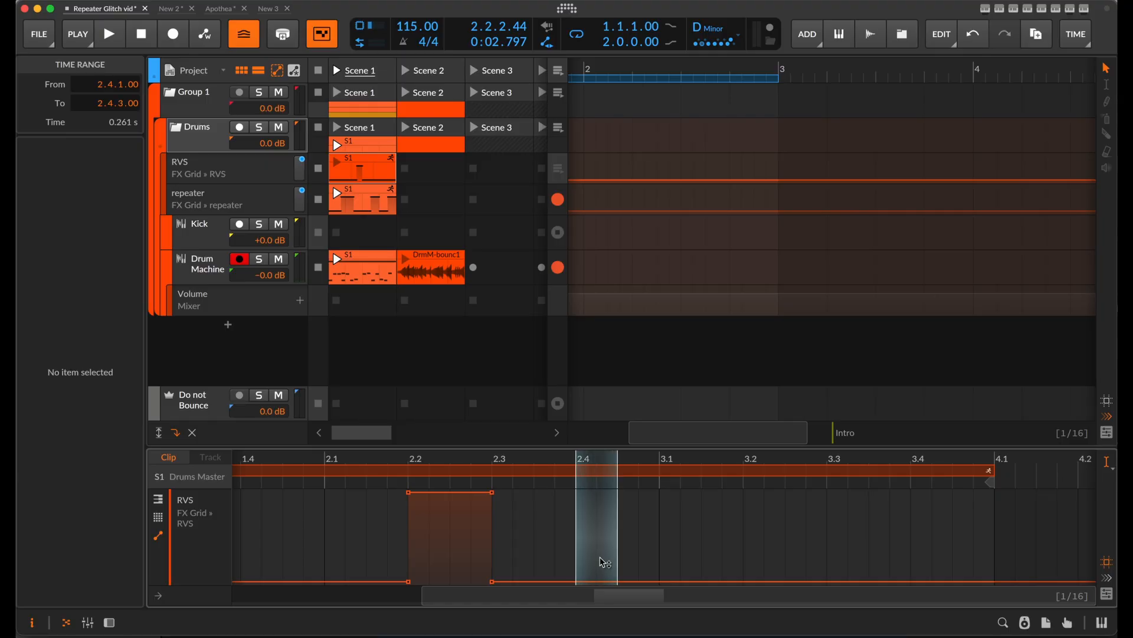
pyautogui.moveTo(750, 533); pyautogui.dragTo(767, 492)
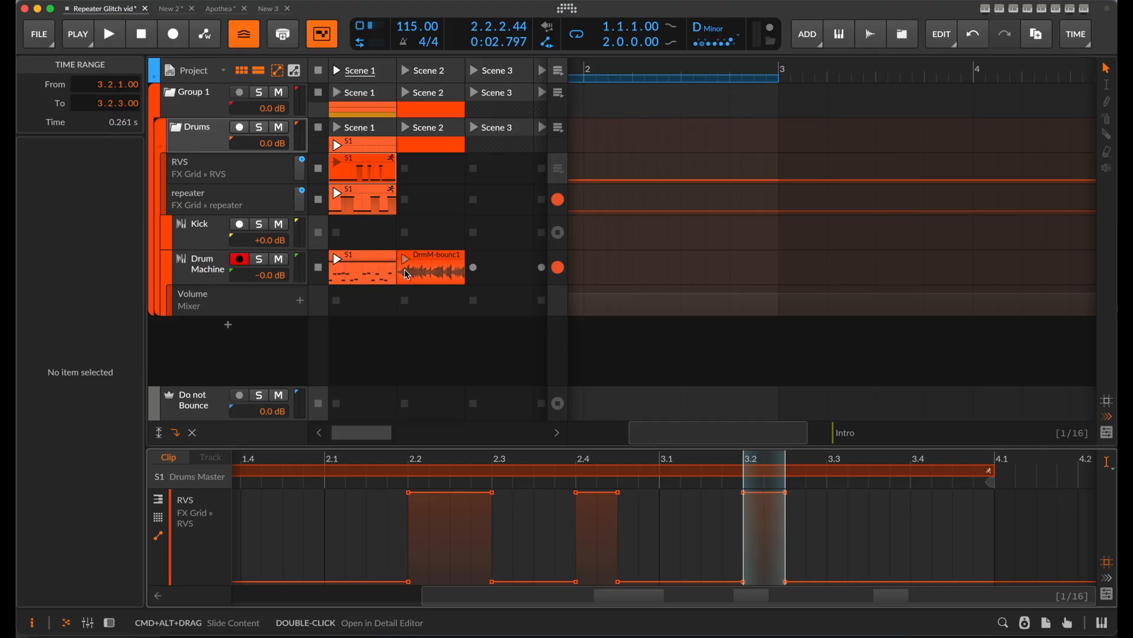
# Play Scene 1, extend the last raised RVS section so it starts at 3.1.3, and stop playback.
pyautogui.click(340, 73)
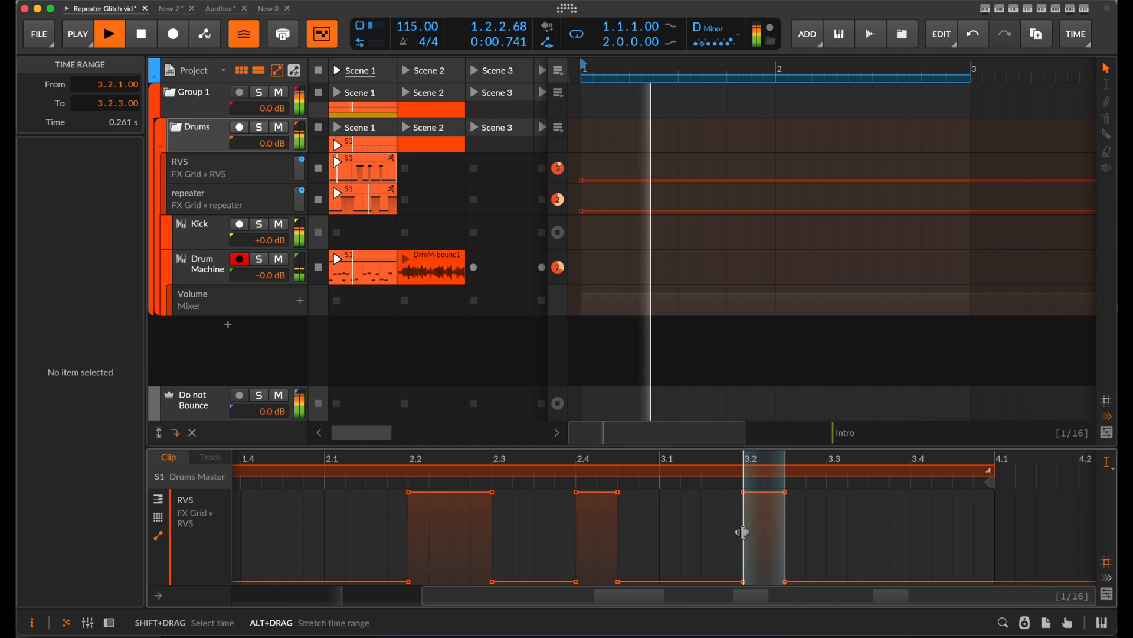
pyautogui.moveTo(742, 533); pyautogui.dragTo(703, 531)
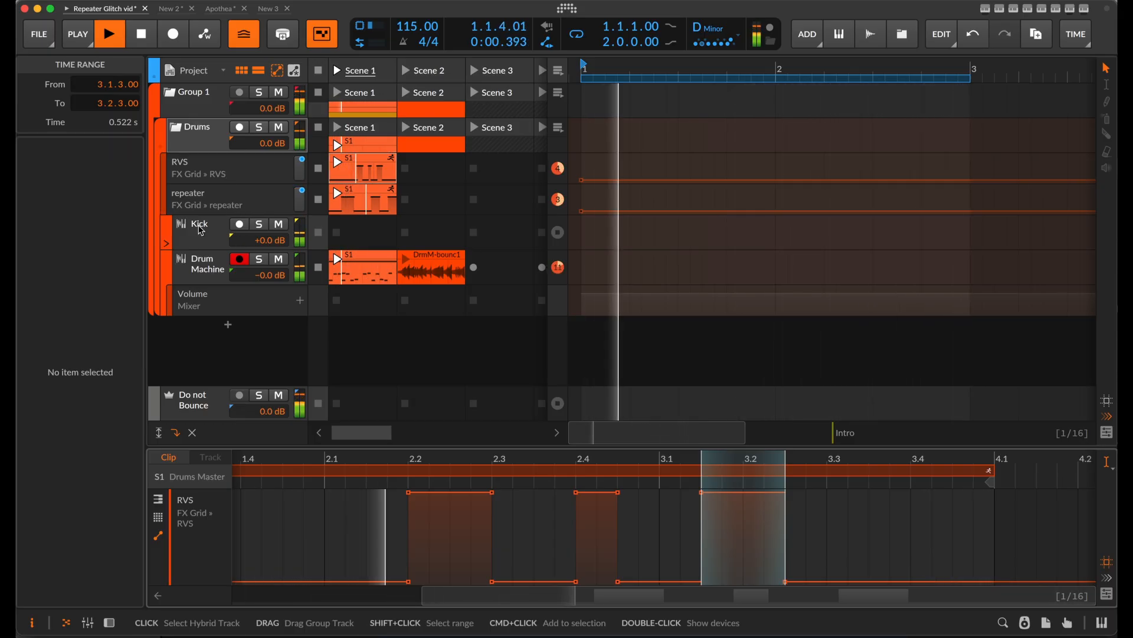
pyautogui.press('space')
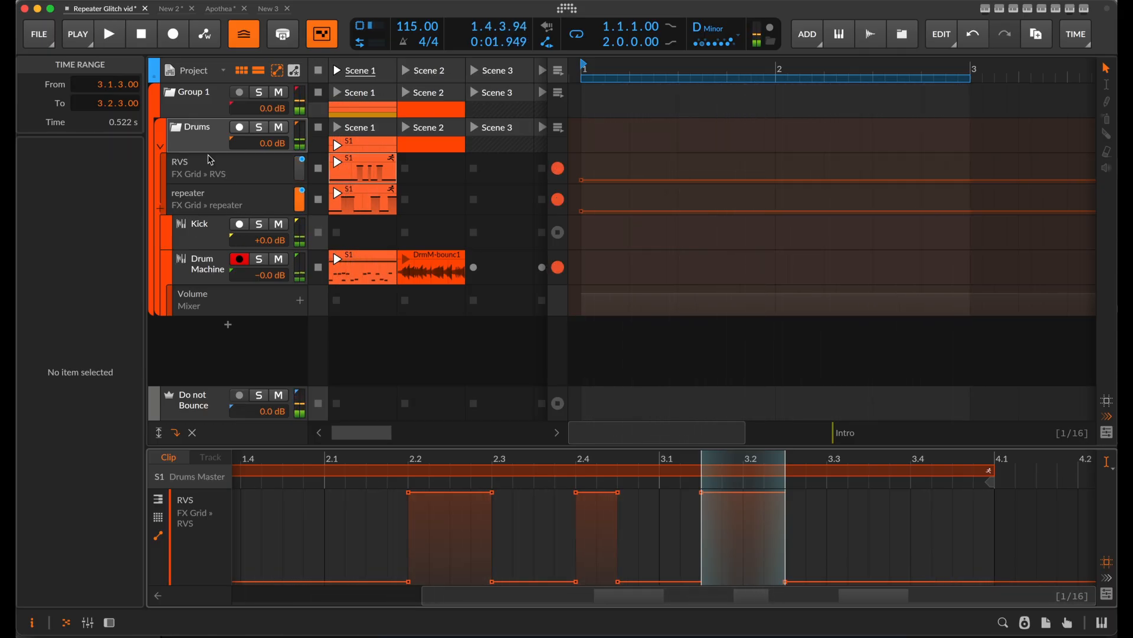
# Open the Drums group's FX Grid patch and examine the Record patterns of the 1/16 and 1/32 recorders.
pyautogui.click(219, 131)
pyautogui.press('d')
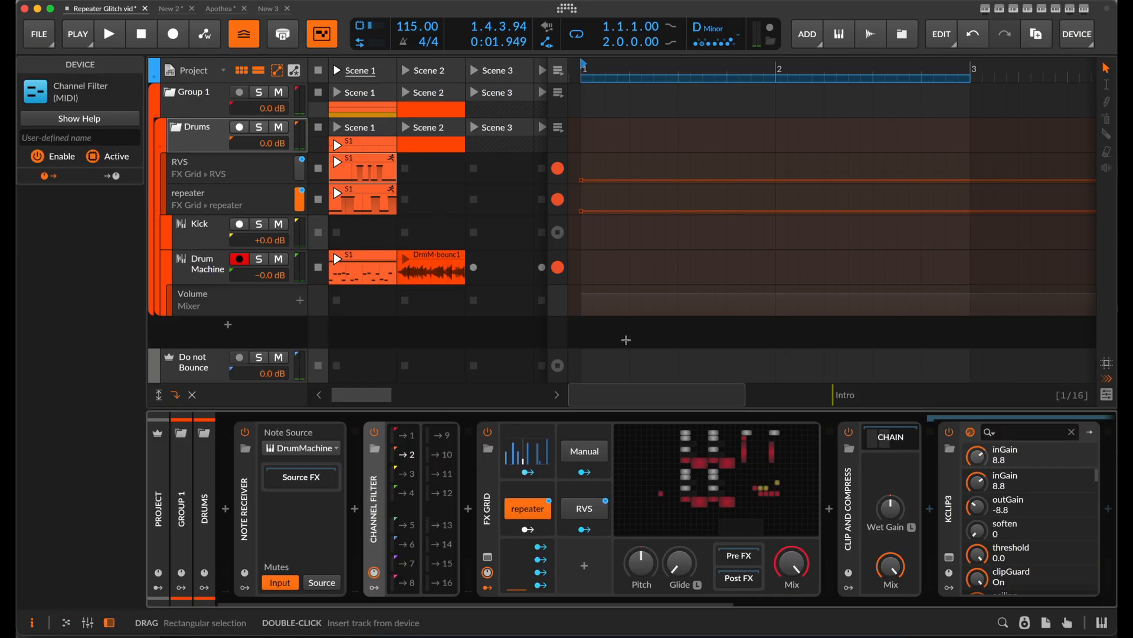
pyautogui.click(685, 468)
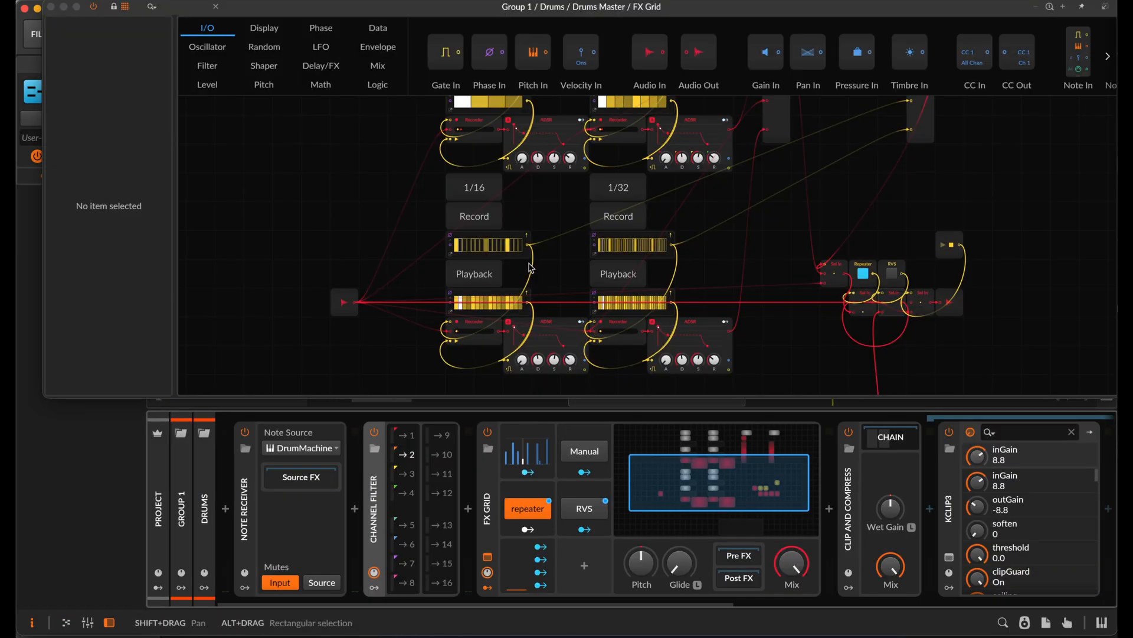
pyautogui.click(544, 226)
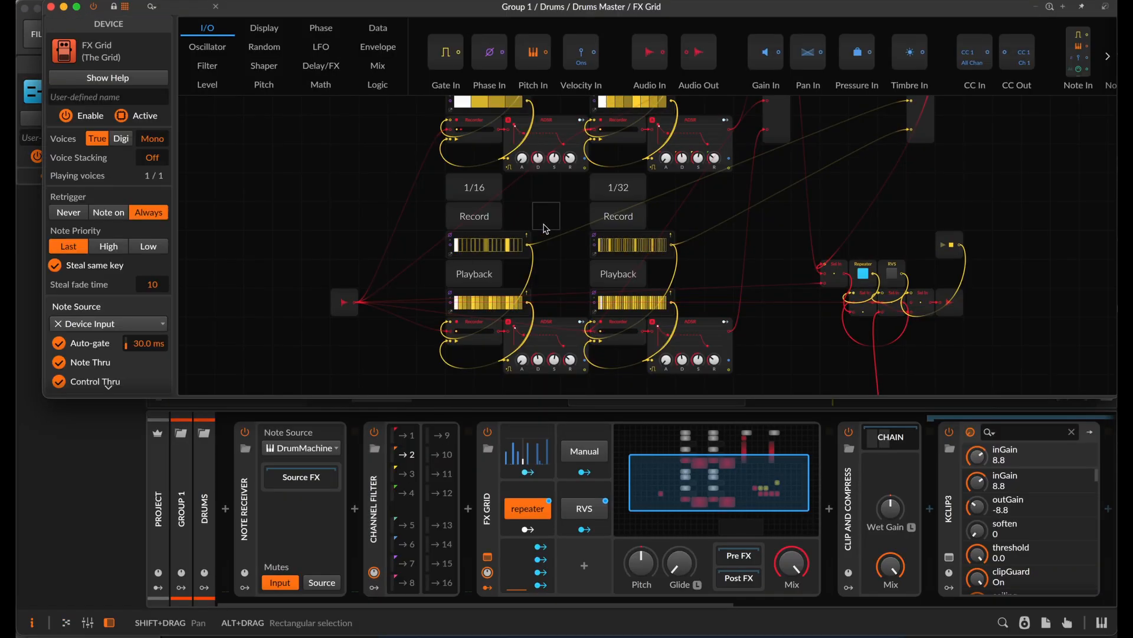
pyautogui.press('super+plus')
pyautogui.press('super+plus')
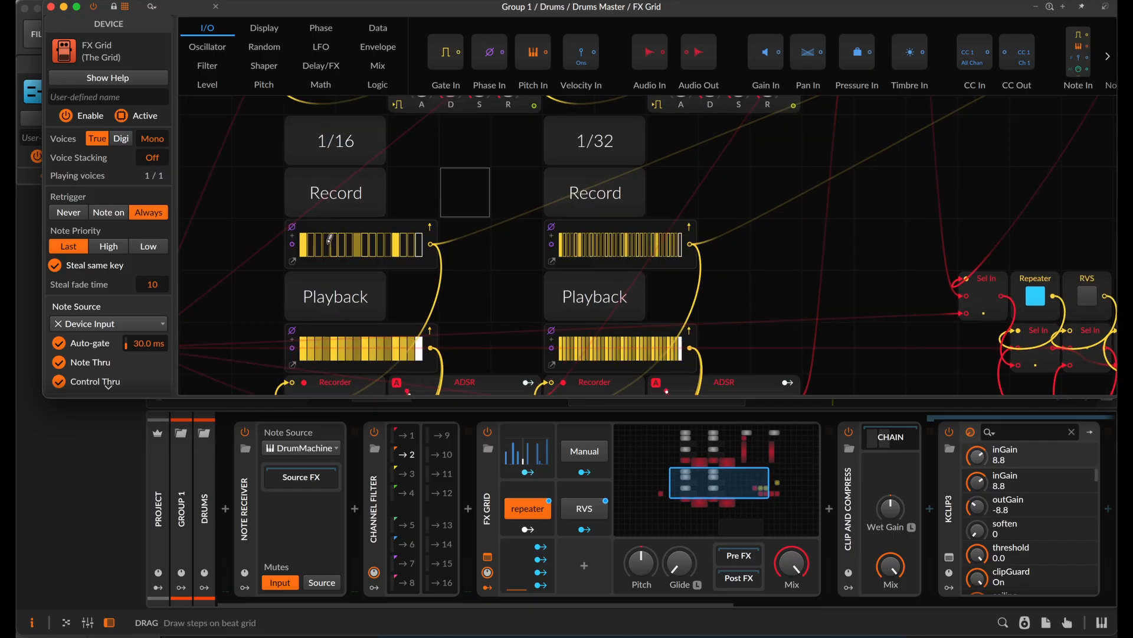
pyautogui.scroll(5, 622, 247)
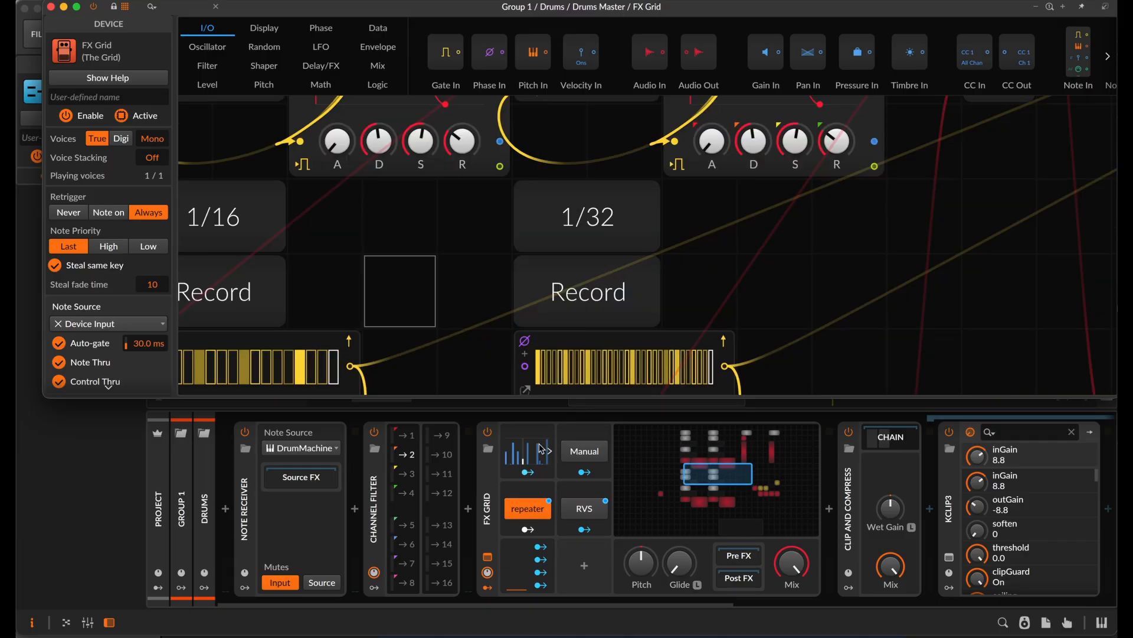
# Expand the FX Grid's Steps modulator to examine its step pattern and timing settings.
pyautogui.click(542, 449)
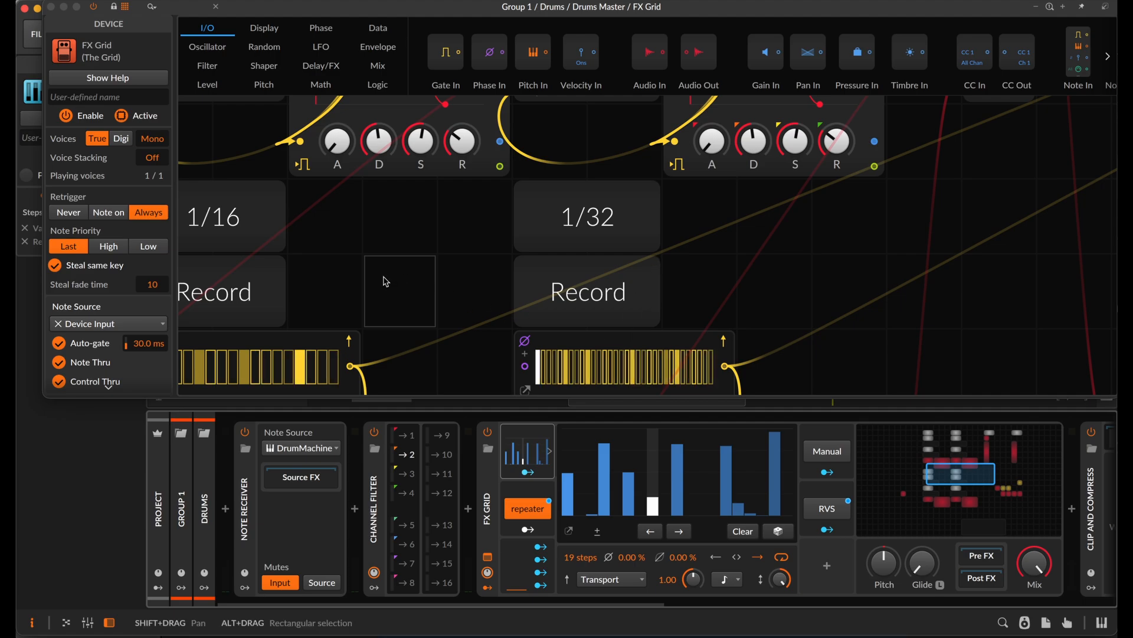
pyautogui.hscroll(3, 673, 486)
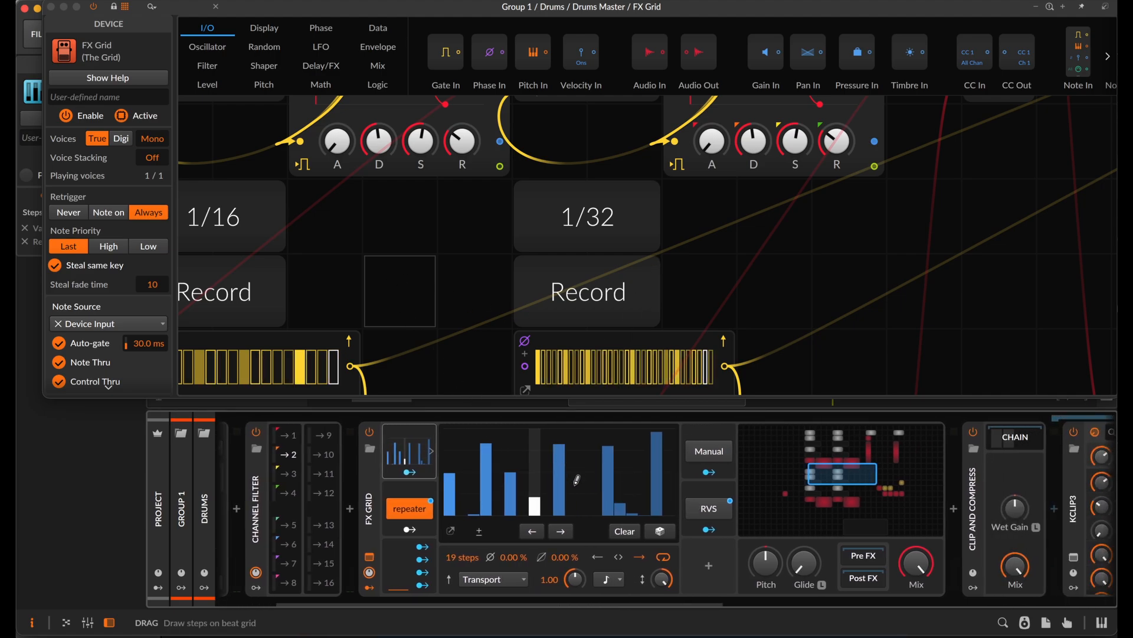
pyautogui.hscroll(1, 576, 480)
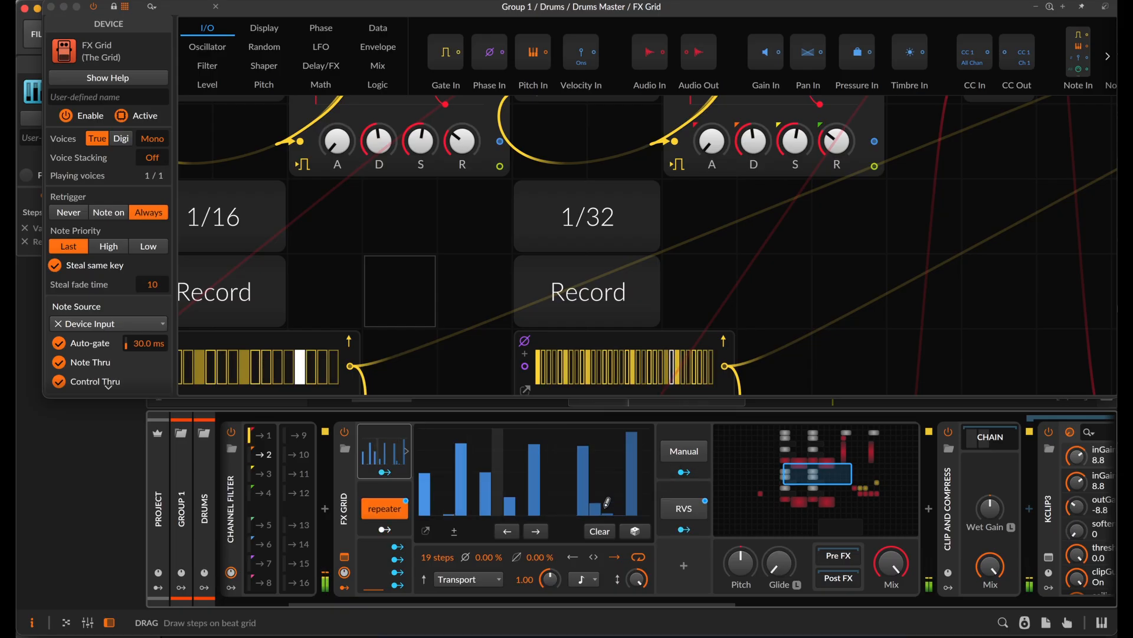
# Dock the floating Grid editor in the main window and close it.
pyautogui.click(1106, 7)
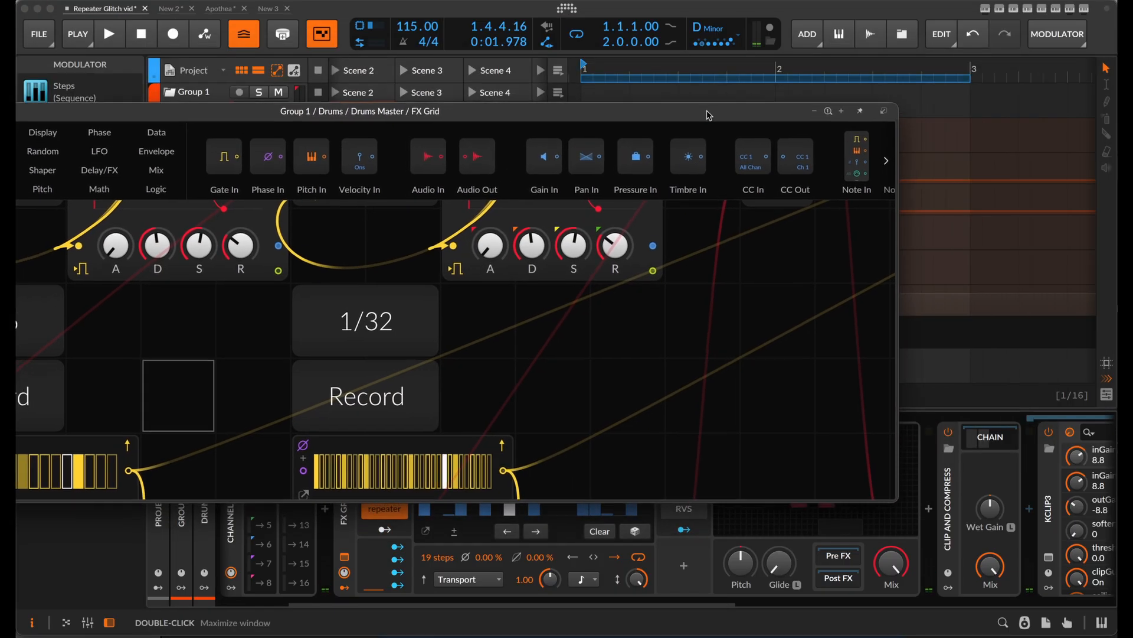
pyautogui.click(963, 99)
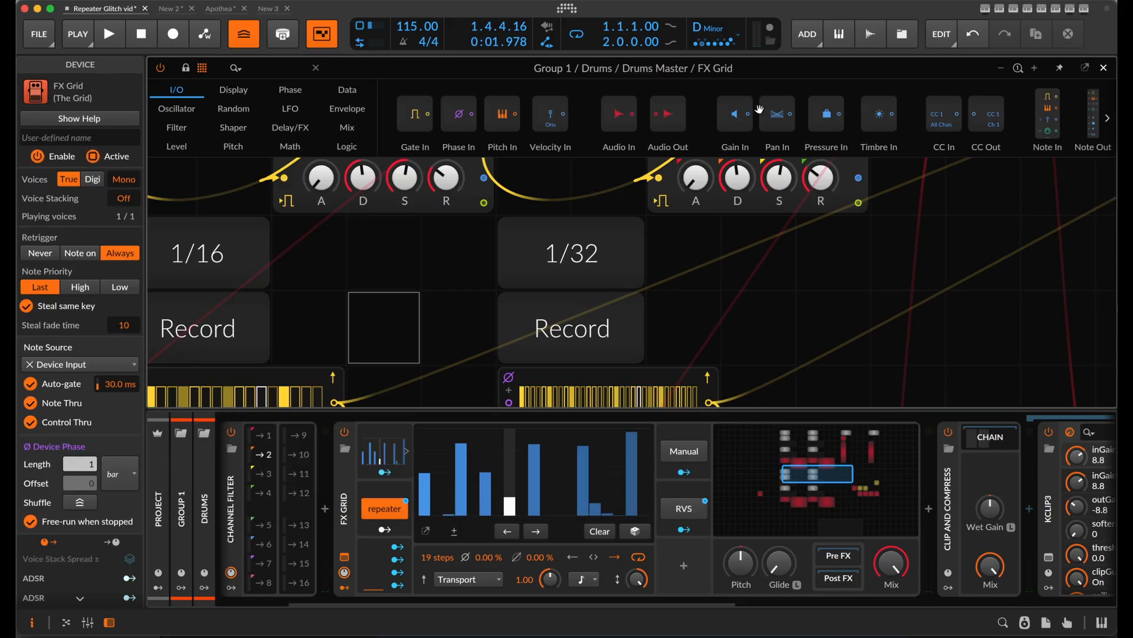
pyautogui.click(1106, 73)
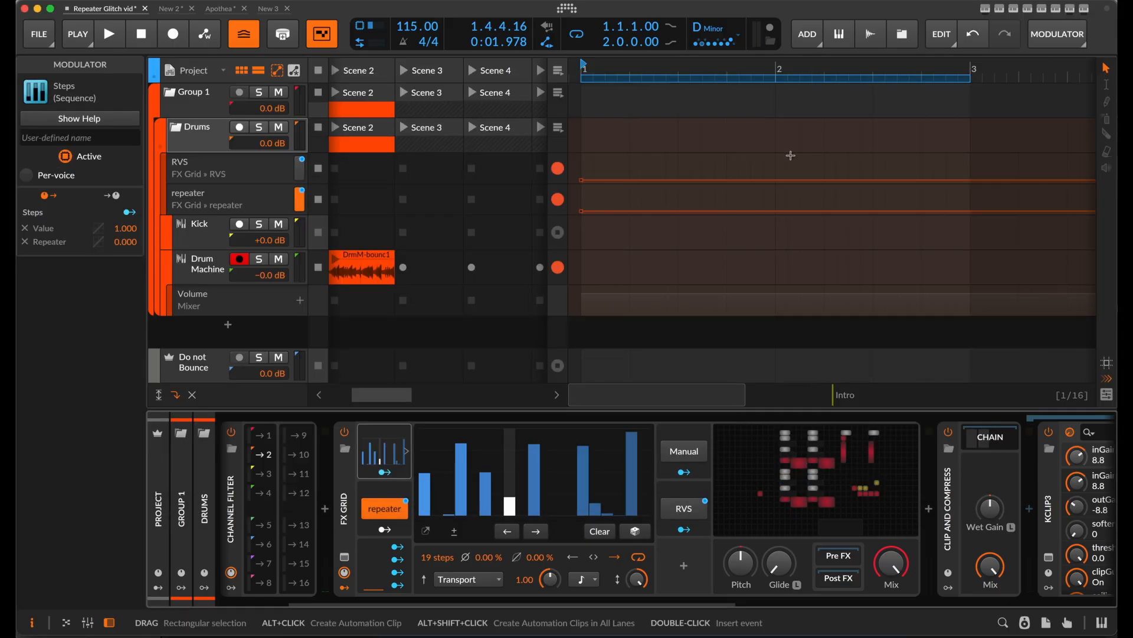
# Extend the arranger loop from bar 1 to a length of 8 bars and start playback.
pyautogui.moveTo(685, 77); pyautogui.dragTo(773, 83)
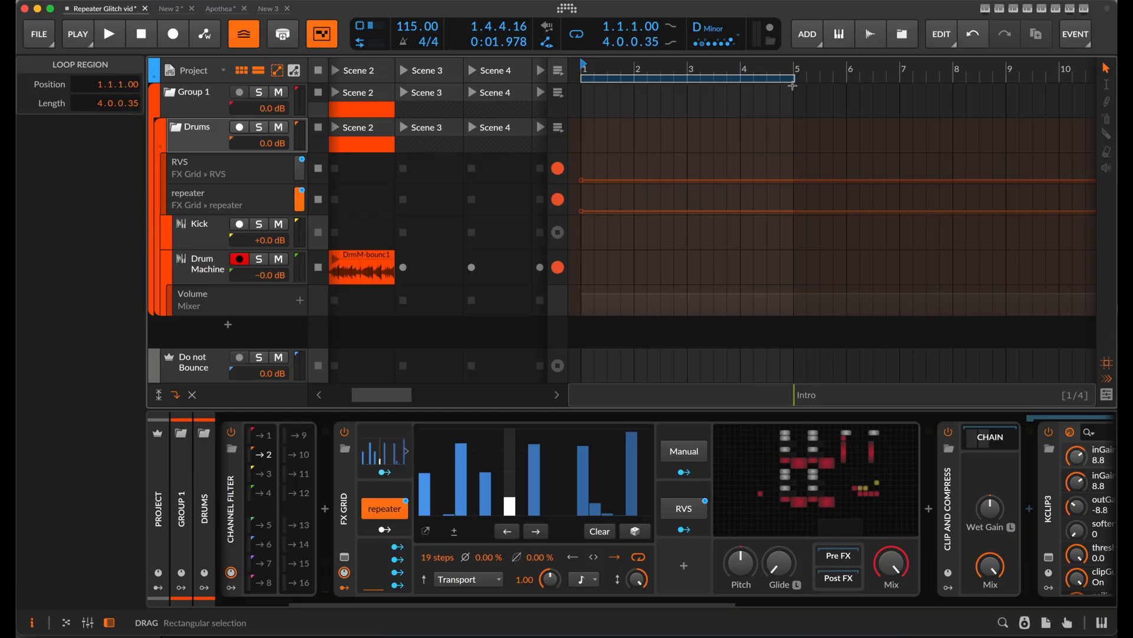
pyautogui.moveTo(793, 86); pyautogui.dragTo(1008, 89)
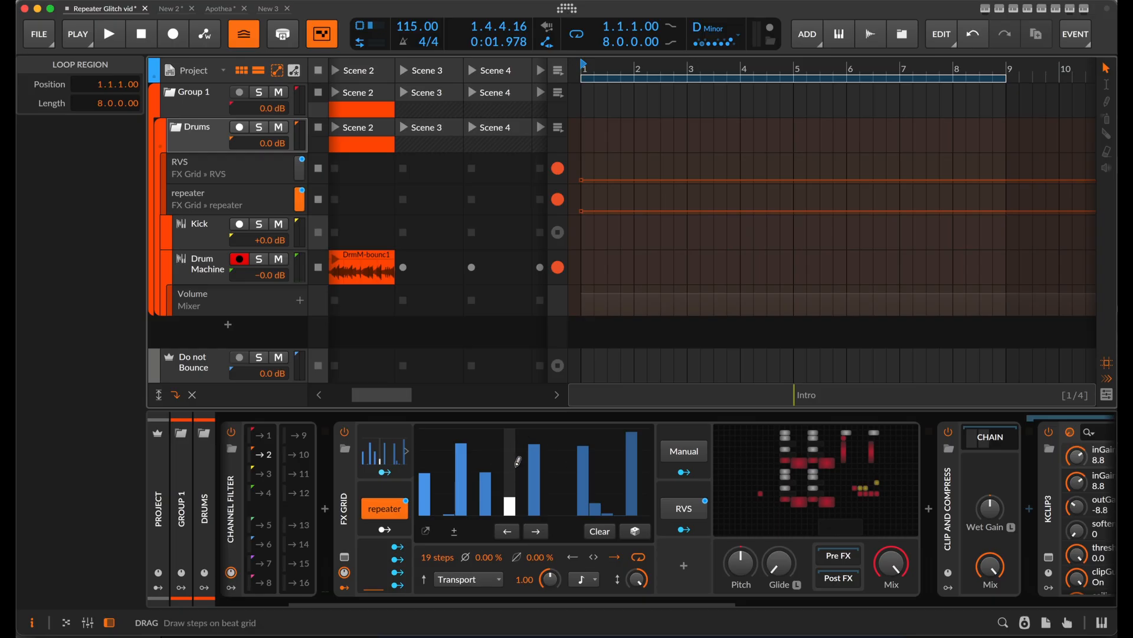
pyautogui.press('space')
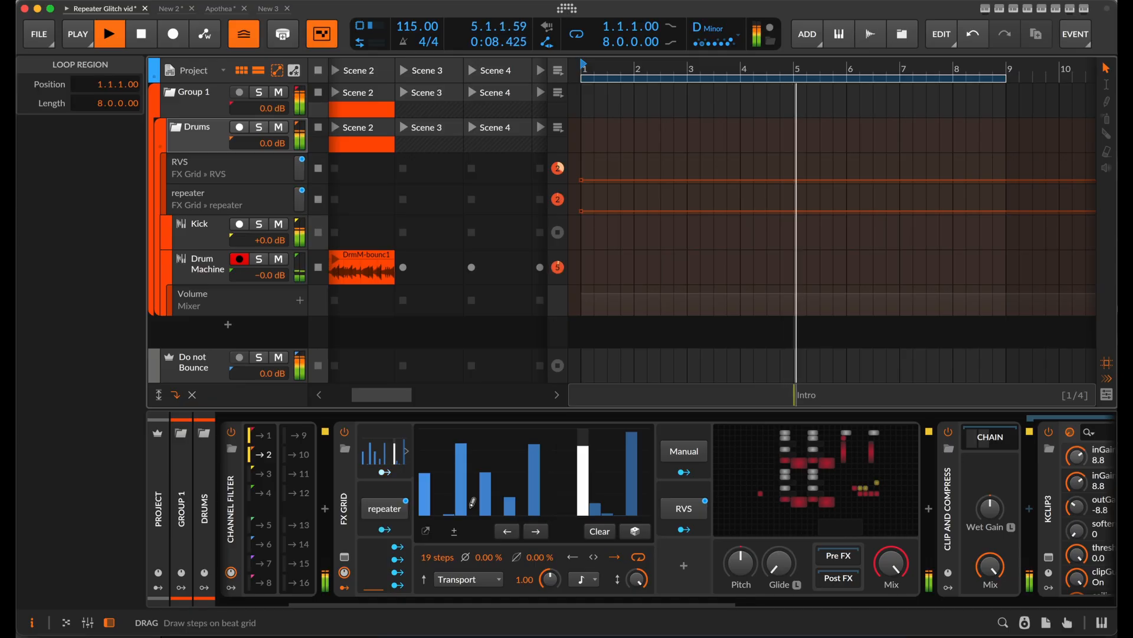
# Raise the fifth step of the Steps modulator's pattern, stop playback and check the timebase options.
pyautogui.moveTo(473, 499); pyautogui.dragTo(473, 445)
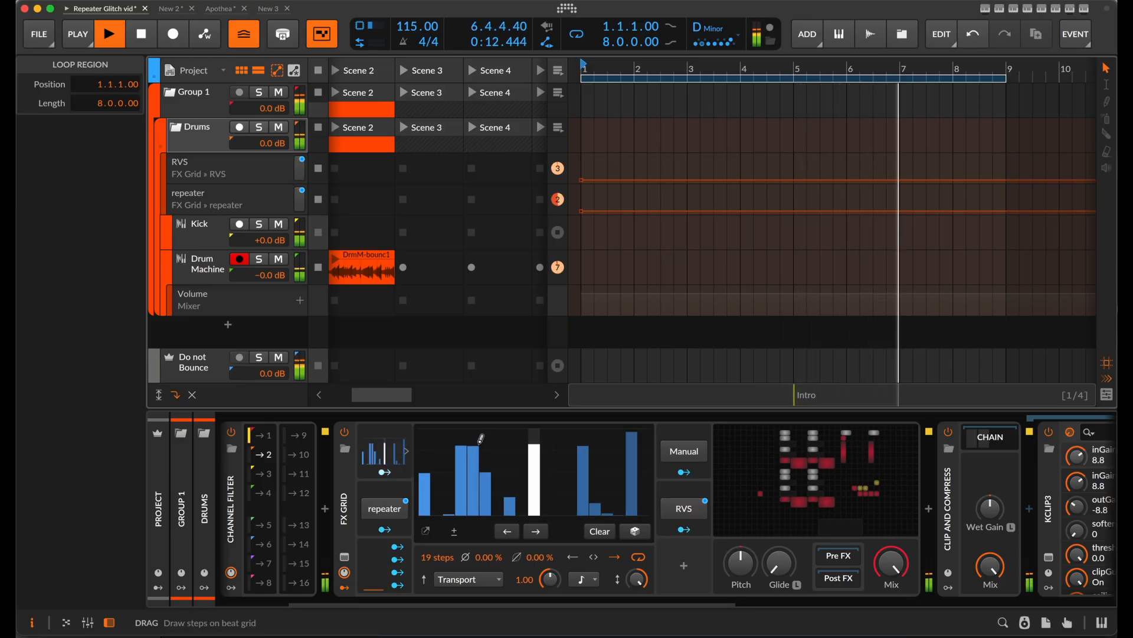
pyautogui.press('space')
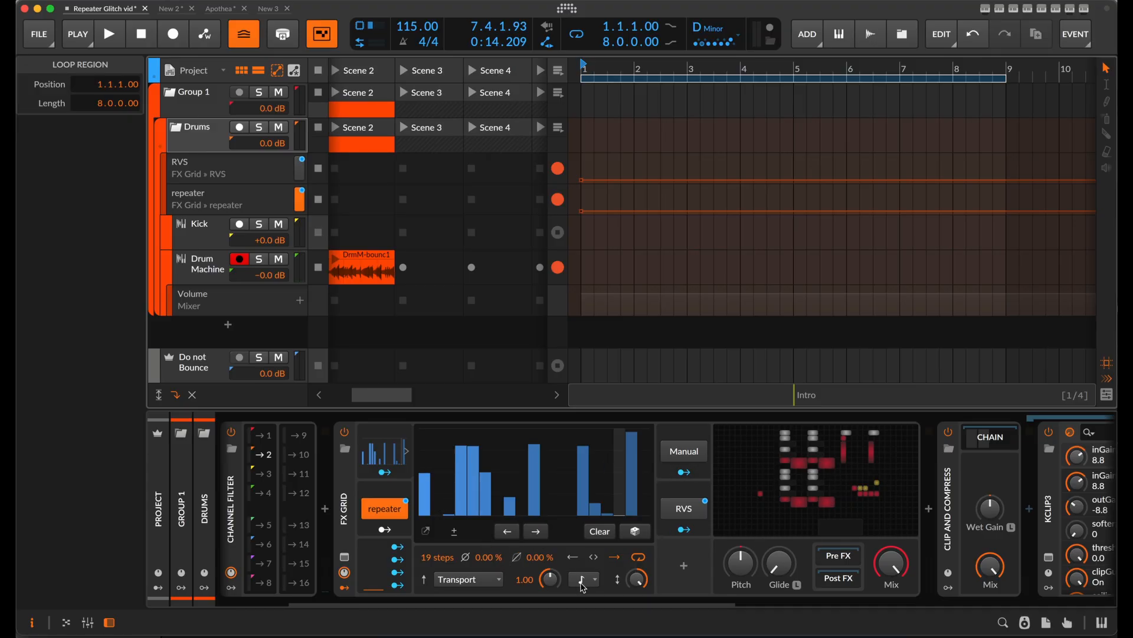
pyautogui.click(589, 579)
pyautogui.click(652, 344)
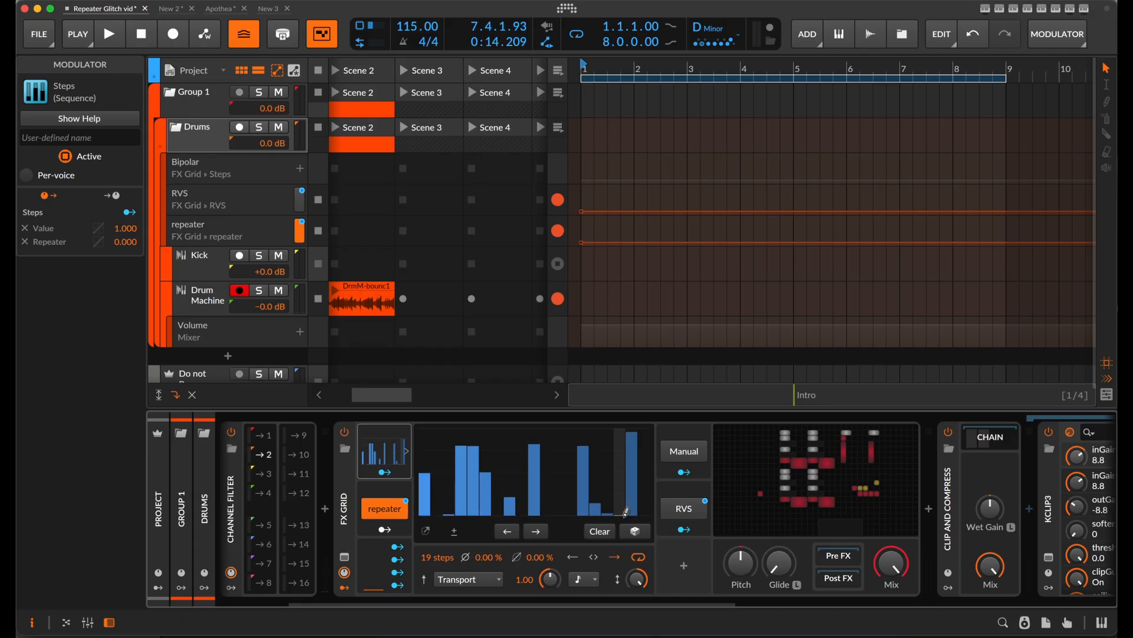
# Randomize the Steps modulator's pattern and lower steps 1, 5 to 8, 11 and 12 to zero.
pyautogui.click(638, 534)
pyautogui.click(637, 535)
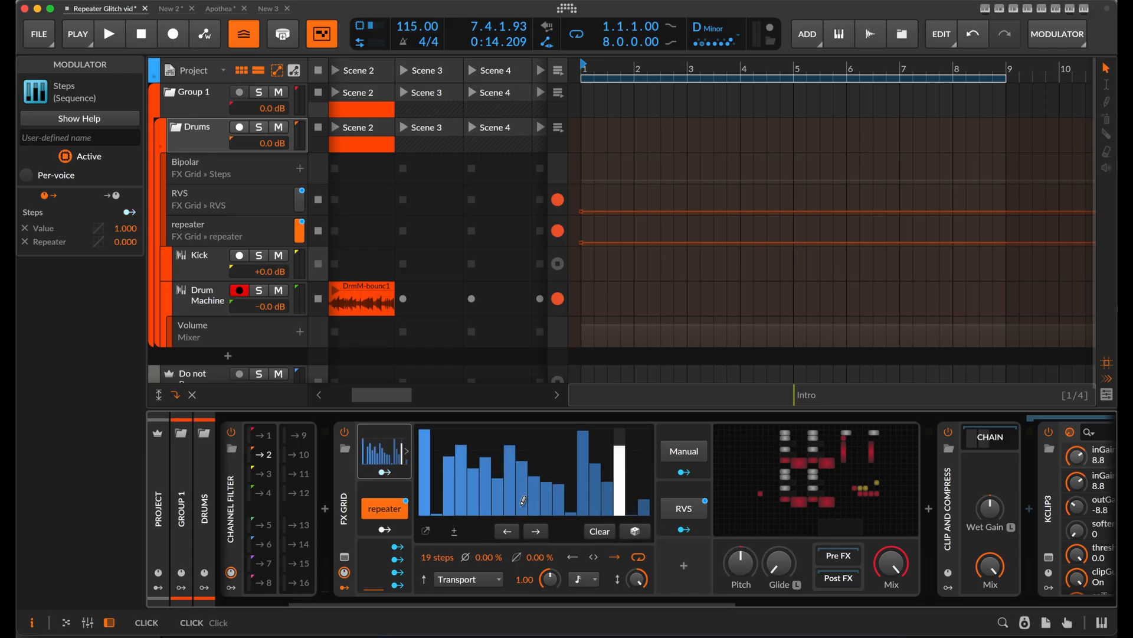
pyautogui.moveTo(470, 515)
pyautogui.mouseDown()
pyautogui.moveTo(504, 527)
pyautogui.moveTo(561, 509)
pyautogui.moveTo(547, 522)
pyautogui.mouseUp()
pyautogui.click(425, 516)
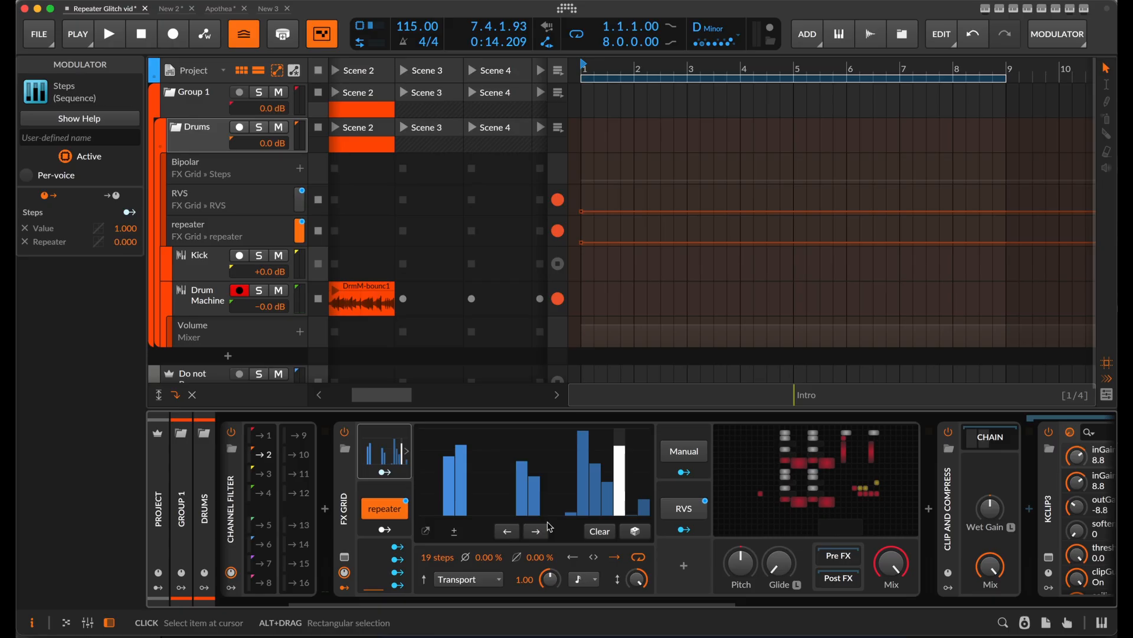
# Play back the arrangement to audition the new step pattern, and stop playback.
pyautogui.press('space')
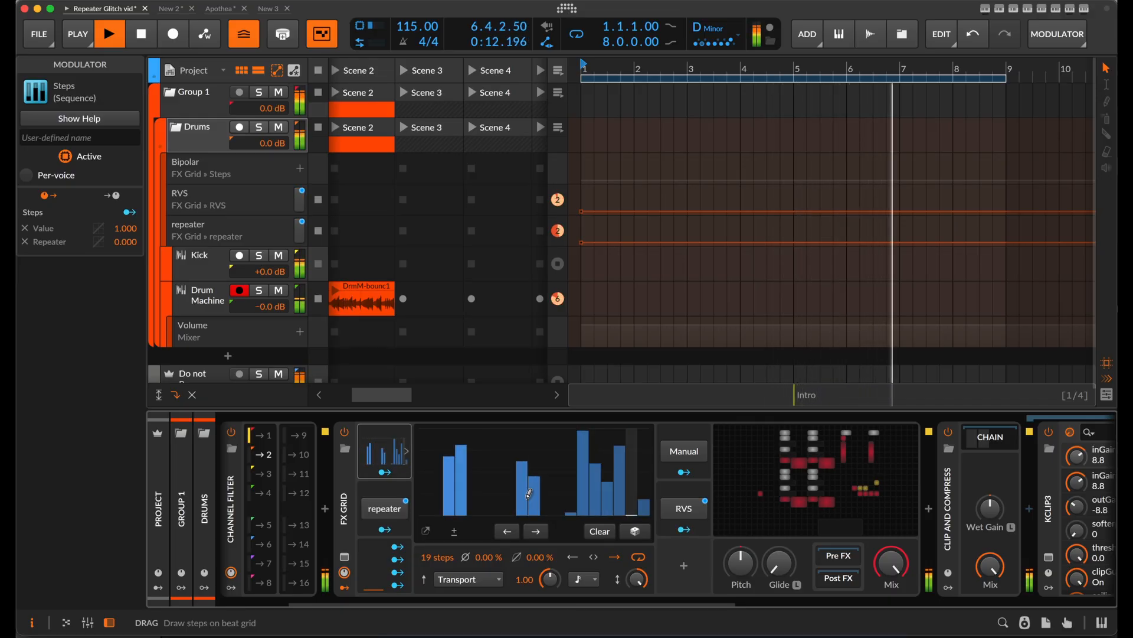
pyautogui.press('space')
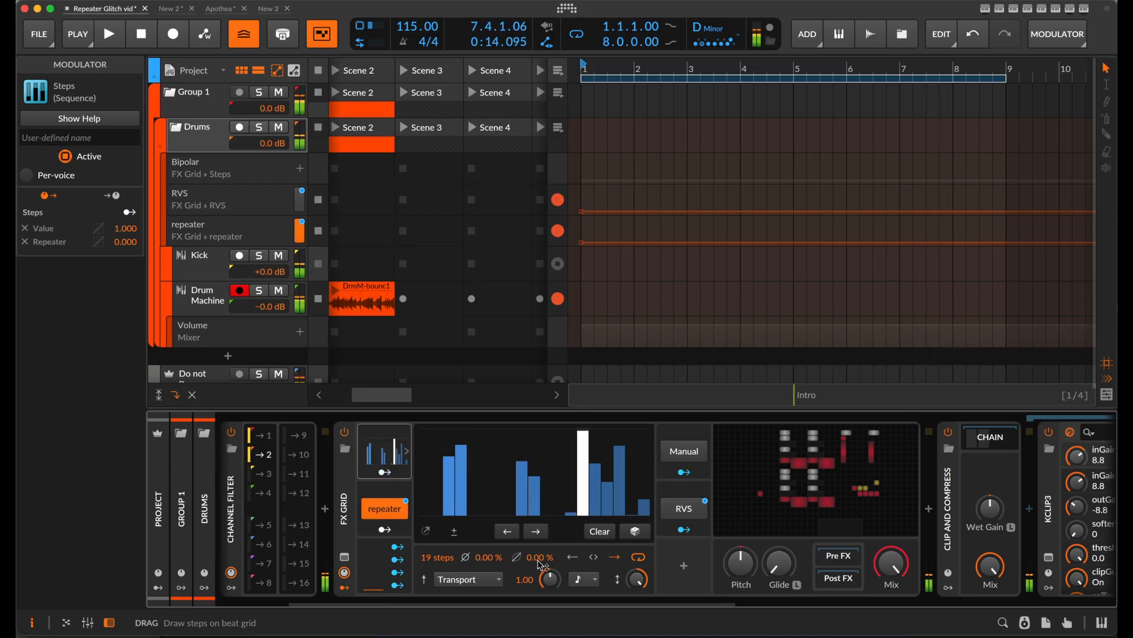